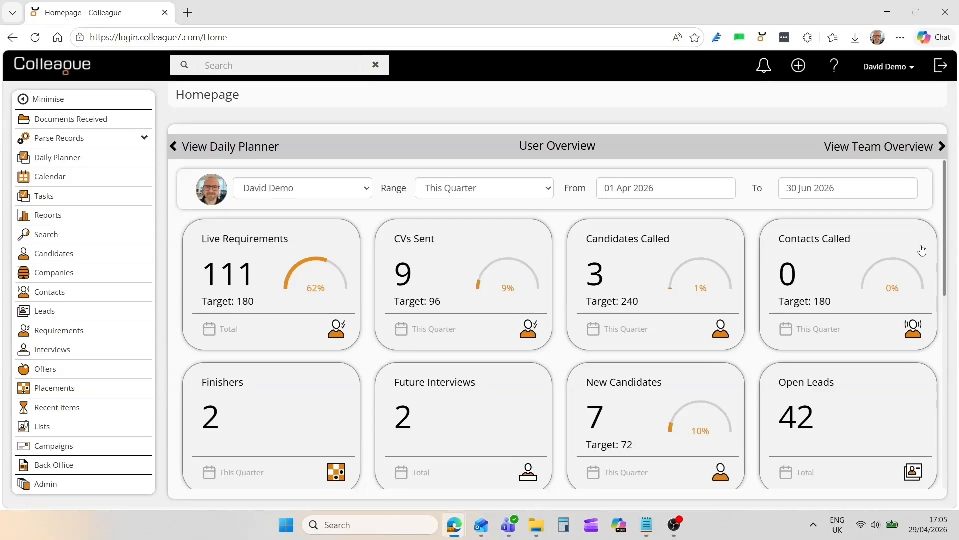
- Look through the Daily Planner task list and the Team Overview charts, and return to the User Overview
mouse_move(942, 248)
mouse_down()
mouse_move(955, 353)
mouse_move(955, 241)
mouse_up()
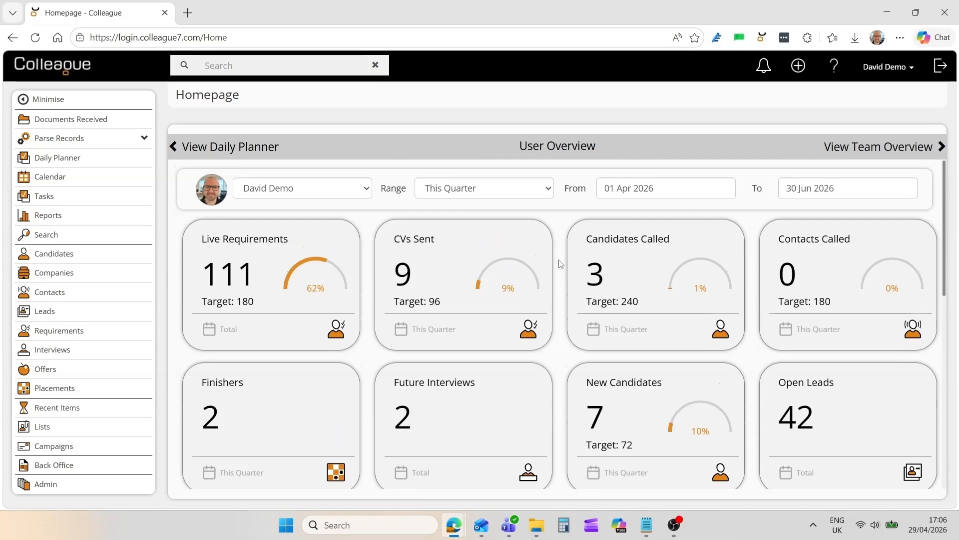
click(272, 153)
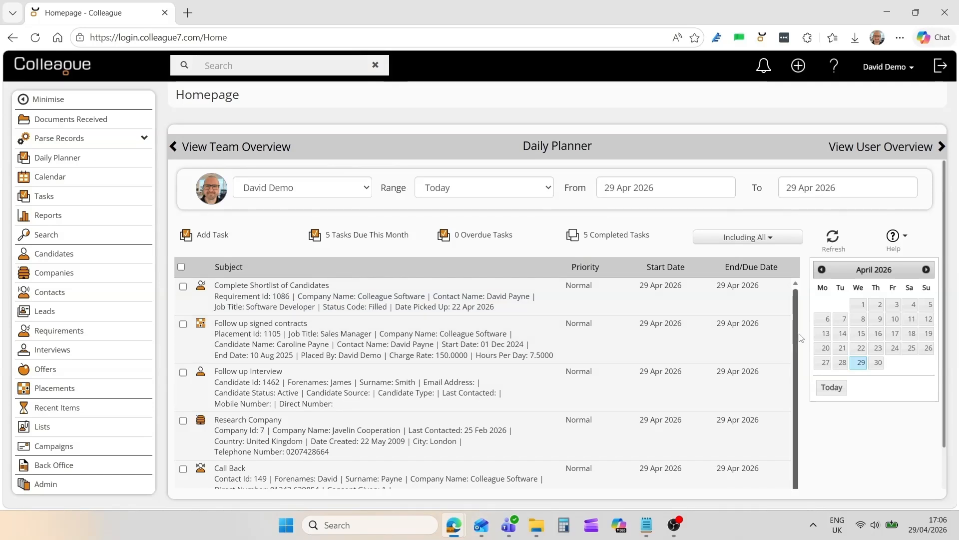
scroll(801, 339, down, 1)
scroll(799, 381, up, 1)
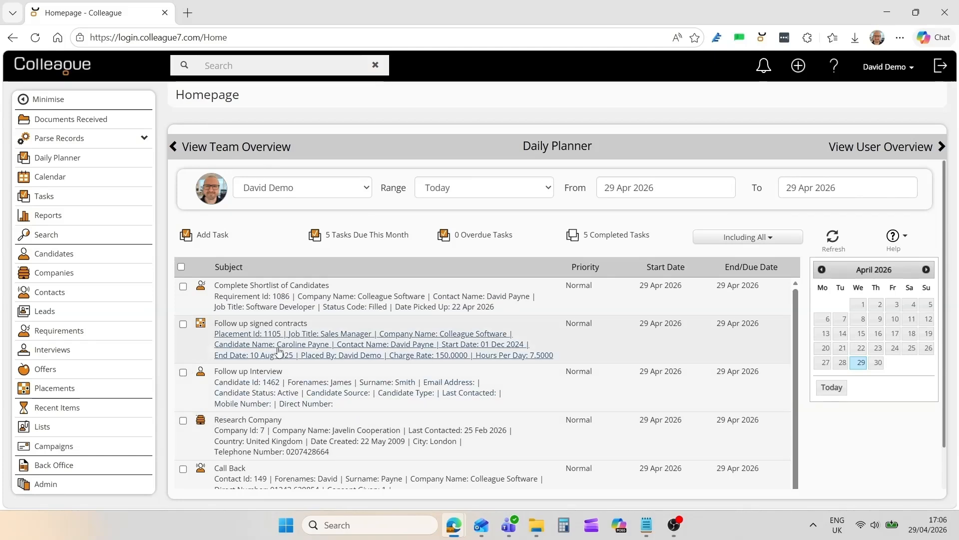
click(244, 152)
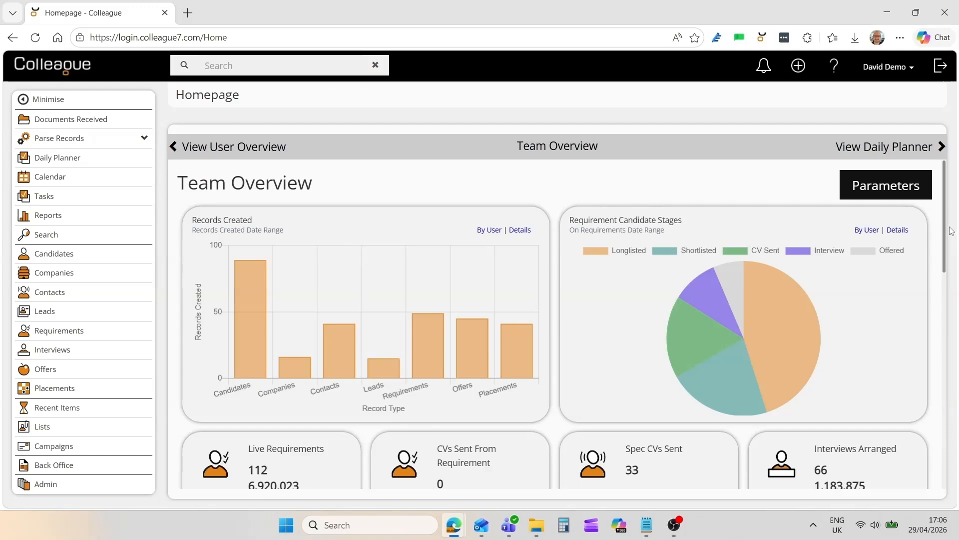
mouse_move(946, 231)
mouse_down()
mouse_move(947, 343)
mouse_move(954, 223)
mouse_up()
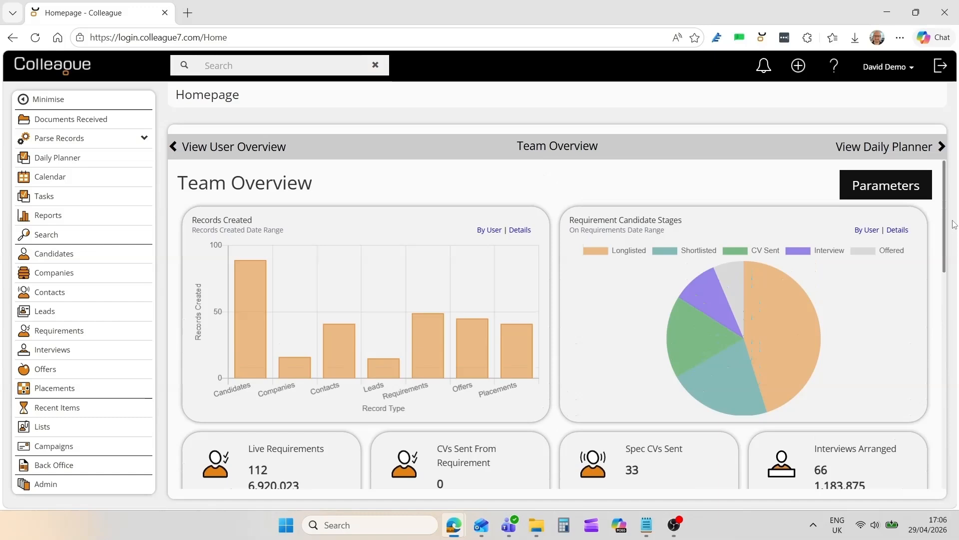
click(285, 151)
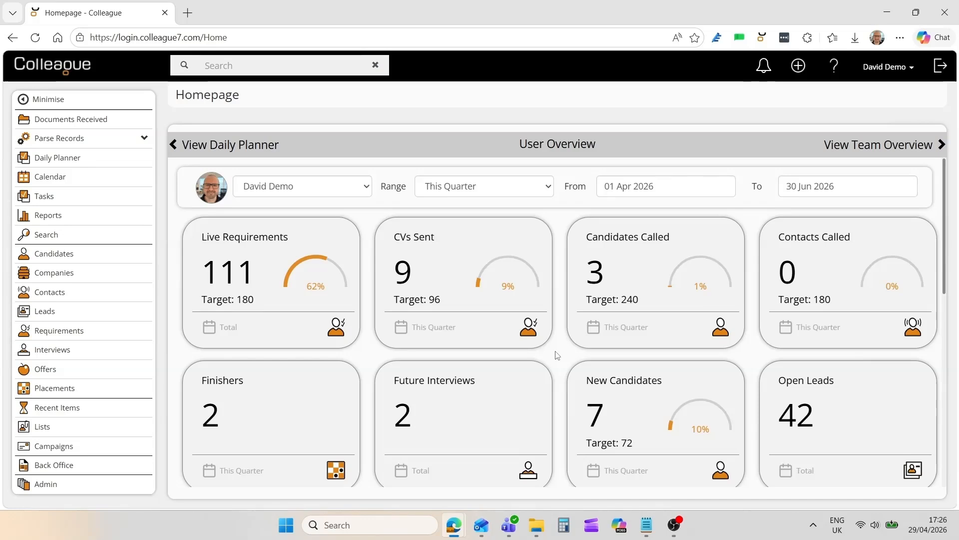
- List the records behind the CVs Sent tile and go back to the top of the User Overview
click(449, 271)
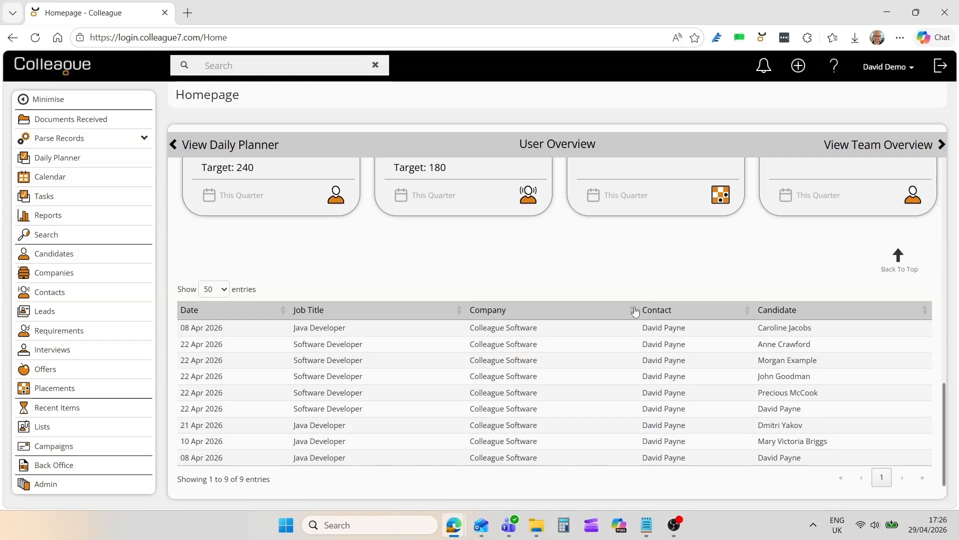
click(898, 260)
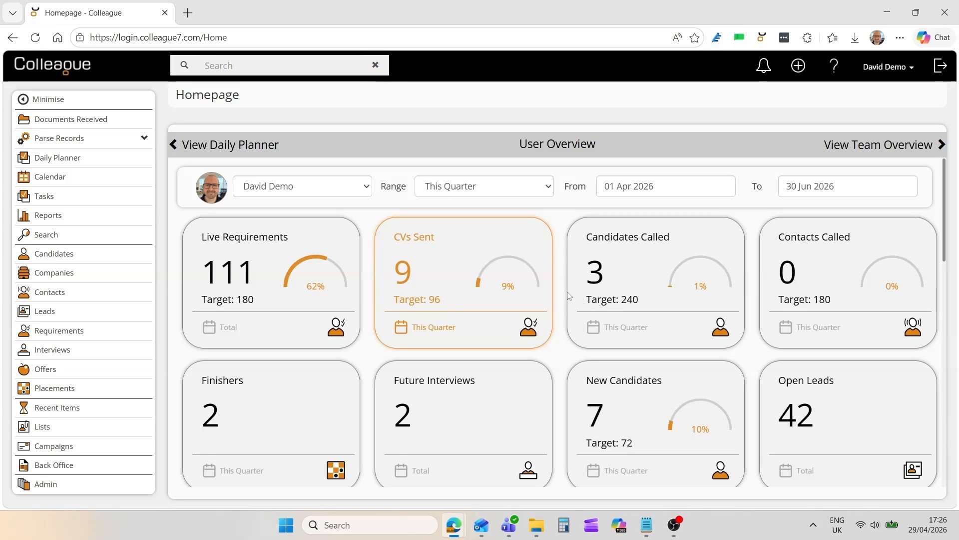
- Set the User Overview range to This Year and switch it to a custom Date Range
click(536, 188)
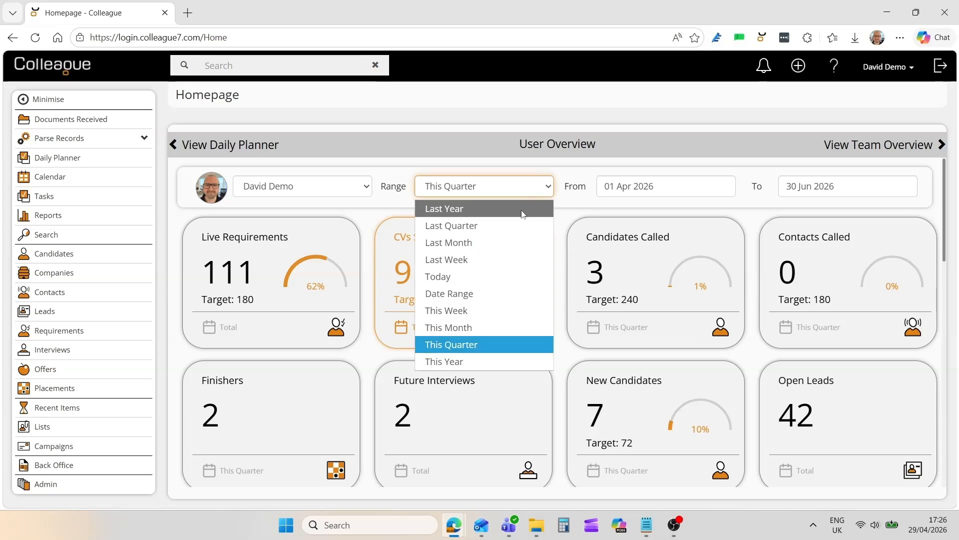
click(490, 360)
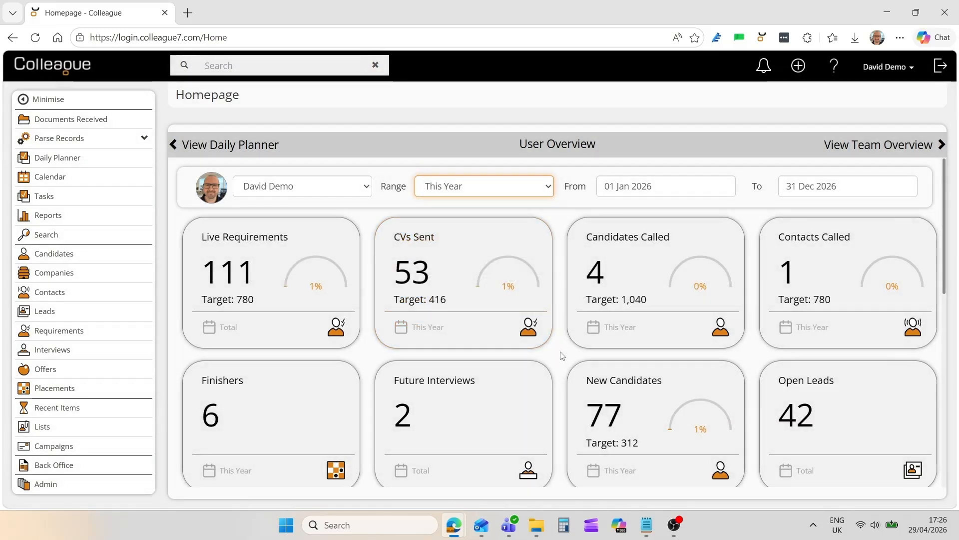
click(484, 192)
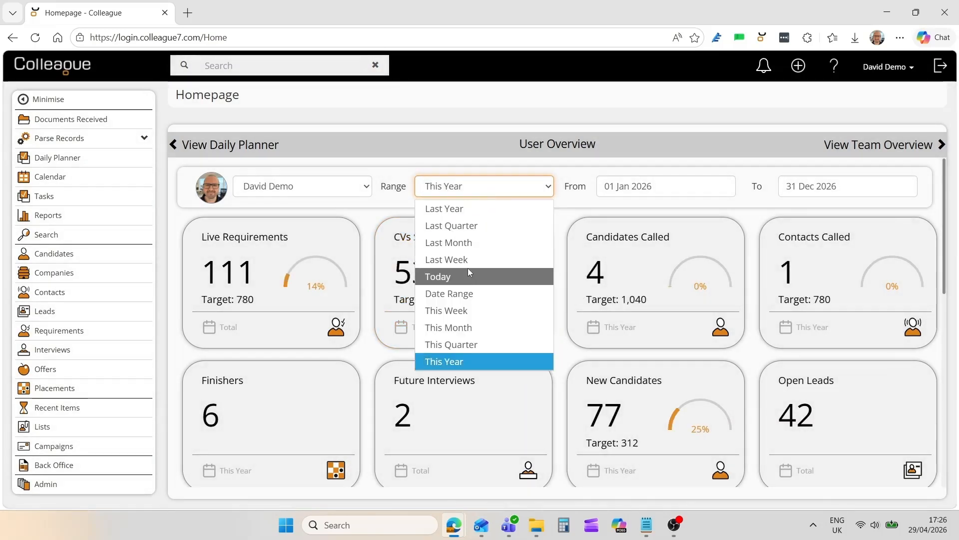
click(494, 292)
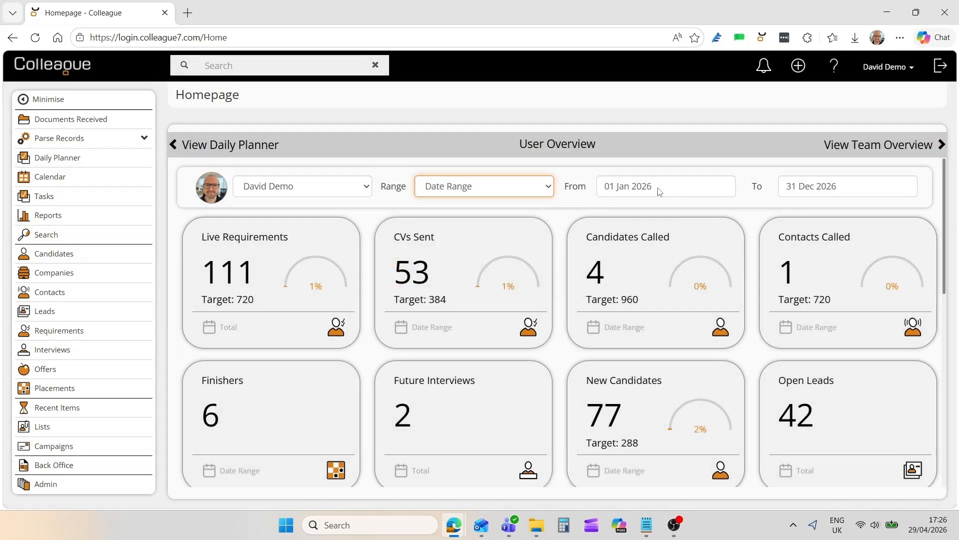
- Check the From and To date calendars and the list of selectable users on the User Overview
click(658, 188)
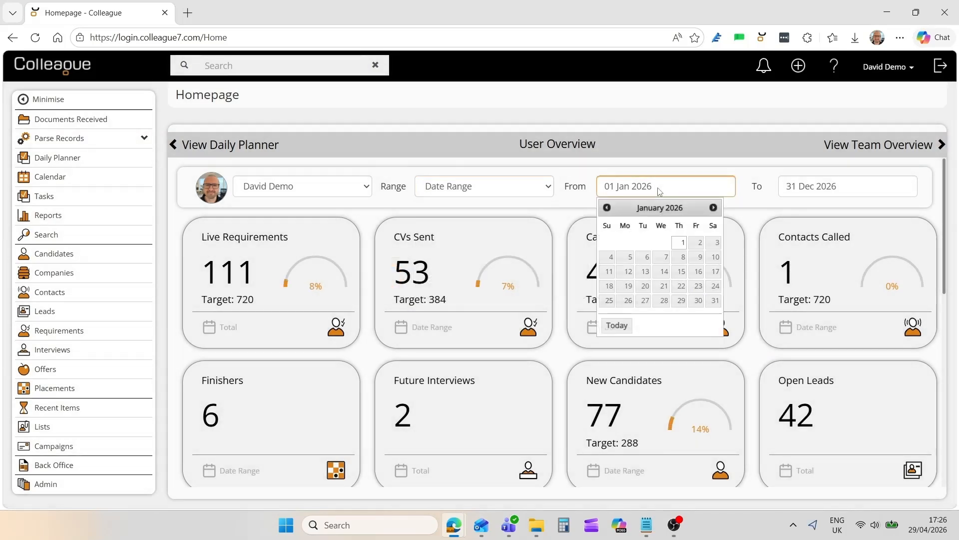
click(812, 194)
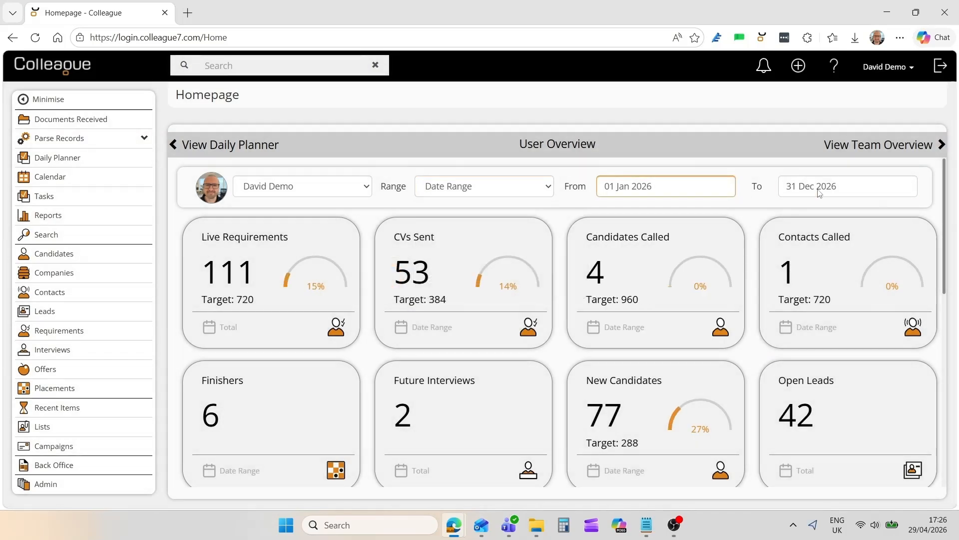
click(560, 223)
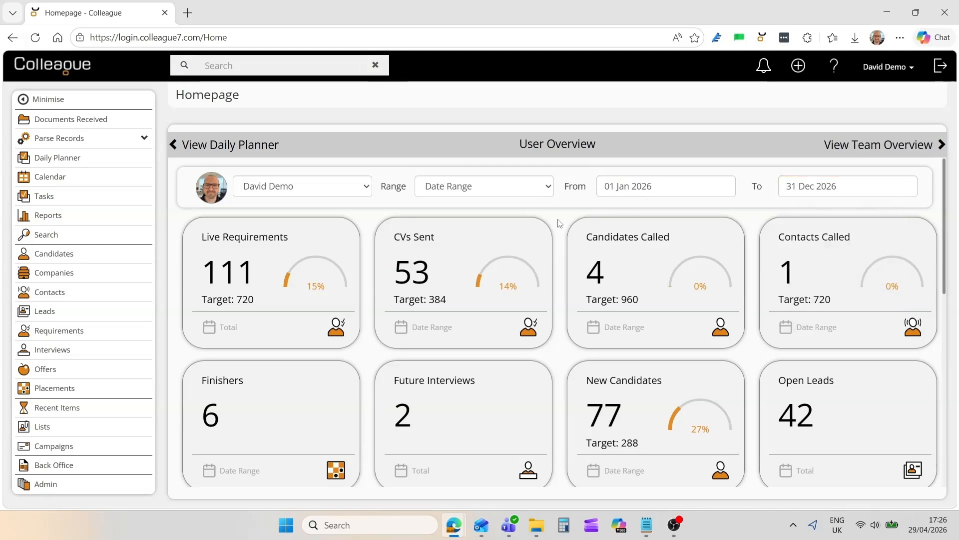
click(357, 190)
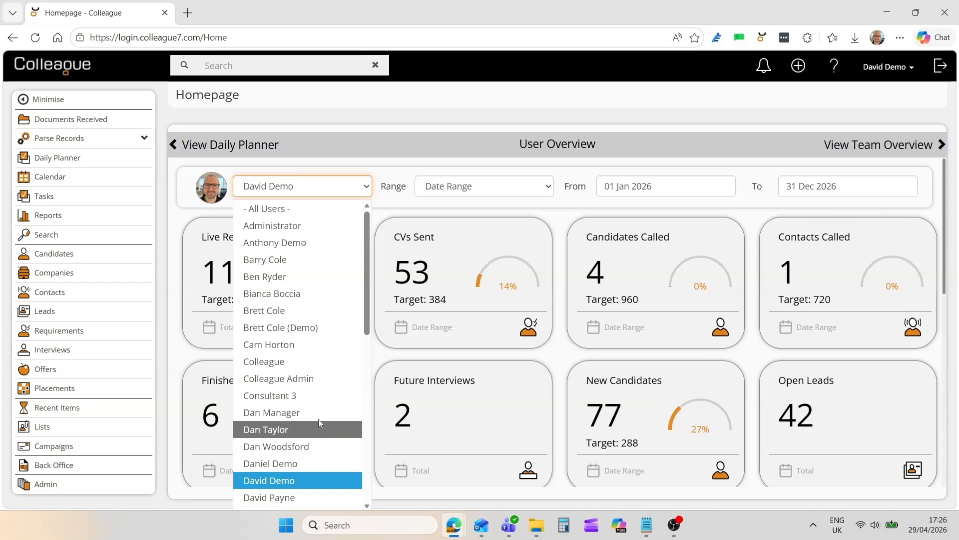
click(563, 223)
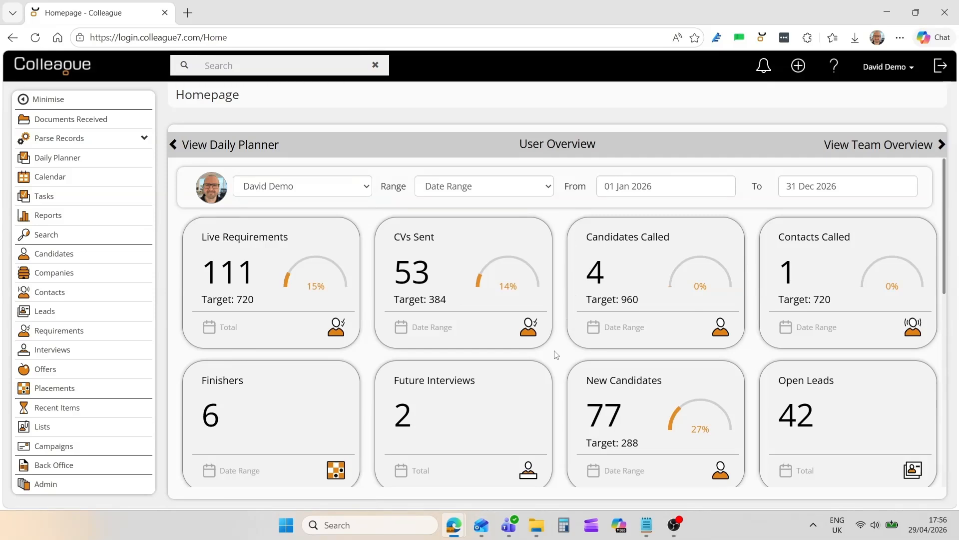
- Open the Daily Planner, exclude calendar entries and tasks from the list, and include both again
click(241, 151)
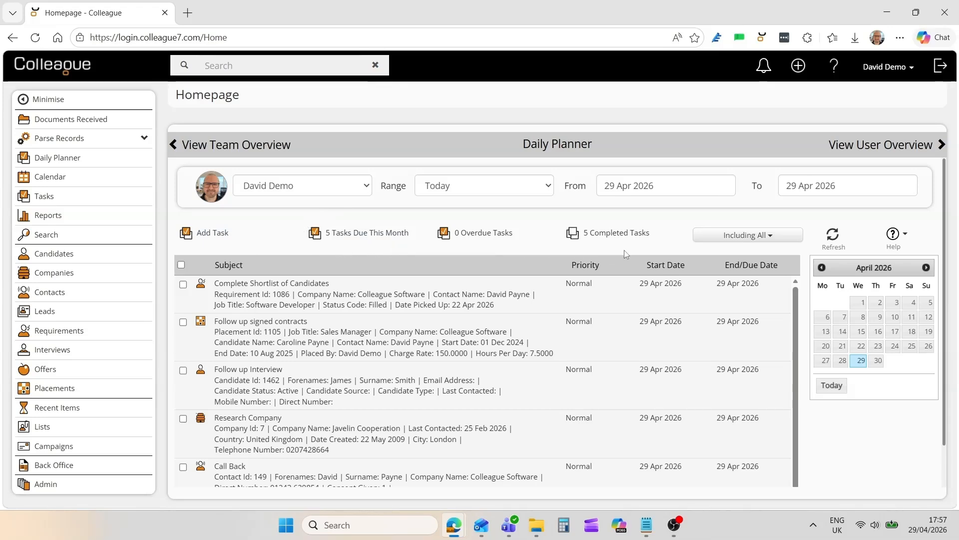
click(741, 236)
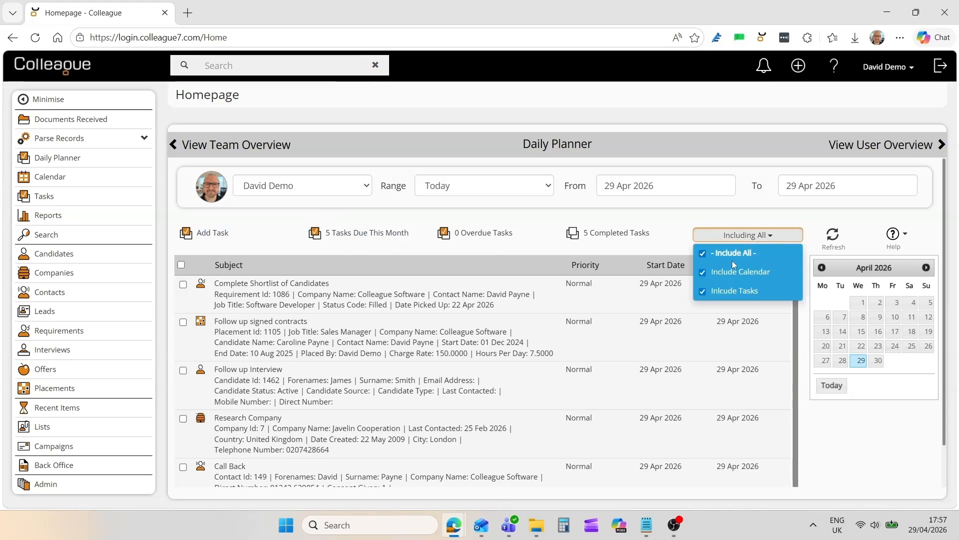
click(702, 273)
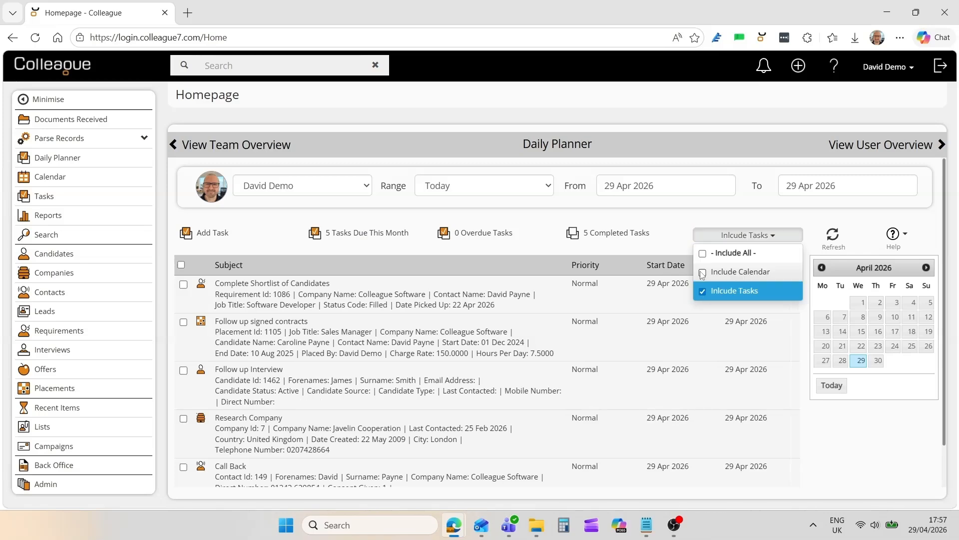
click(703, 292)
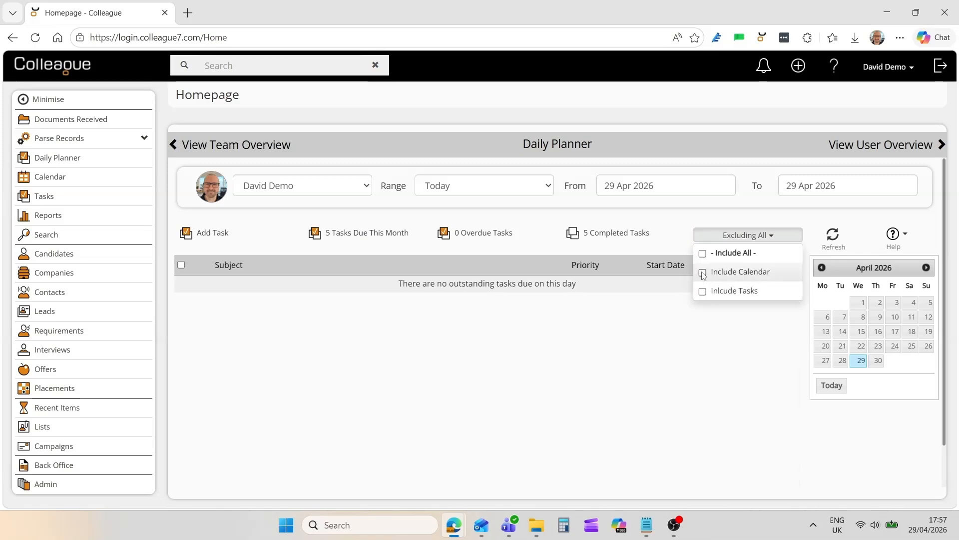
click(703, 273)
click(703, 292)
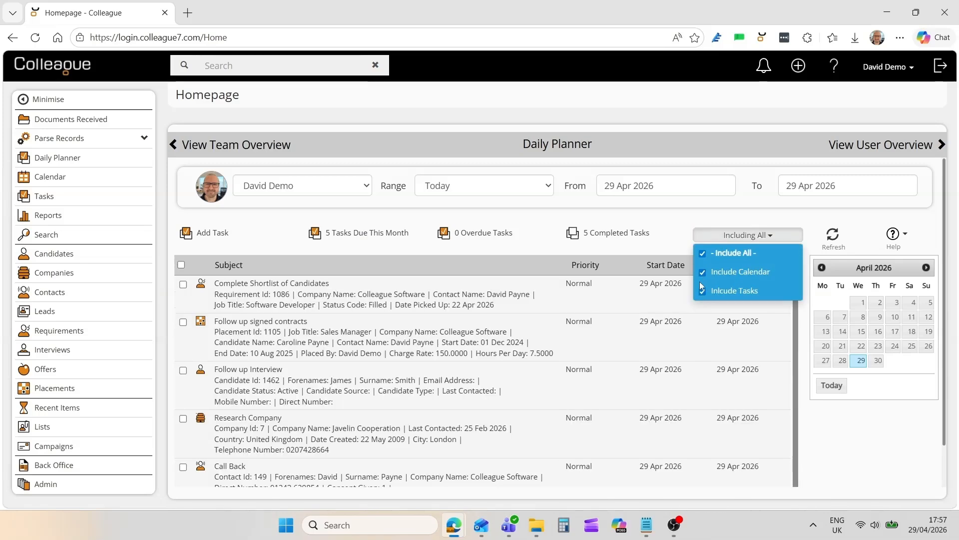
click(682, 254)
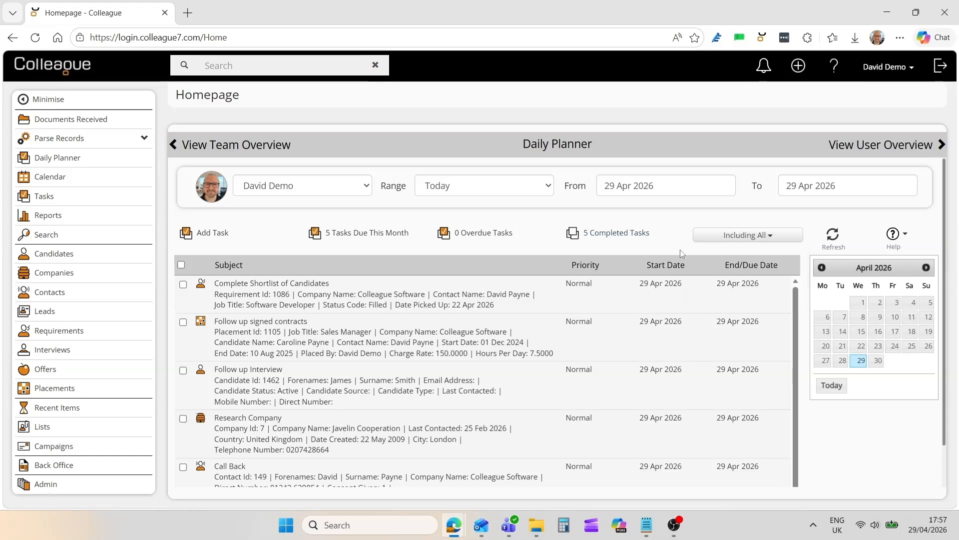
- Try the Date Range option in the Daily Planner, check its From and To calendars, and return the range to Today
click(481, 188)
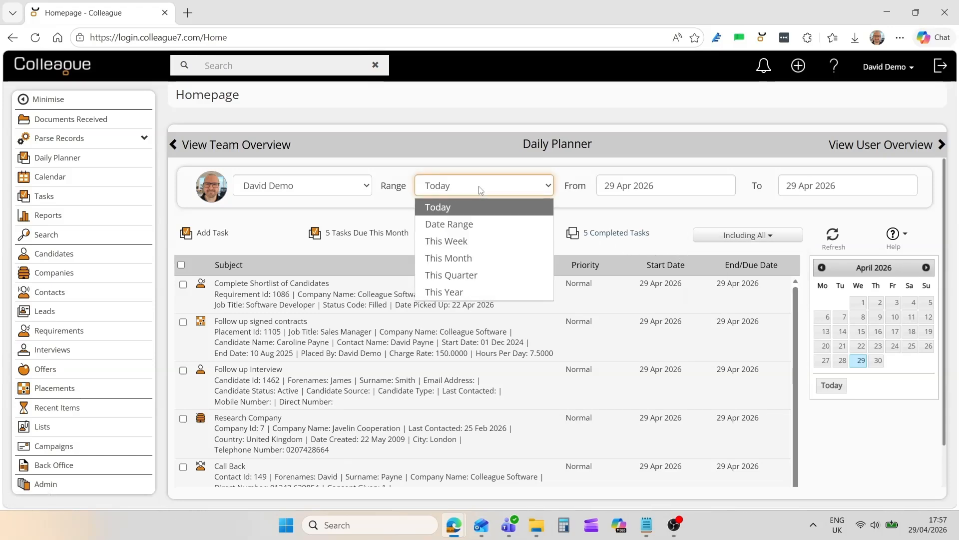
click(472, 225)
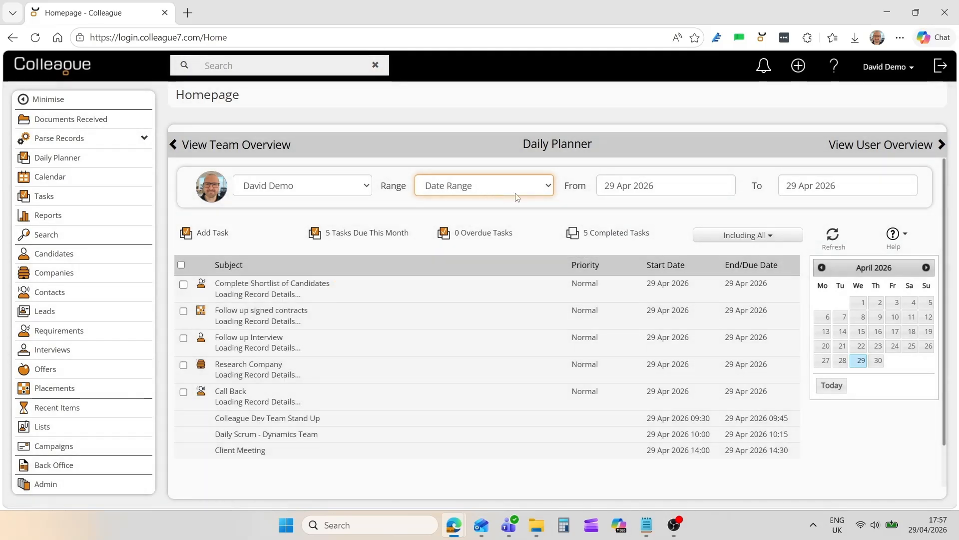
click(648, 192)
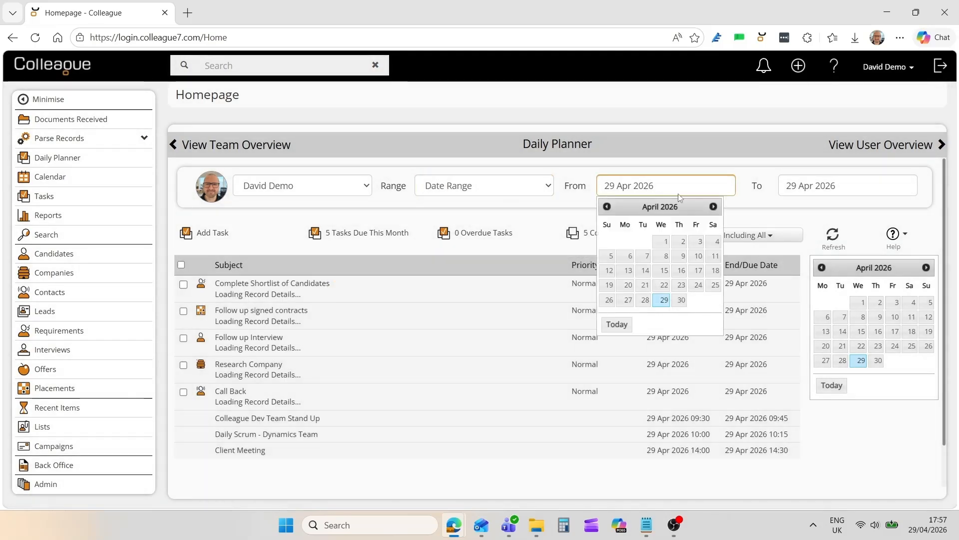
click(834, 193)
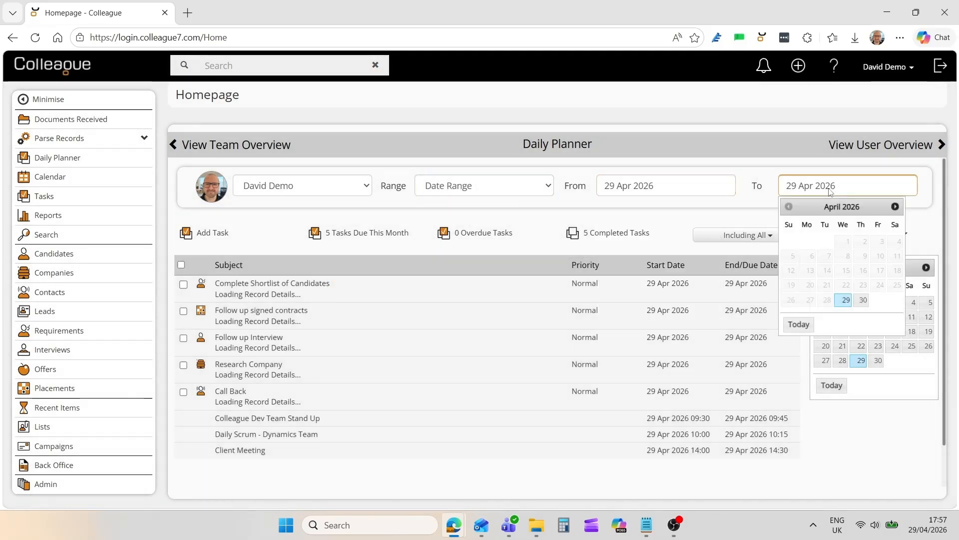
click(478, 190)
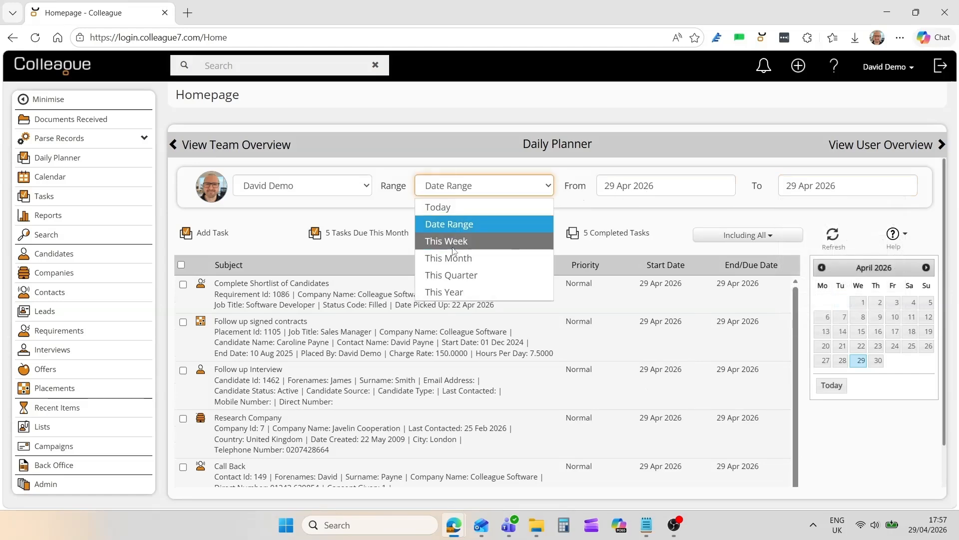
click(451, 209)
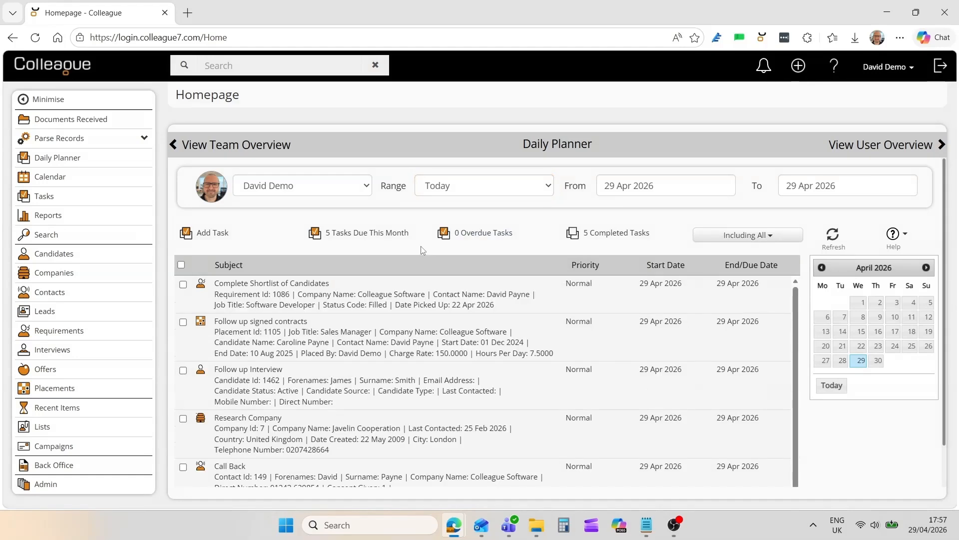
- Mark the "Complete Shortlist of Candidates" task in the Daily Planner as complete
click(184, 285)
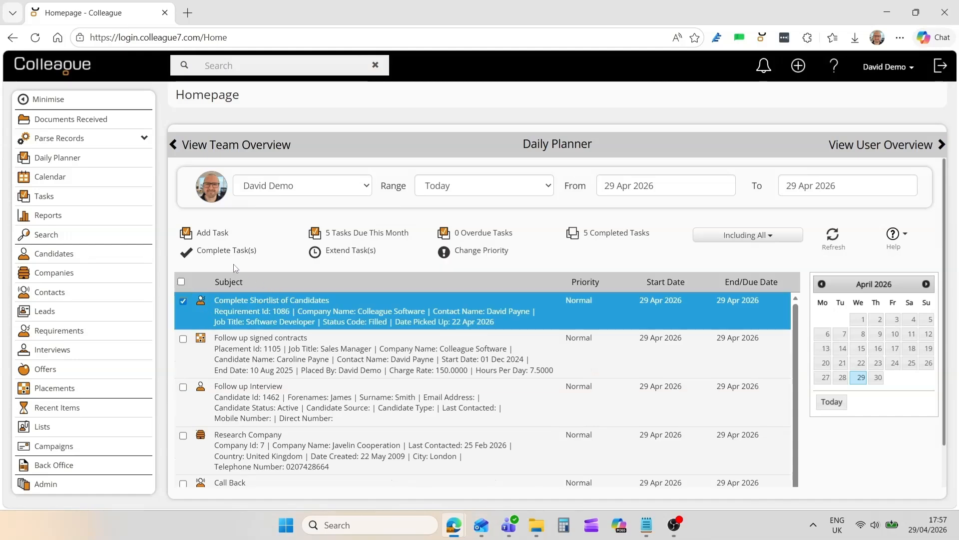
click(226, 252)
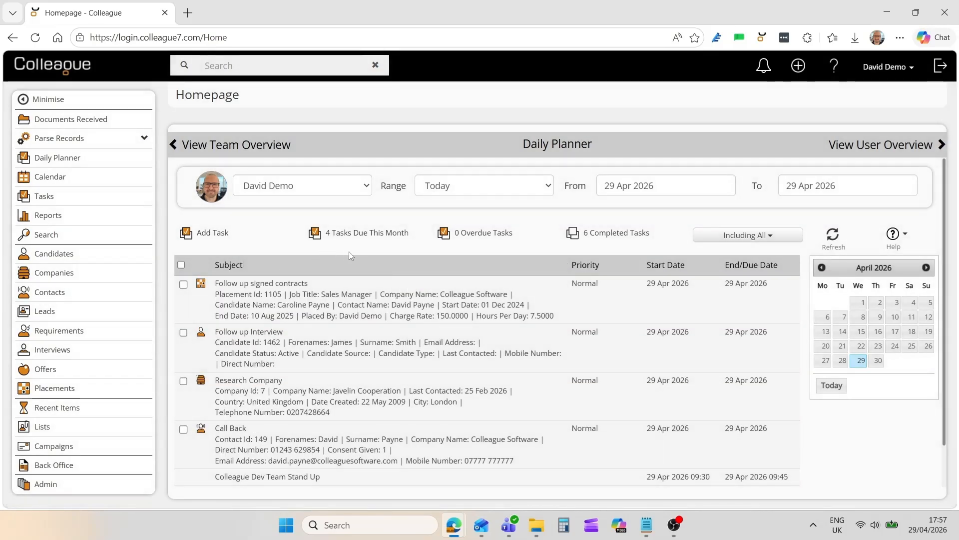
- Add a task in the Daily Planner with the subject Meeting and a due date of 01 May 2026, and save it
click(214, 234)
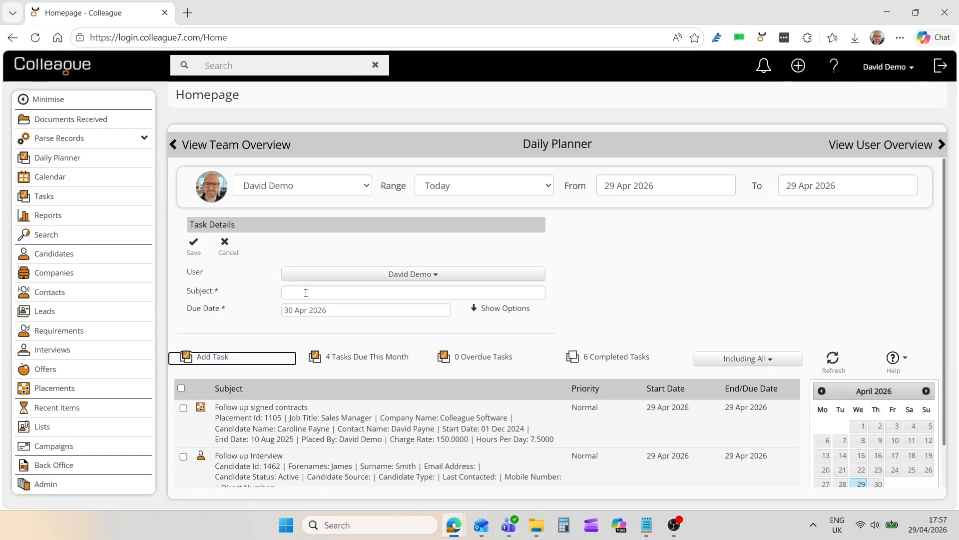
click(306, 292)
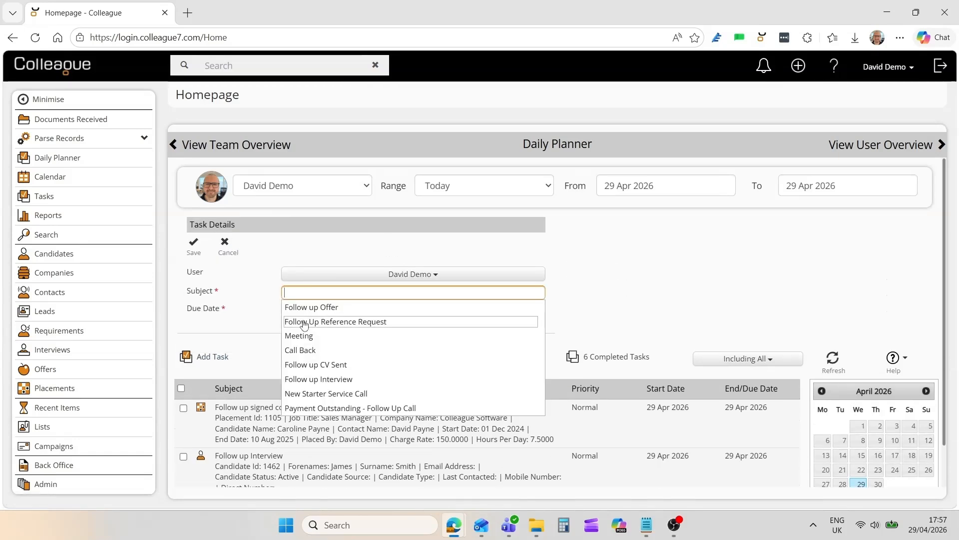
click(301, 336)
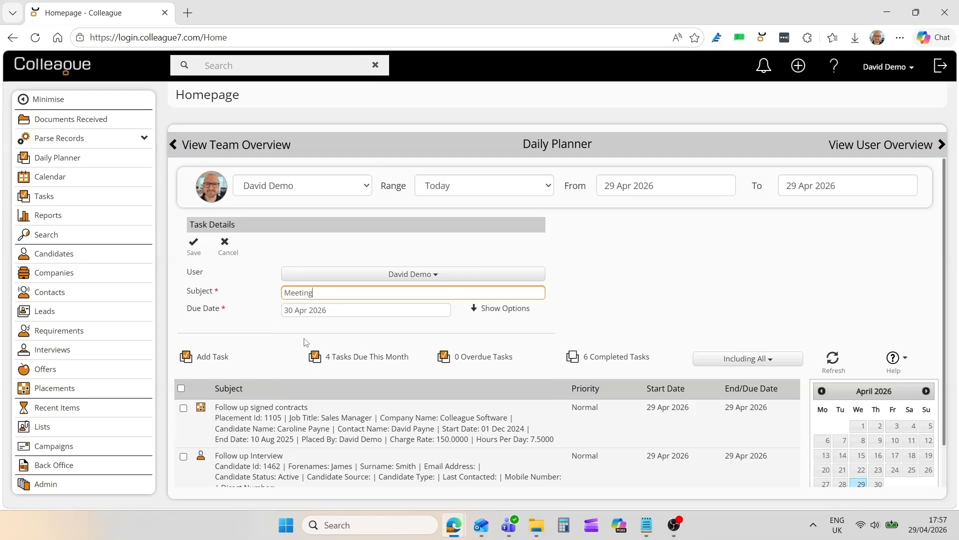
click(327, 311)
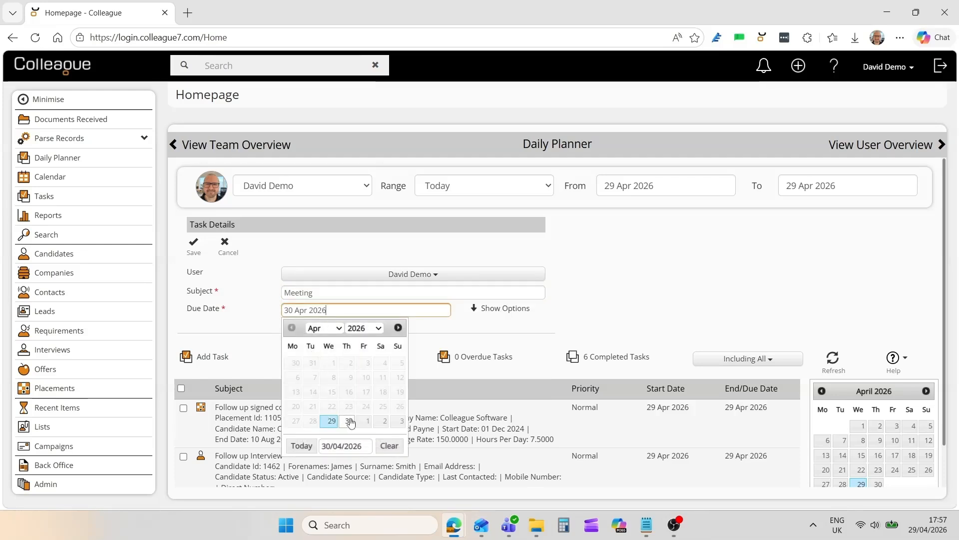
click(366, 421)
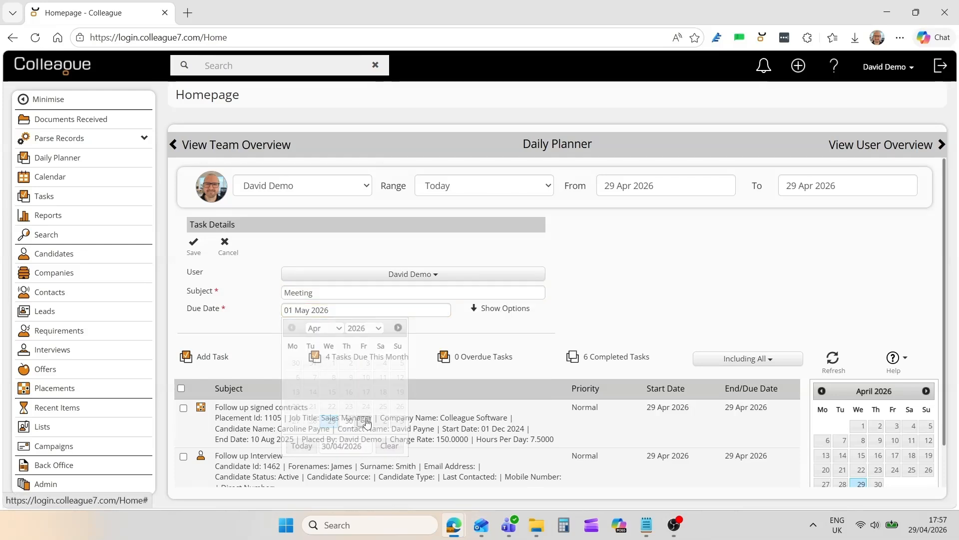
click(193, 244)
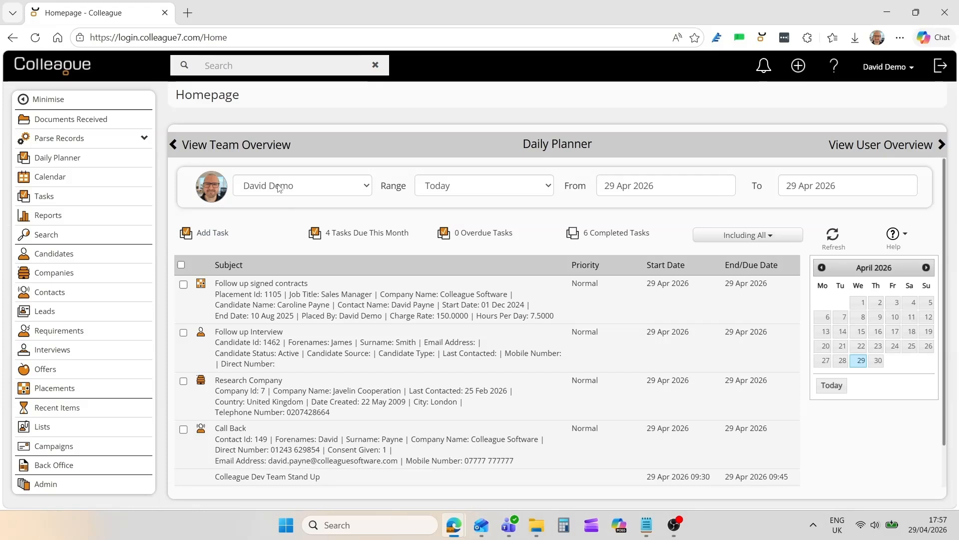
- Open the Team Overview and check the Team, User and Period options in its parameters, leaving them unchanged
click(233, 146)
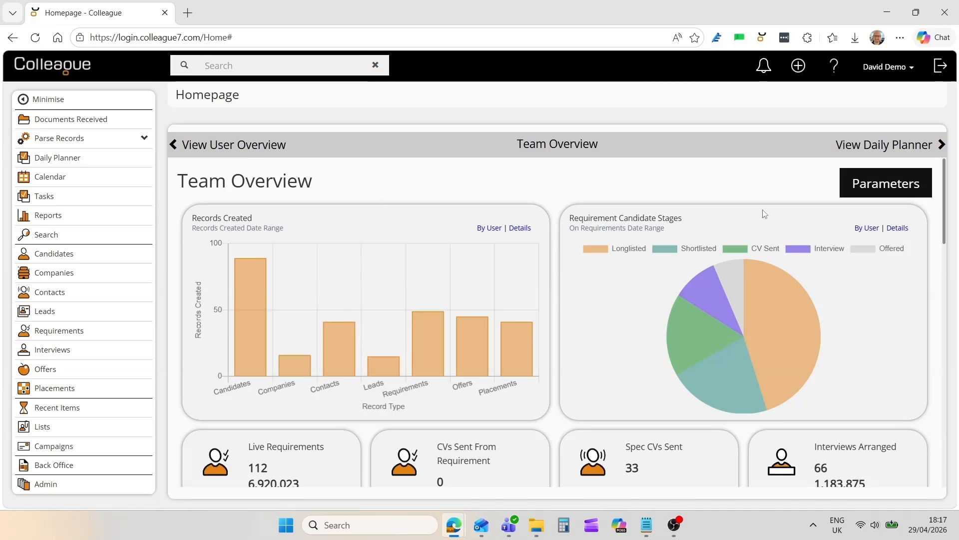
click(869, 186)
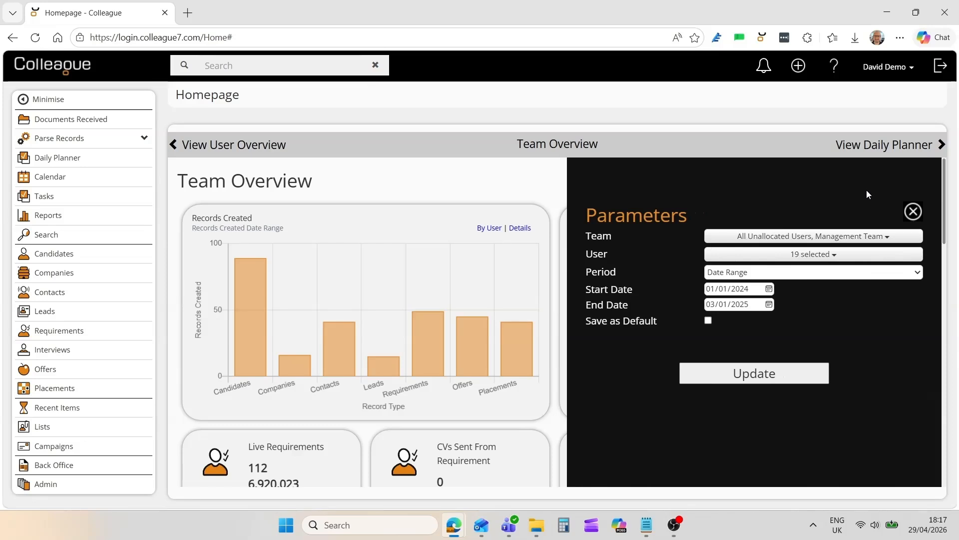
click(795, 238)
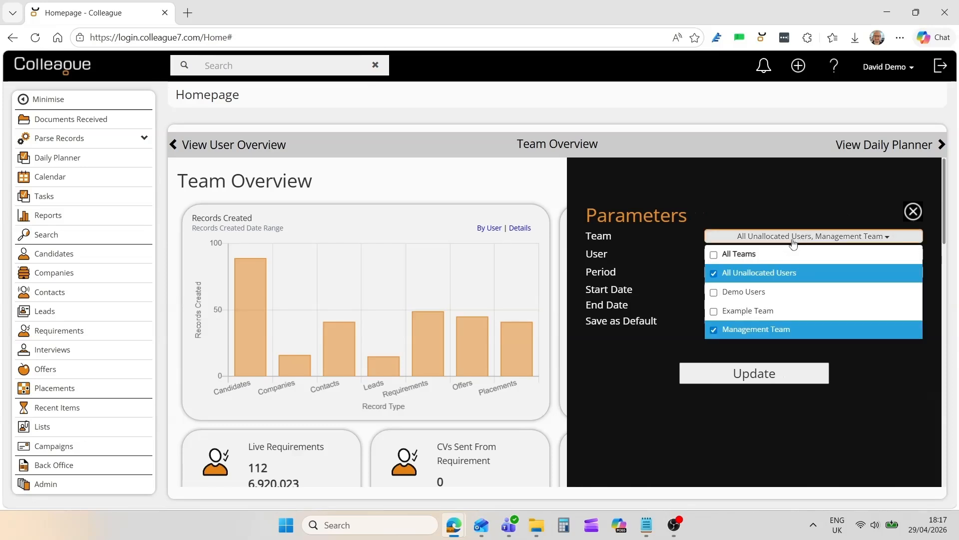
click(794, 239)
click(793, 256)
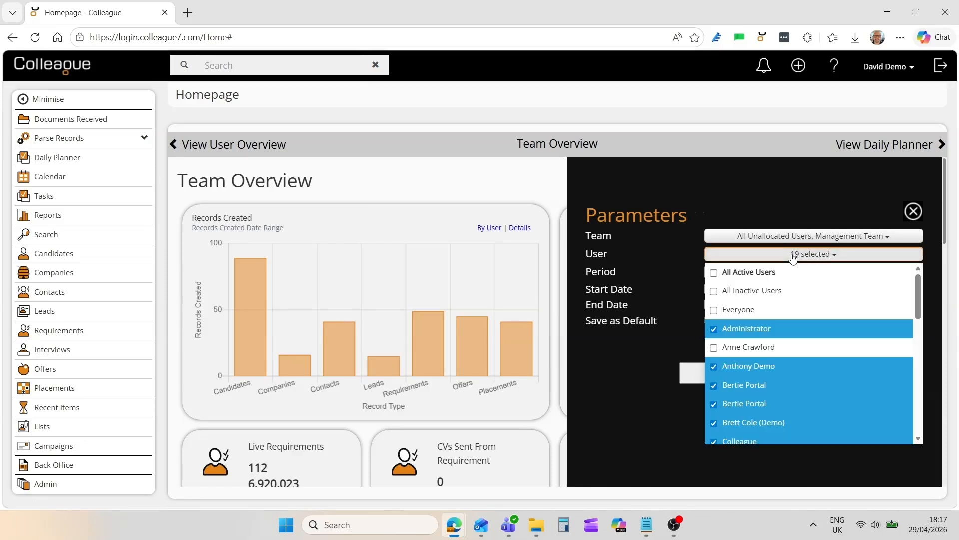
click(793, 256)
click(792, 270)
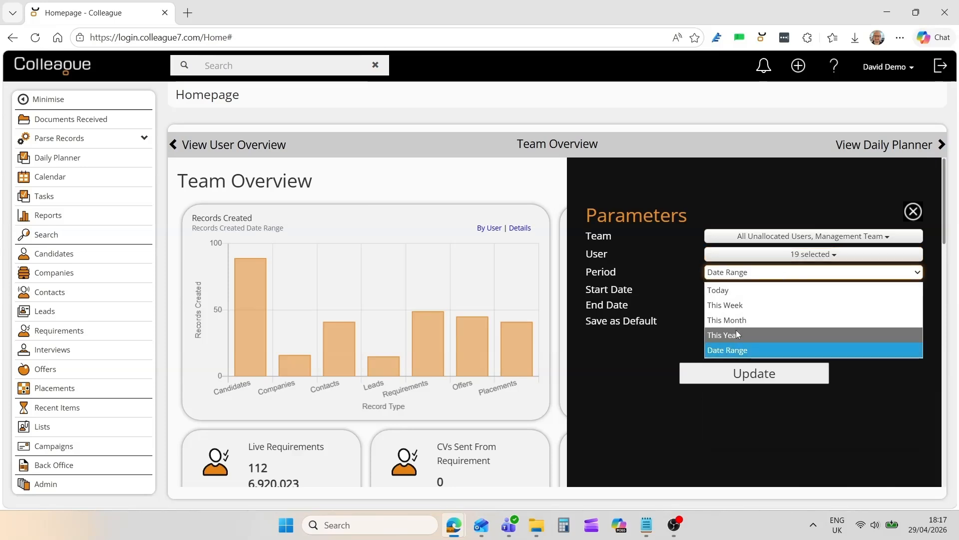
click(682, 293)
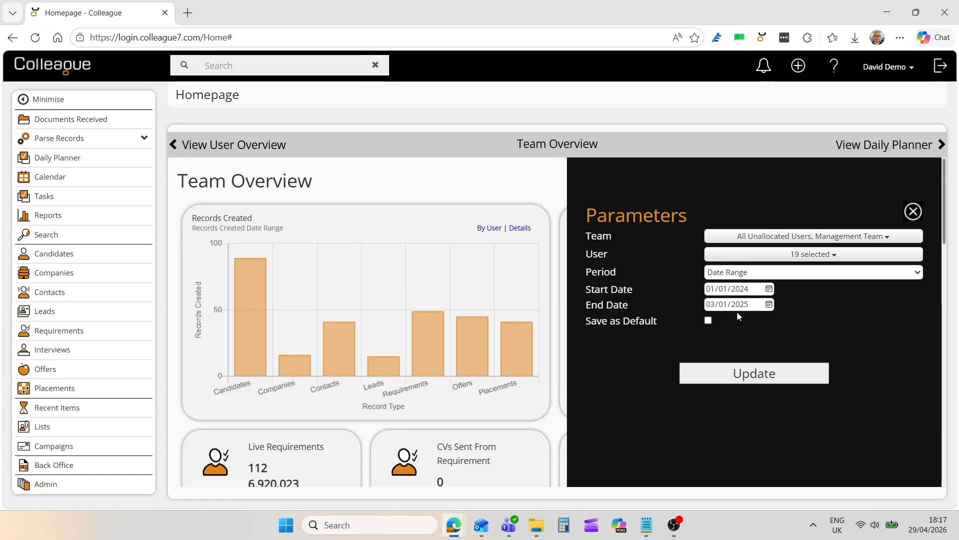
click(914, 212)
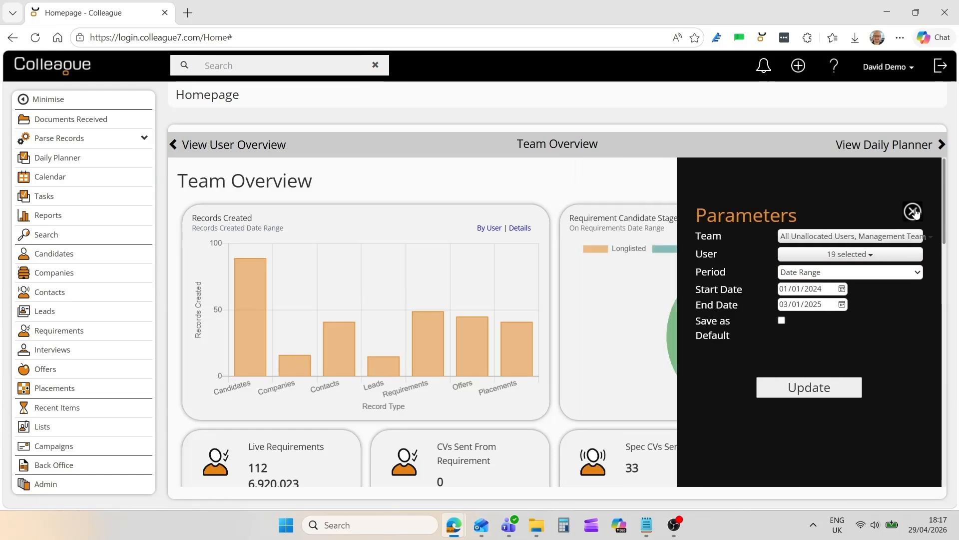
- View the detail records behind the Level 1 Authorised Placements and Live Requirements tiles, returning to the overview after each
drag(944, 214, 946, 269)
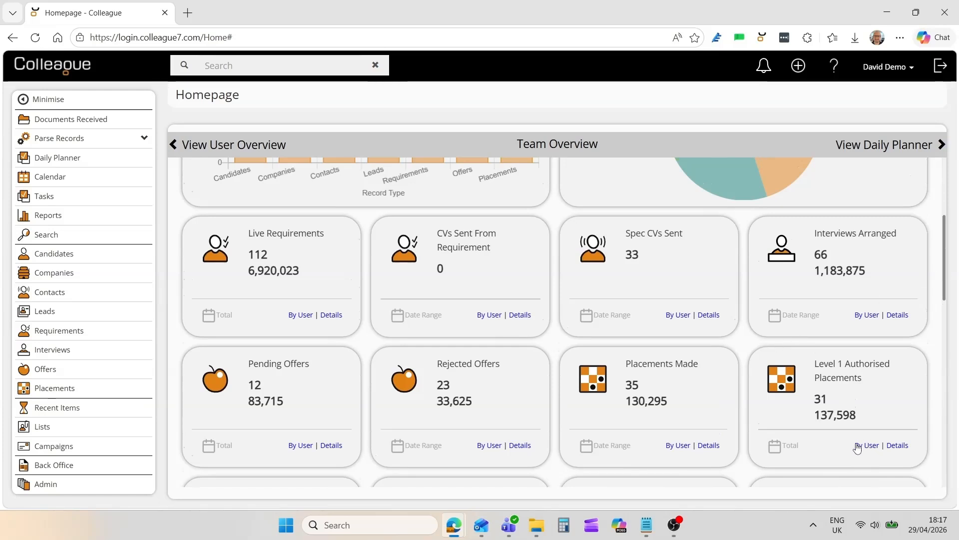
click(898, 447)
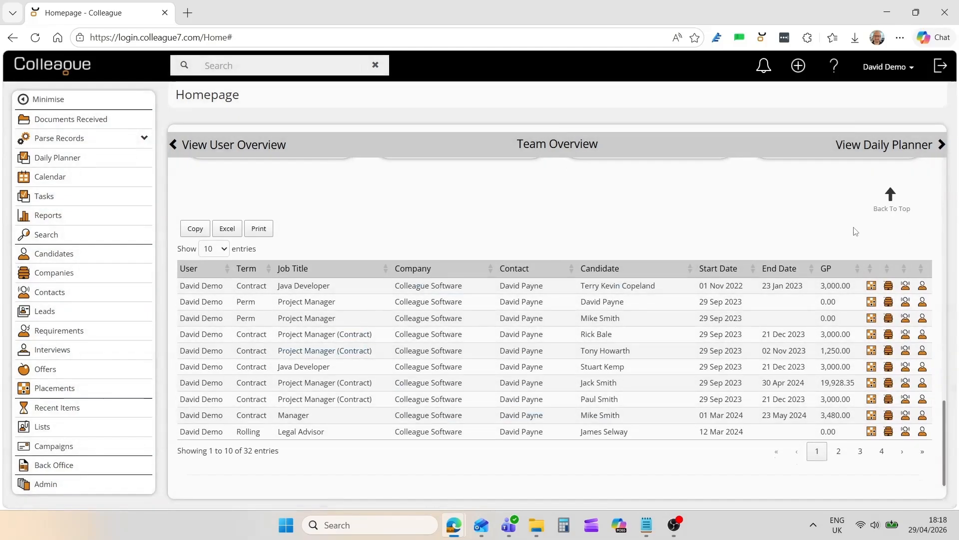
click(888, 209)
scroll(702, 335, down, 5)
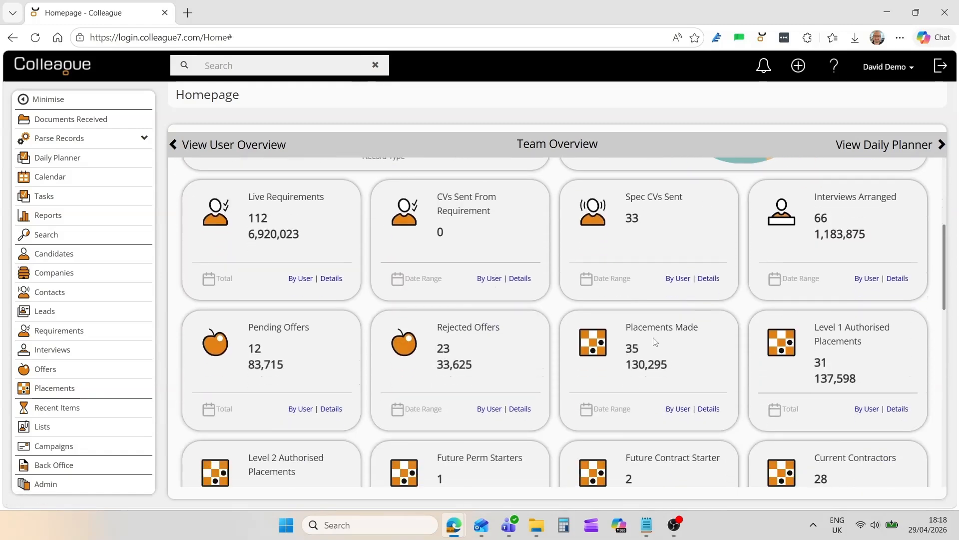
click(331, 279)
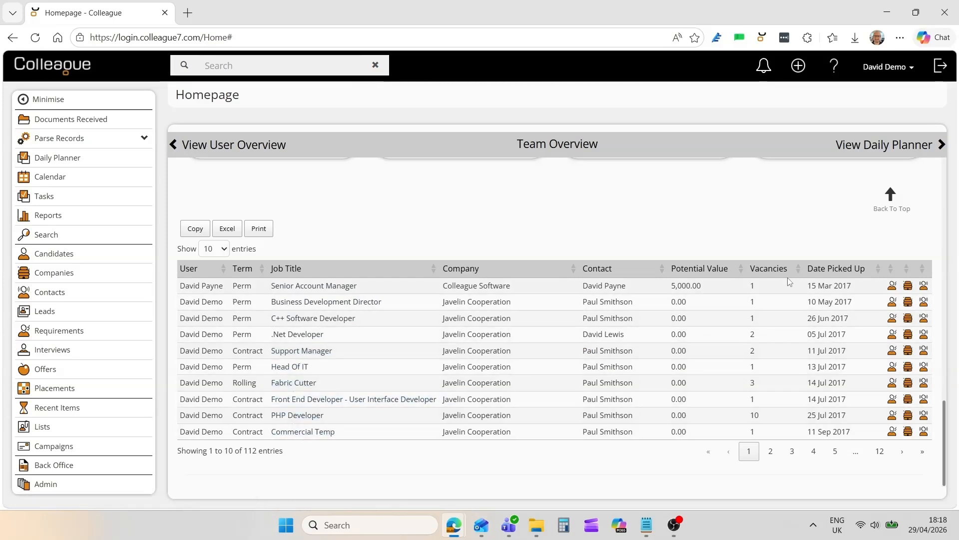
click(884, 209)
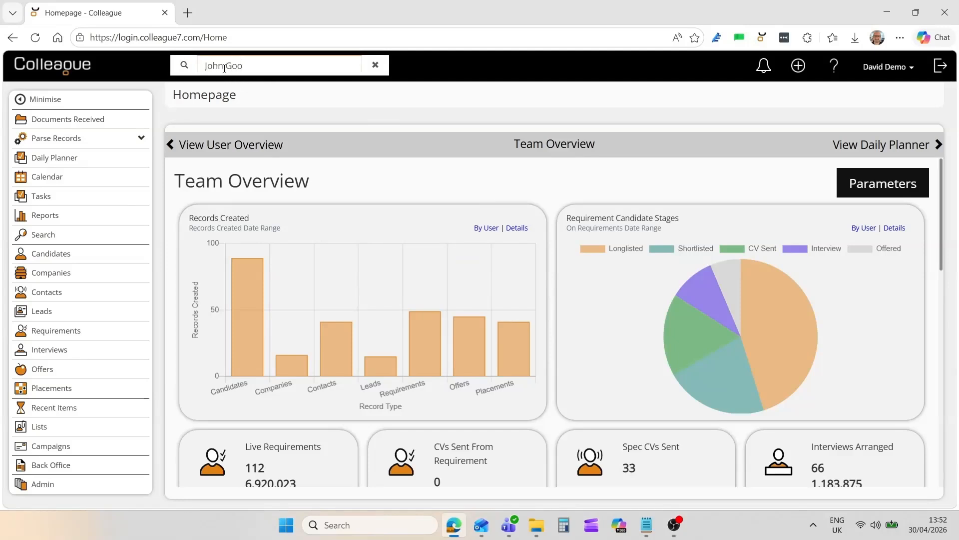
- Run a quick search for the candidate's full name and filter the results by Candidate and by Interview
key(Return)
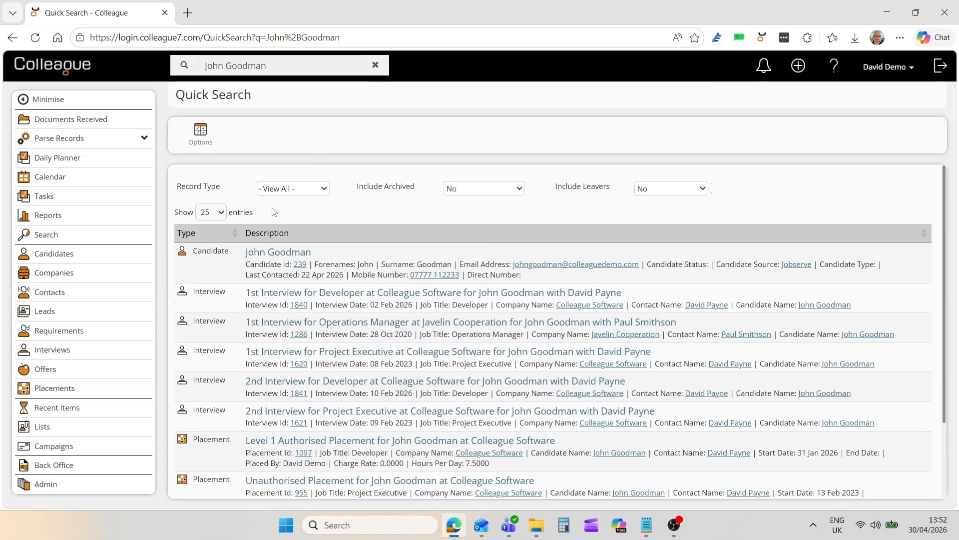
click(299, 194)
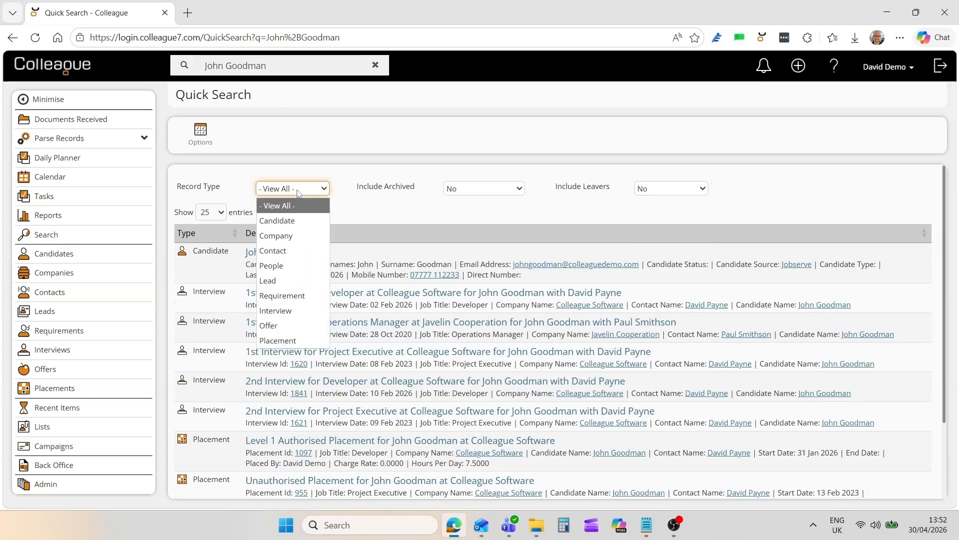
click(289, 221)
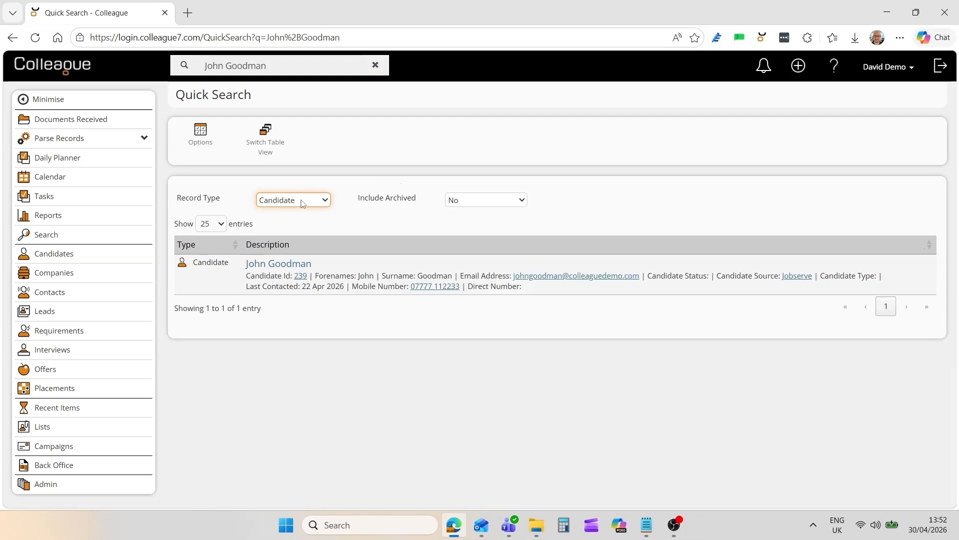
click(302, 201)
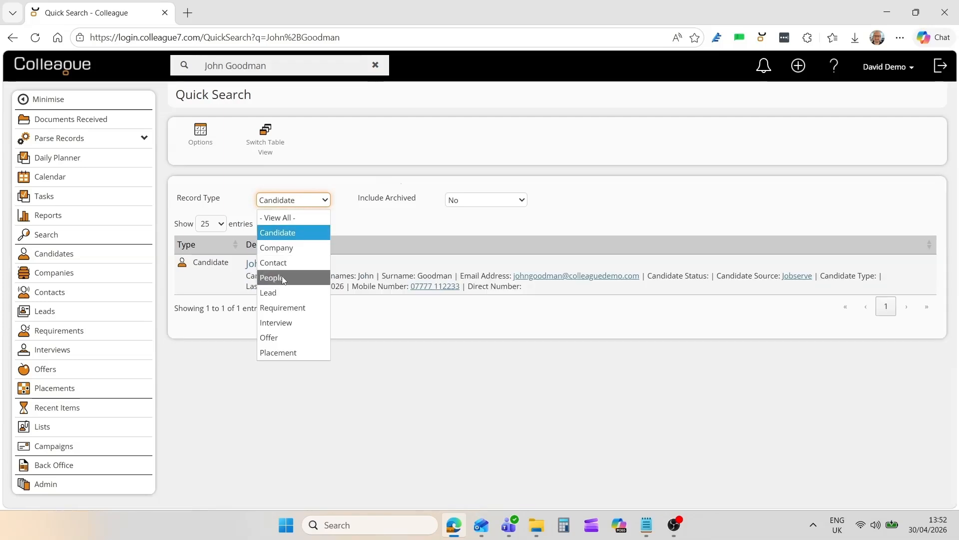
click(295, 322)
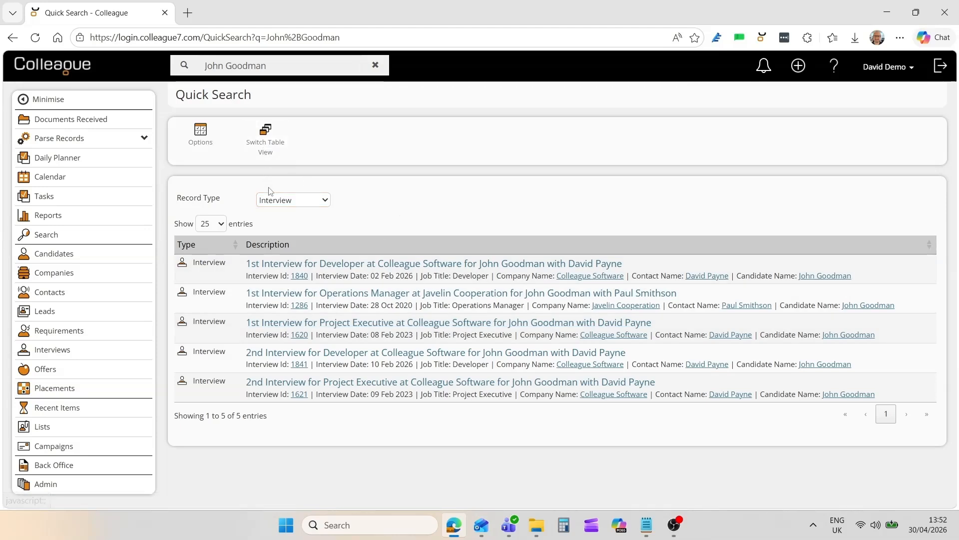
- Show the interview results as a table and sort them by Interview Date, newest first
click(268, 151)
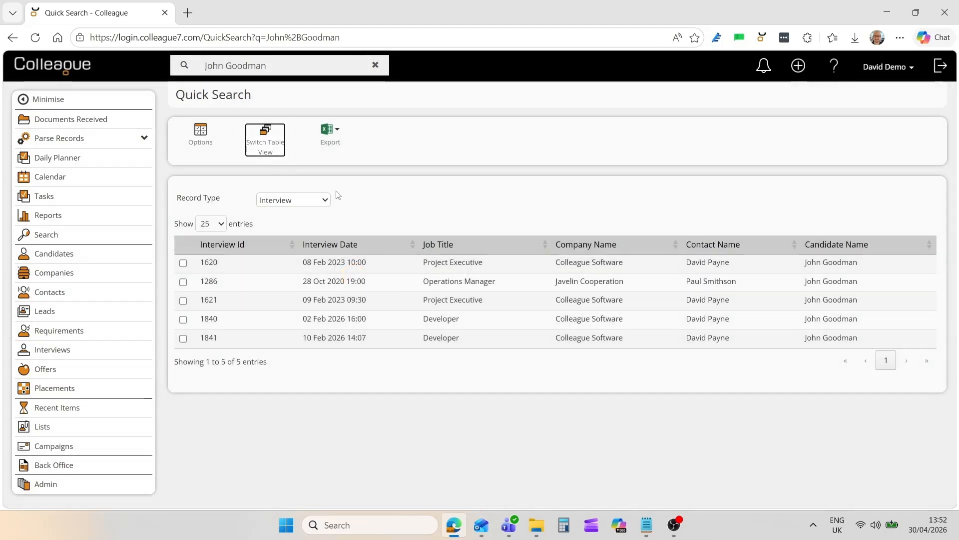
click(379, 245)
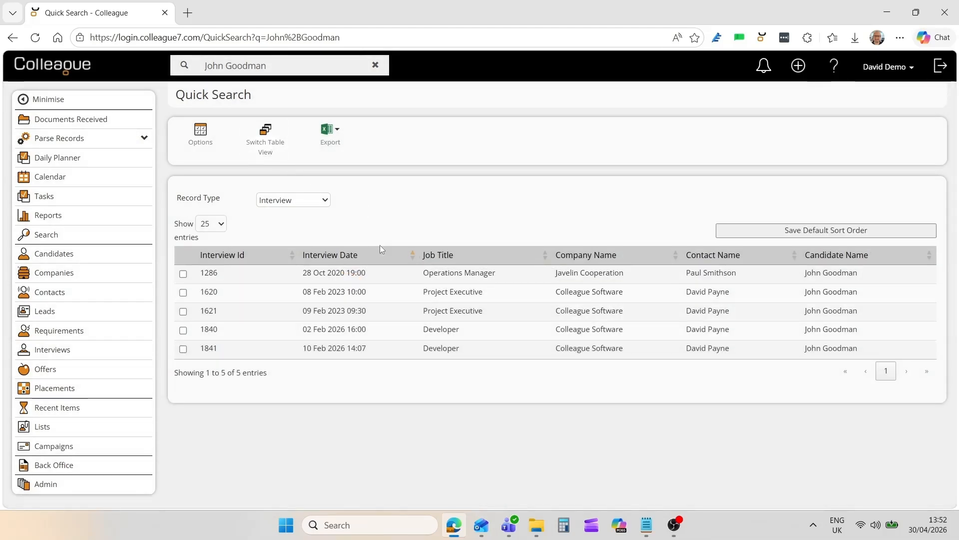
click(384, 256)
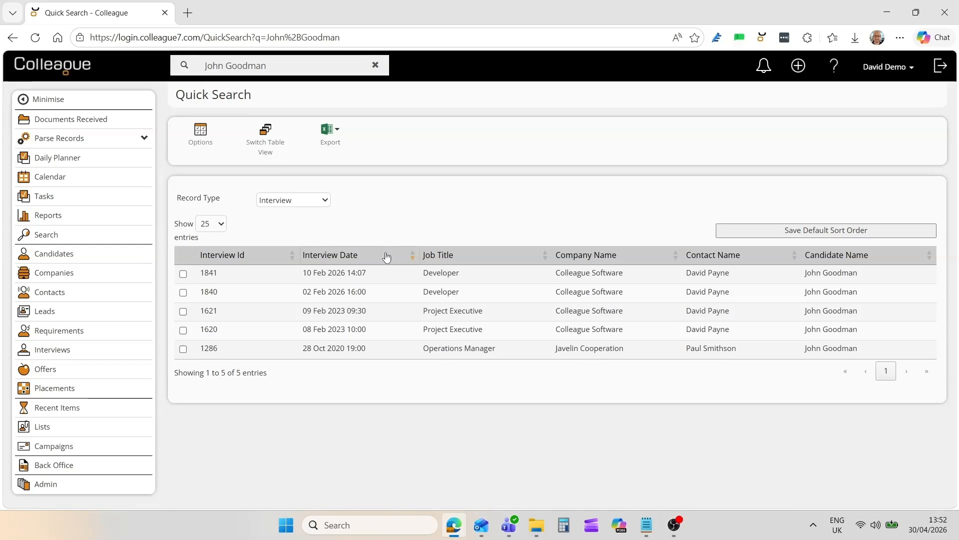
- Return the search results to the description view and filter them to the Candidate record type
click(276, 152)
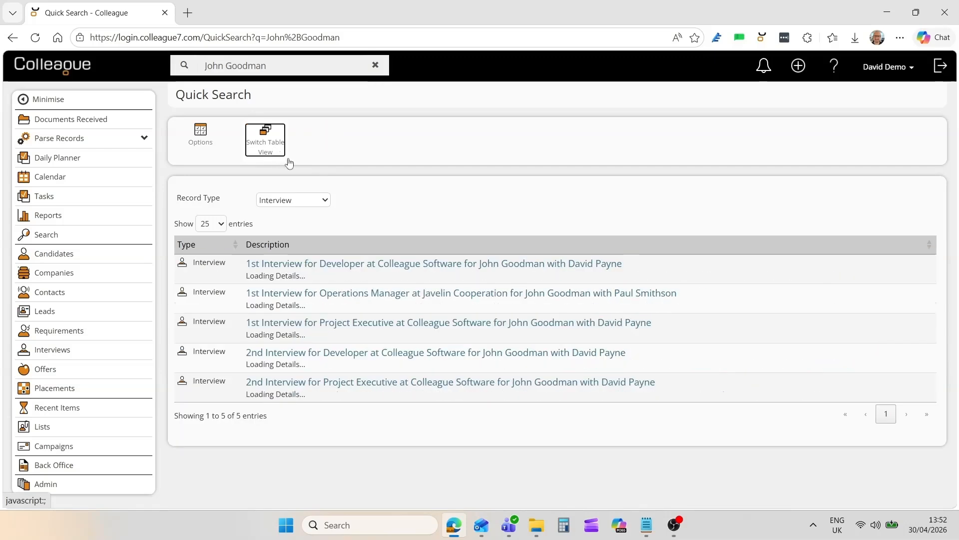
click(305, 200)
click(282, 230)
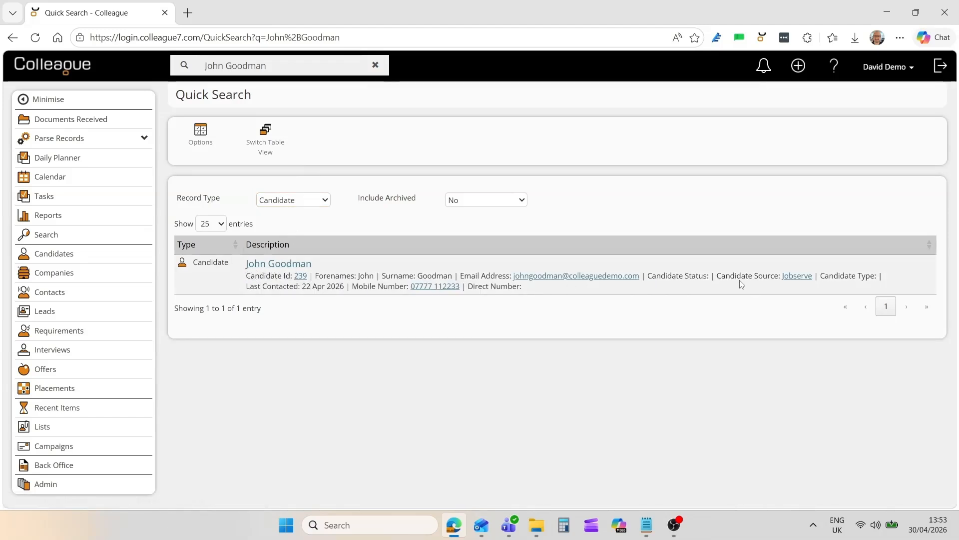
- Open the candidate listing options, review the available fields, and move Candidate Type directly below Email Address
click(202, 143)
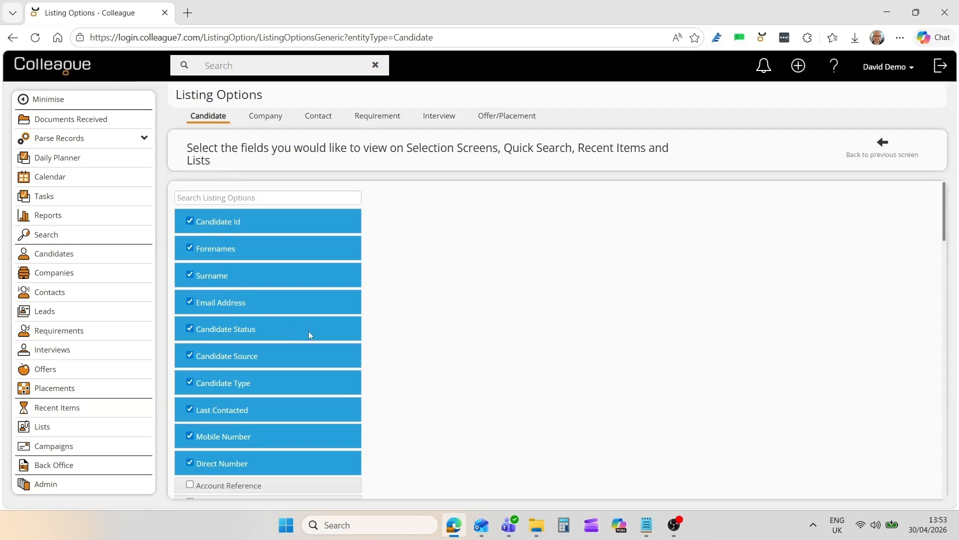
scroll(343, 349, down, 10)
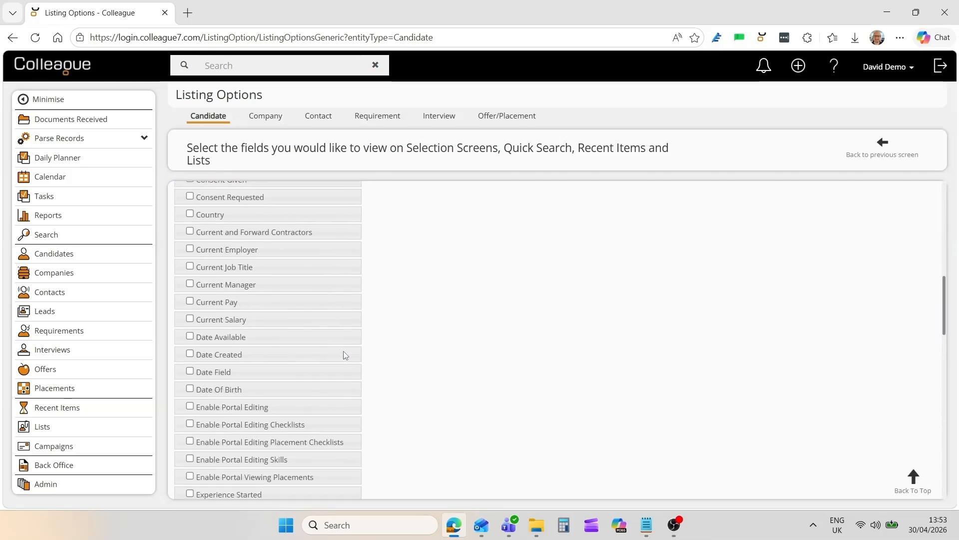
scroll(343, 352, down, 5)
scroll(344, 352, up, 15)
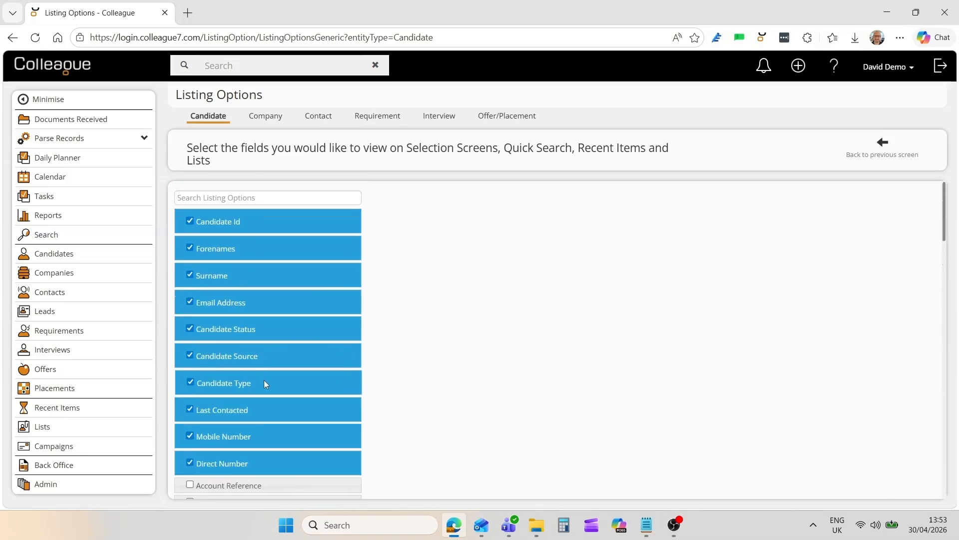
drag(264, 380, 264, 327)
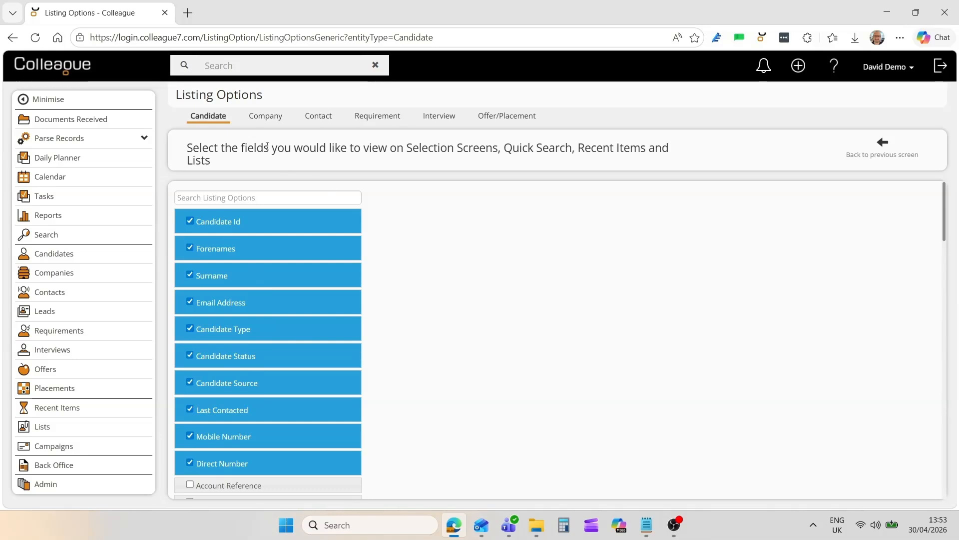
- Check the listing options for Company, Contact, Requirement and Interview records, and return to the Candidate fields
click(262, 120)
click(310, 124)
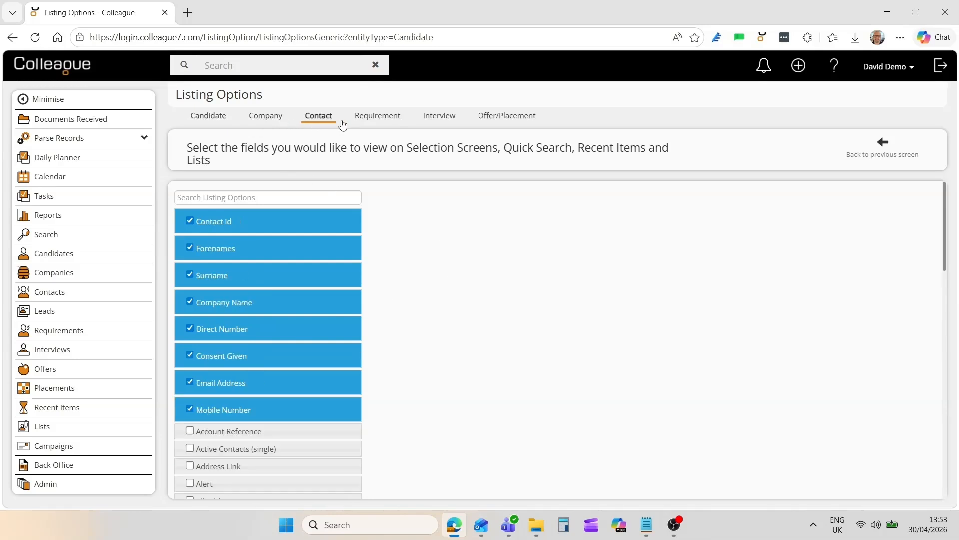
click(384, 124)
click(440, 122)
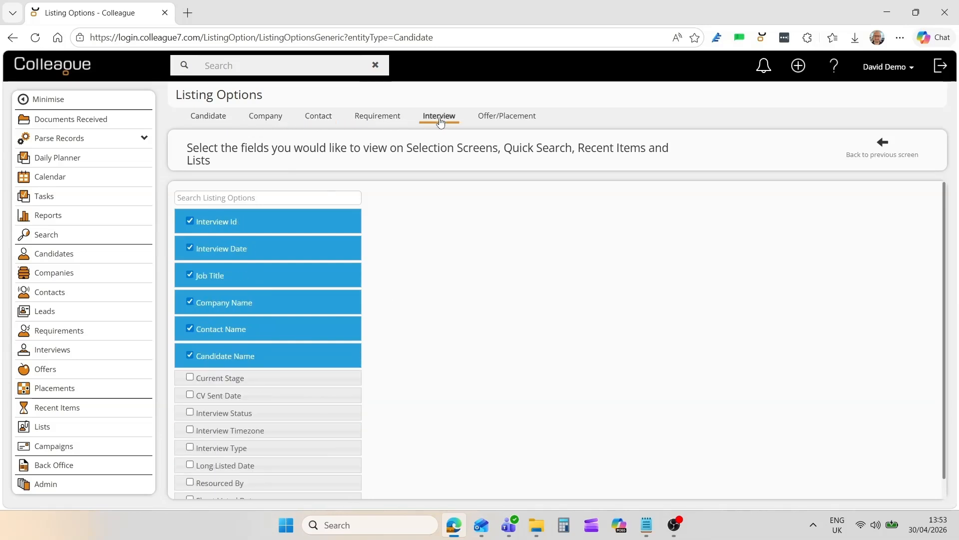
click(216, 121)
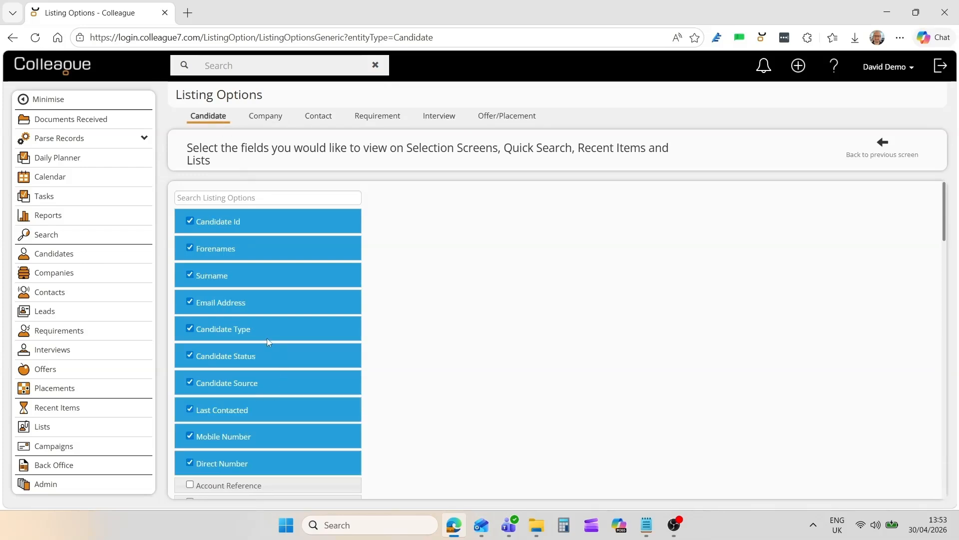
- Leave the listing options and look through the Candidate, Company, Contact and Lead selection screens
click(879, 158)
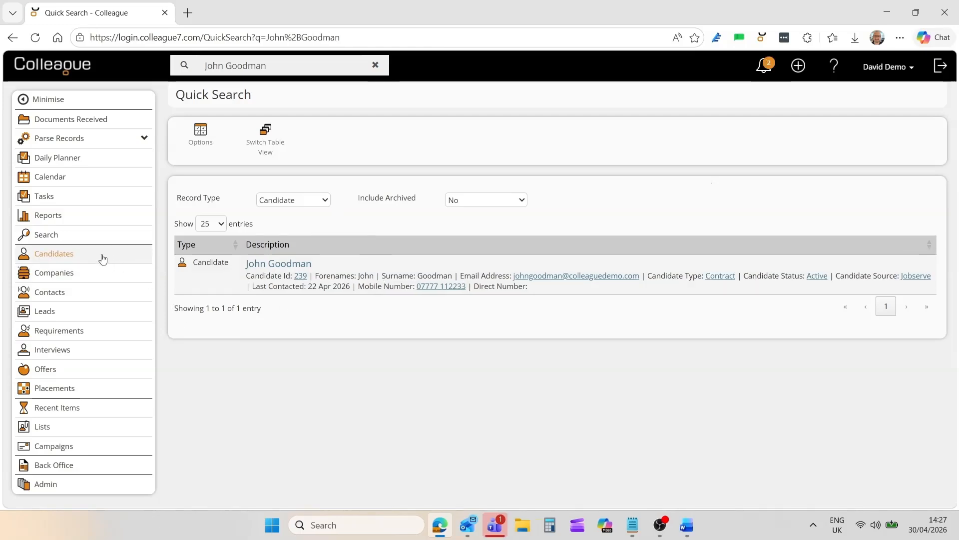
click(71, 256)
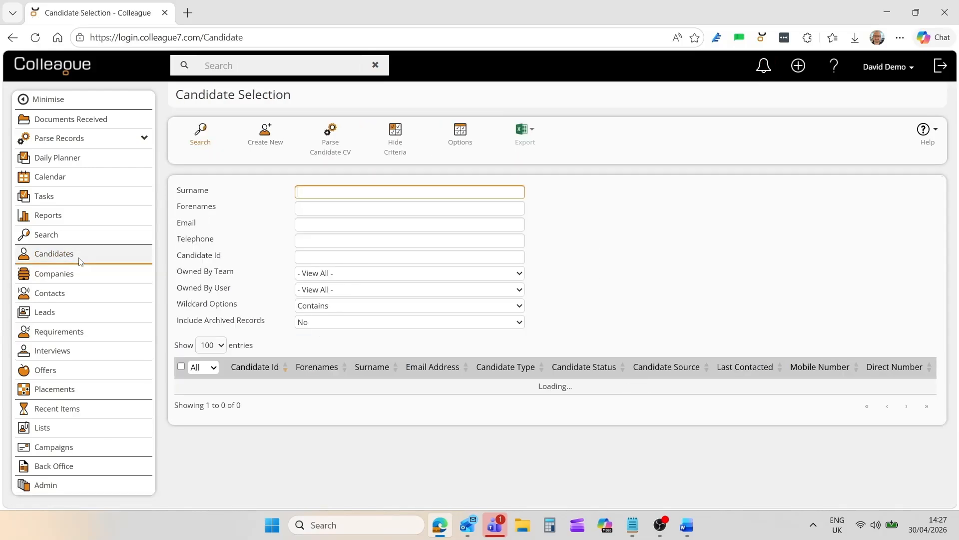
click(64, 276)
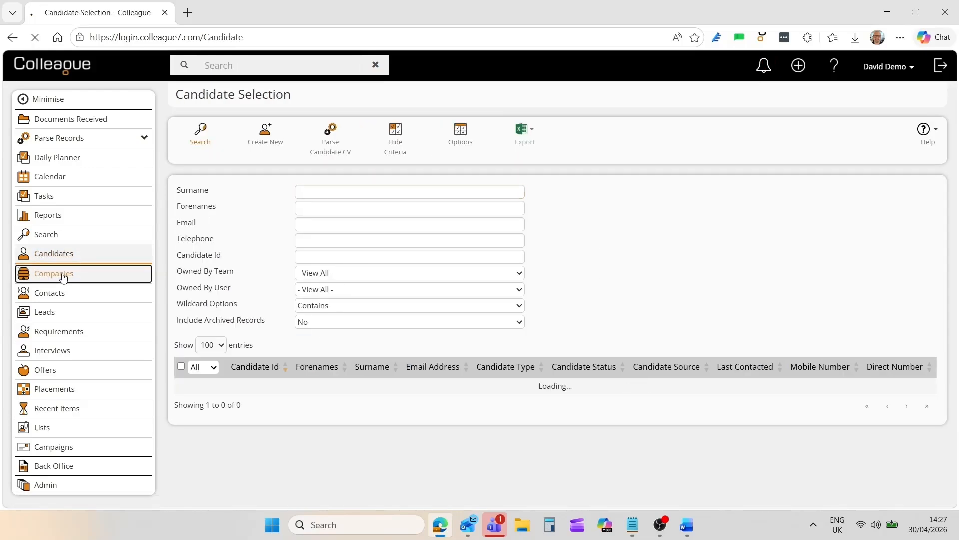
click(59, 295)
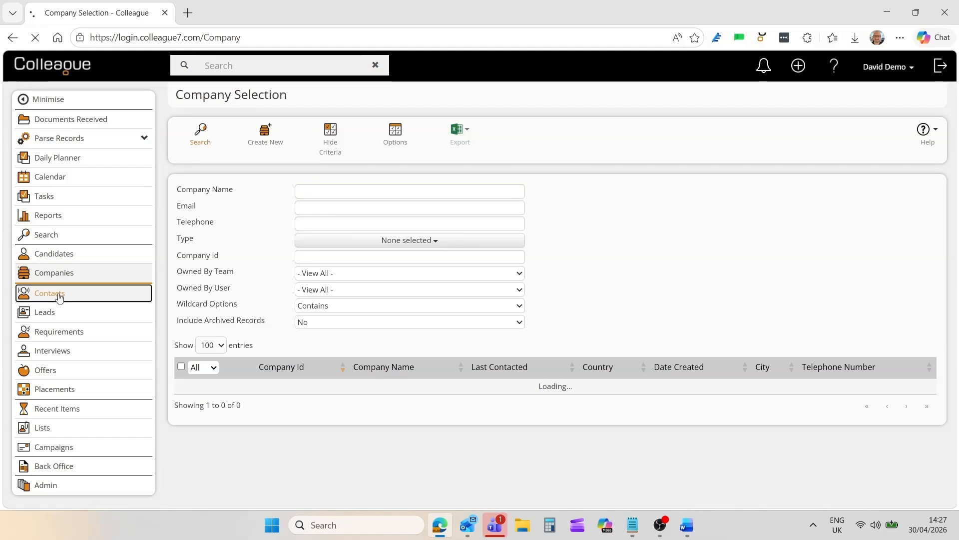
click(46, 319)
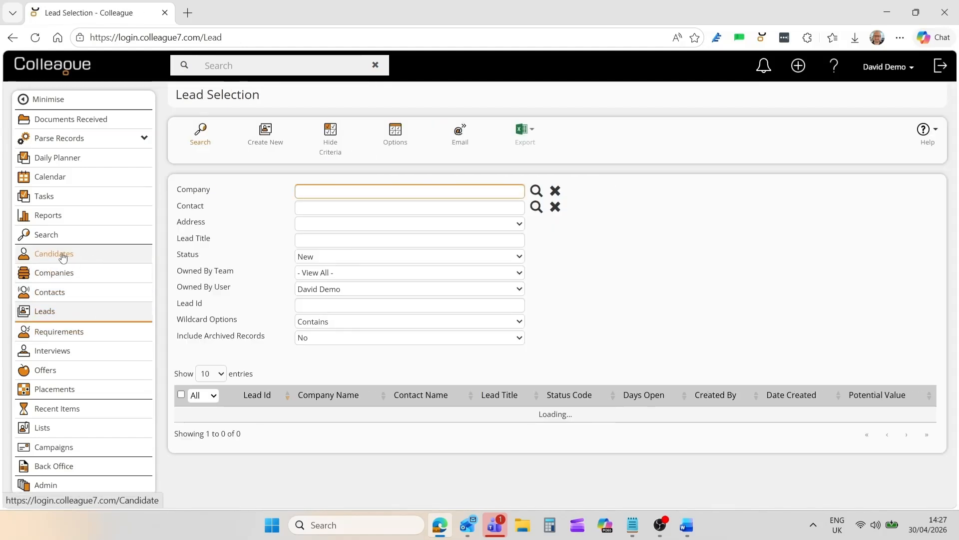
- Return to the candidate selection screen and search for the candidate by surname and forename
click(63, 256)
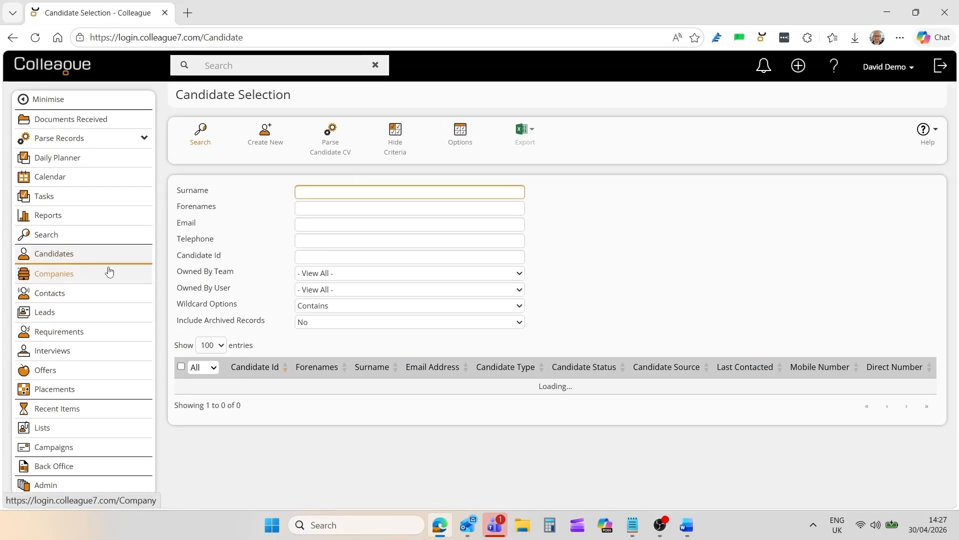
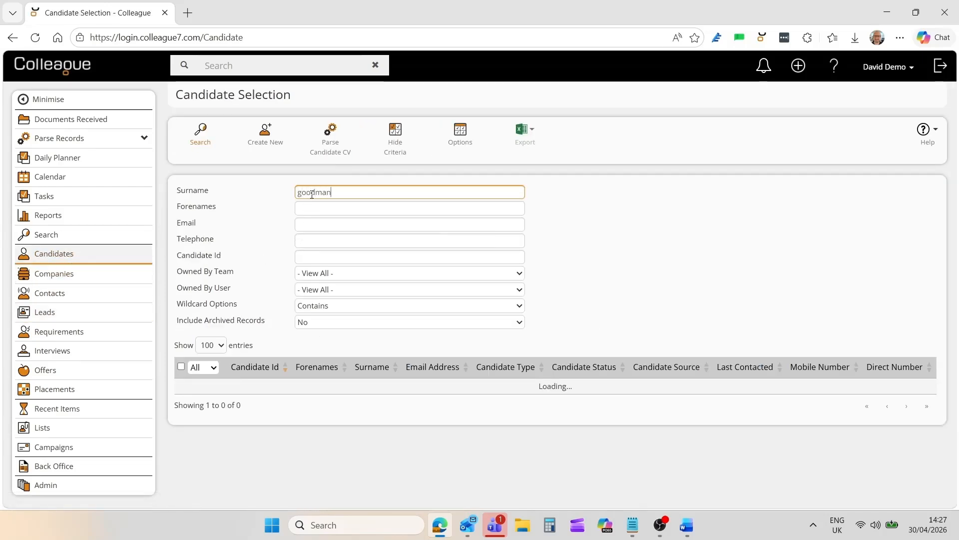
key(Tab)
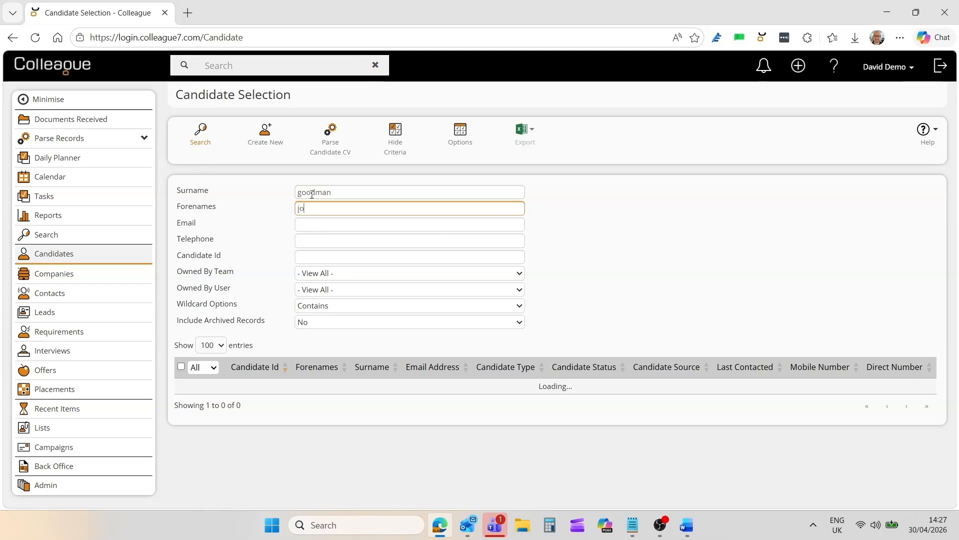
key(Return)
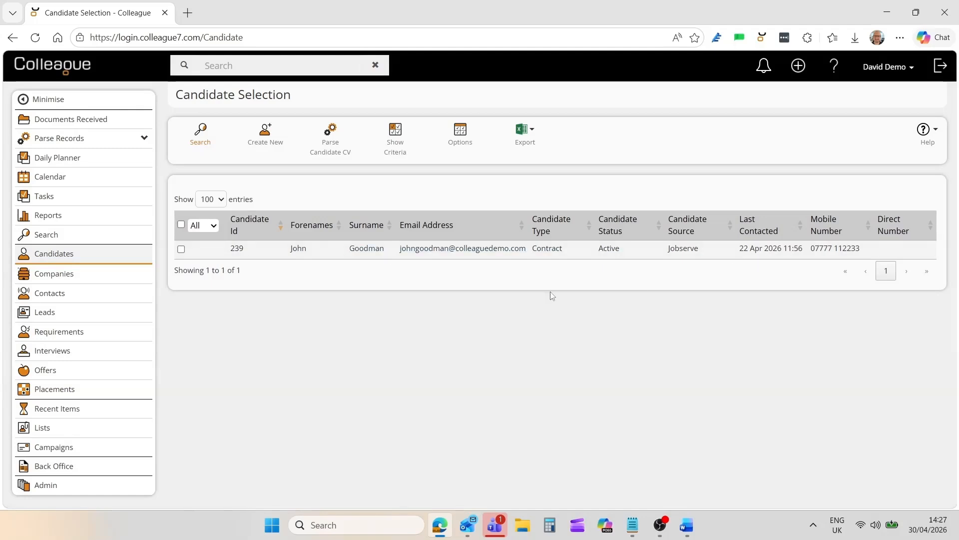
- Select the found candidate and open the Summary View to review their profile details
click(326, 249)
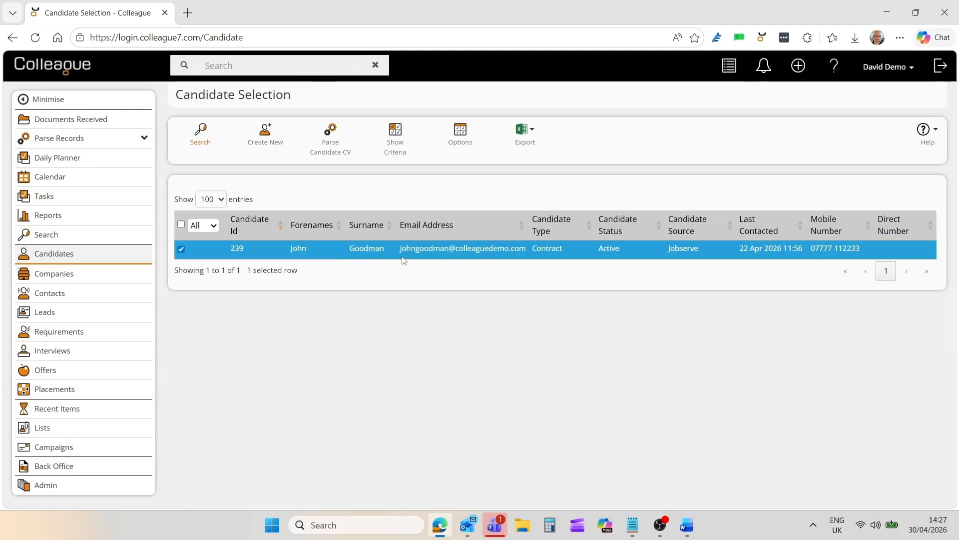
click(729, 69)
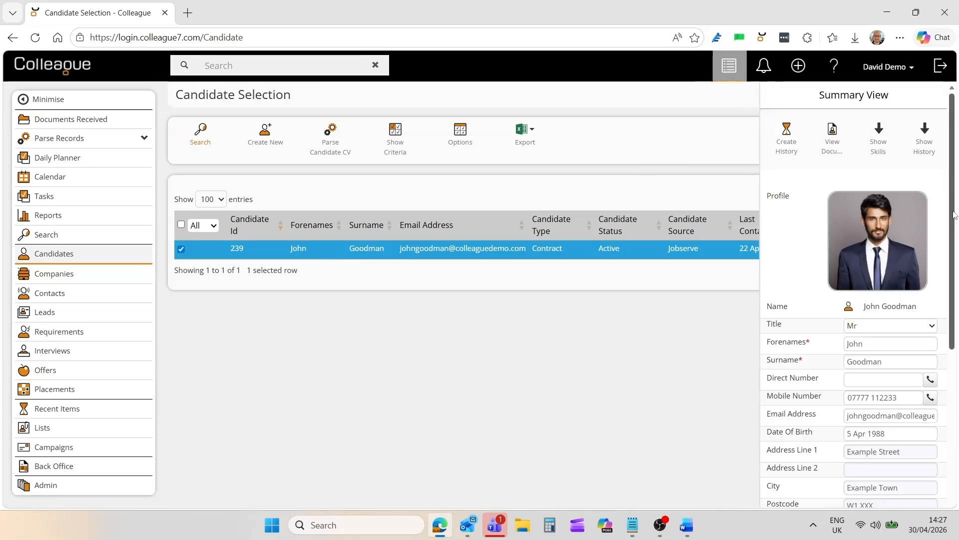
mouse_move(954, 214)
mouse_down()
mouse_move(954, 325)
mouse_move(957, 208)
mouse_up()
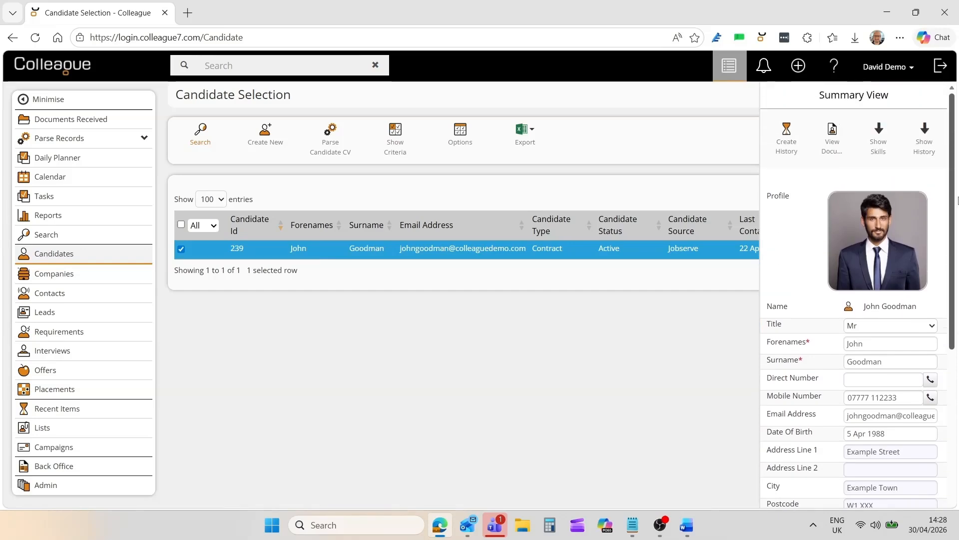
- Preview the candidate's documents, skills and history within the Summary View, closing each one after viewing
click(831, 150)
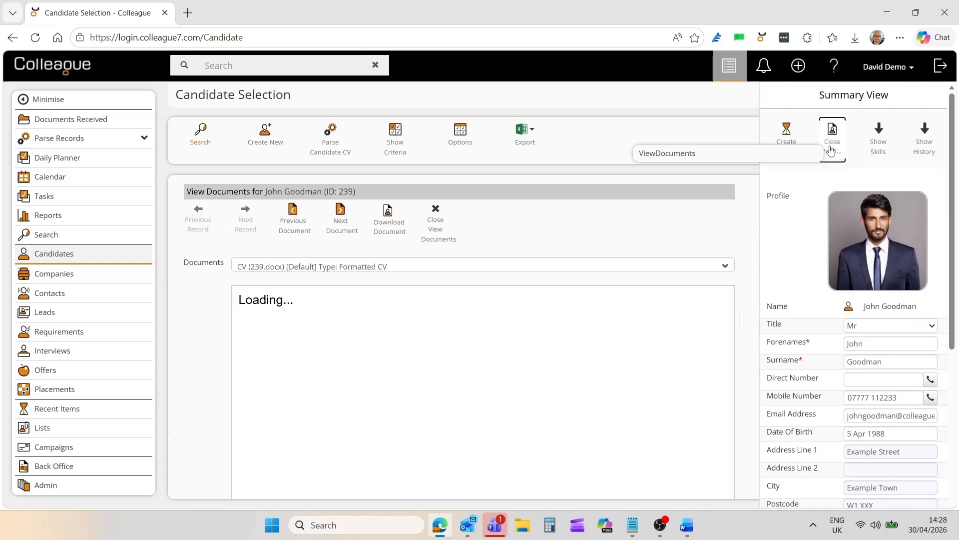
click(831, 150)
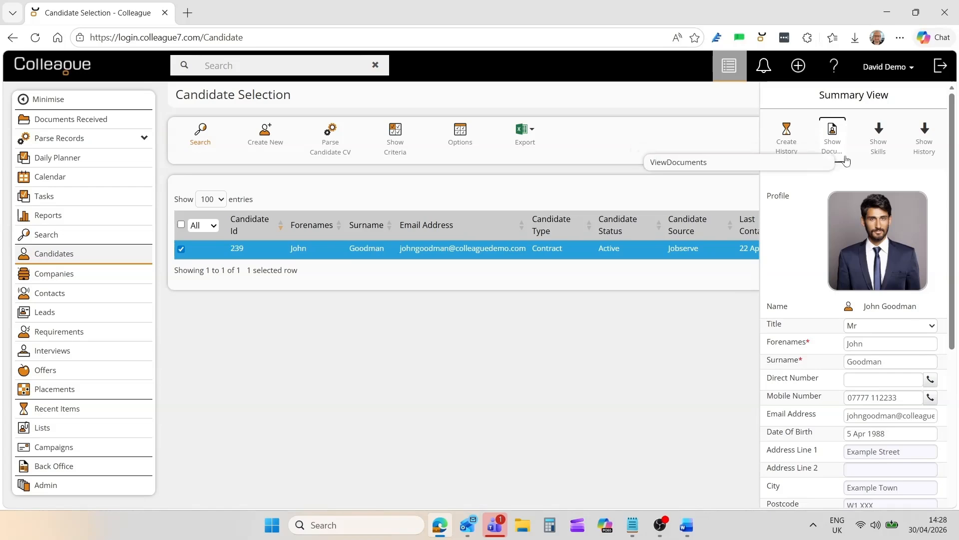
click(879, 154)
click(881, 156)
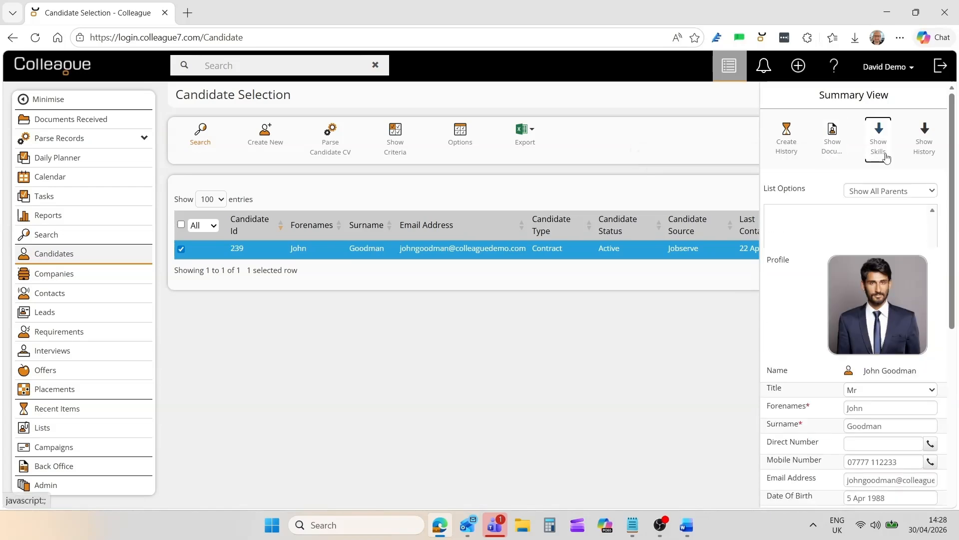
click(922, 156)
click(920, 159)
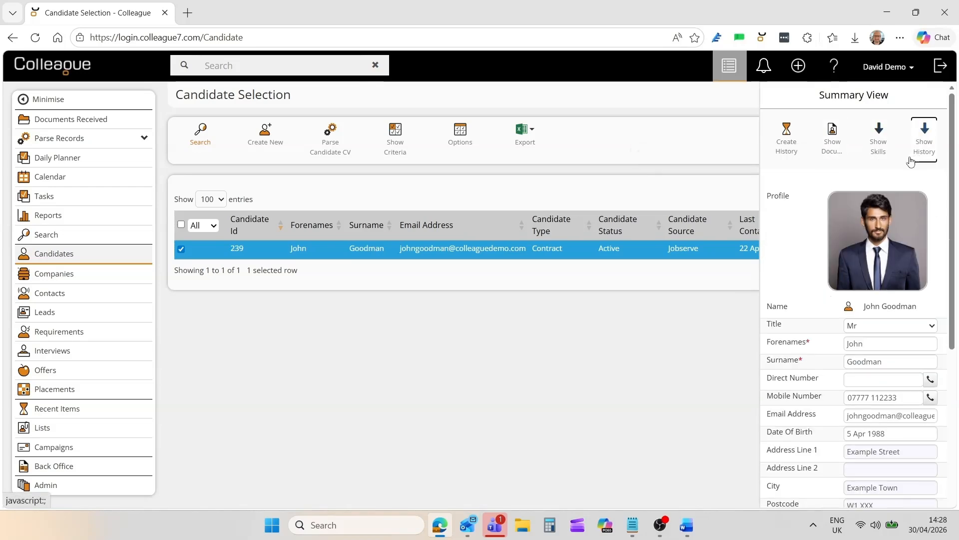
- Check the form for creating a history entry, cancel it and close the candidate's Summary View
click(787, 158)
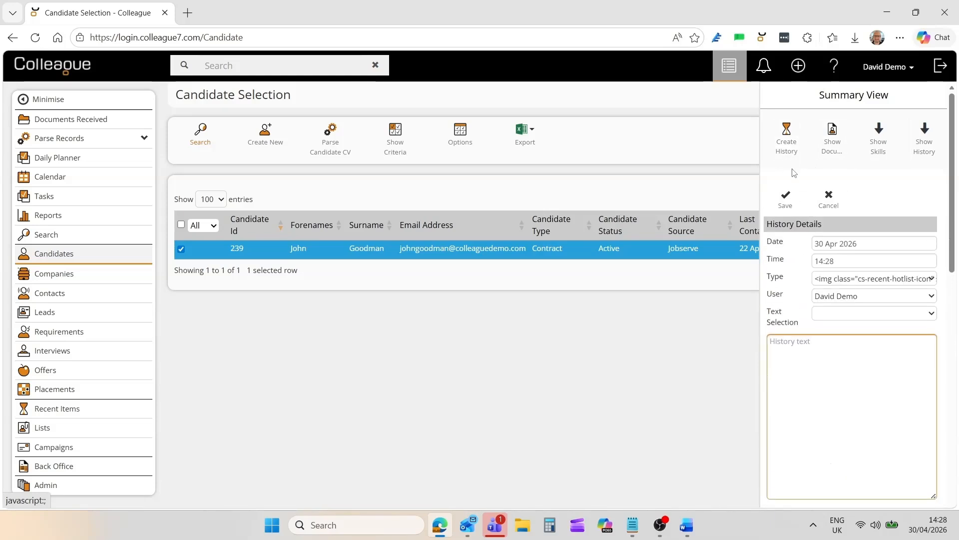
click(829, 202)
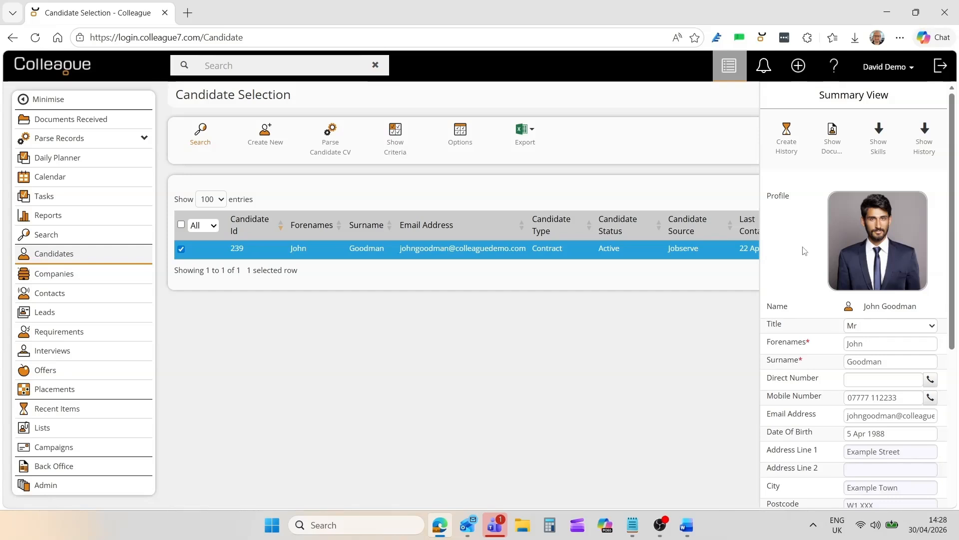
click(729, 66)
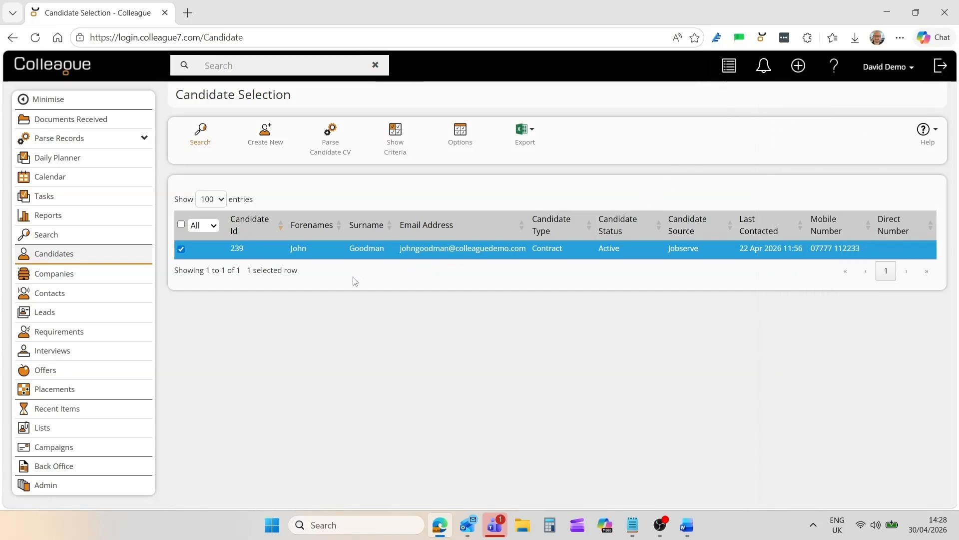
- Open the most recently viewed candidate record from Recent Items and acknowledge its current placement alert
click(49, 410)
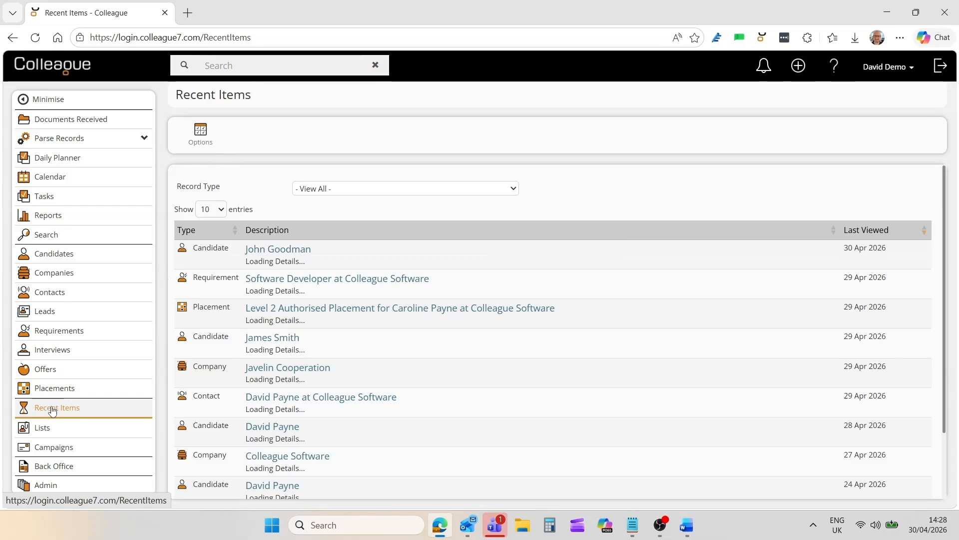
click(281, 253)
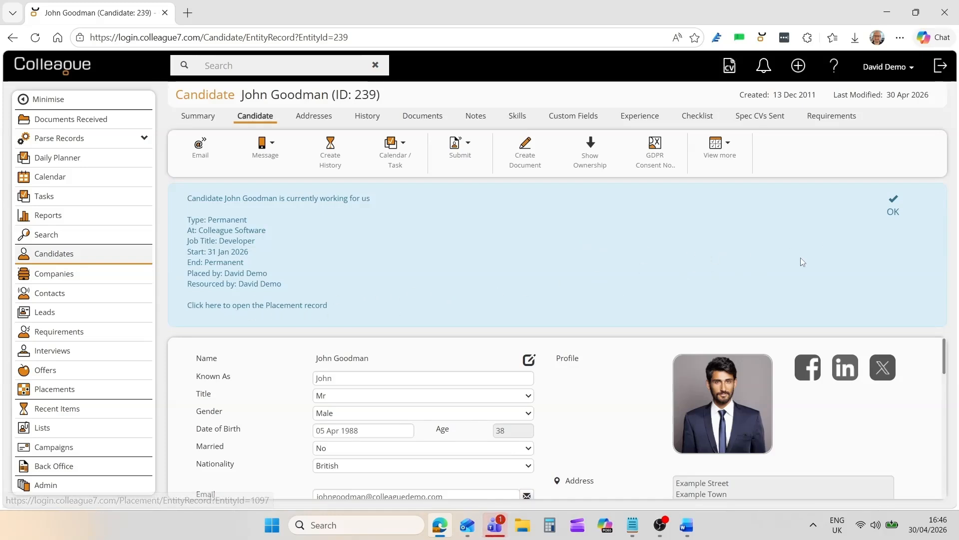
click(892, 211)
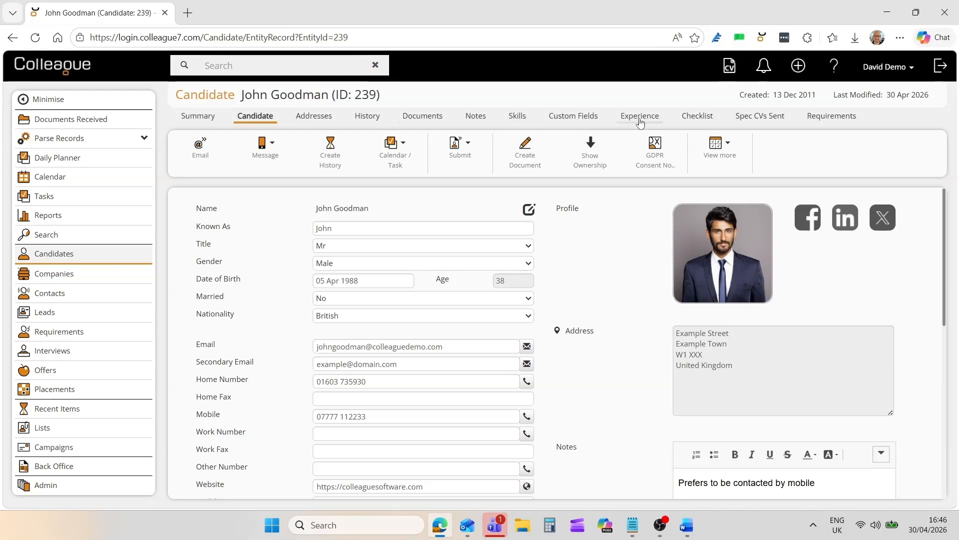
- Look at the candidate record's Notes and Skills pages and return to the main Candidate details
click(474, 121)
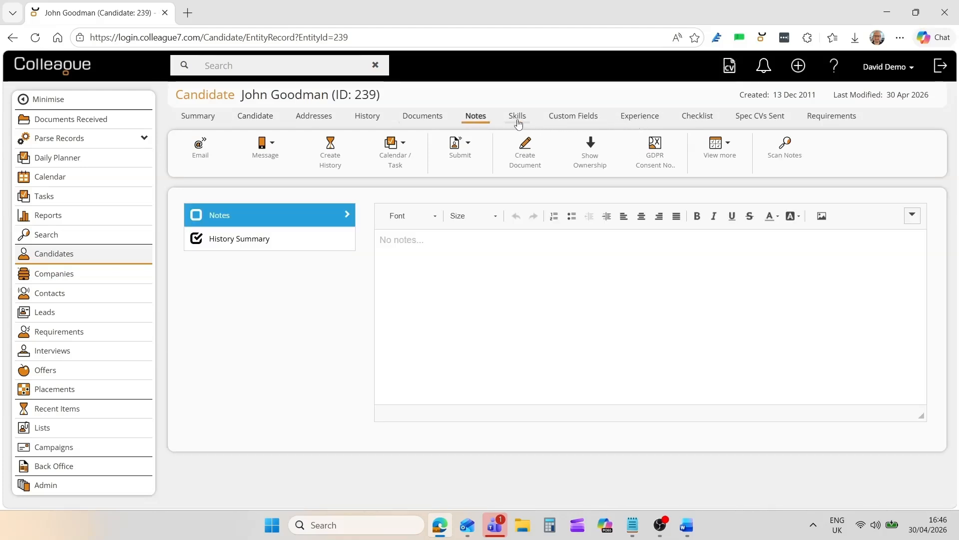
click(518, 120)
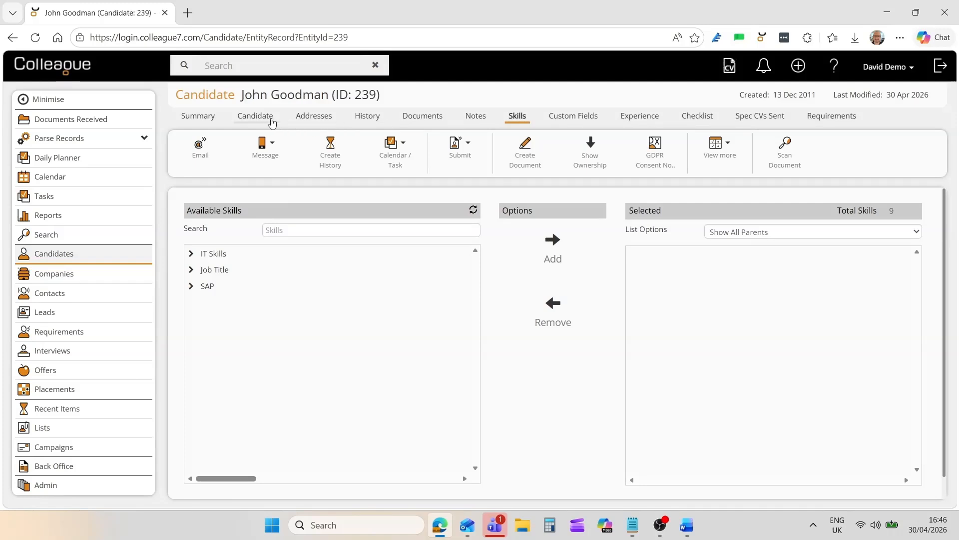
click(260, 122)
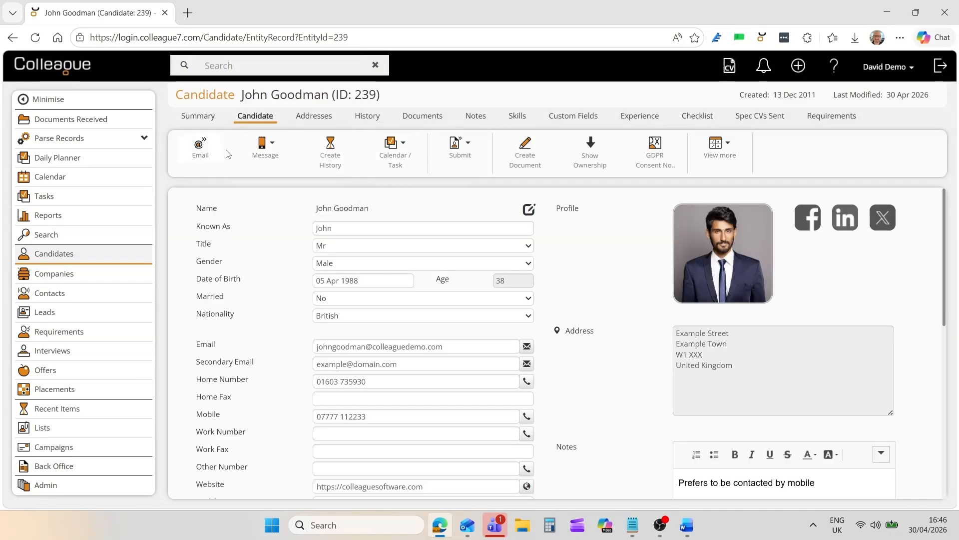
- Review the actions available for the candidate record and read its details down to the salary and summary fields
mouse_move(398, 158)
mouse_move(718, 163)
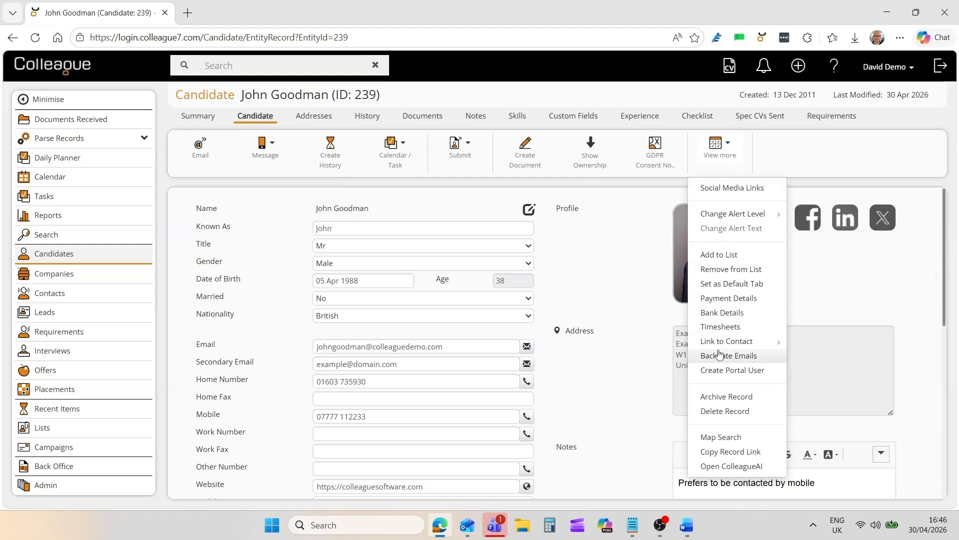
right_click(574, 255)
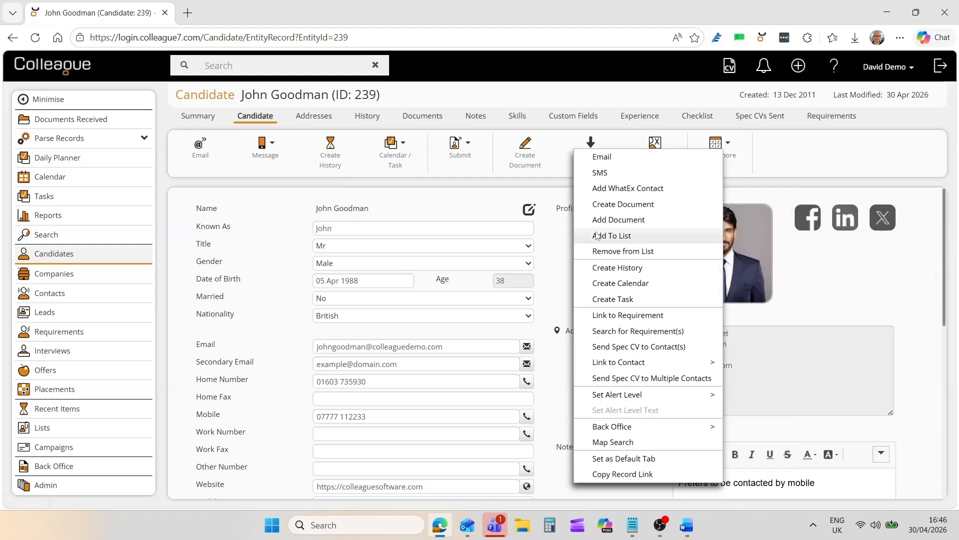
click(550, 259)
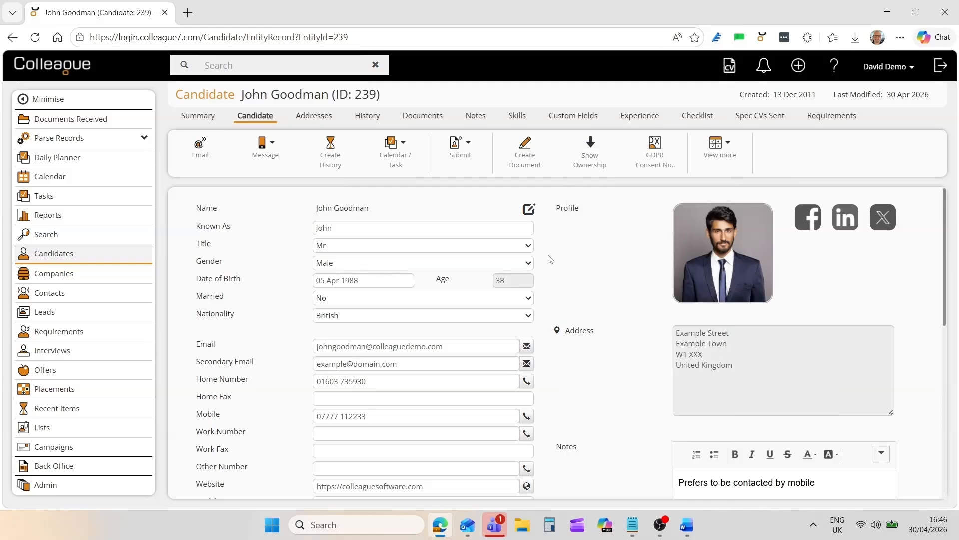
drag(943, 238, 944, 413)
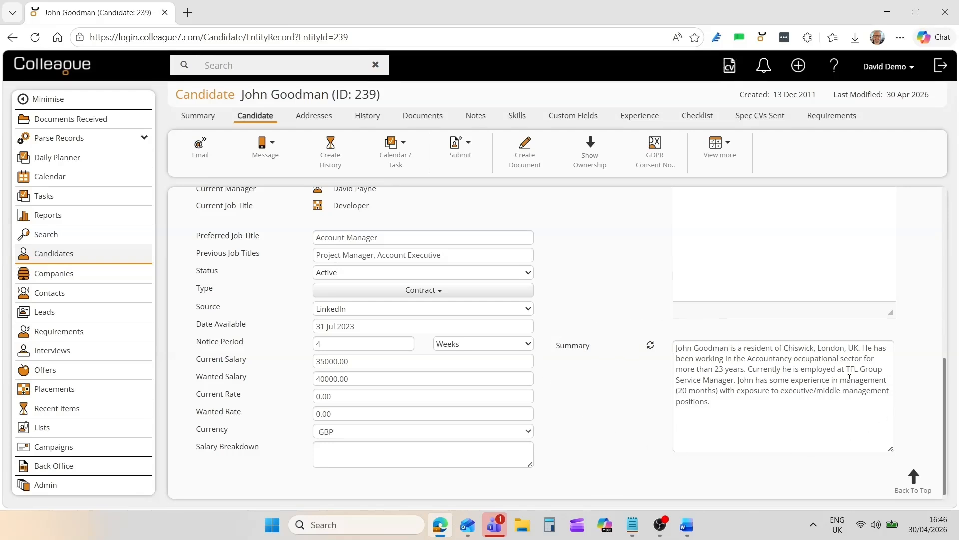
drag(945, 425, 943, 250)
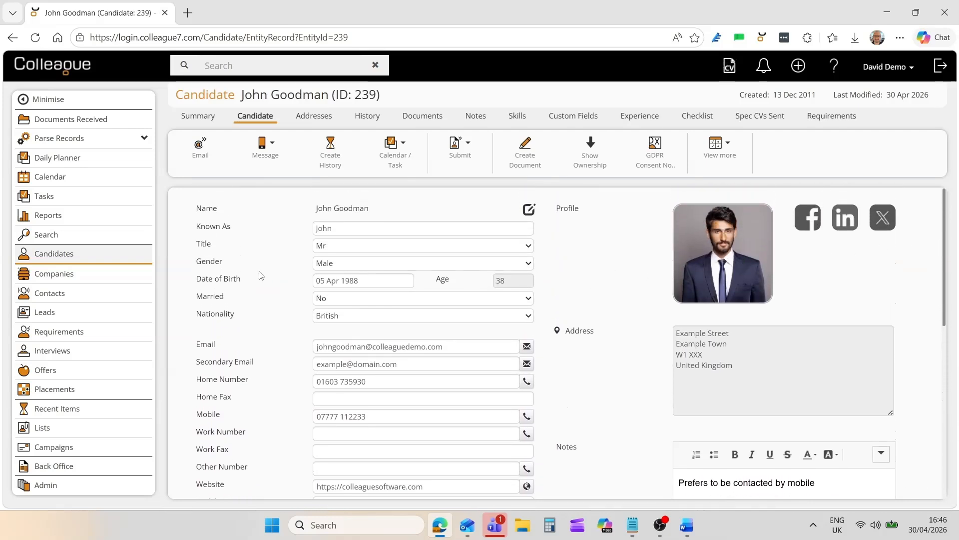
- View the Interviews Arranged details in the candidate's summary dashboard and return to the main Candidate details
click(195, 119)
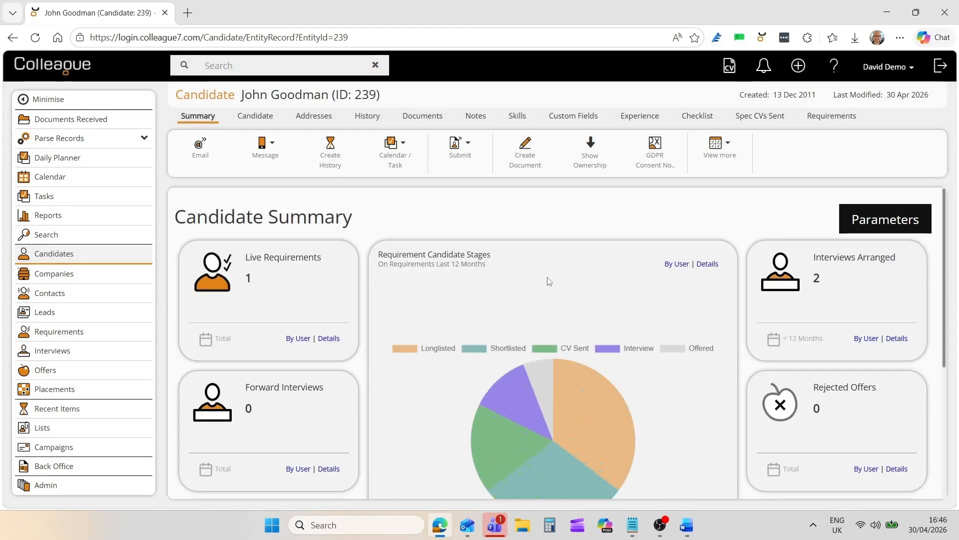
click(897, 338)
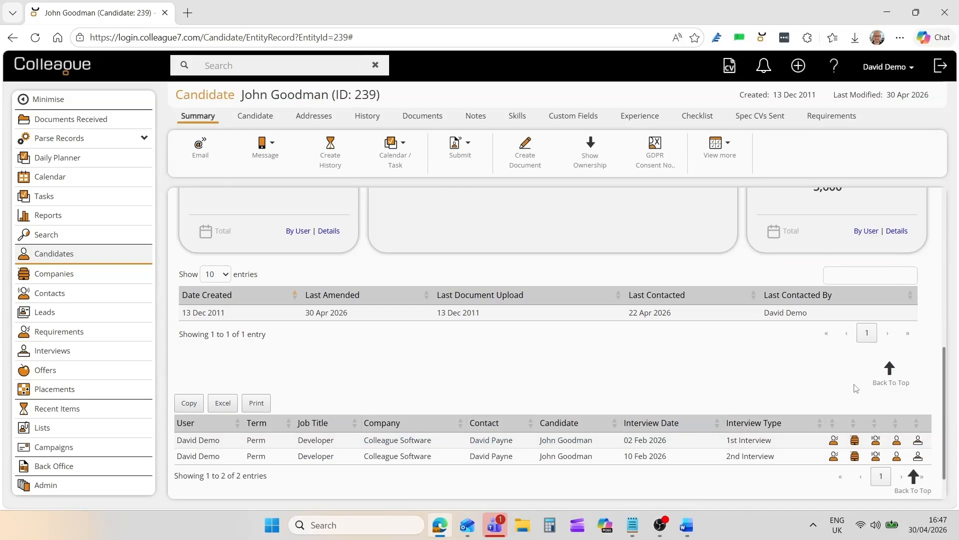
click(887, 372)
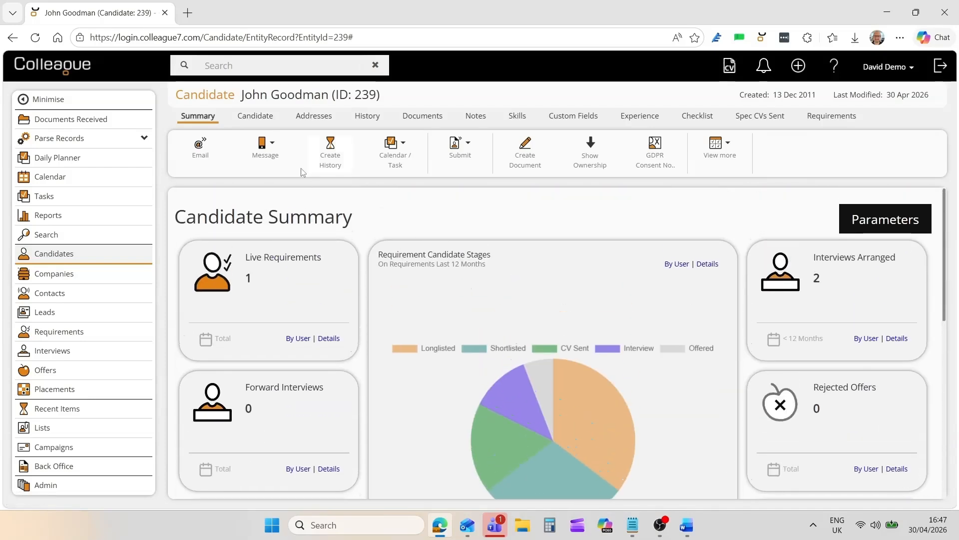
click(255, 115)
- View the candidate's addresses and review the type, range and user filter options on the History page
mouse_move(291, 177)
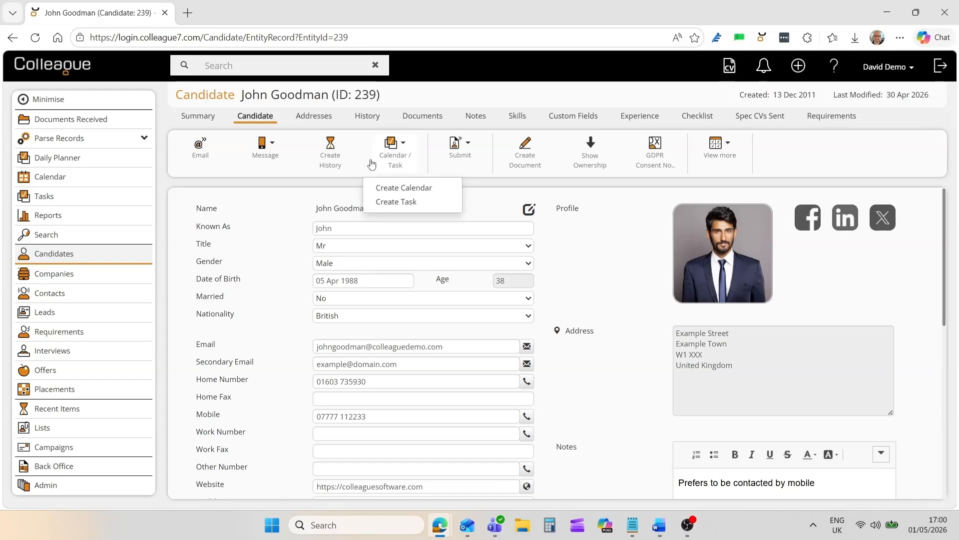
click(324, 119)
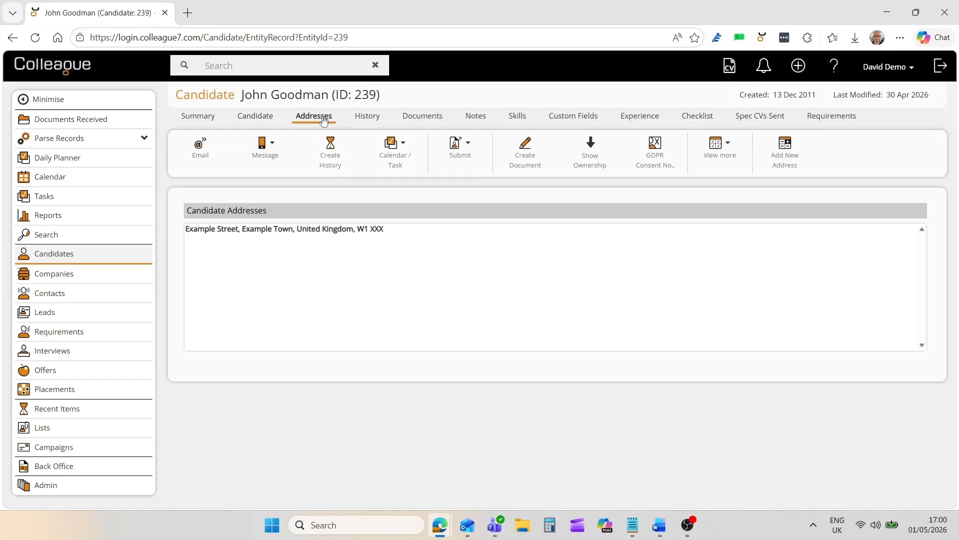
click(372, 123)
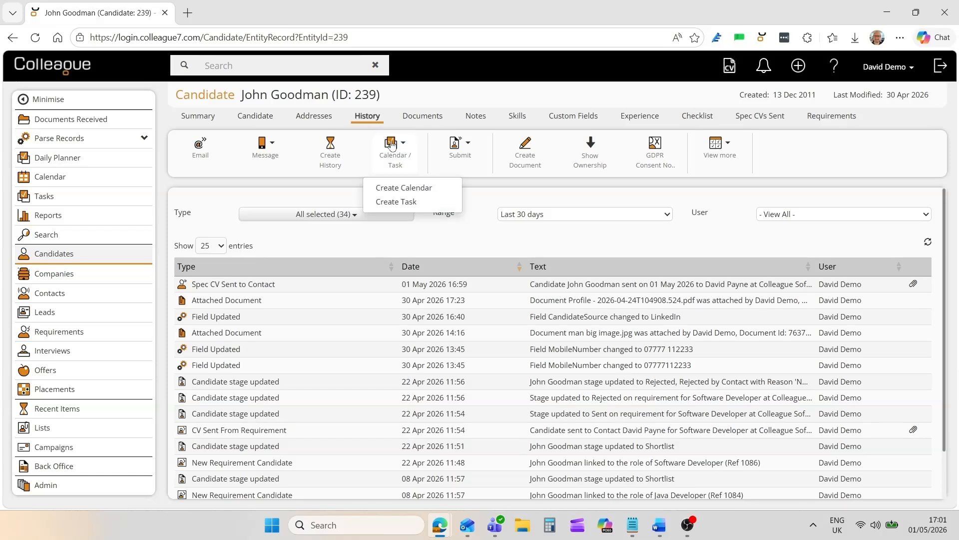
click(360, 216)
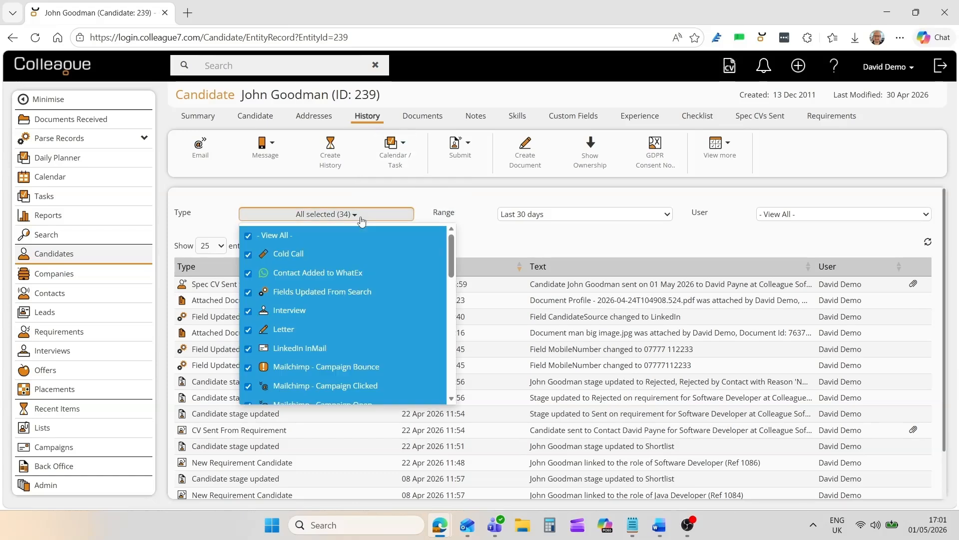
click(361, 216)
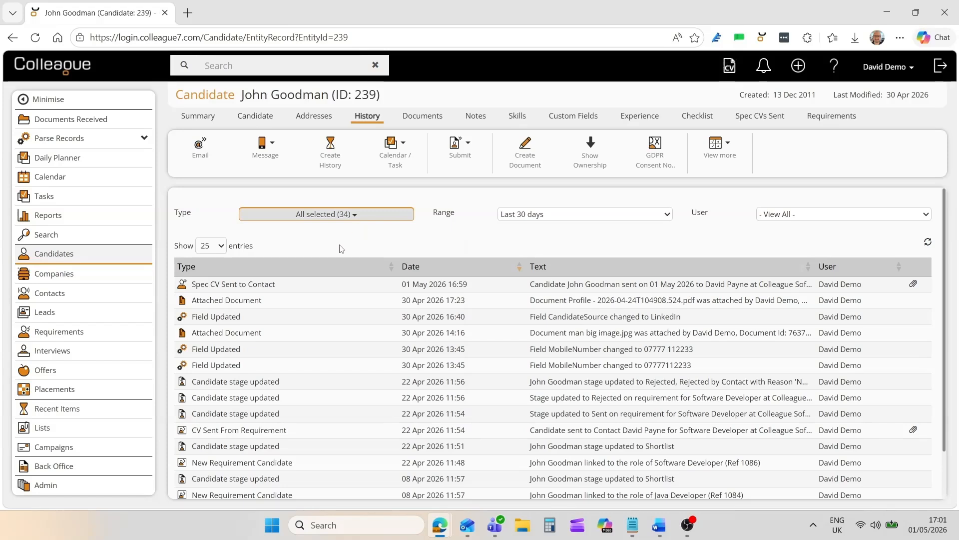
click(543, 220)
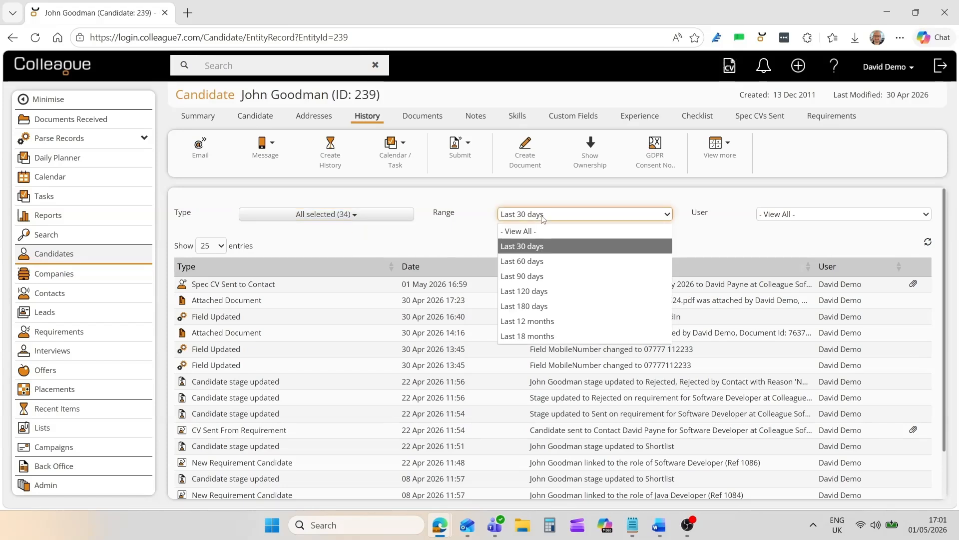
click(543, 219)
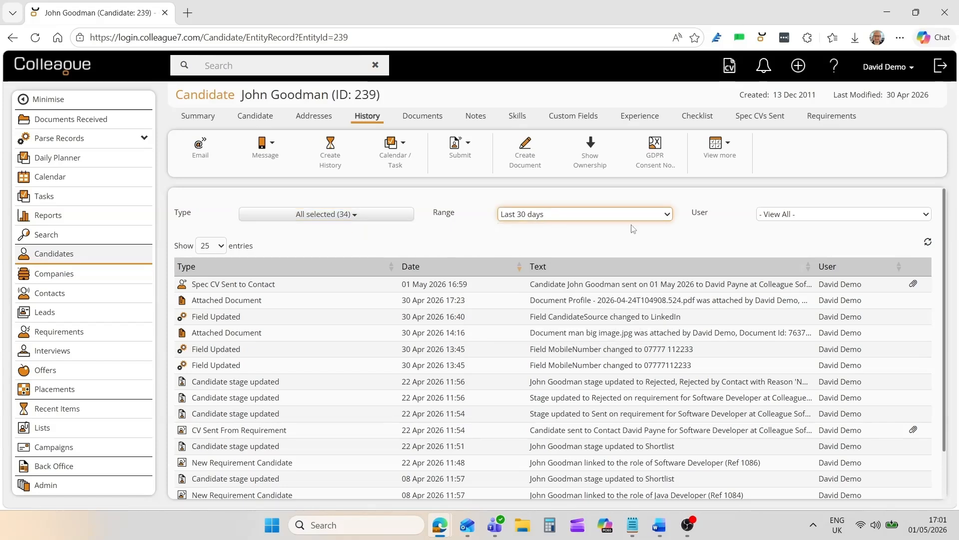
click(787, 219)
click(788, 219)
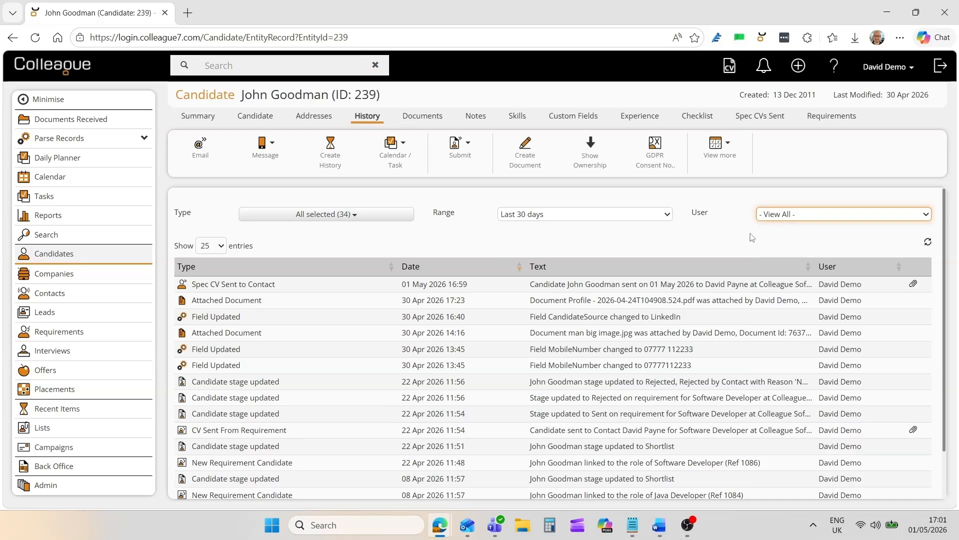
click(667, 248)
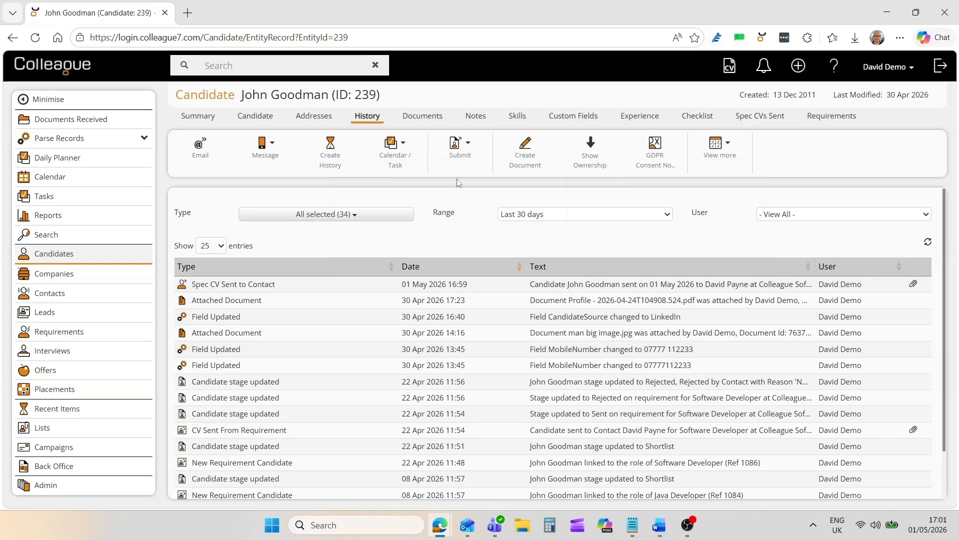
- Preview the Profile PDF and the formatted CV among the candidate's documents and review the actions available for the CV
click(422, 117)
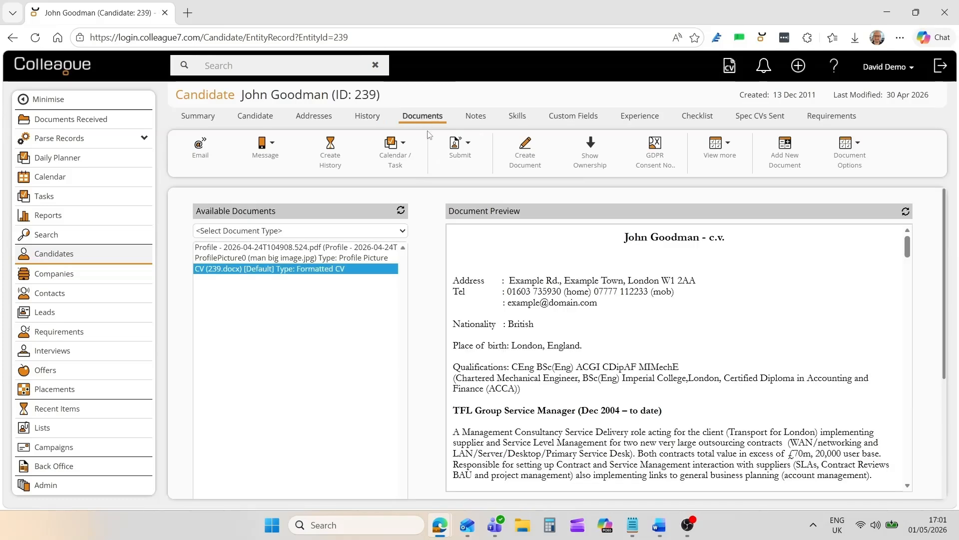
click(304, 248)
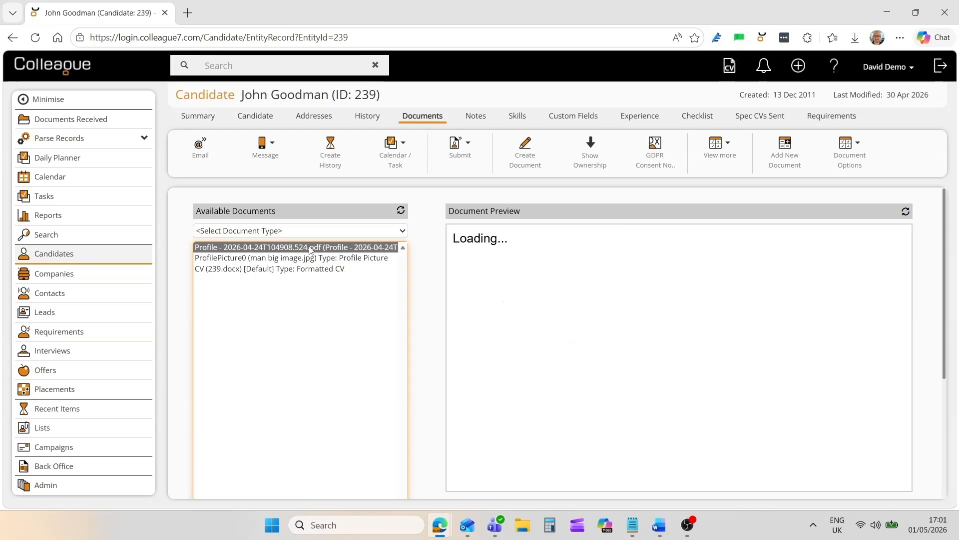
click(310, 269)
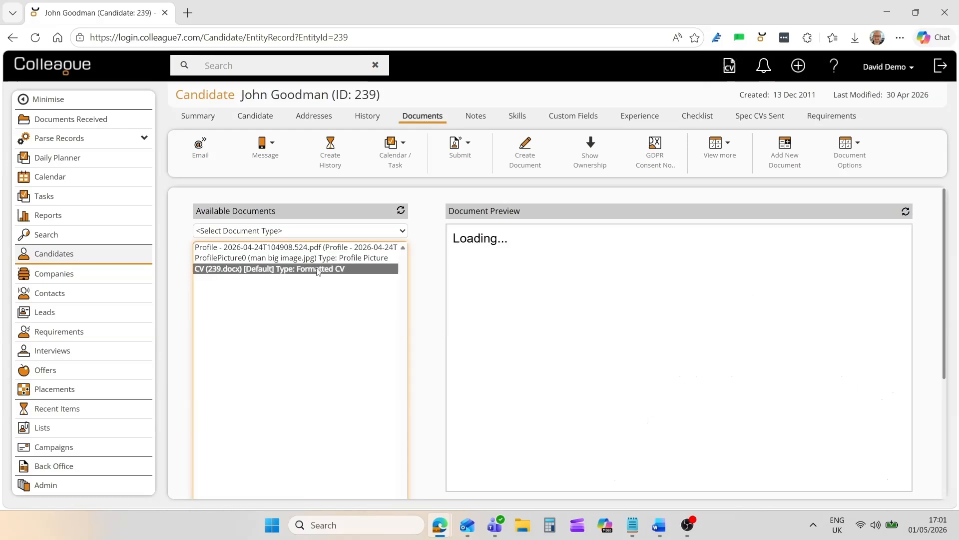
right_click(349, 270)
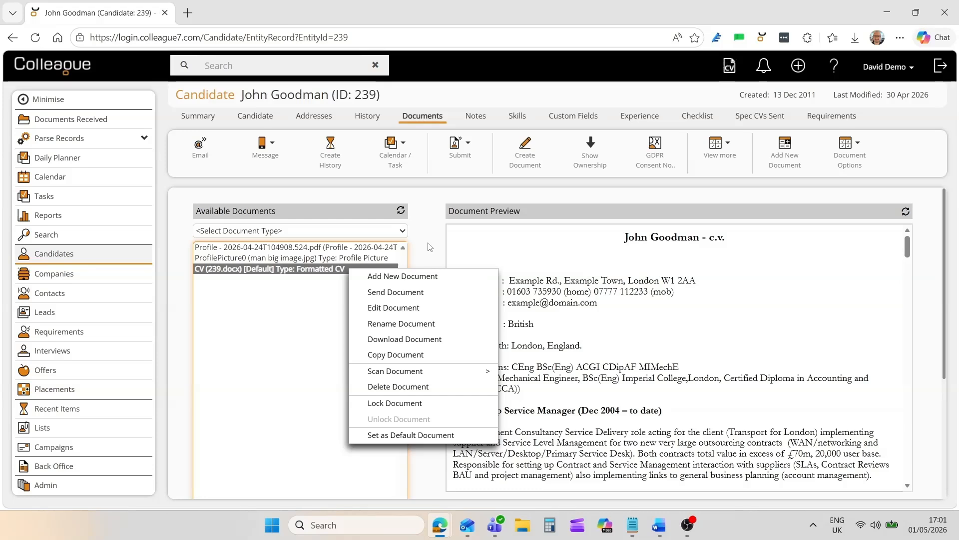
key(Escape)
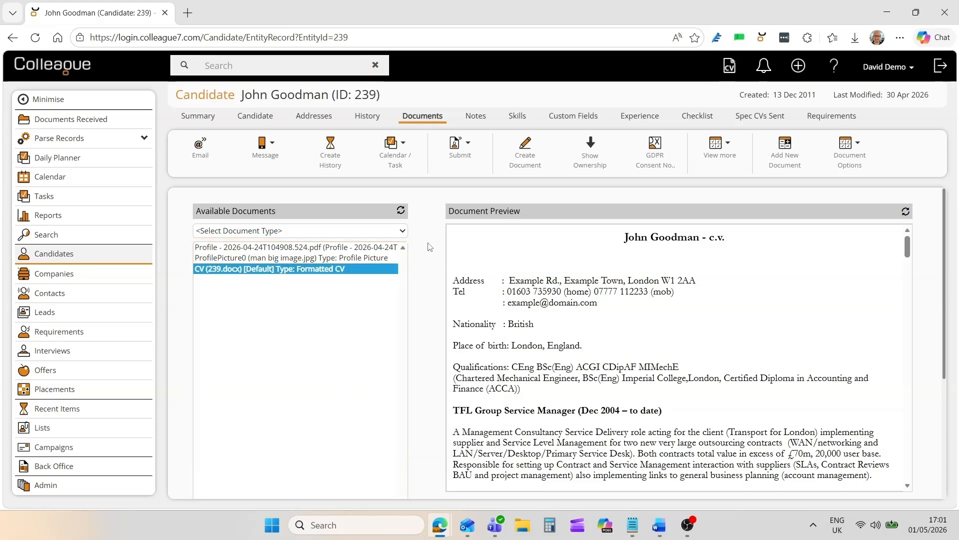
- View the candidate's notes and browse the Job Title and IT Skills categories among the available skills
click(477, 117)
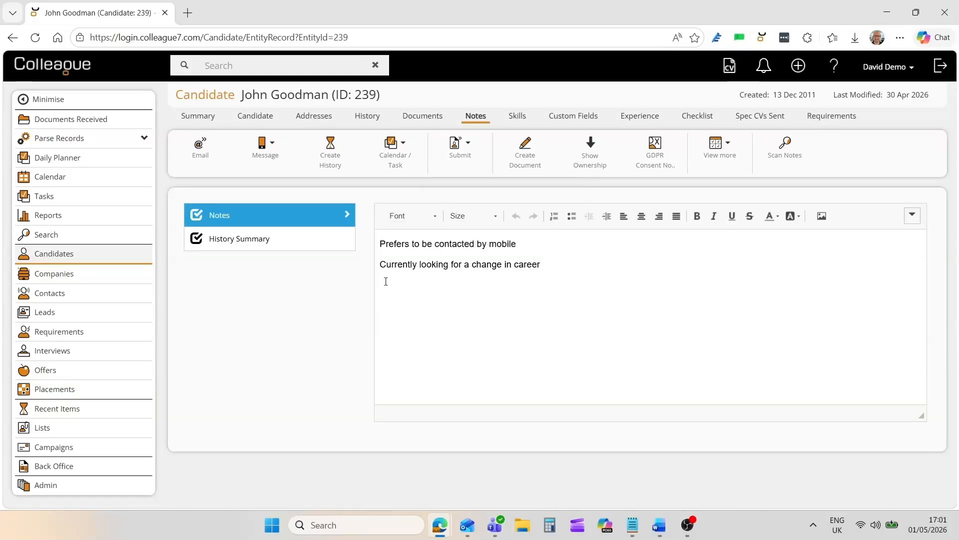
click(515, 120)
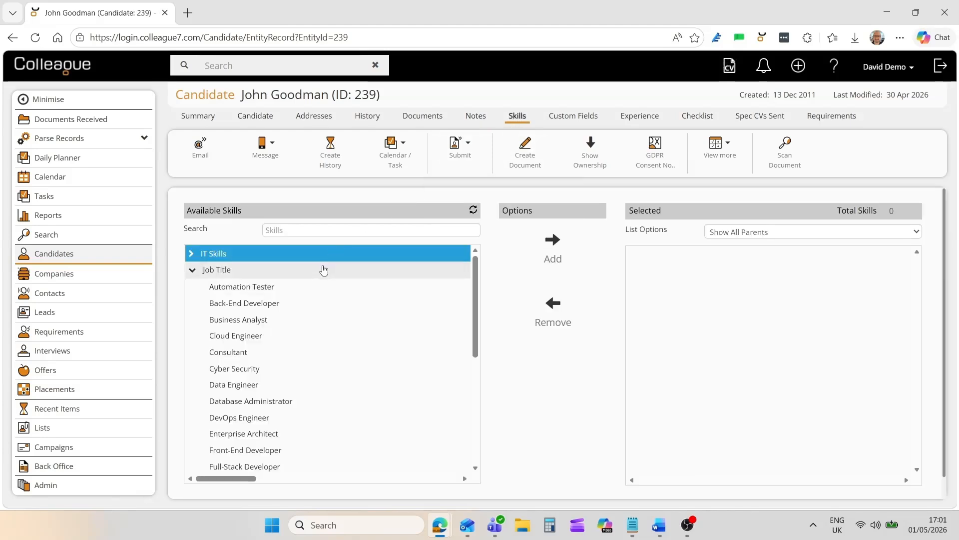
double_click(318, 270)
double_click(265, 256)
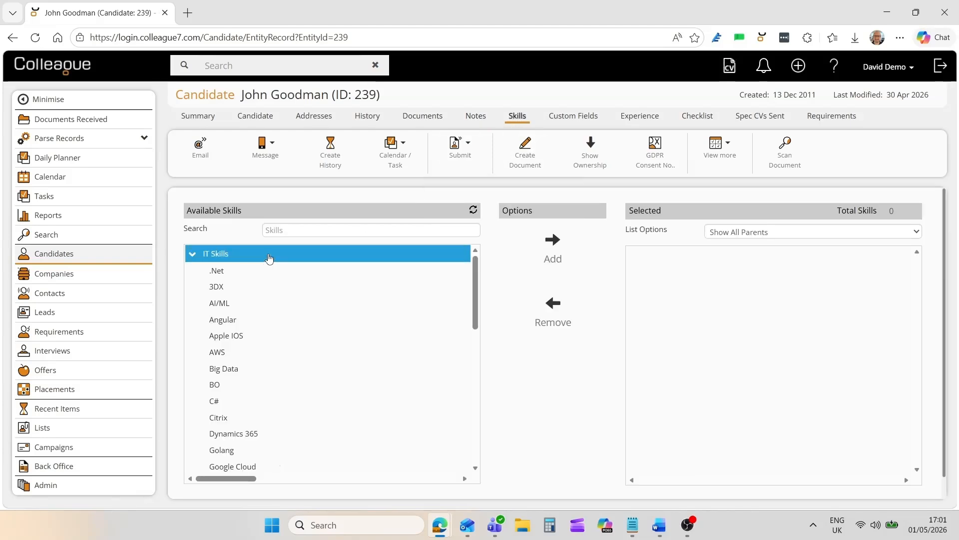
double_click(269, 258)
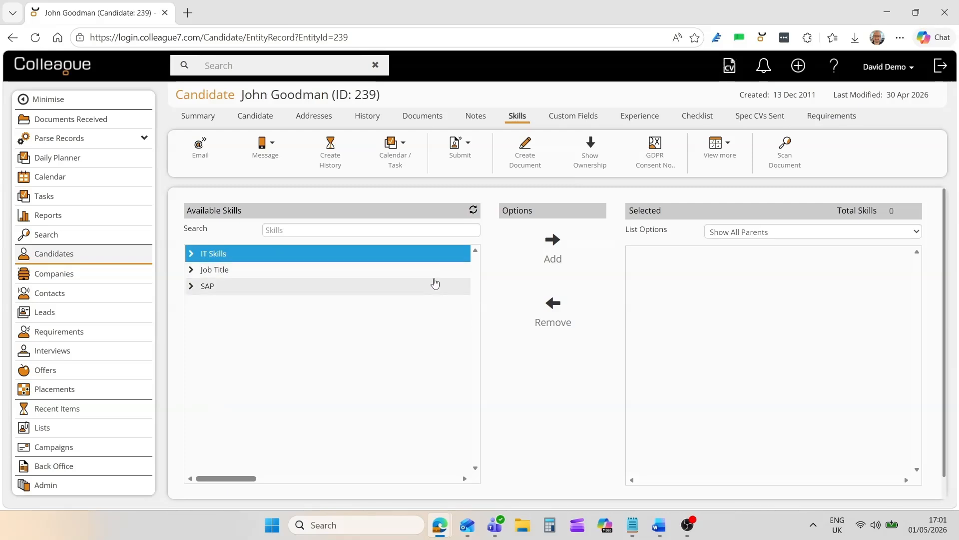
- Save all skills found by scanning the formatted CV (239.docx) to the candidate and remove the BO skill from the selected list
click(785, 165)
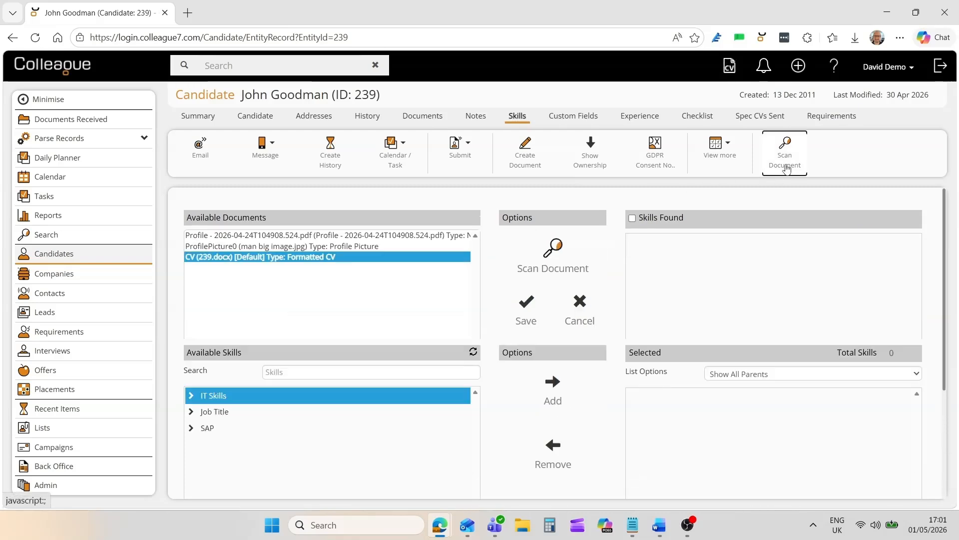
click(553, 268)
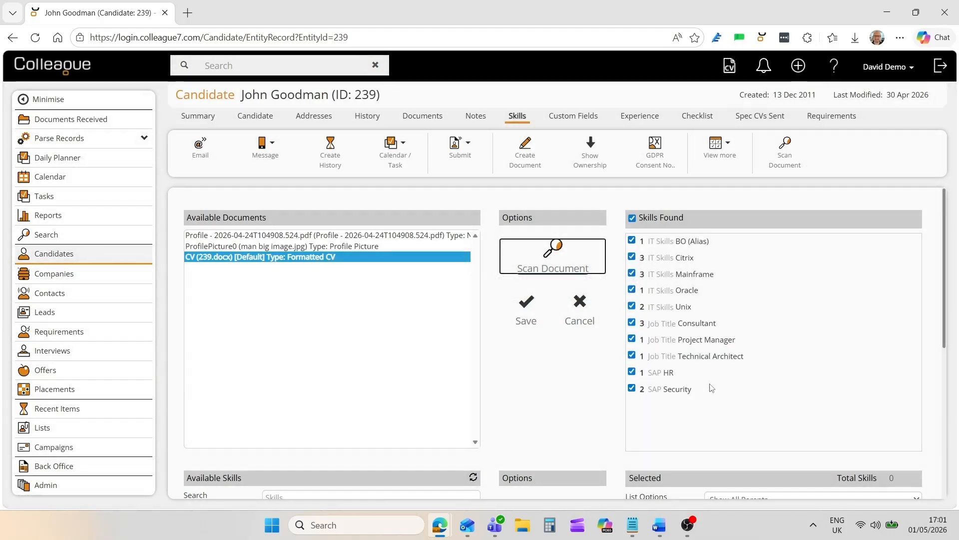
click(526, 318)
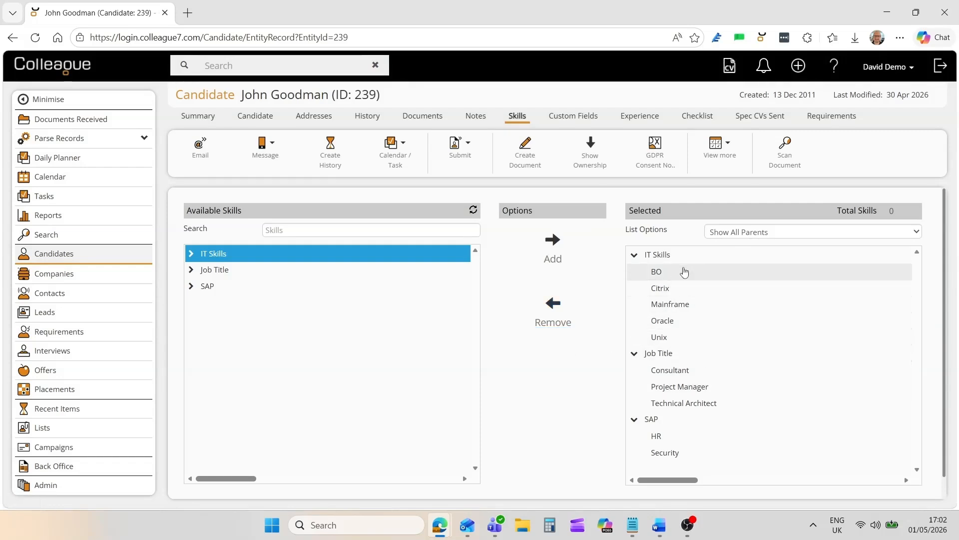
click(684, 271)
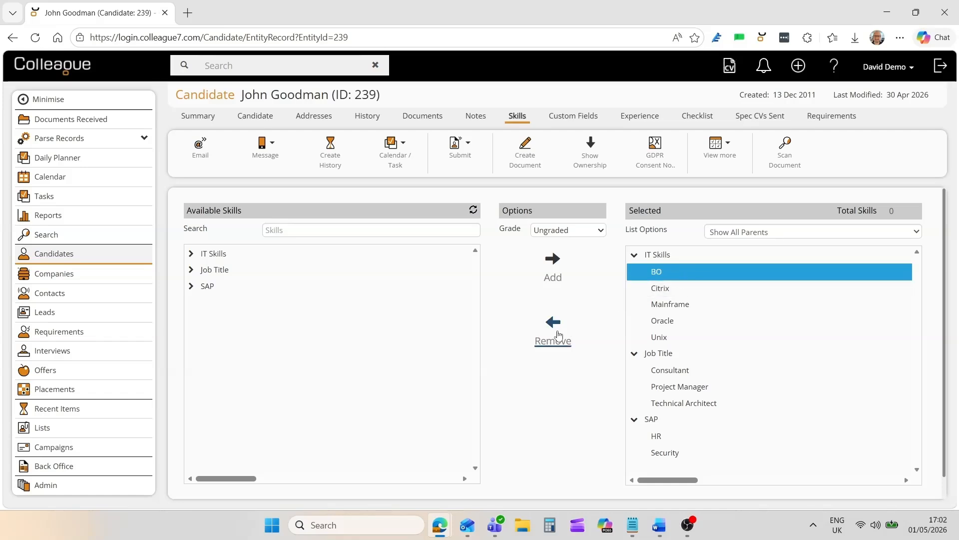
click(553, 331)
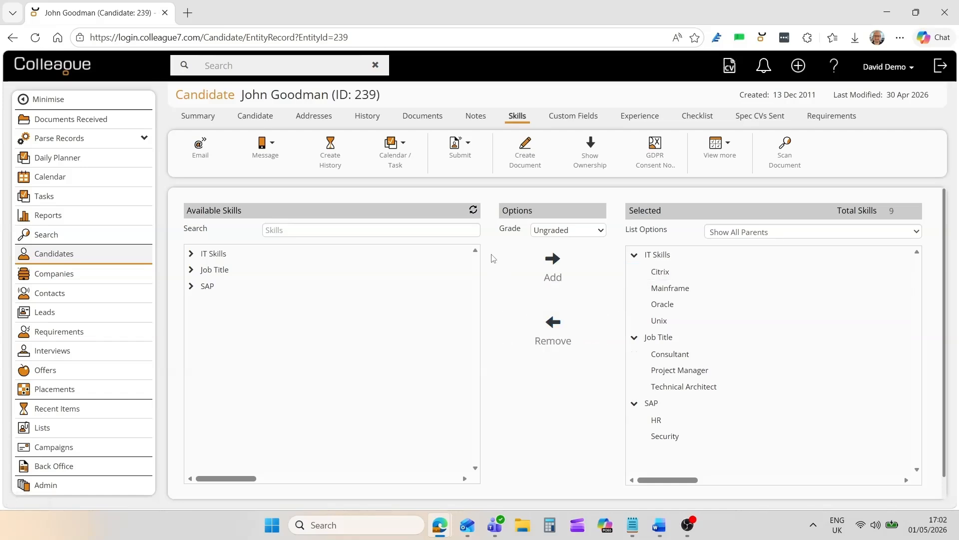
- Look at the Example text, date and lookup fields on the candidate's Custom Fields page
click(562, 120)
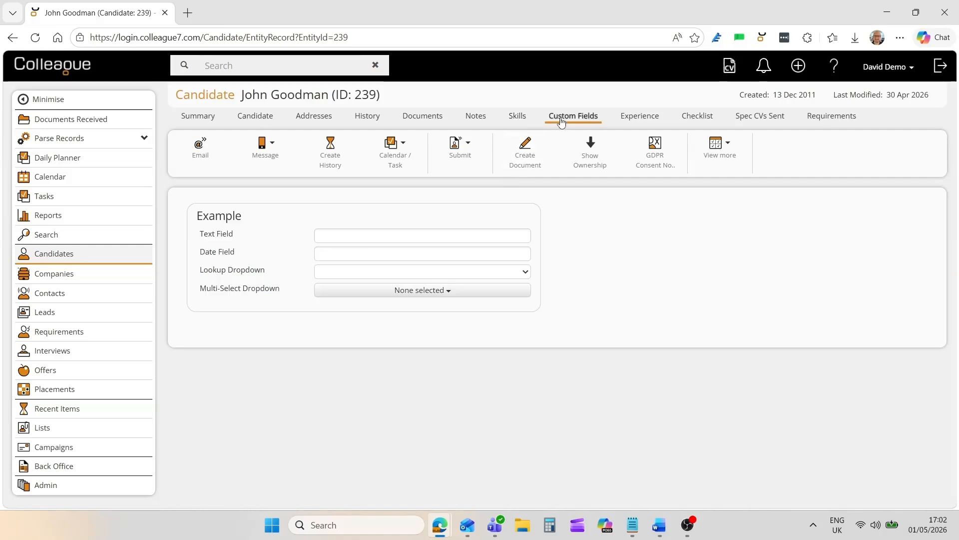
click(394, 236)
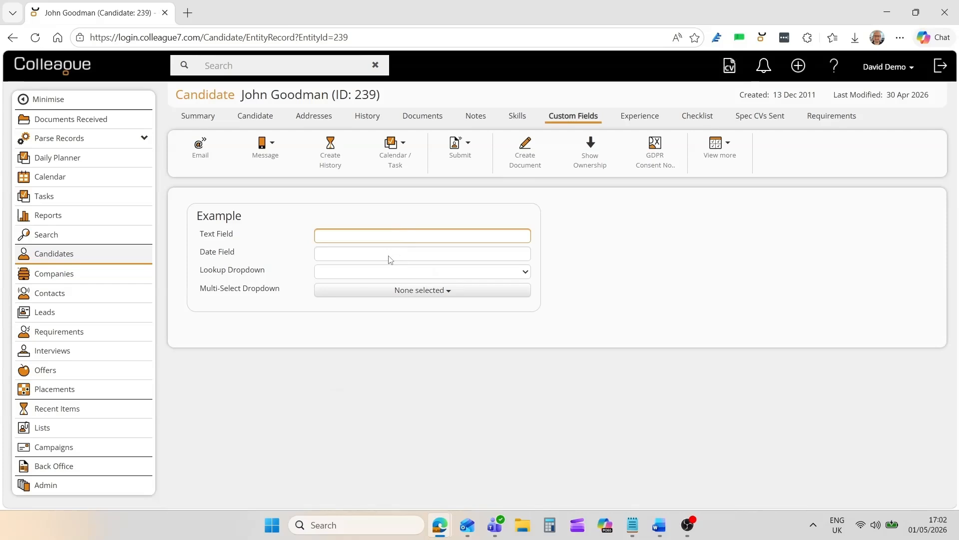
click(389, 256)
click(461, 276)
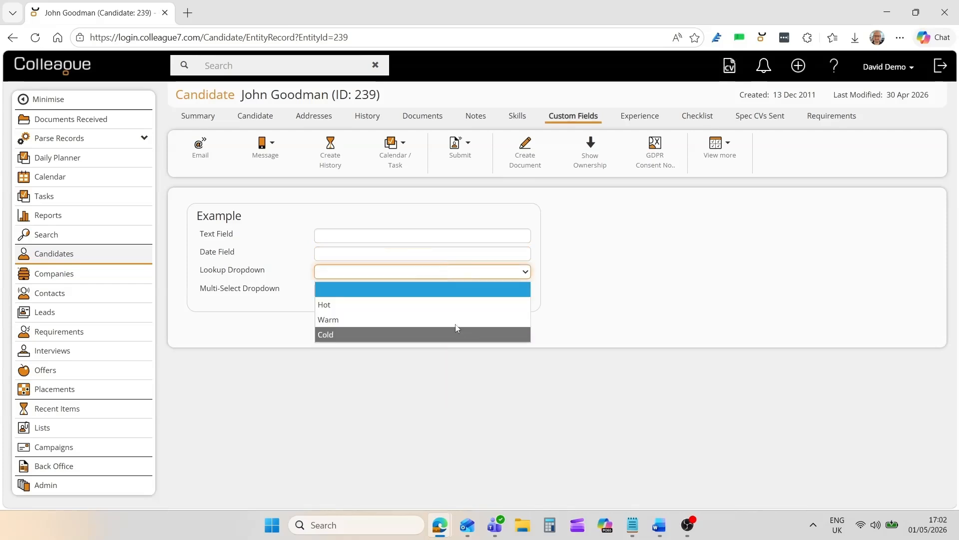
click(591, 313)
- Select Hot, Warm and Cold for the Multi-Select Dropdown custom field
click(428, 291)
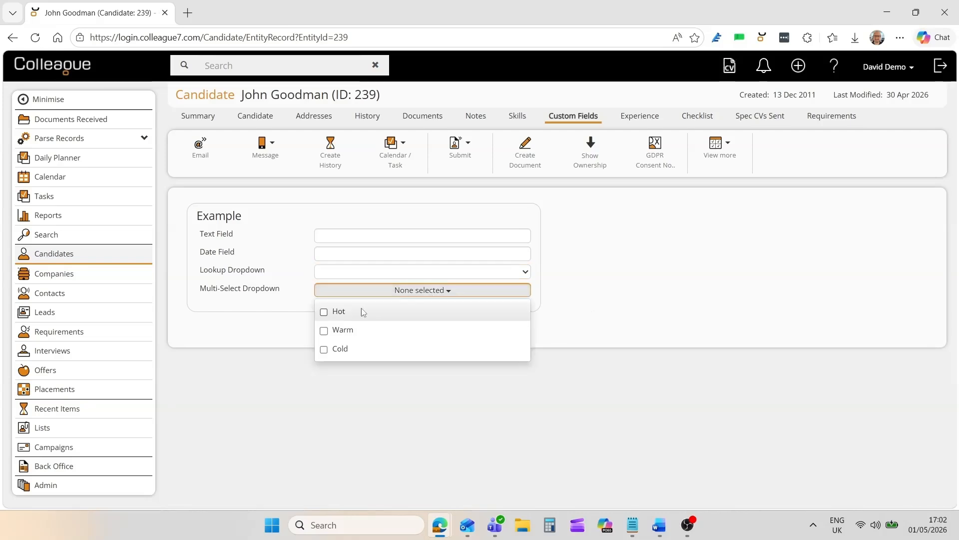
click(324, 312)
click(324, 331)
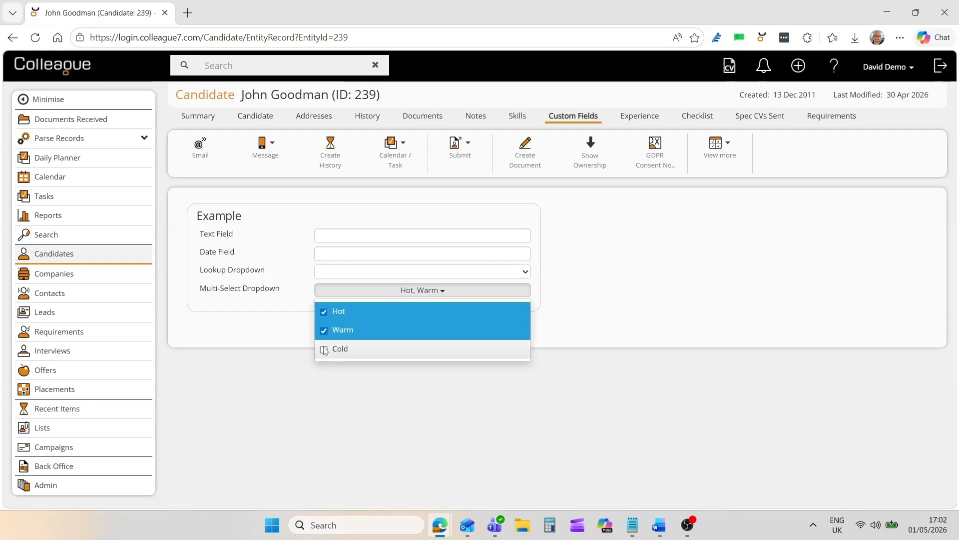
click(324, 349)
click(559, 292)
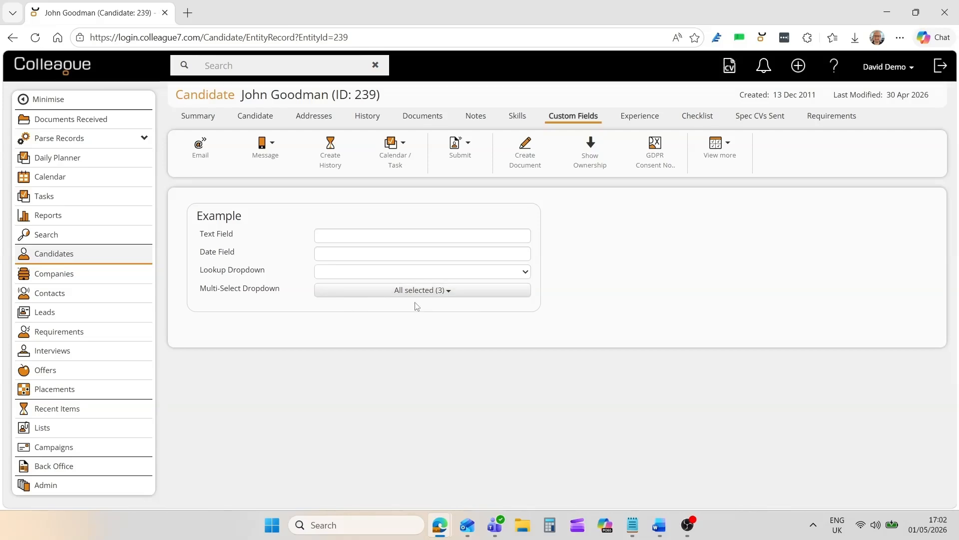
- View the details of the permanent Developer entry in the candidate's Experience and hide them again
click(636, 117)
click(609, 158)
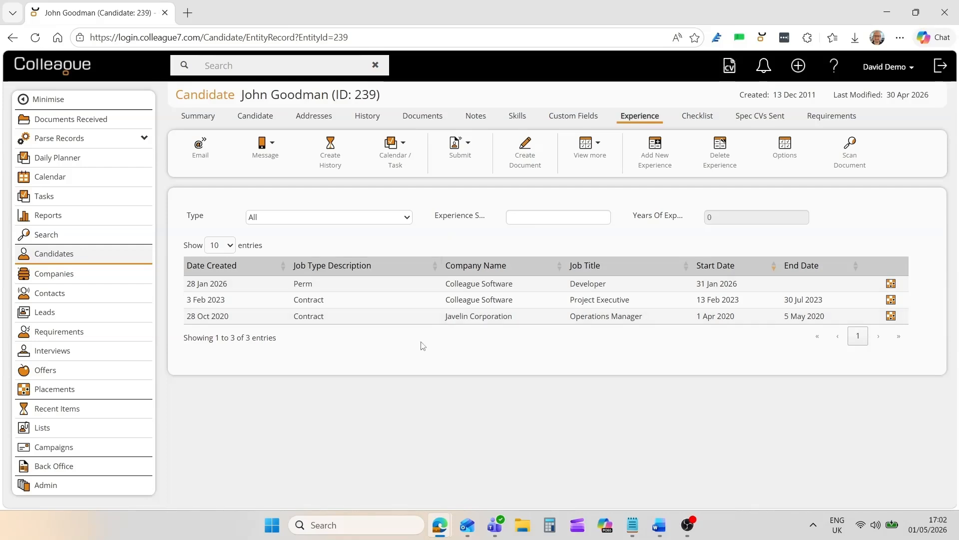
click(419, 284)
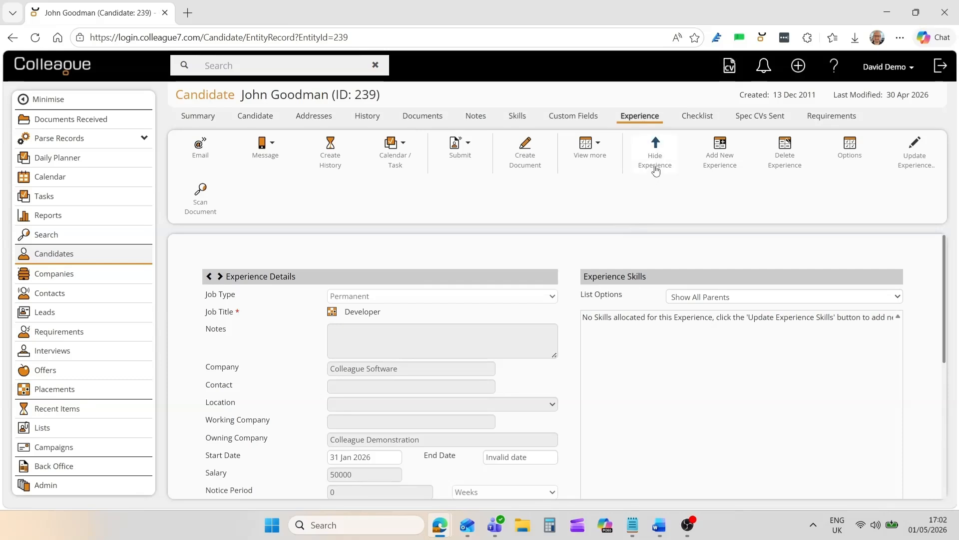
click(655, 144)
click(420, 329)
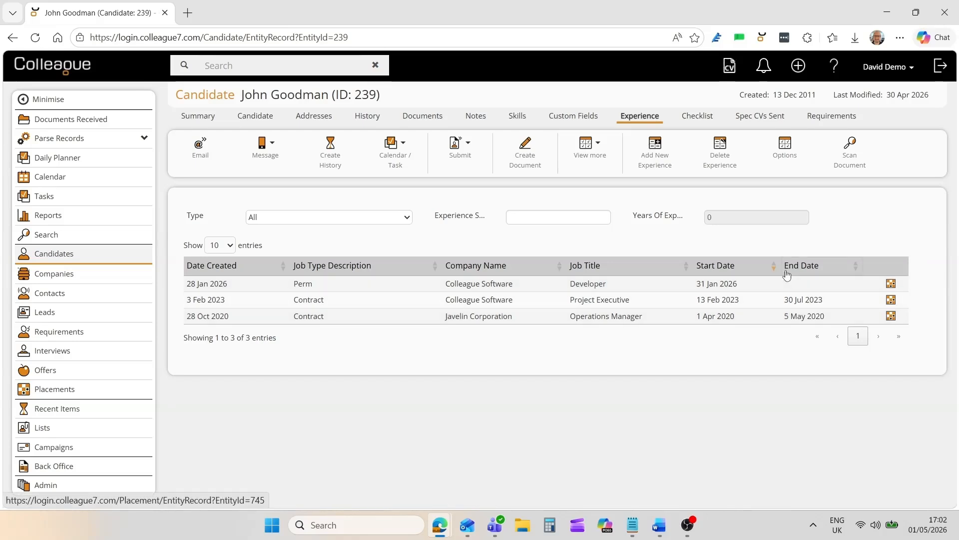
- View the details of the Passport Photo item in the candidate's Checklist and hide them again
click(697, 118)
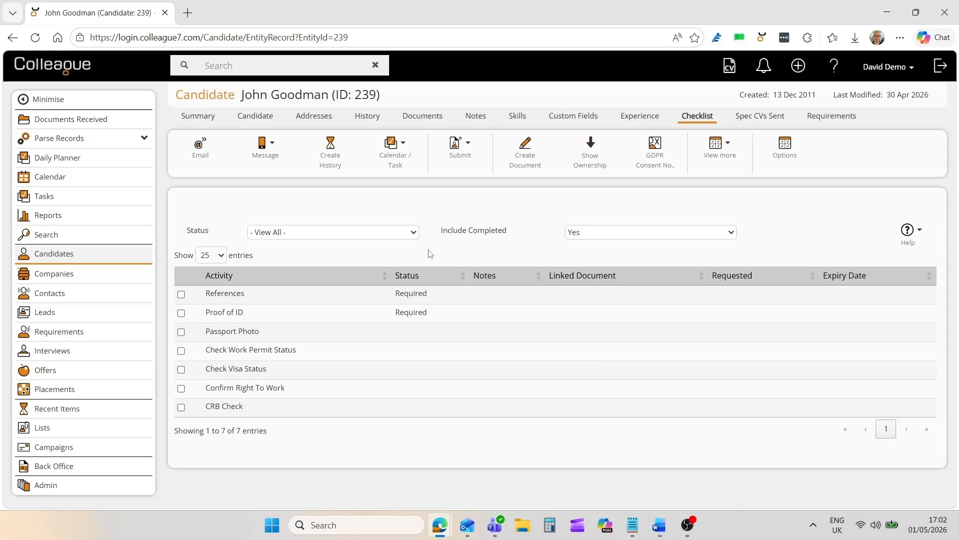
click(351, 331)
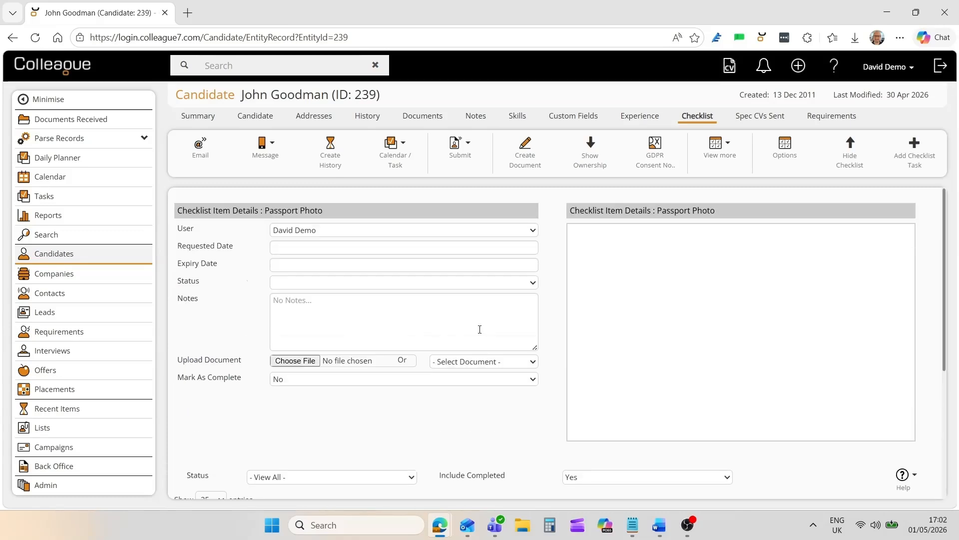
click(848, 169)
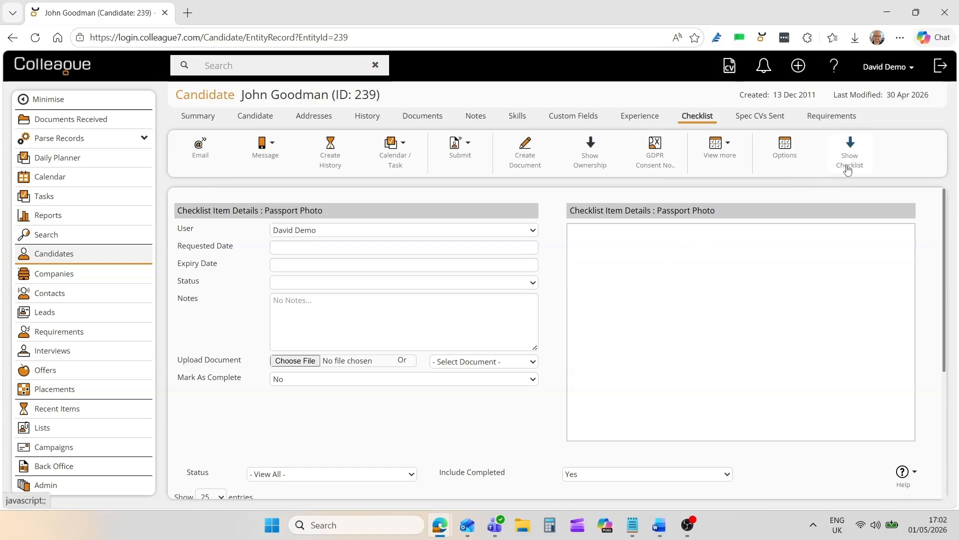
- Look at the candidate's list of Spec CVs Sent
click(511, 339)
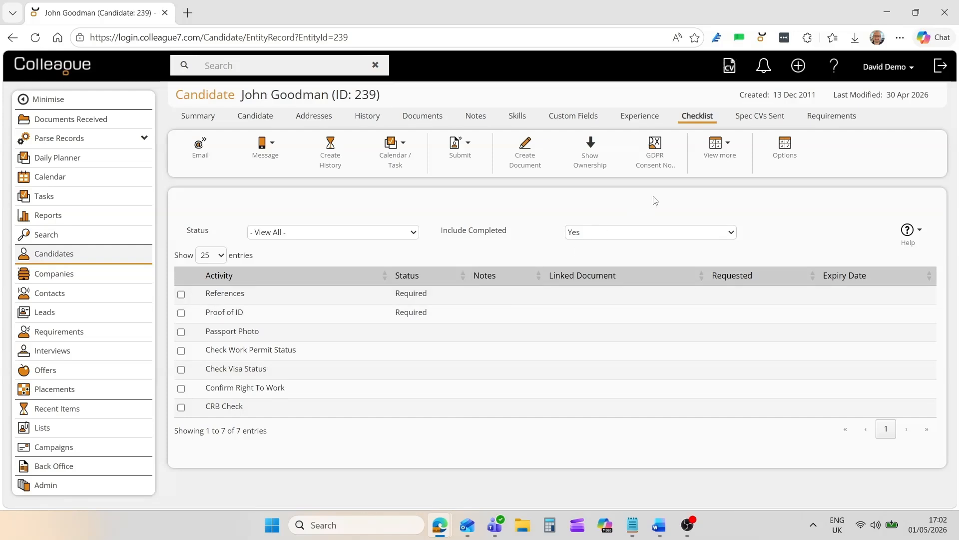
click(749, 123)
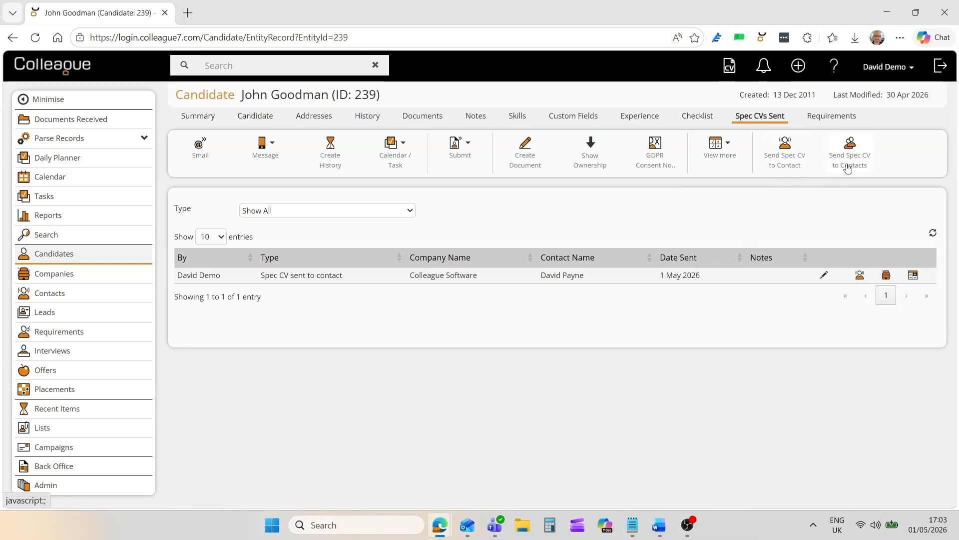
- View the candidate's requirements of every status and set the Requirement Status filter back to Live
click(824, 118)
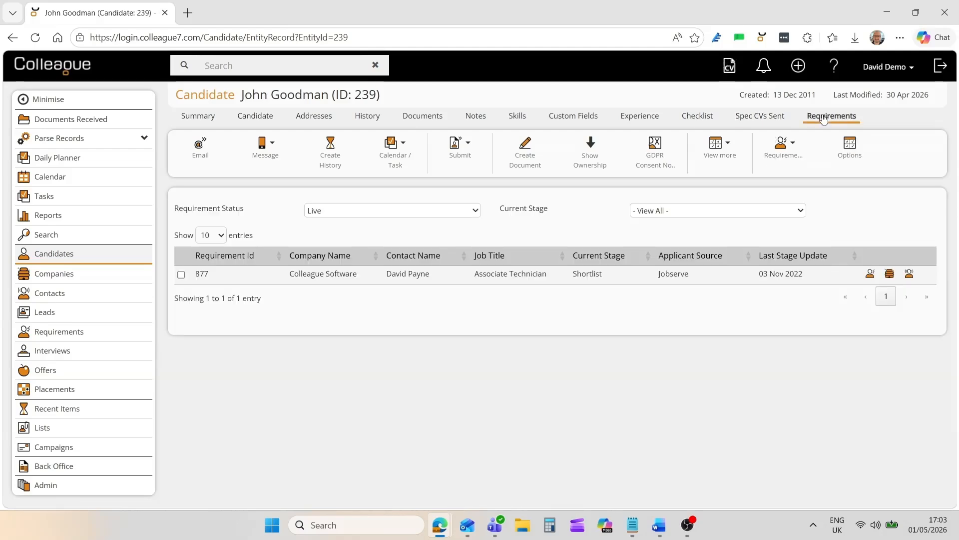
click(338, 214)
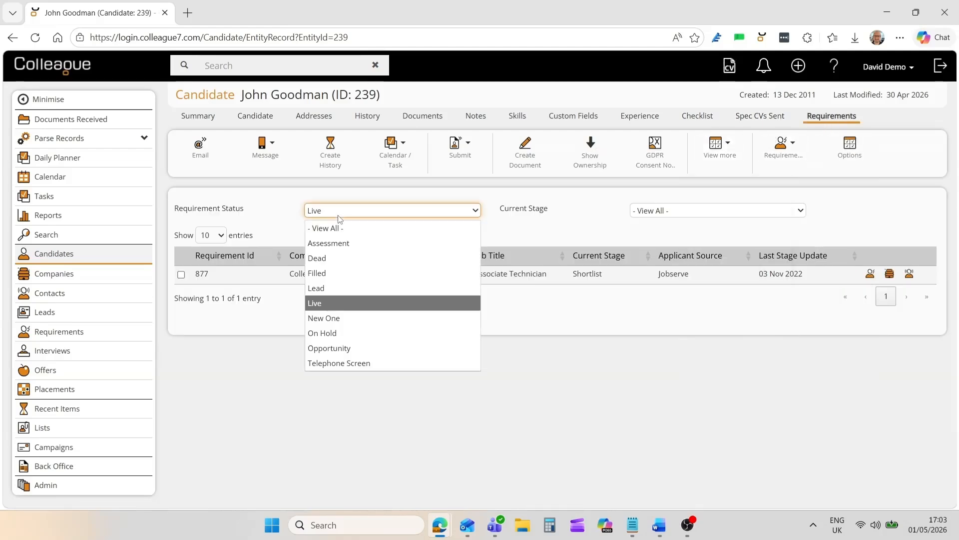
click(333, 223)
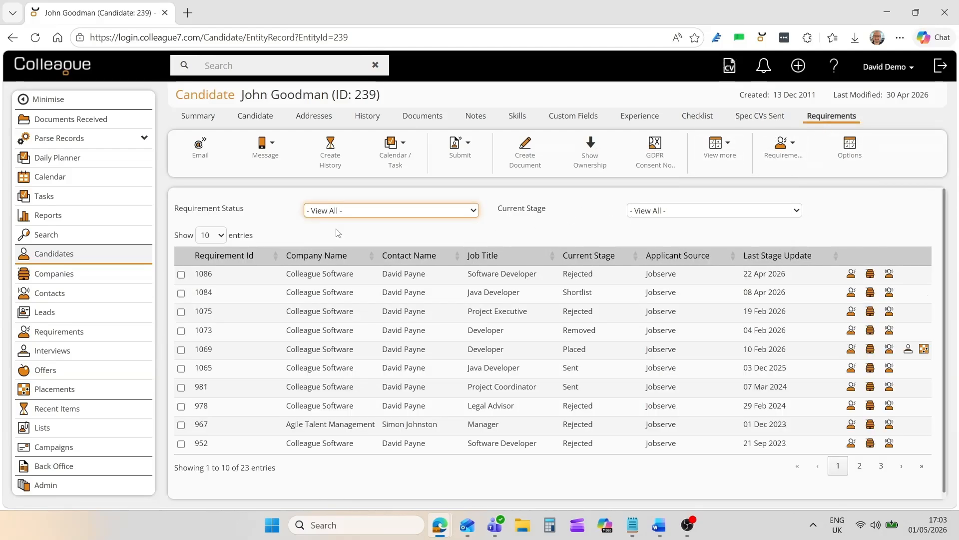
click(360, 208)
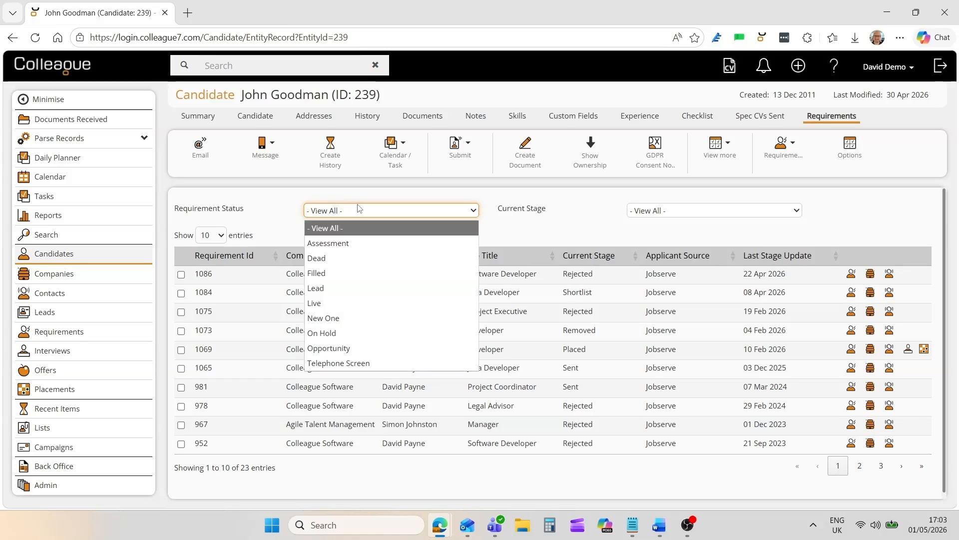
click(327, 304)
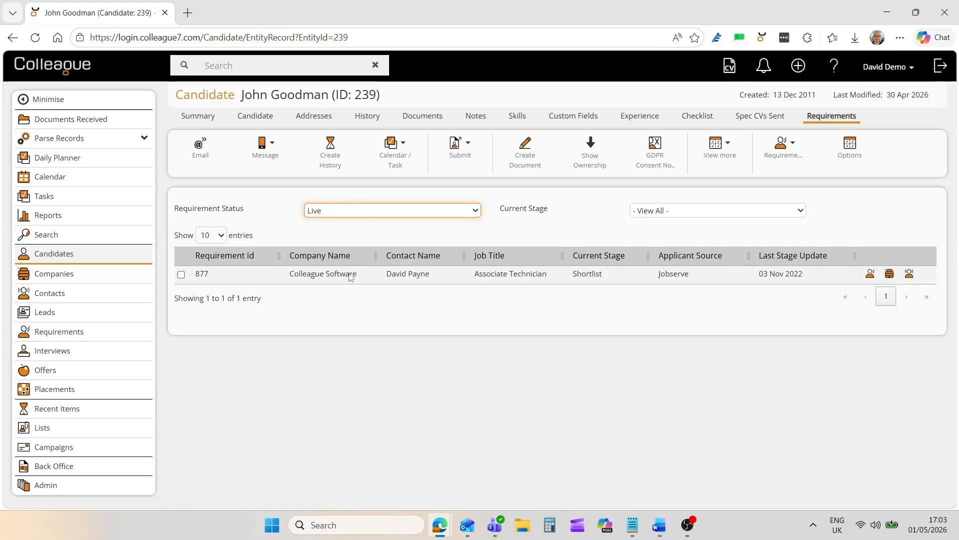
click(368, 234)
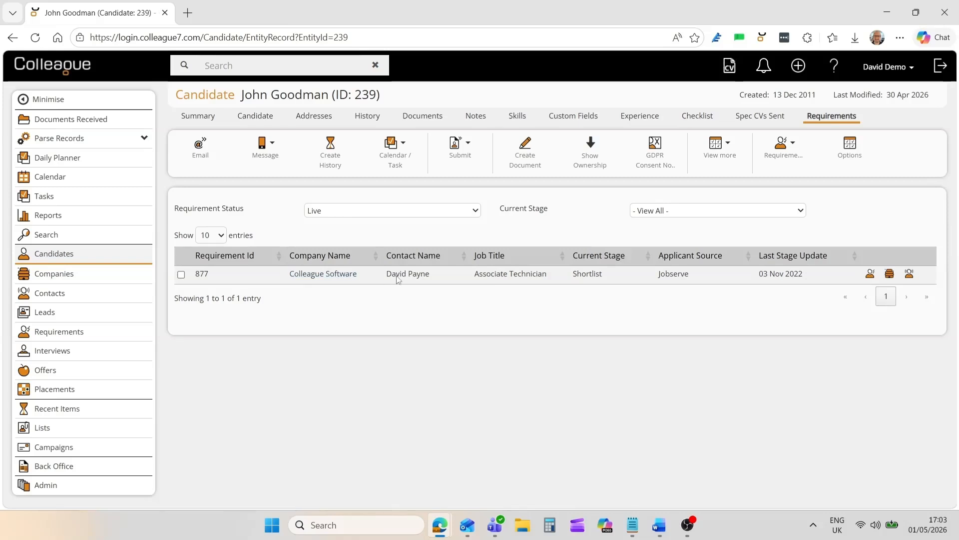
- Select the Associate Technician requirement, view the available requirement actions, and return to the candidate's main details
click(196, 278)
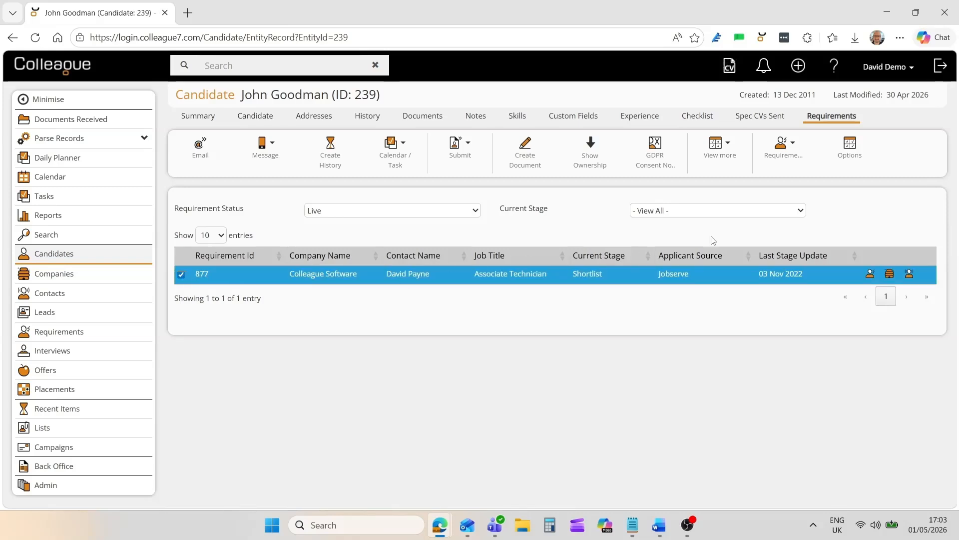
click(782, 147)
click(257, 115)
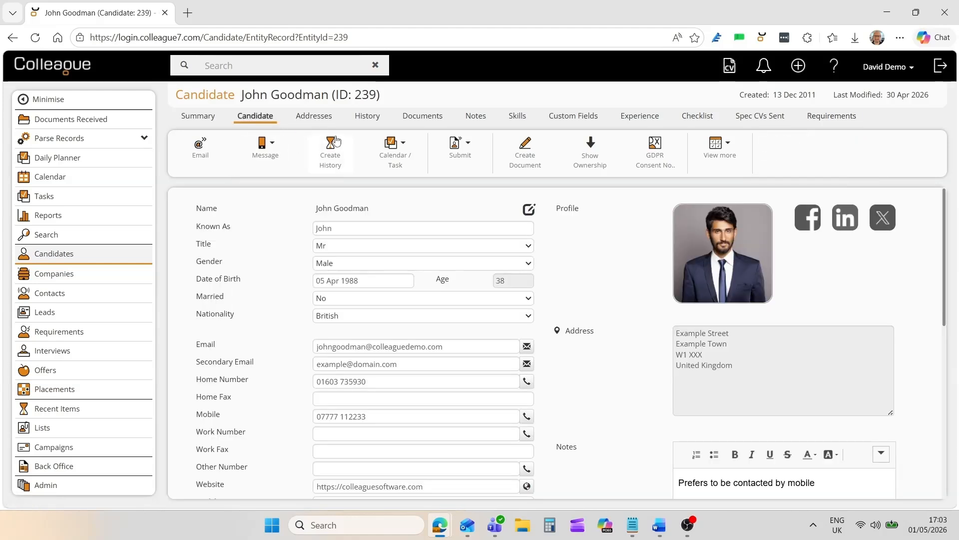
mouse_move(459, 147)
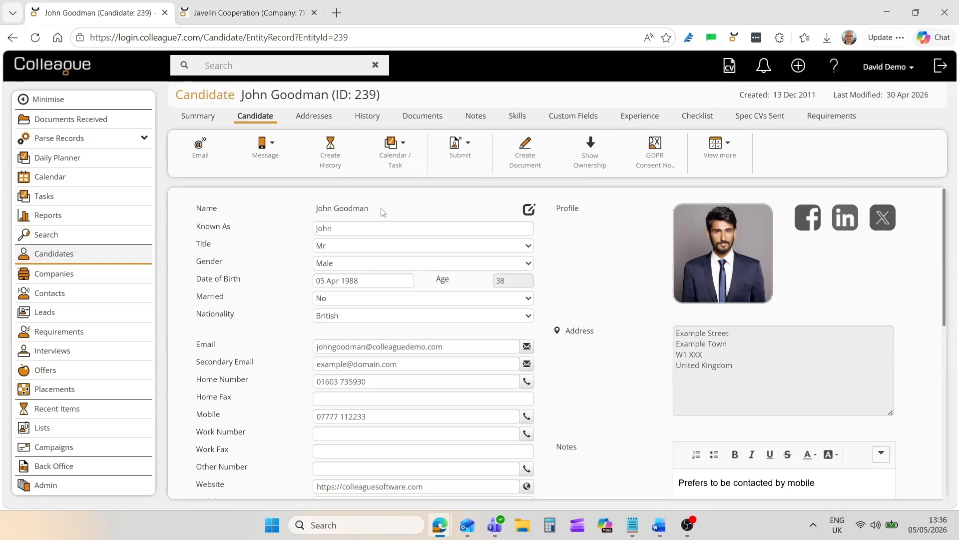
- Look through the Javelin Cooperation company record's Contacts, Addresses, Notes, Skills, Custom Fields and Checklist pages
click(289, 15)
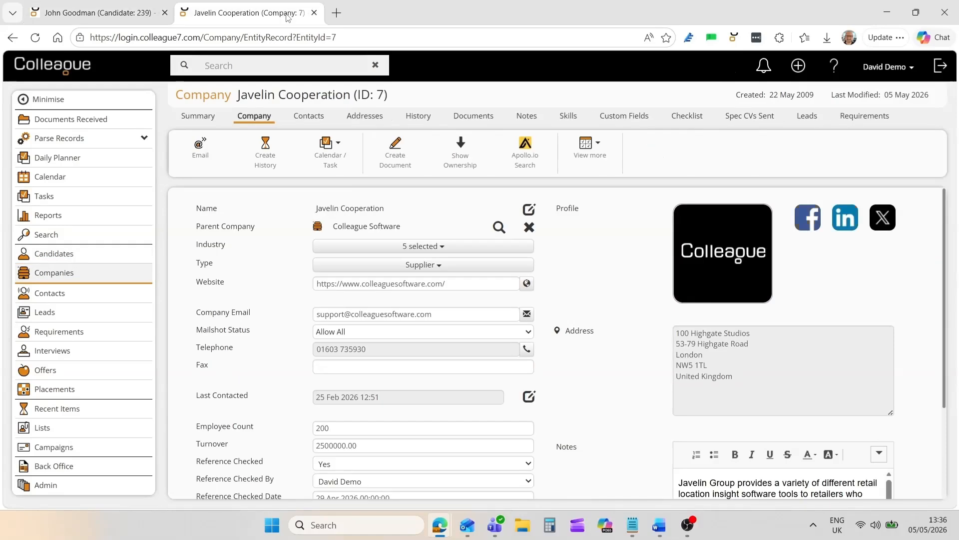
click(309, 117)
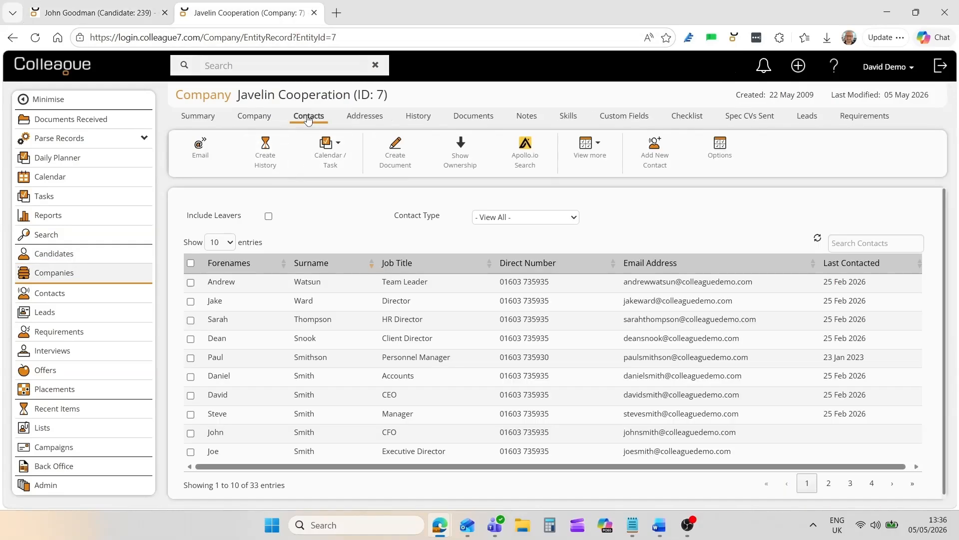
click(360, 120)
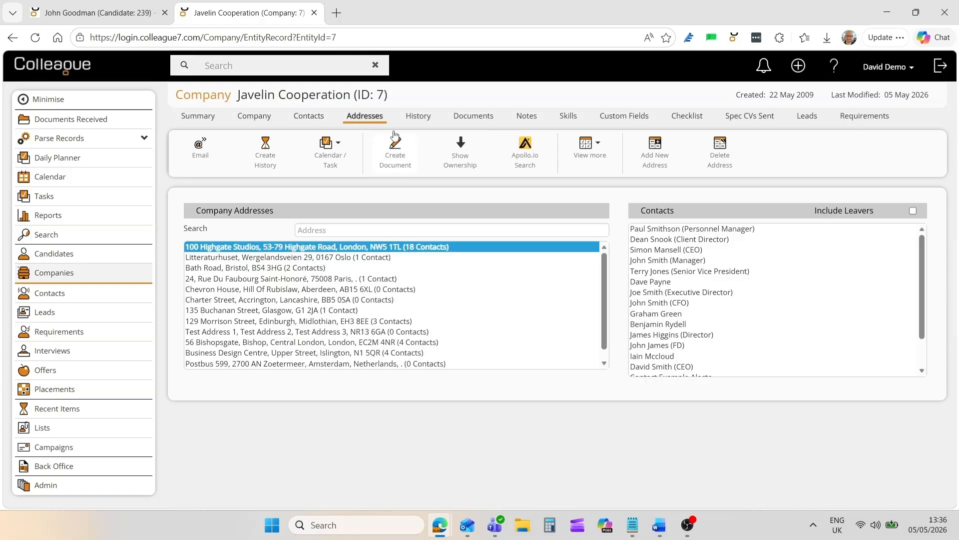
click(523, 121)
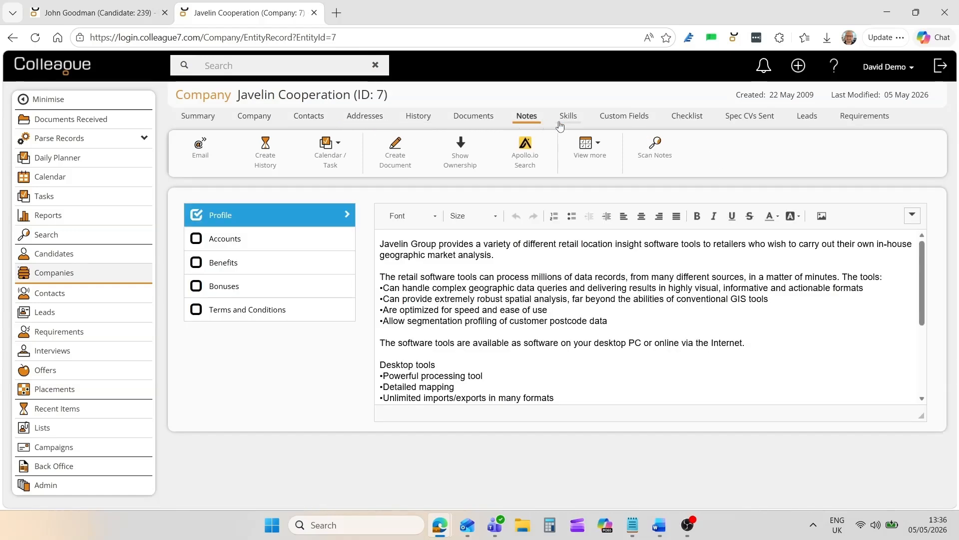
click(565, 122)
click(630, 124)
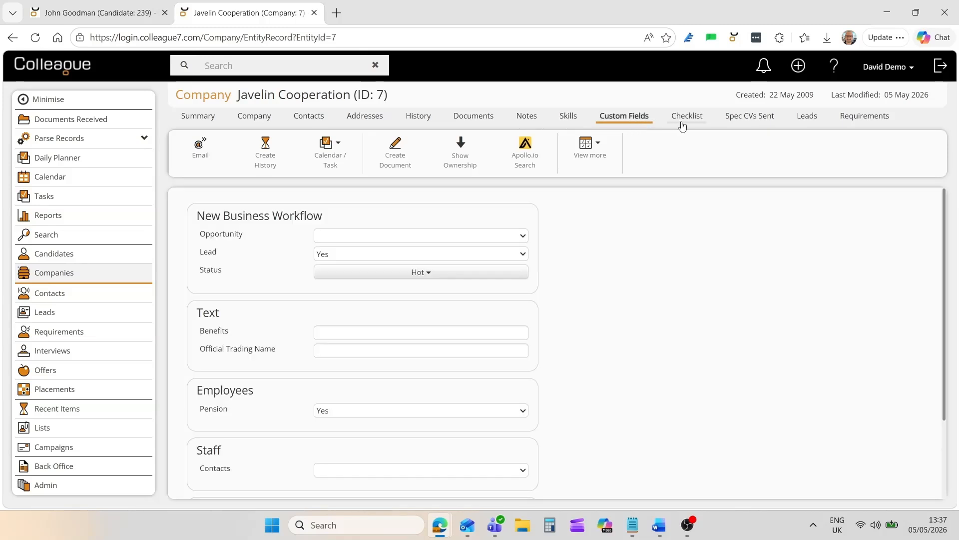
click(687, 122)
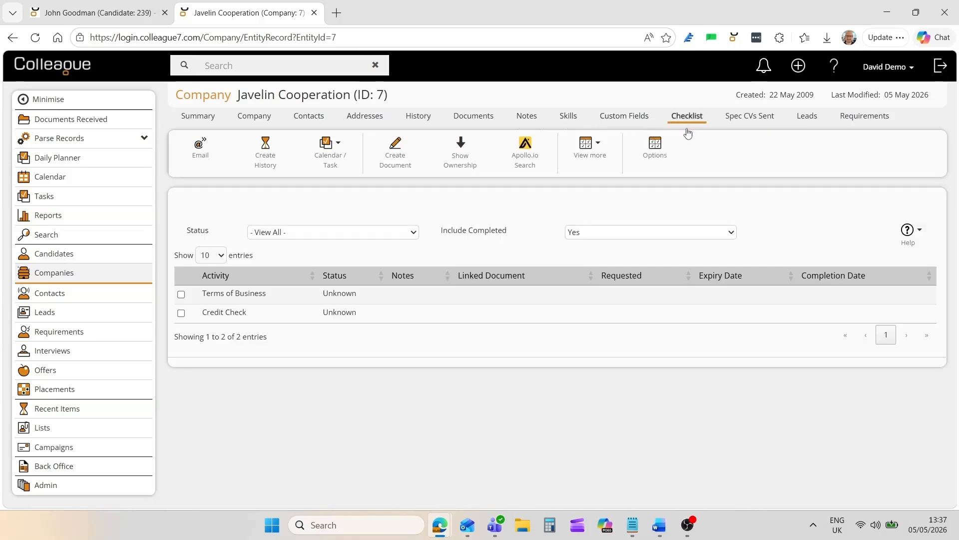
- Review the main details of the Javelin Cooperation company record
click(261, 121)
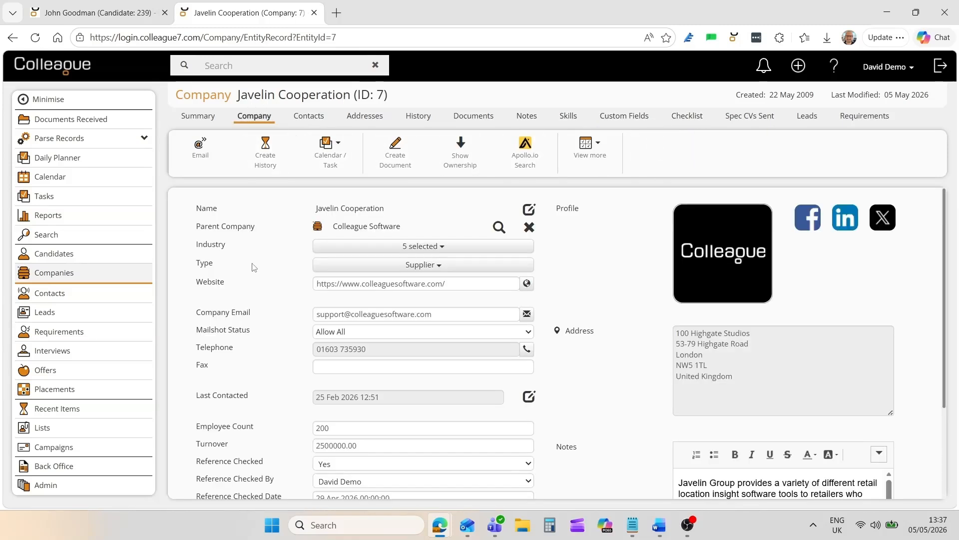
scroll(282, 303, down, 2)
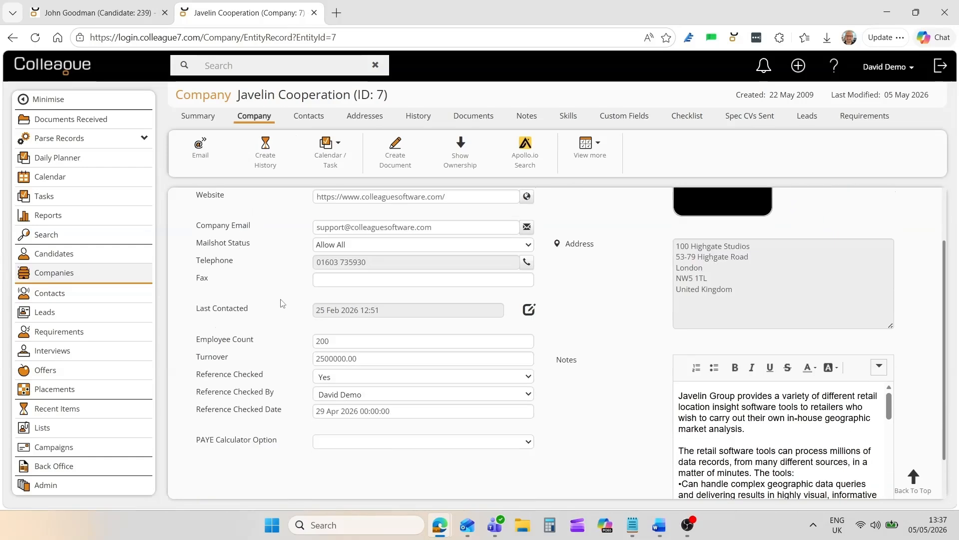
scroll(281, 304, up, 2)
- Open the Director listed second among the company's contacts and review the main details of that contact record
click(304, 119)
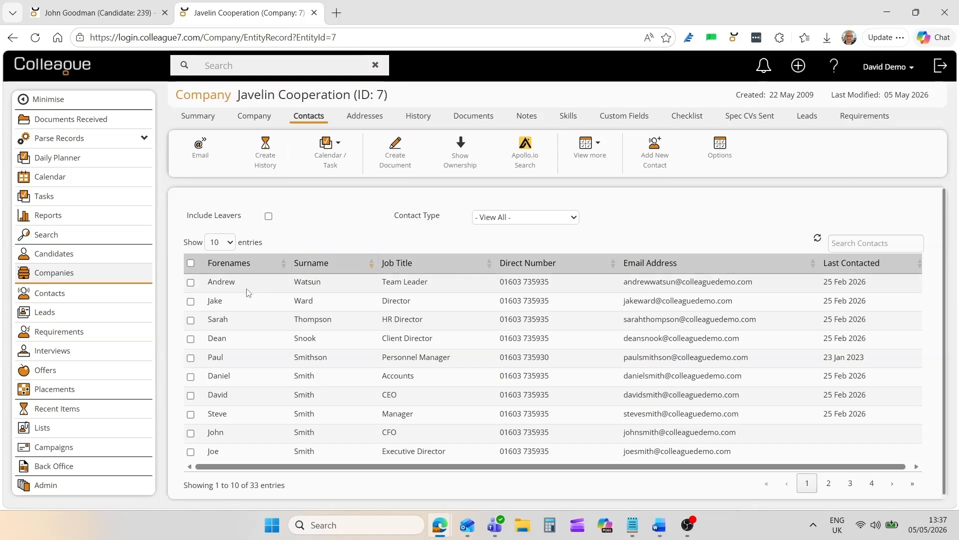
click(214, 302)
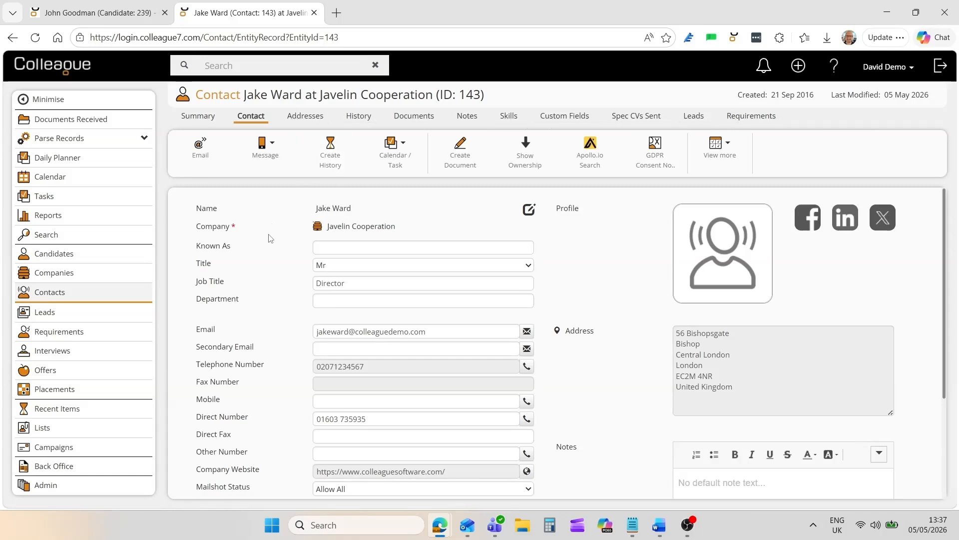
scroll(269, 238, down, 3)
scroll(269, 239, up, 3)
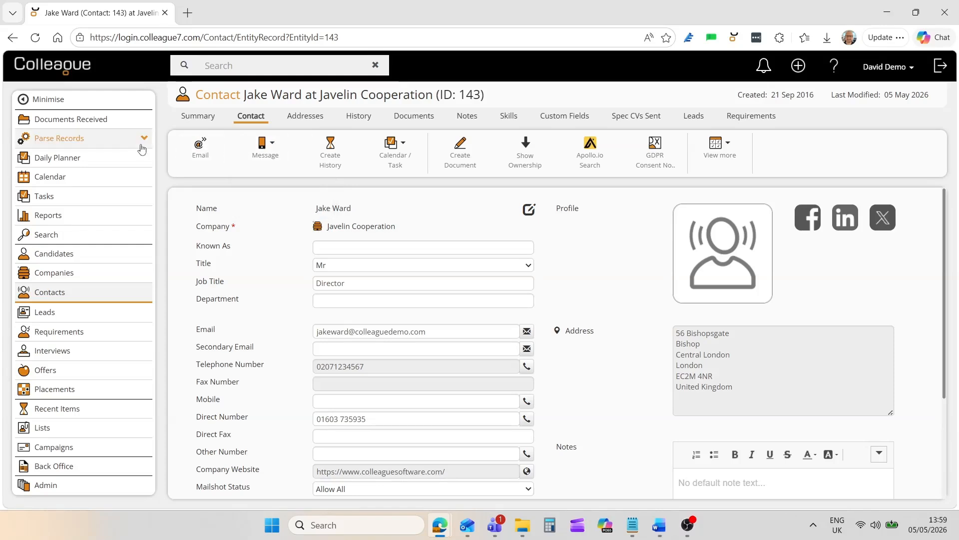
- Parse a candidate CV from the example Word document with a picture in the CVs folder
click(87, 142)
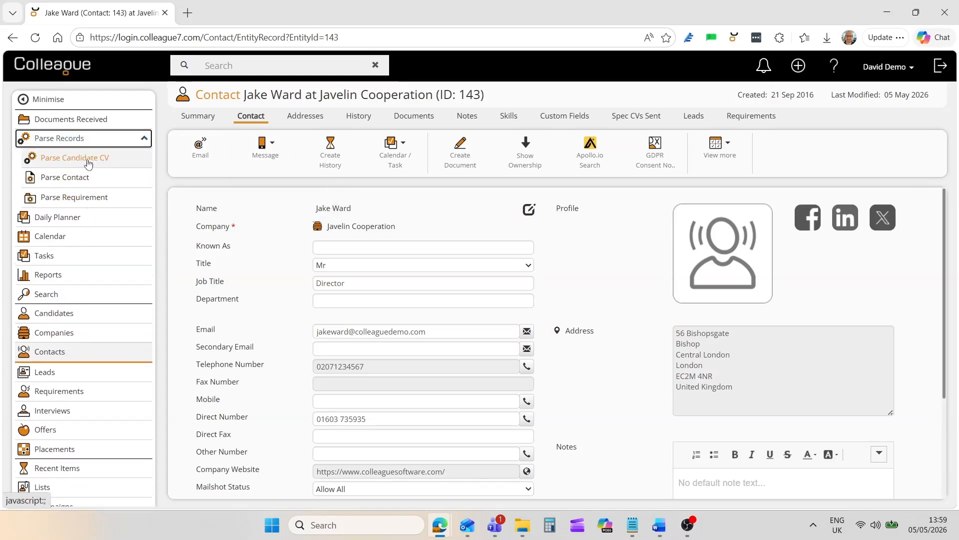
click(83, 159)
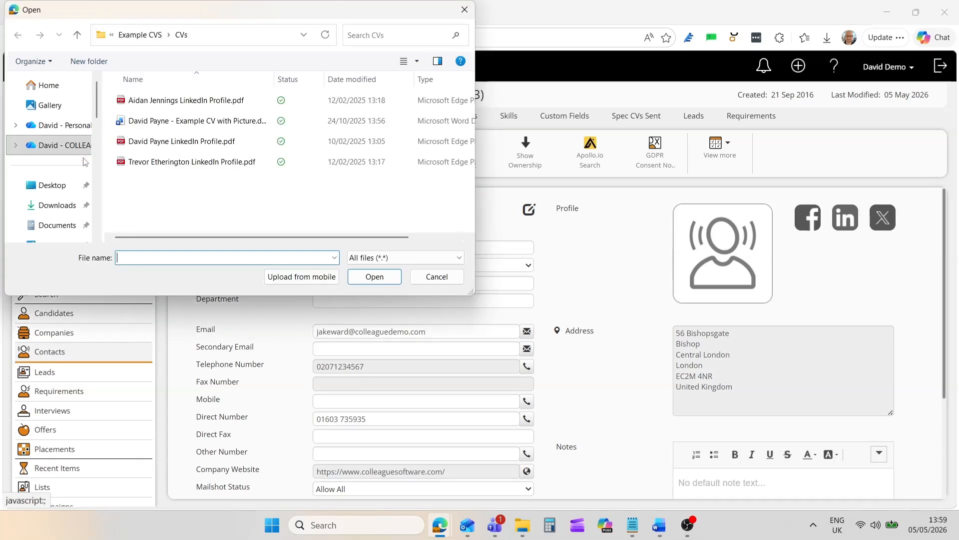
double_click(200, 120)
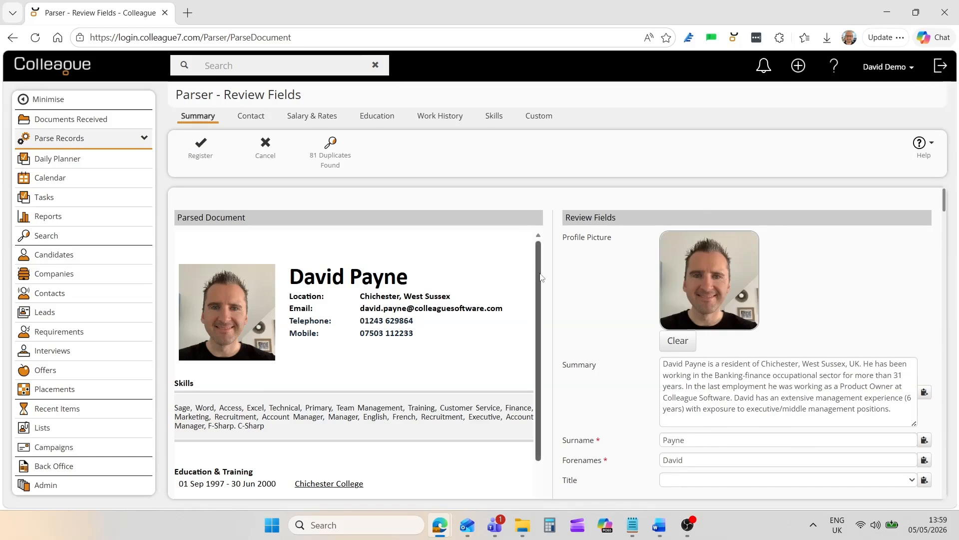
- Review the parsed CV's Summary, Education and Work History fields beside the original document
drag(544, 279, 549, 240)
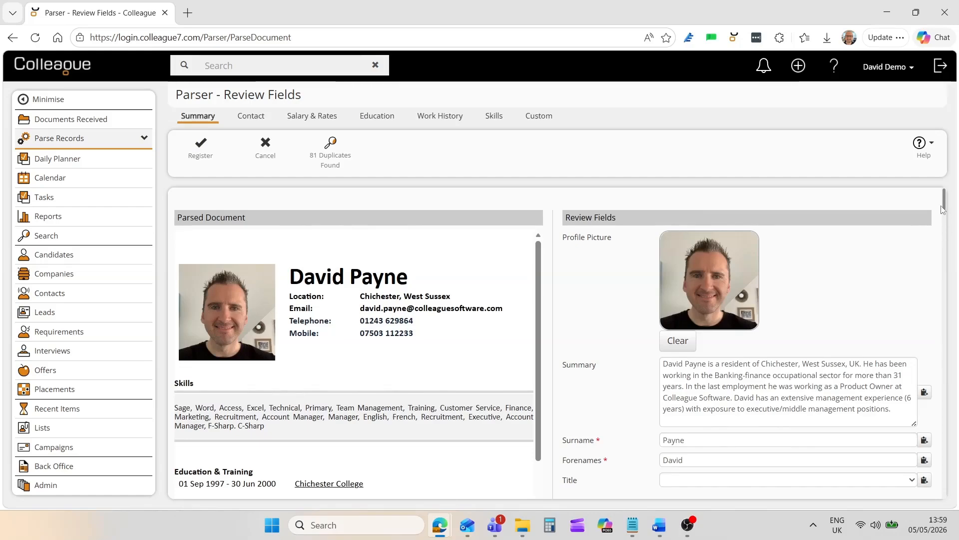
mouse_move(945, 210)
mouse_down()
mouse_move(945, 279)
mouse_move(942, 200)
mouse_up()
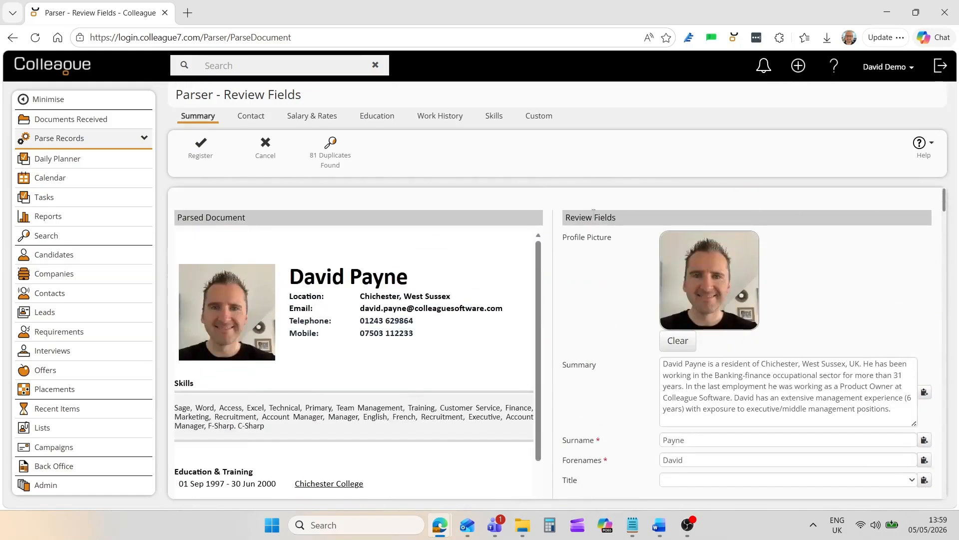
click(370, 127)
scroll(636, 319, down, 3)
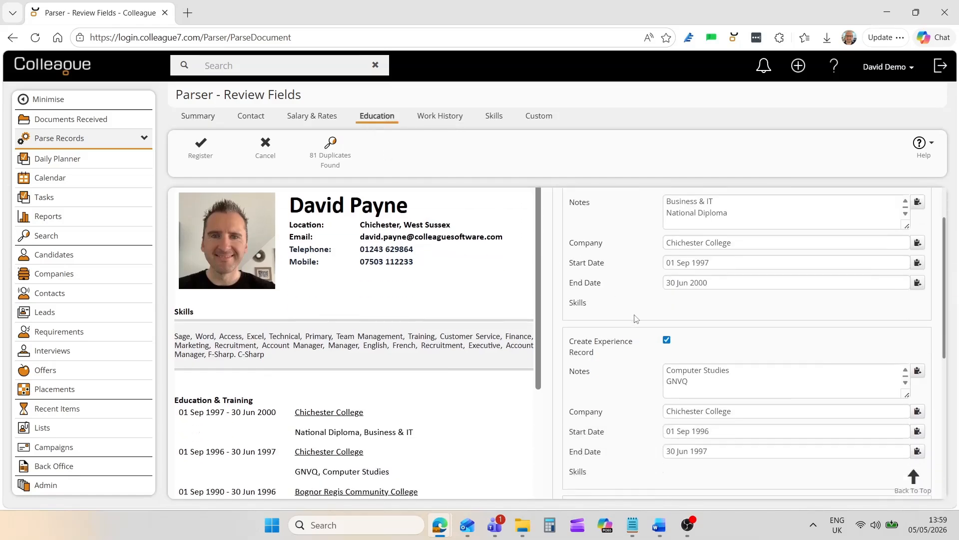
scroll(636, 319, up, 3)
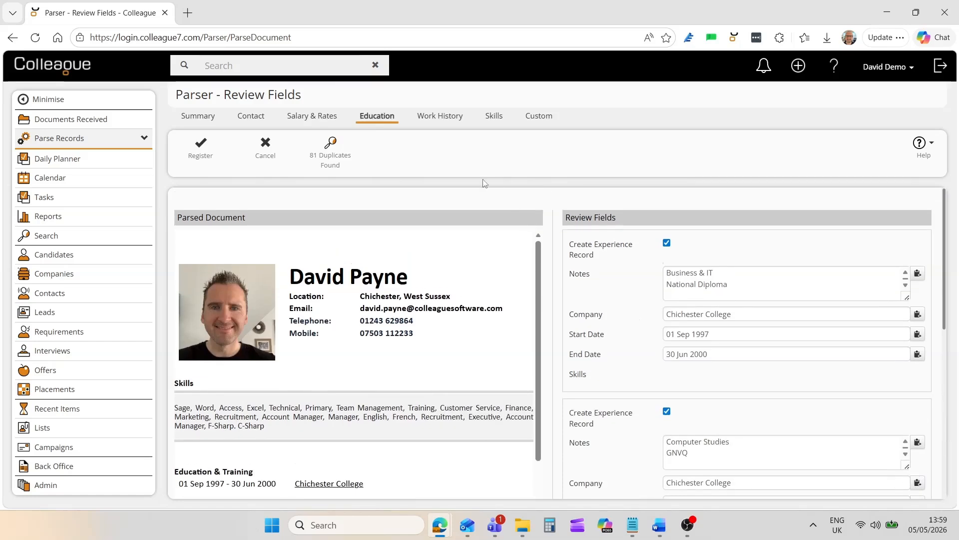
click(447, 129)
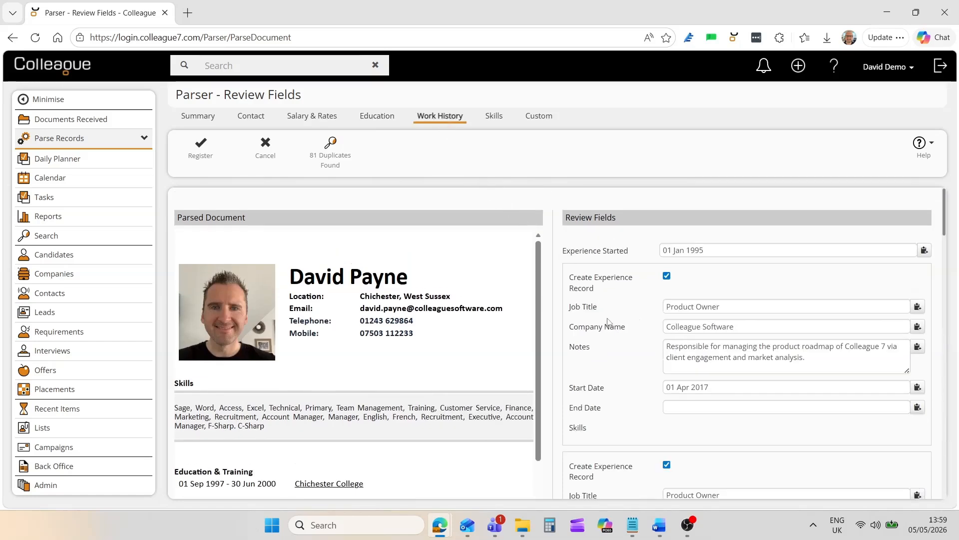
scroll(608, 321, down, 5)
scroll(608, 321, up, 5)
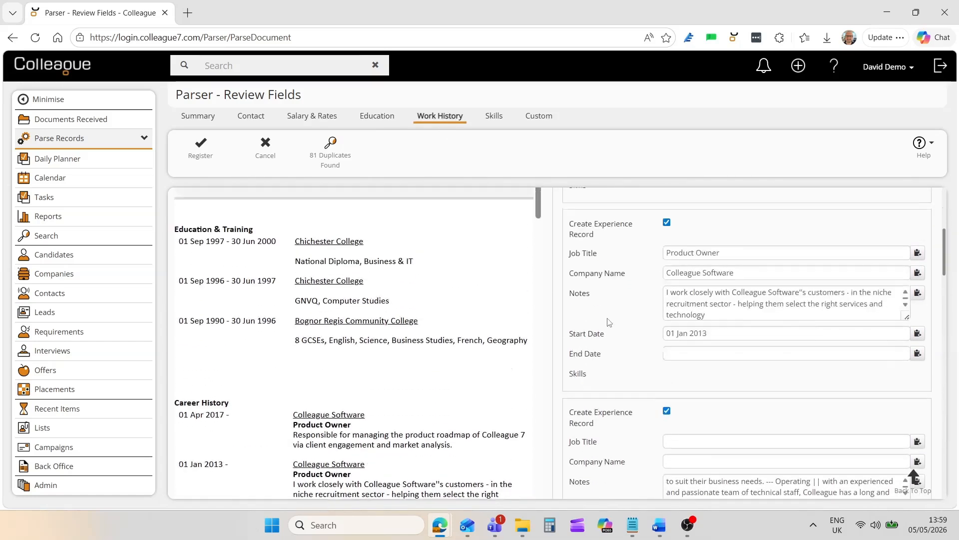
- Check the list of possible duplicates for the parsed CV and register it as a new candidate
click(198, 117)
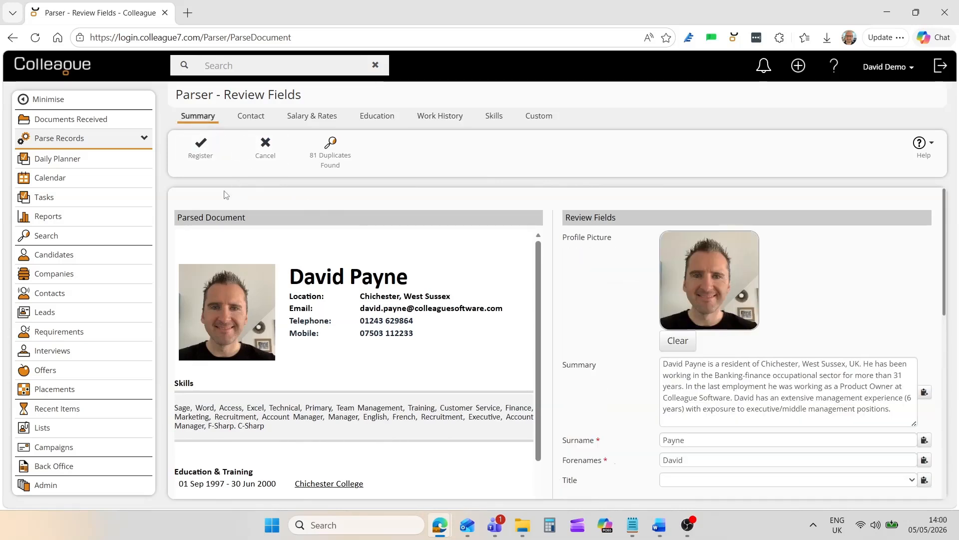
click(337, 160)
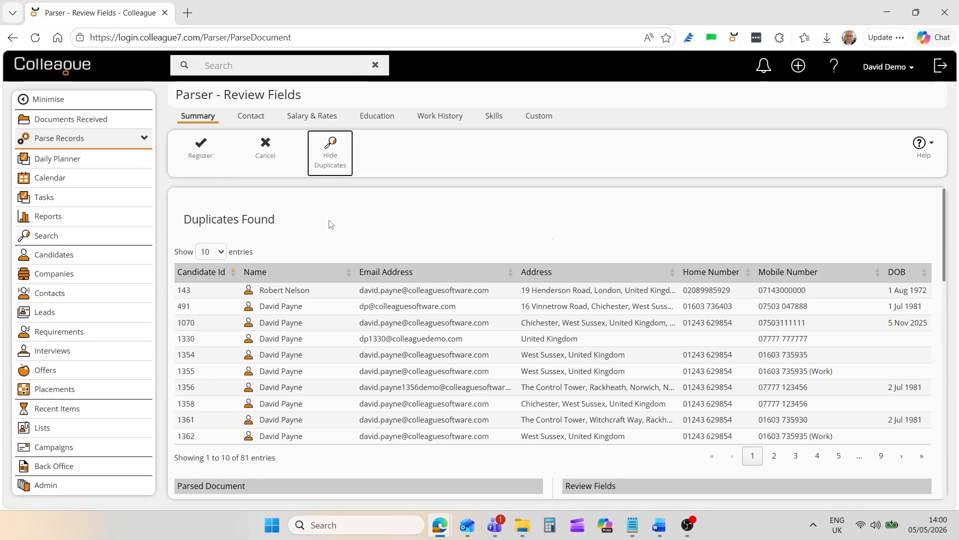
click(328, 160)
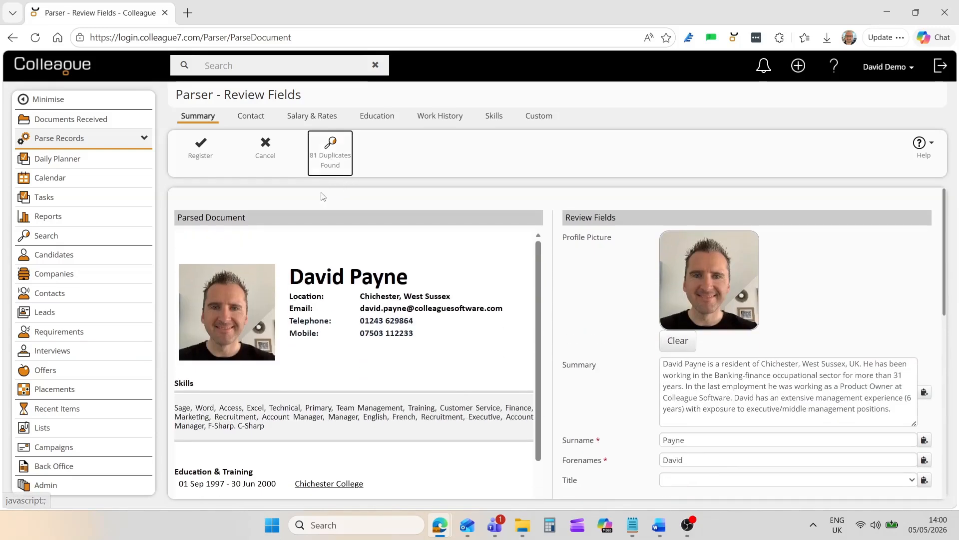
click(204, 156)
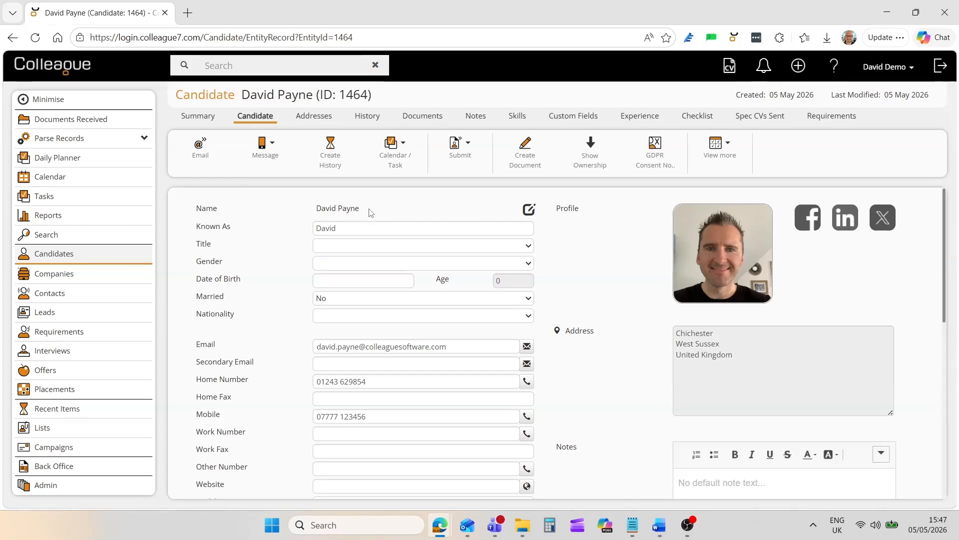
- Start a new email to the candidate from the candidate record and view the available From addresses
click(200, 150)
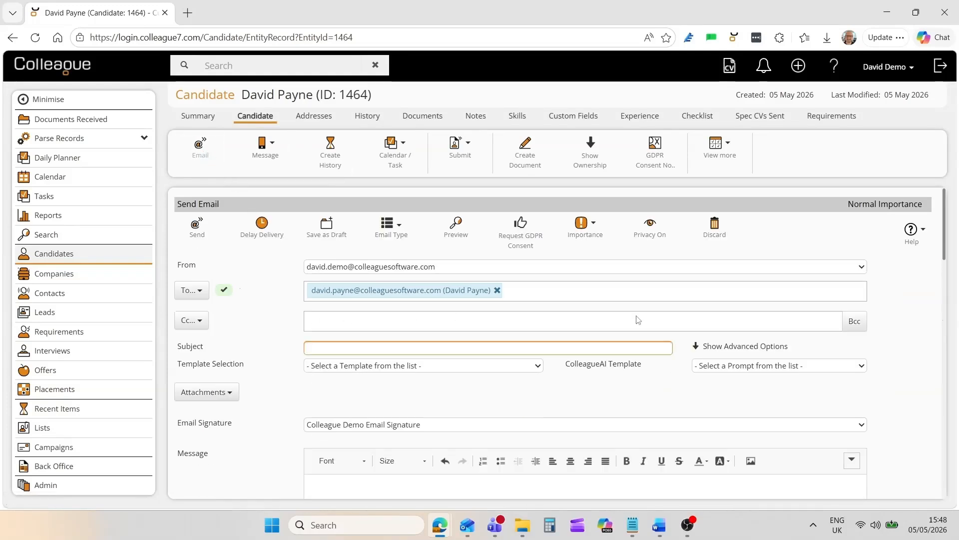
mouse_move(944, 243)
mouse_down()
mouse_move(943, 327)
mouse_move(943, 237)
mouse_up()
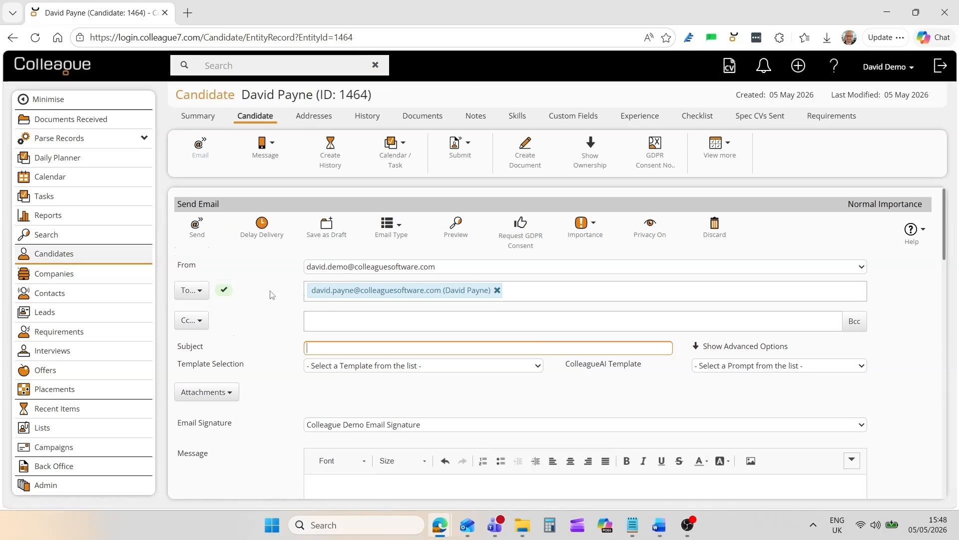
click(324, 269)
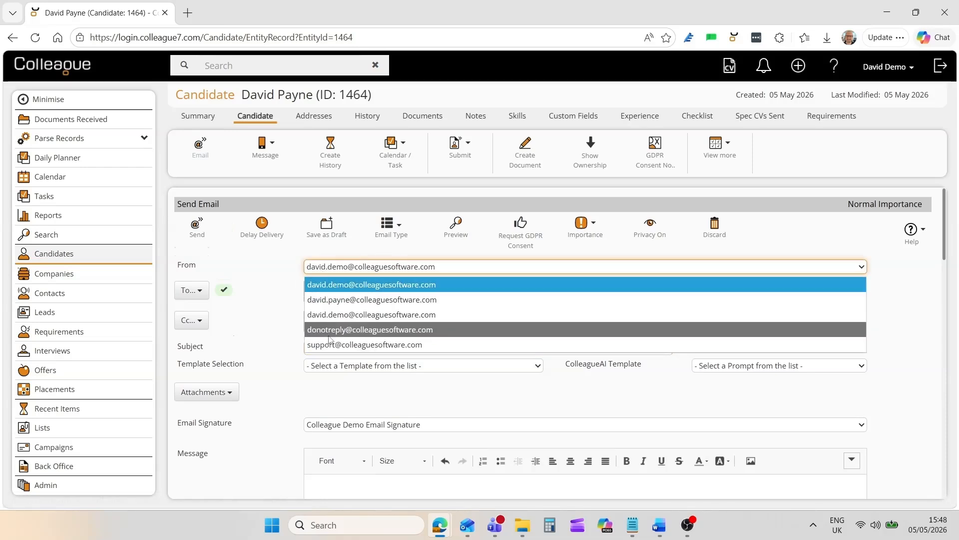
click(284, 352)
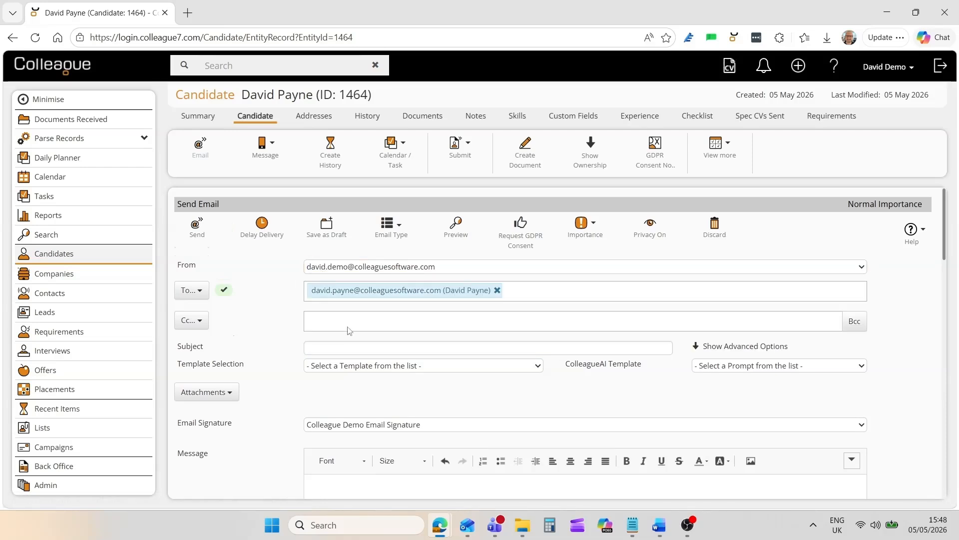
- Search the To recipients for "colleague", add a suggested staff address as a second recipient, and remove it again
click(569, 293)
text(co)
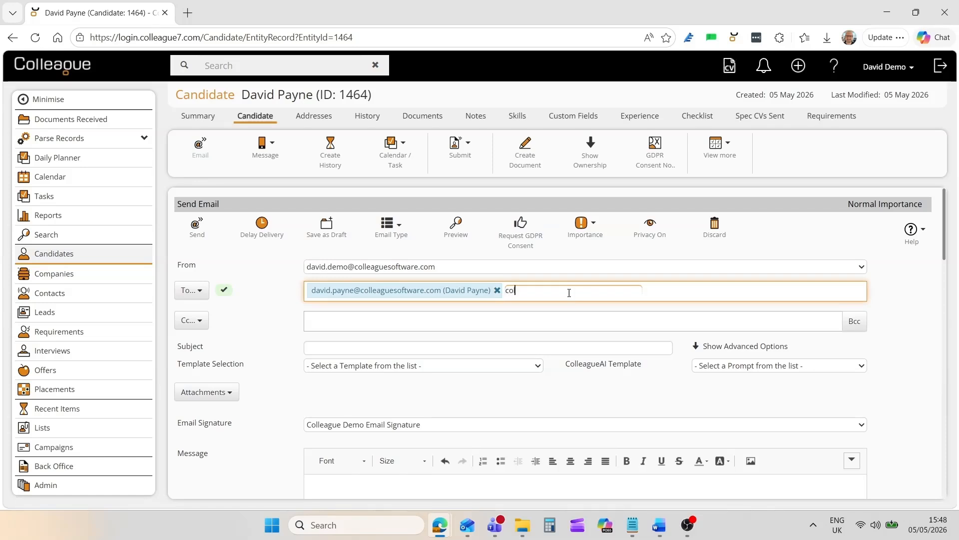
text(lleague)
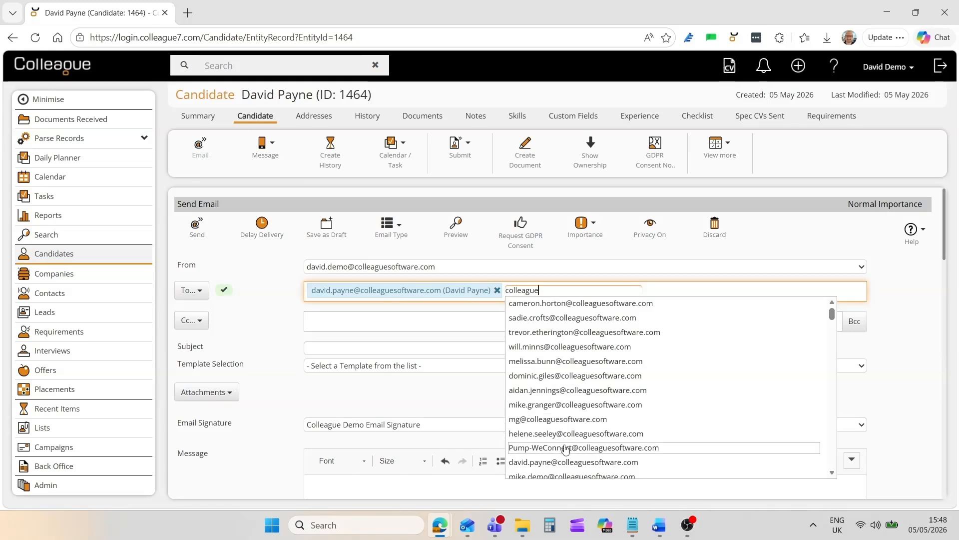
click(569, 318)
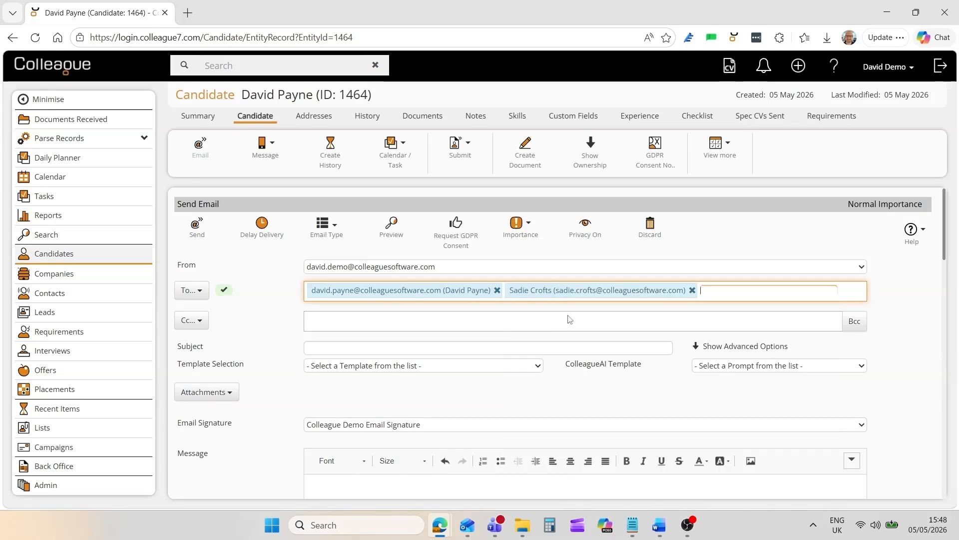
click(691, 291)
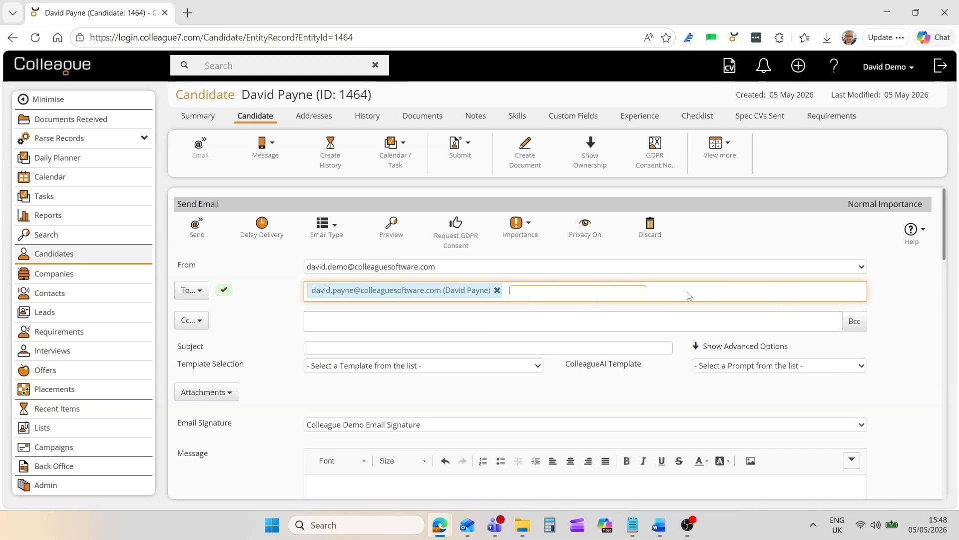
click(278, 321)
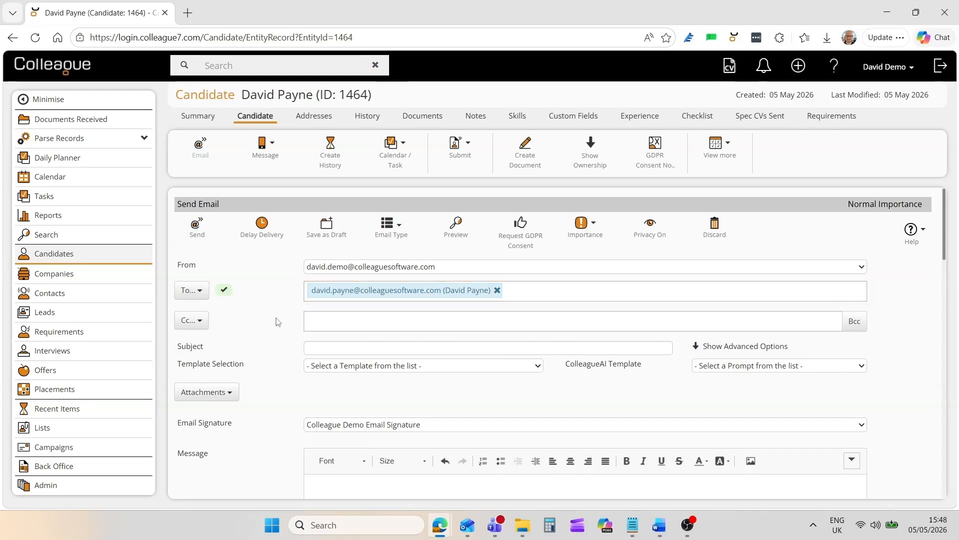
- Apply the "Are you still using this Mobile Number?" template to the email and review the merged message
click(321, 369)
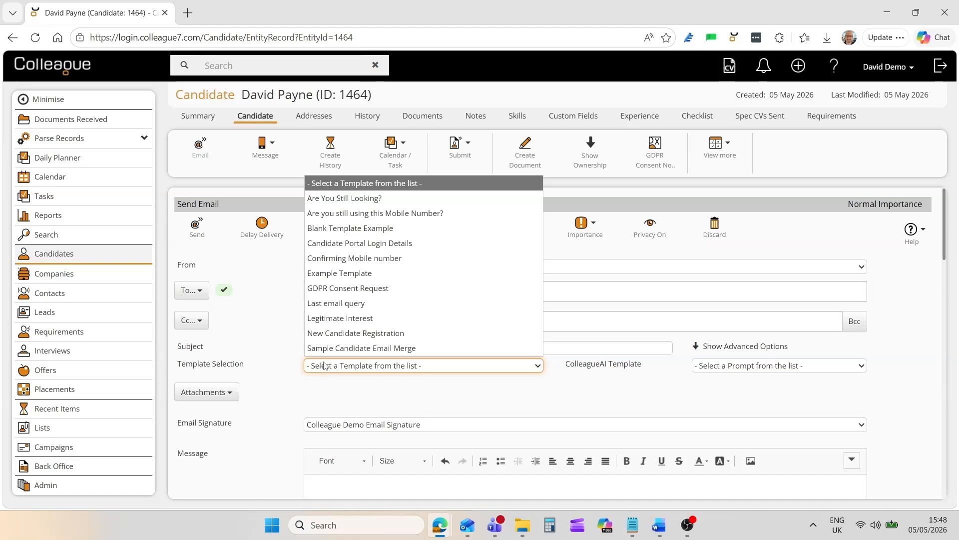
click(340, 218)
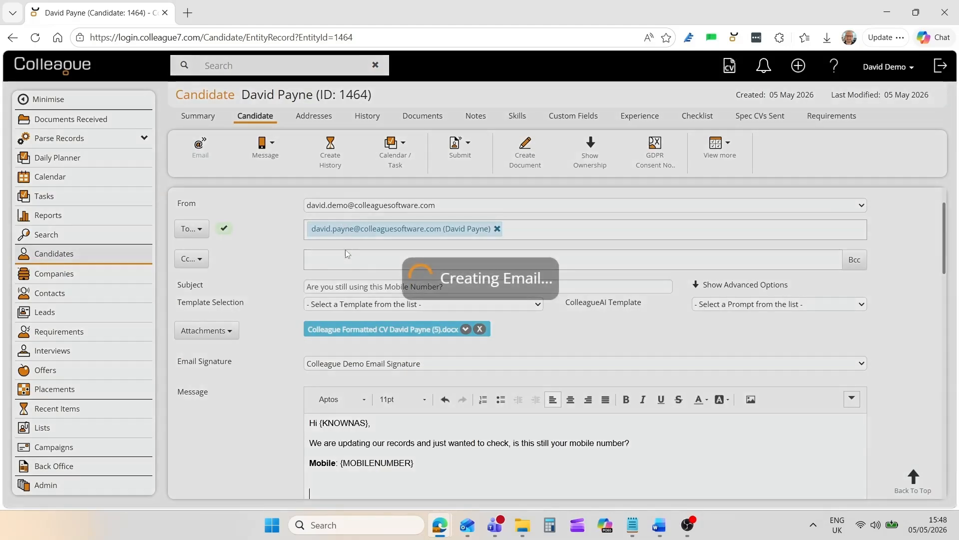
scroll(322, 392, down, 2)
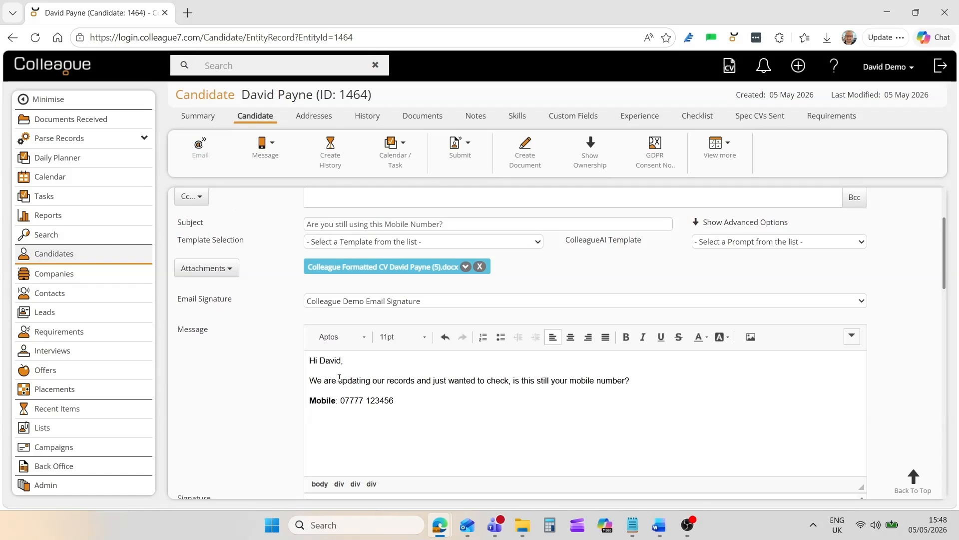
scroll(319, 377, up, 3)
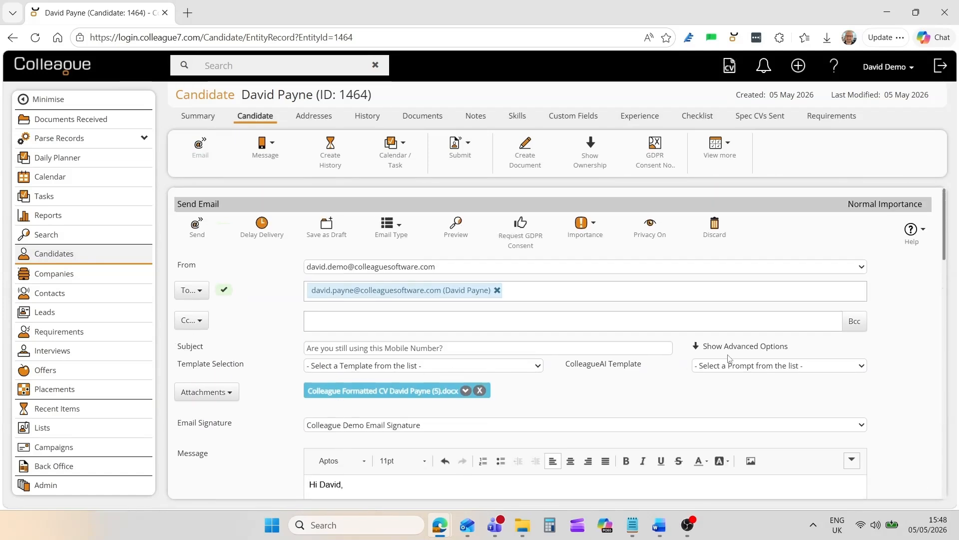
- Show the email's advanced options and examine the Create Calendar, Create Task, Reminder (Days) and Merge Field Selection settings
click(737, 346)
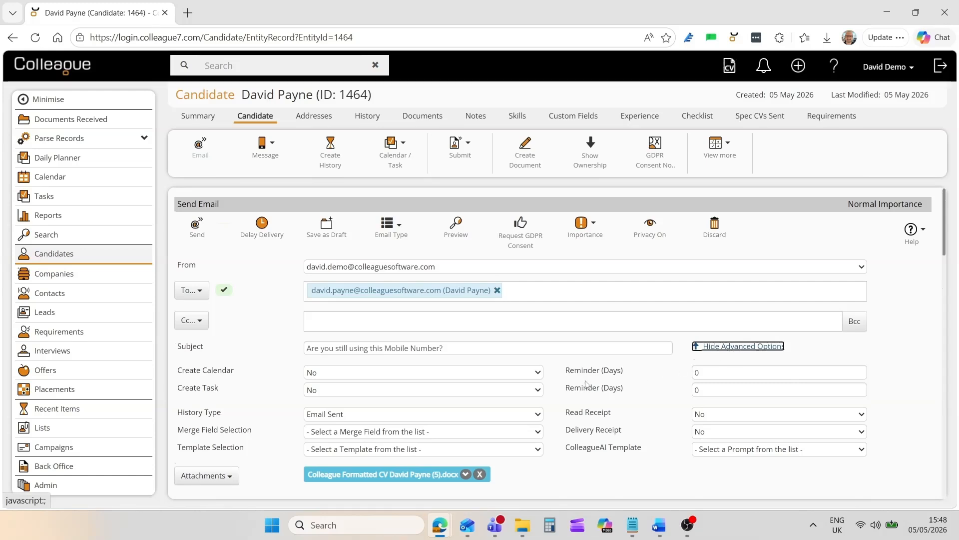
scroll(253, 378, down, 2)
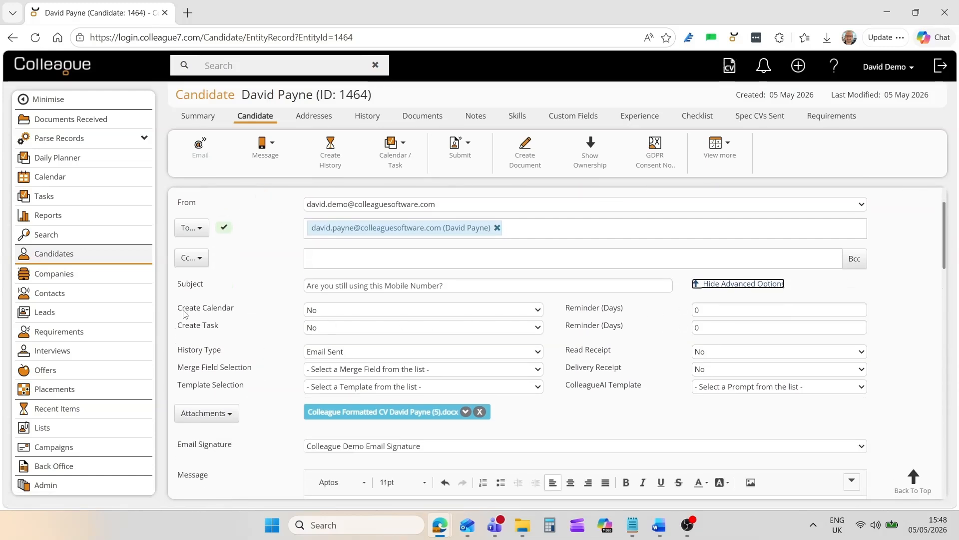
click(314, 311)
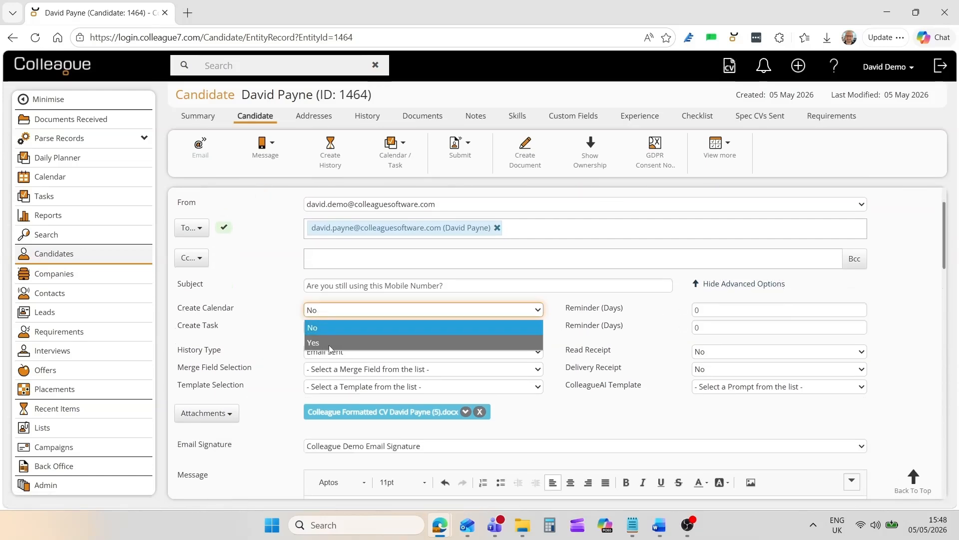
click(286, 344)
click(322, 328)
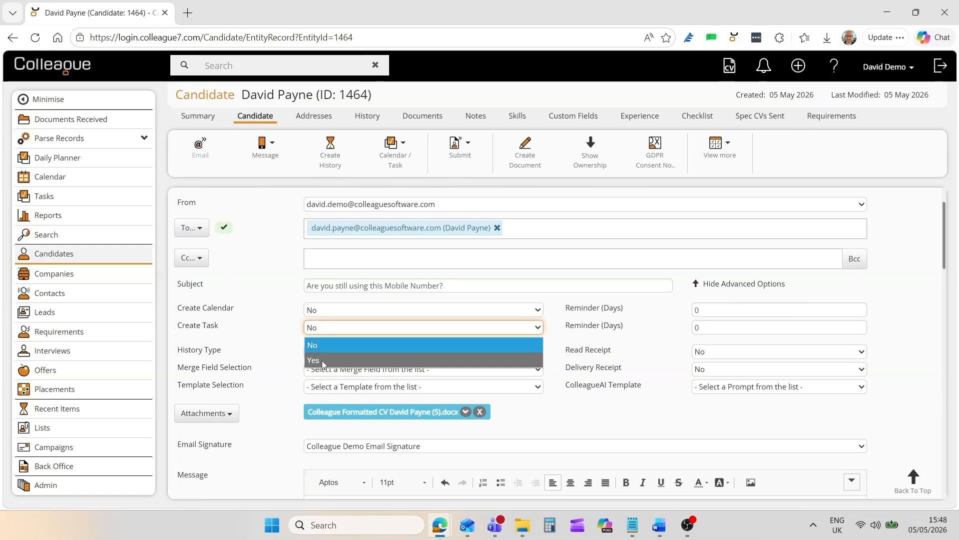
click(315, 330)
click(717, 326)
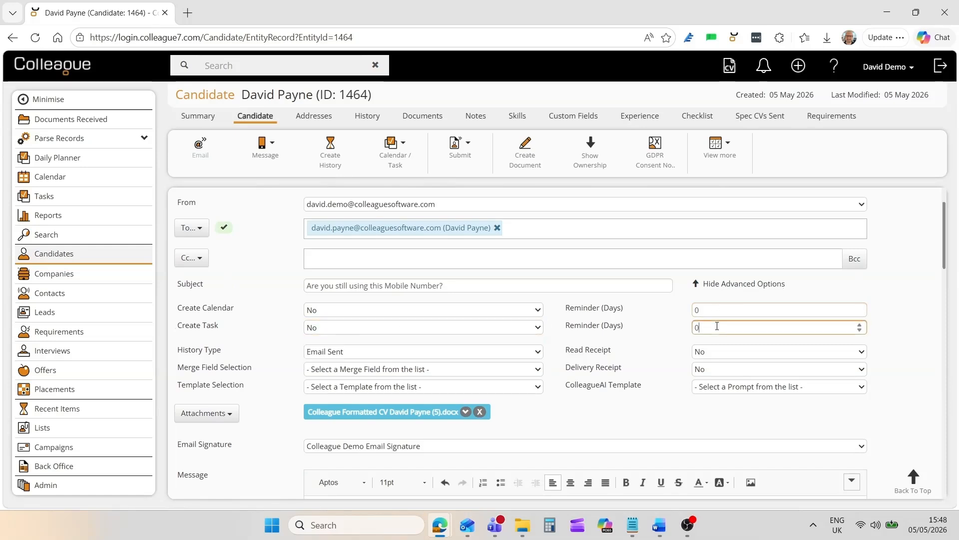
click(640, 340)
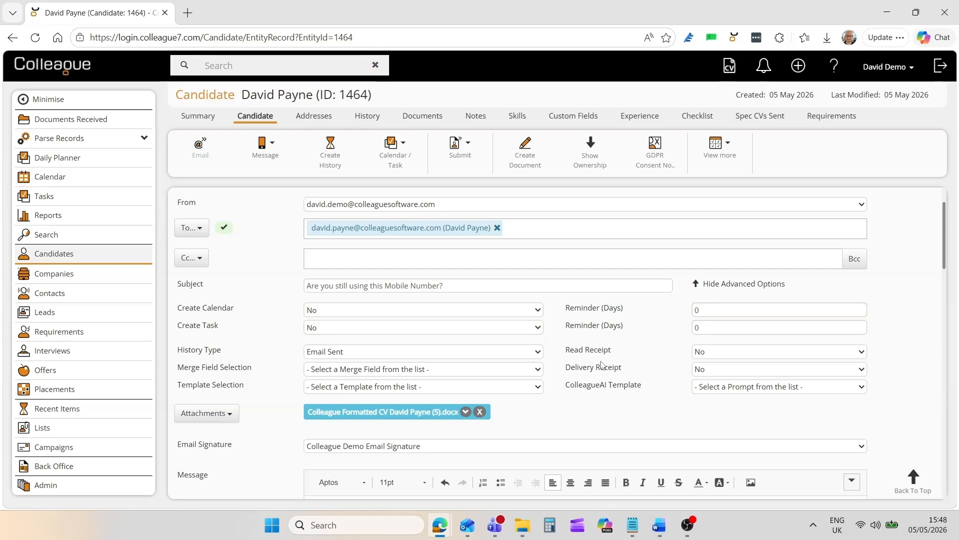
click(372, 369)
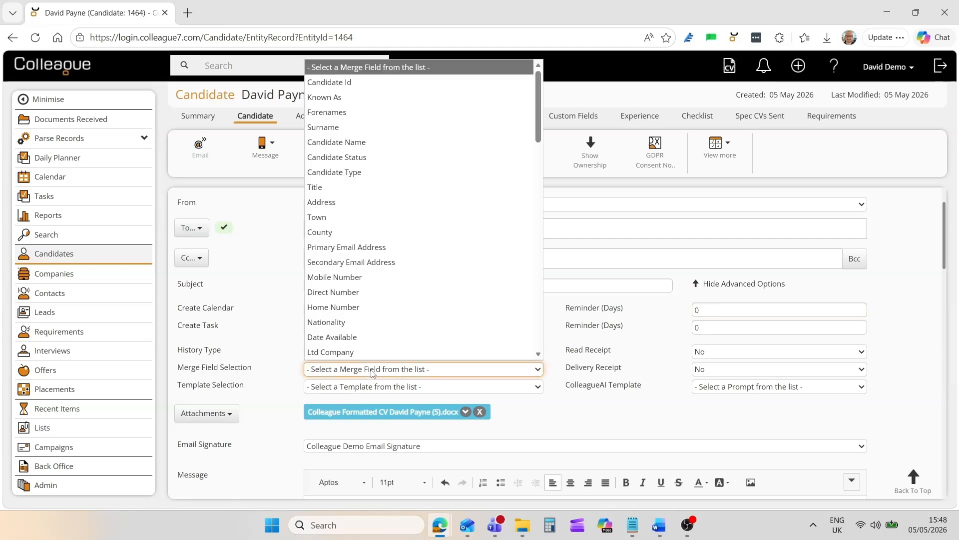
click(278, 343)
scroll(280, 345, down, 1)
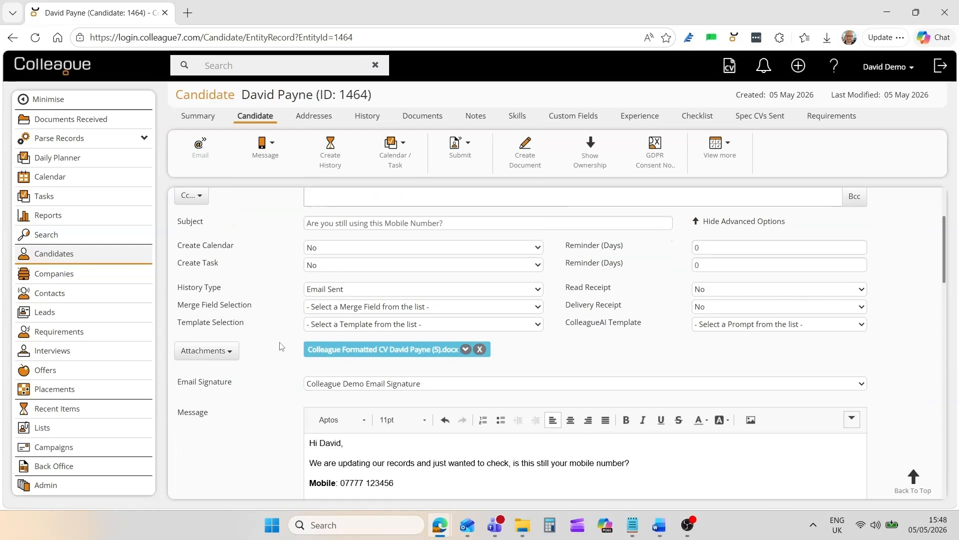
scroll(280, 345, up, 2)
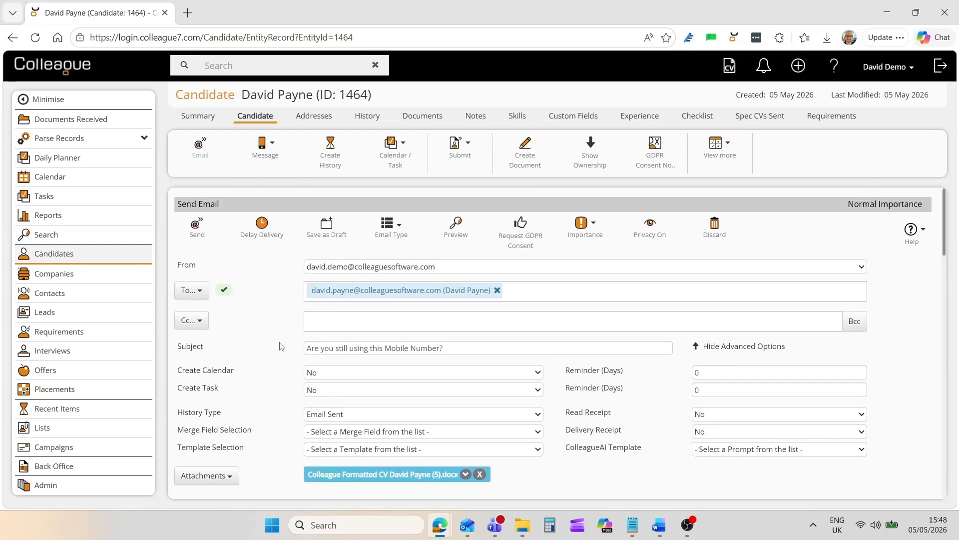
- Hide the advanced options and remove the attached Colleague Formatted CV document from the email
click(727, 347)
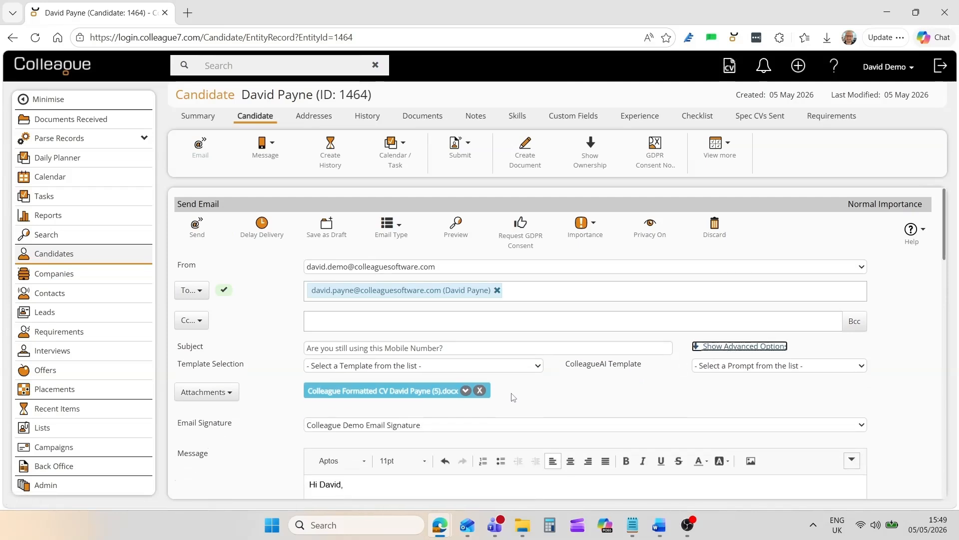
click(502, 393)
click(480, 392)
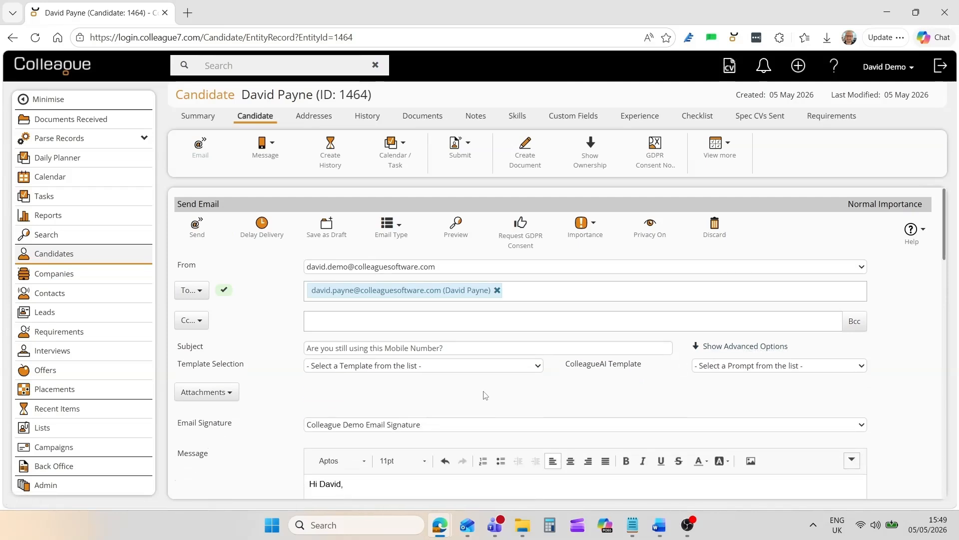
- Generate the message with the ColleagueAI prompt asking whether the candidate is still looking for work, and confirm the response into the email
click(732, 366)
click(731, 398)
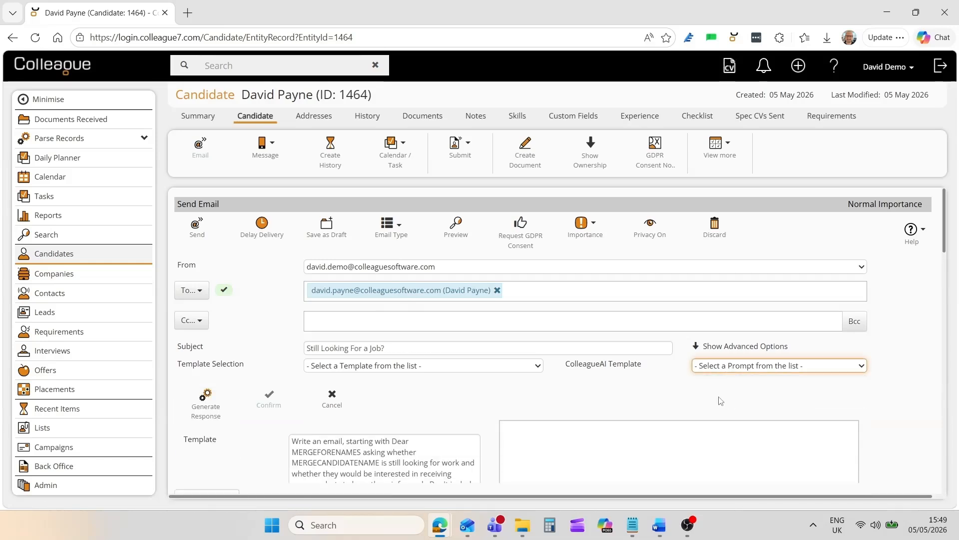
scroll(430, 400, down, 3)
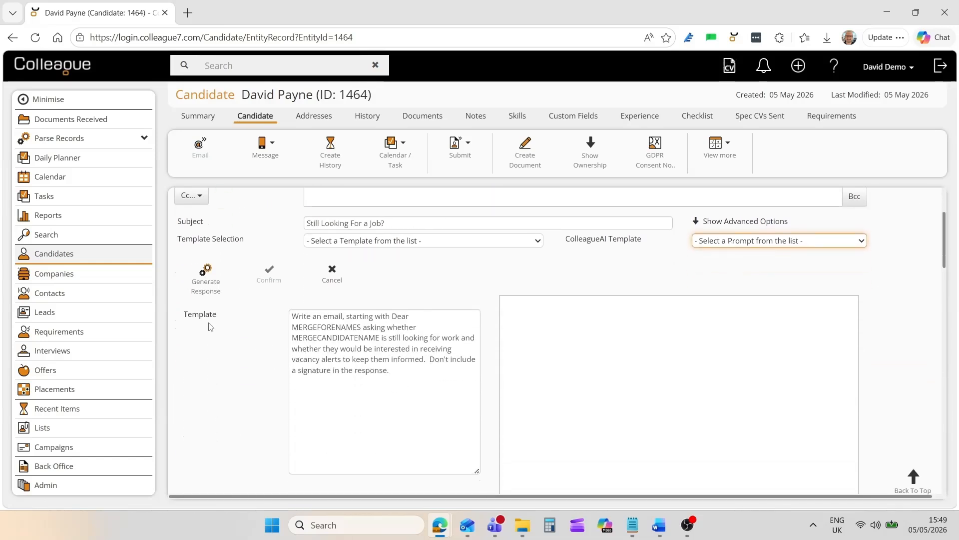
click(204, 279)
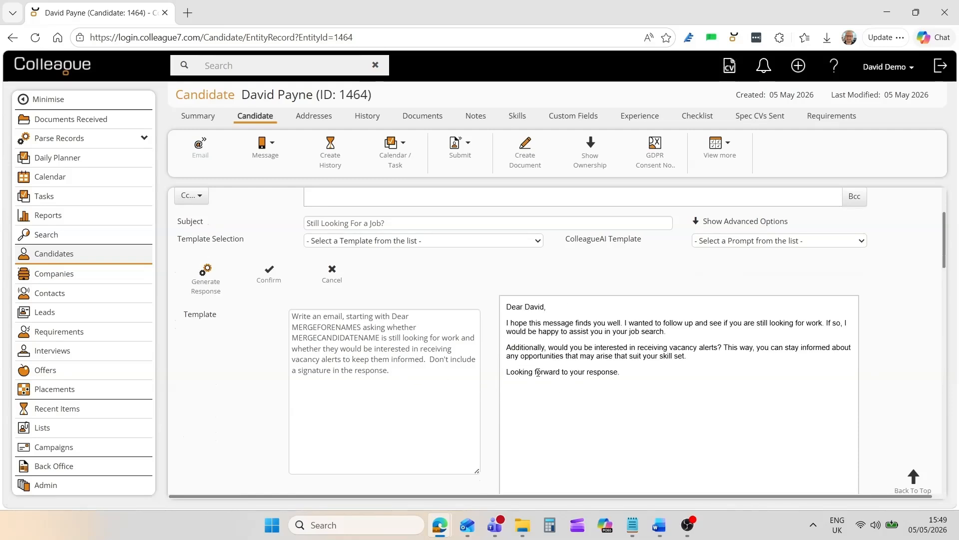
click(269, 274)
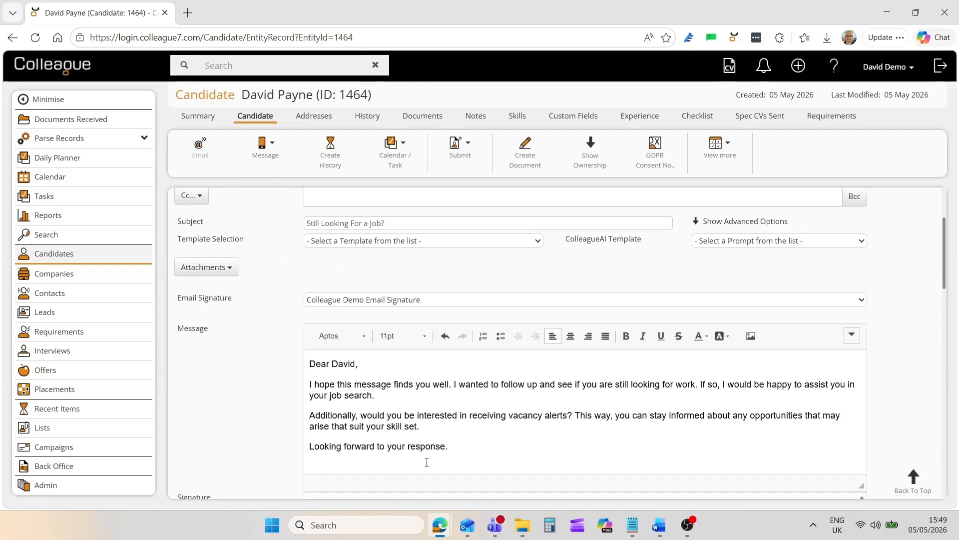
scroll(274, 408, down, 2)
scroll(275, 409, up, 3)
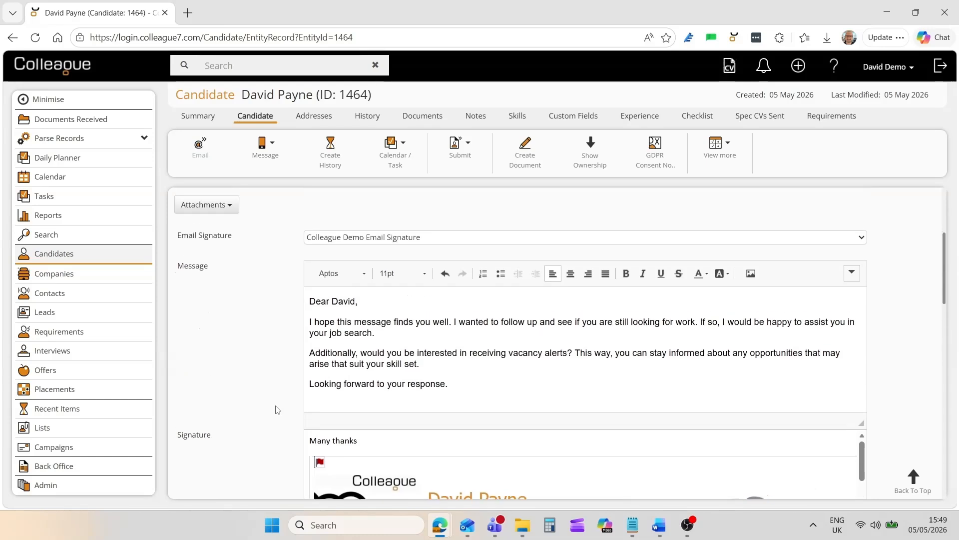
- Open the email's delayed delivery settings, check the Send Date and Send Time fields, and cancel the delay
scroll(276, 408, up, 2)
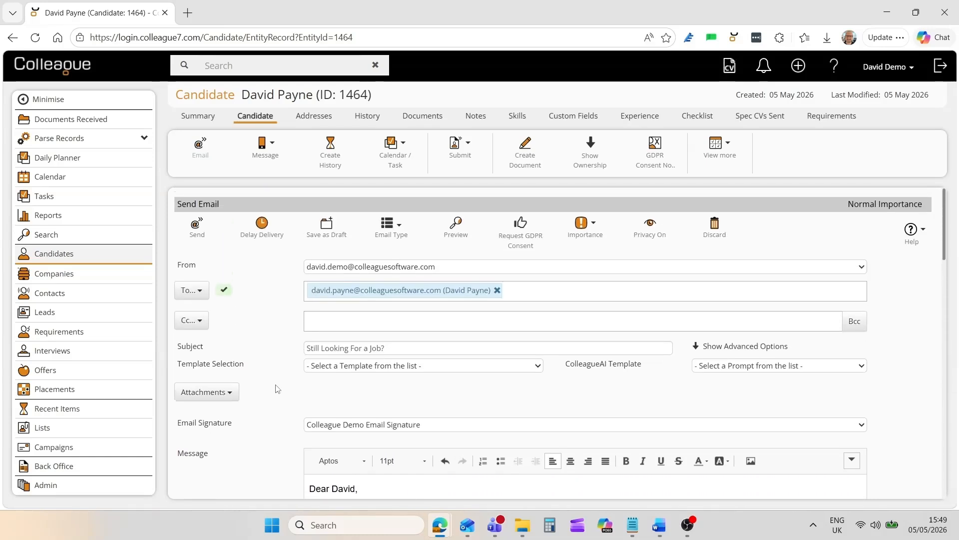
click(261, 235)
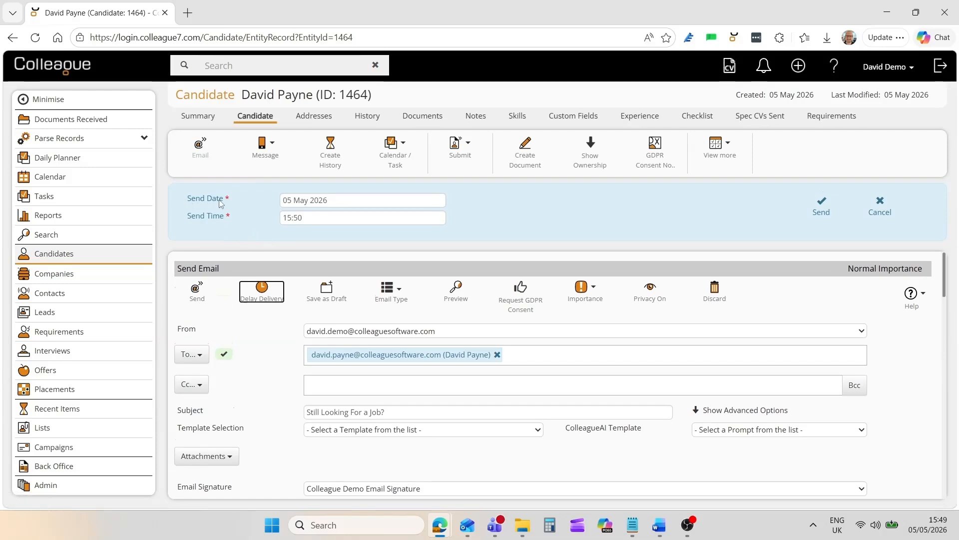
click(341, 197)
click(449, 216)
click(879, 206)
- Look over the Email Type and Importance choices and send the "Still Looking For a Job?" email to the candidate
mouse_move(385, 238)
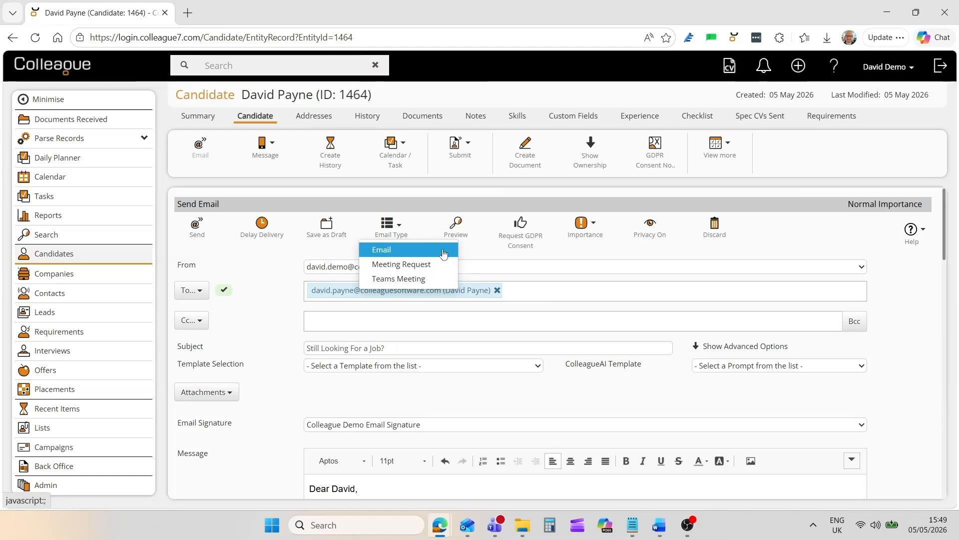
mouse_move(588, 235)
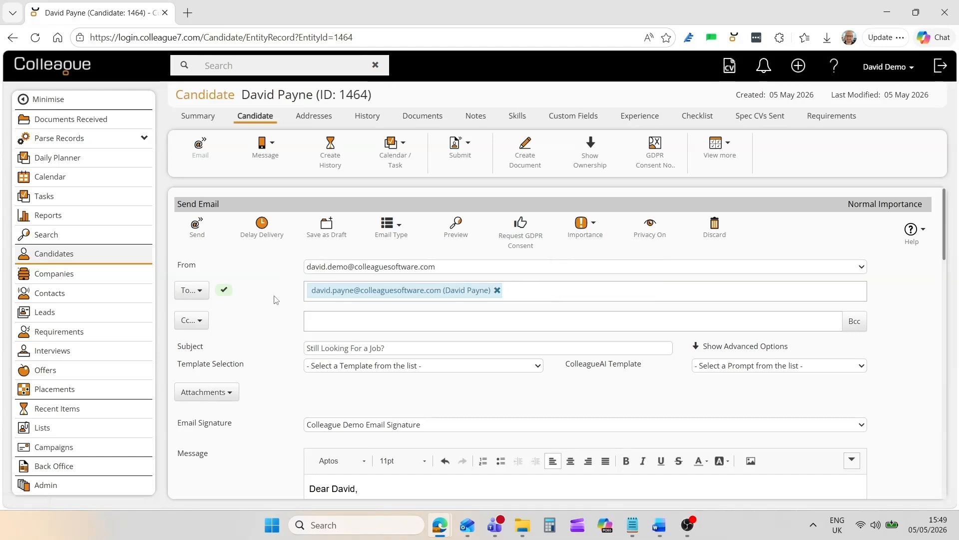
click(197, 234)
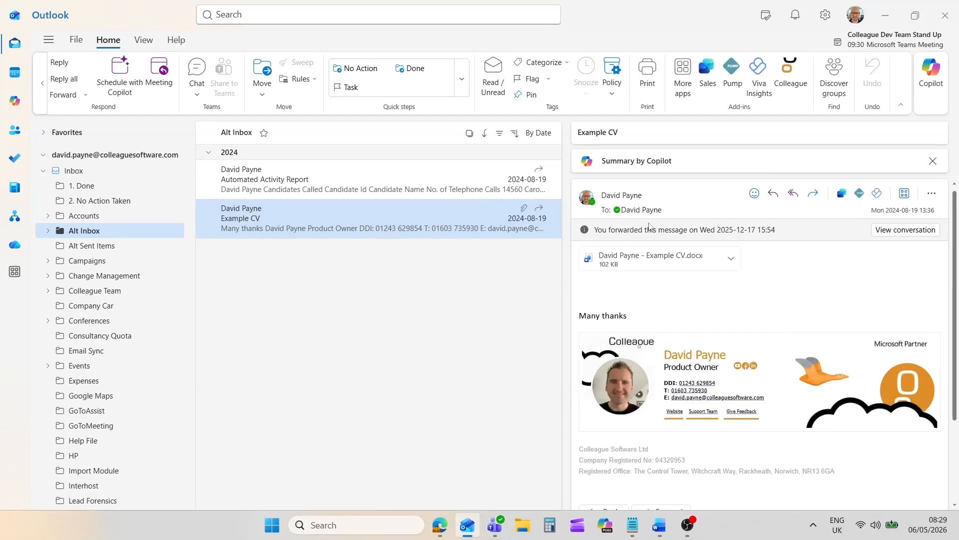
- Open the Colleague add-in for the Example CV email, bring up its new history form, and cancel it
click(791, 75)
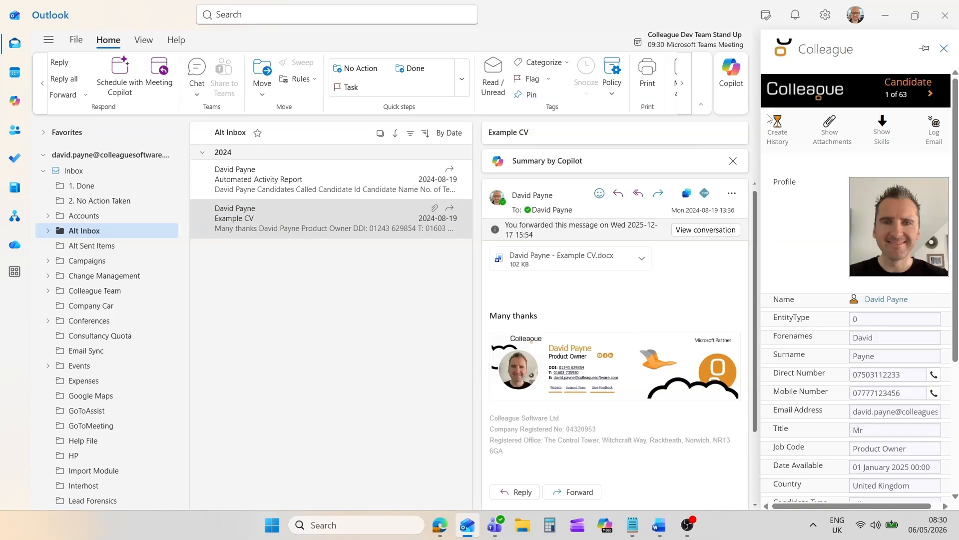
mouse_move(953, 170)
mouse_down()
mouse_move(958, 306)
mouse_move(958, 165)
mouse_up()
click(785, 135)
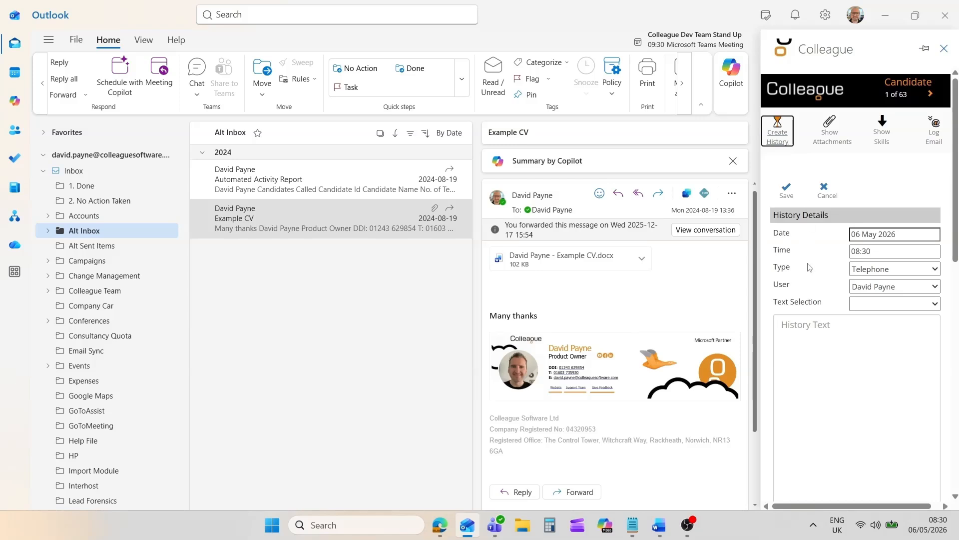
click(826, 192)
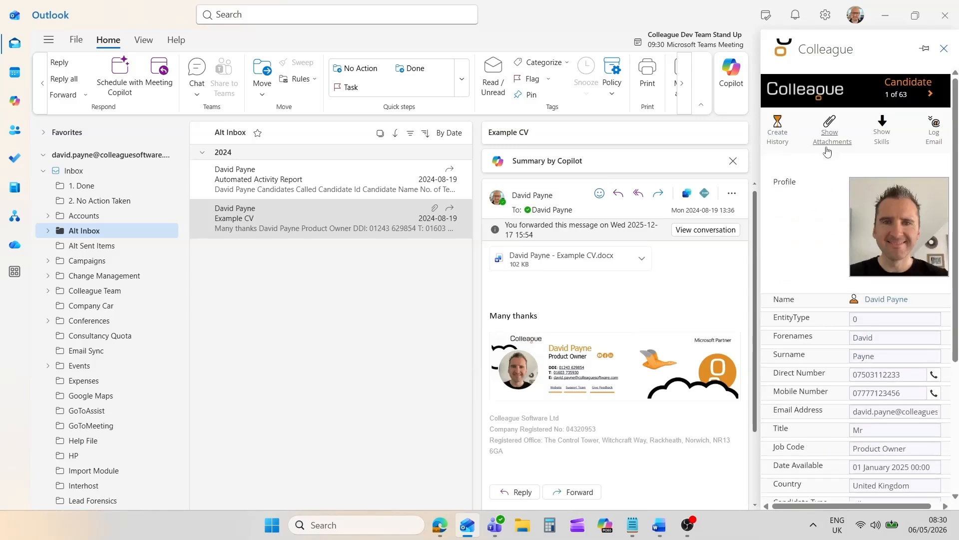
- Show and hide the email's attachment options, including parsing, and show and hide the candidate's skills list
click(829, 129)
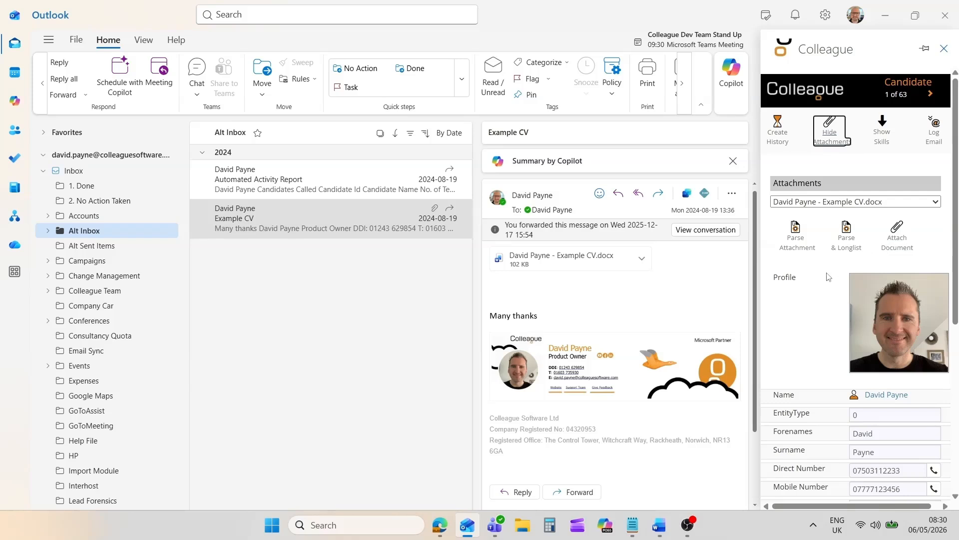
click(830, 147)
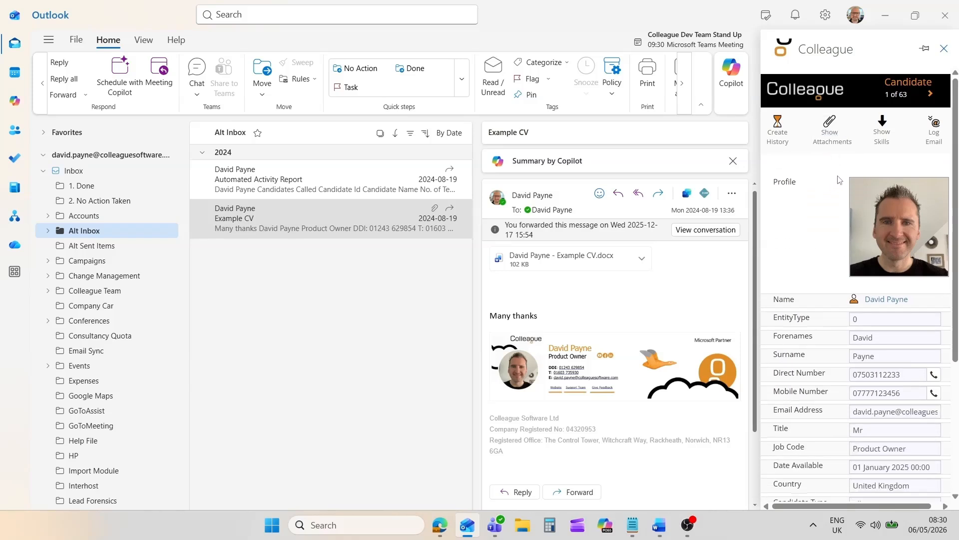
click(881, 145)
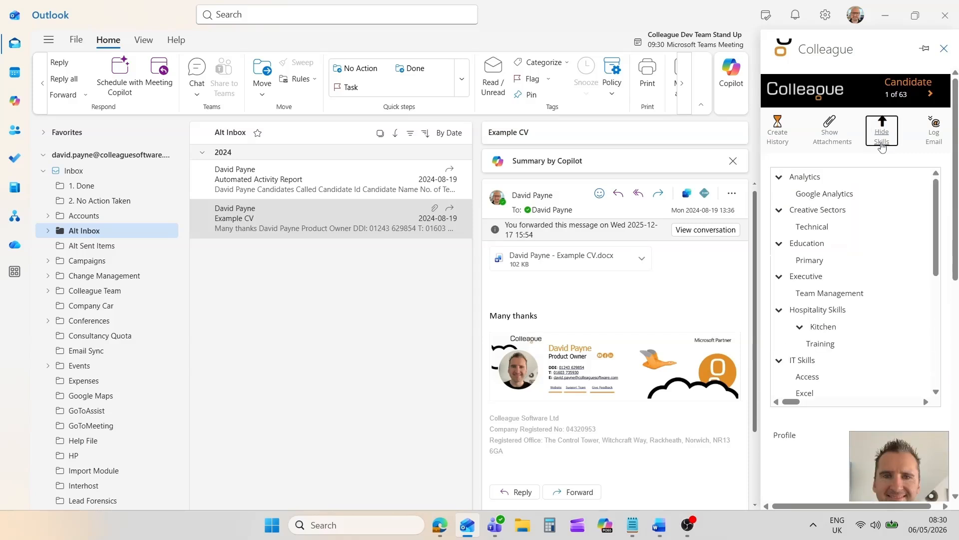
click(882, 145)
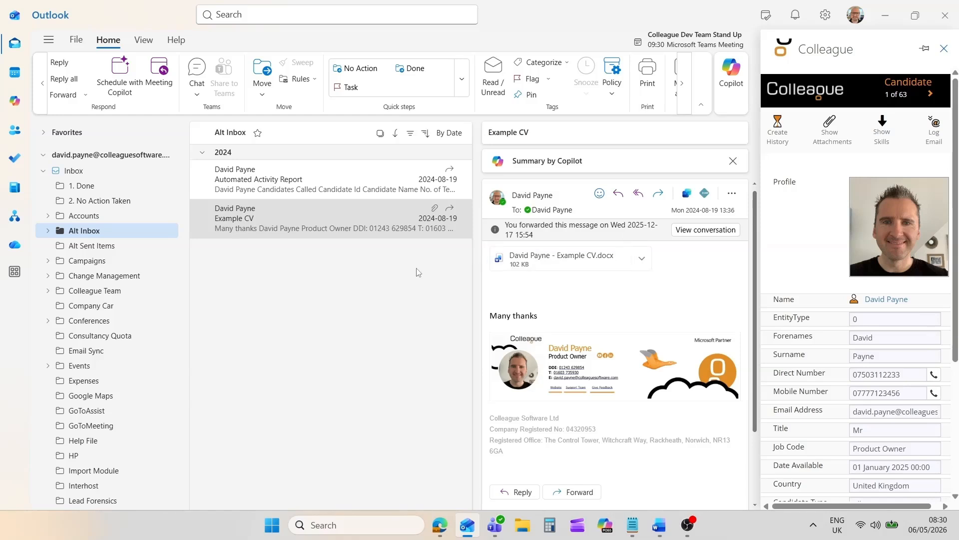
- Start a new email in a maximised window and open the Colleague add-in alongside the message
click(43, 85)
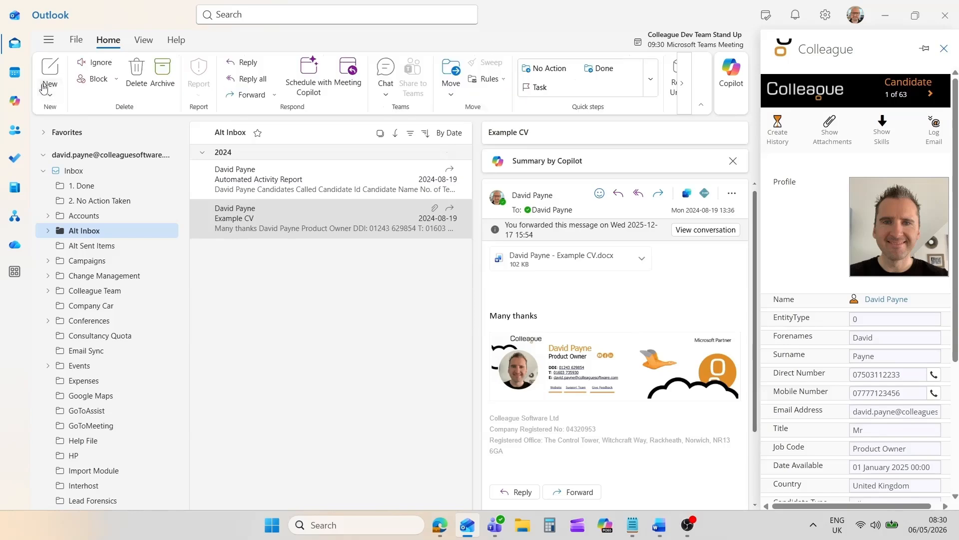
click(49, 73)
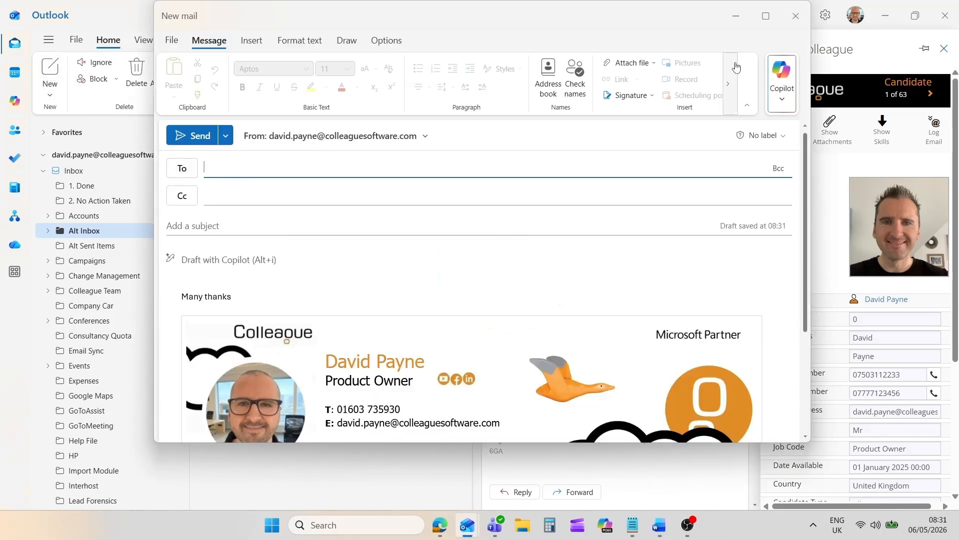
click(766, 15)
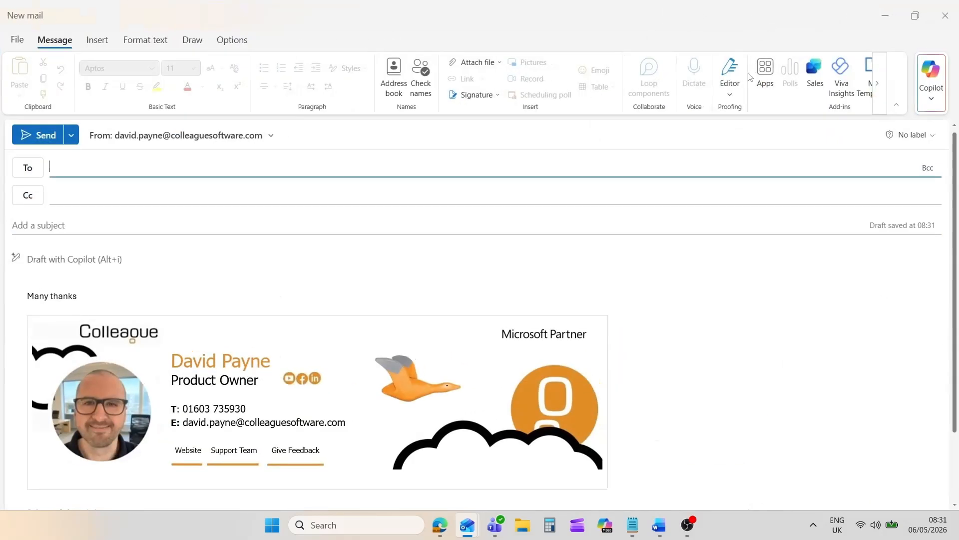
click(430, 256)
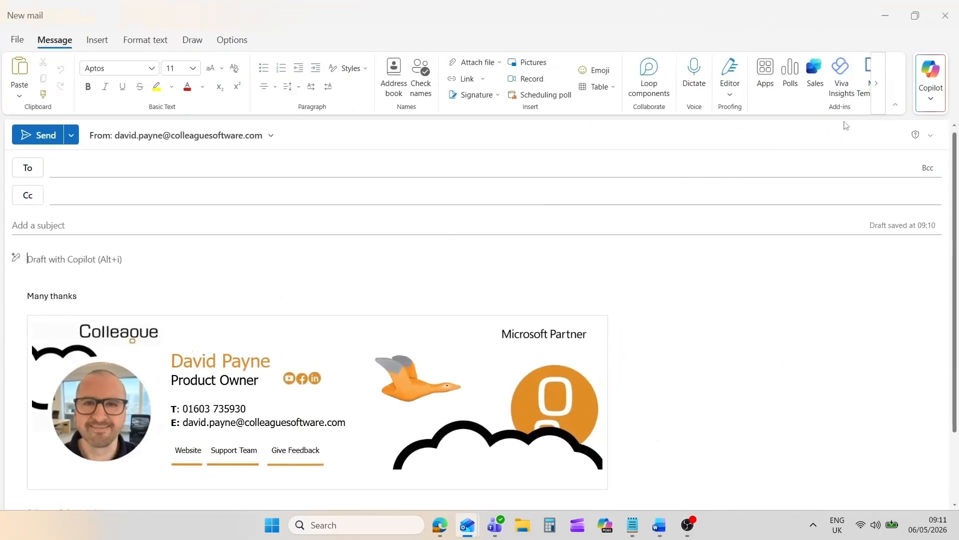
click(875, 107)
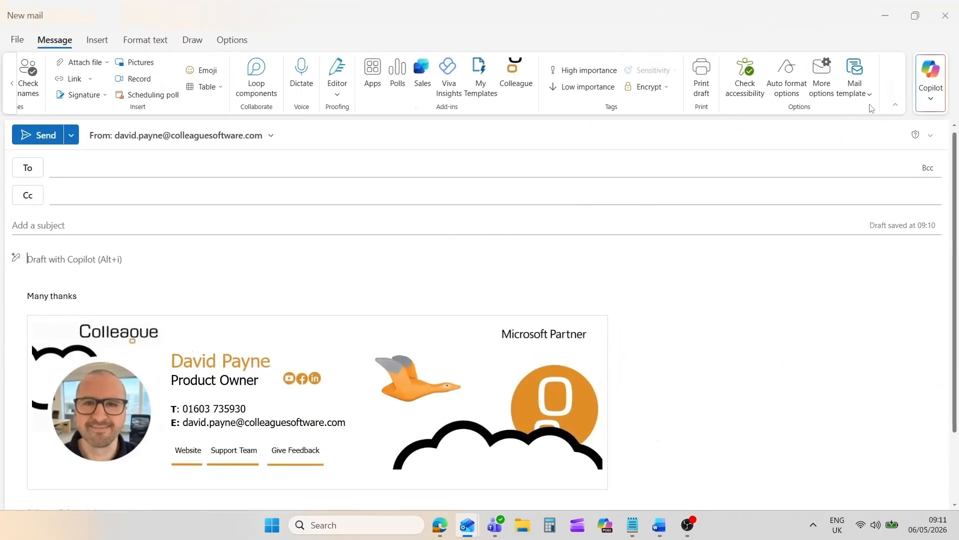
click(515, 75)
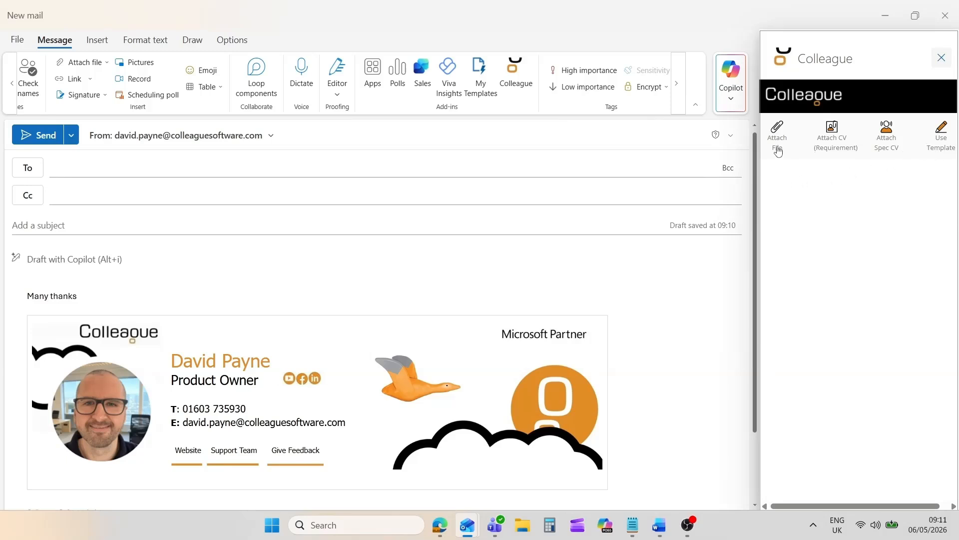
- Start attaching a Colleague file of type Candidate, search by the candidate's ID, and select the matching record
click(778, 150)
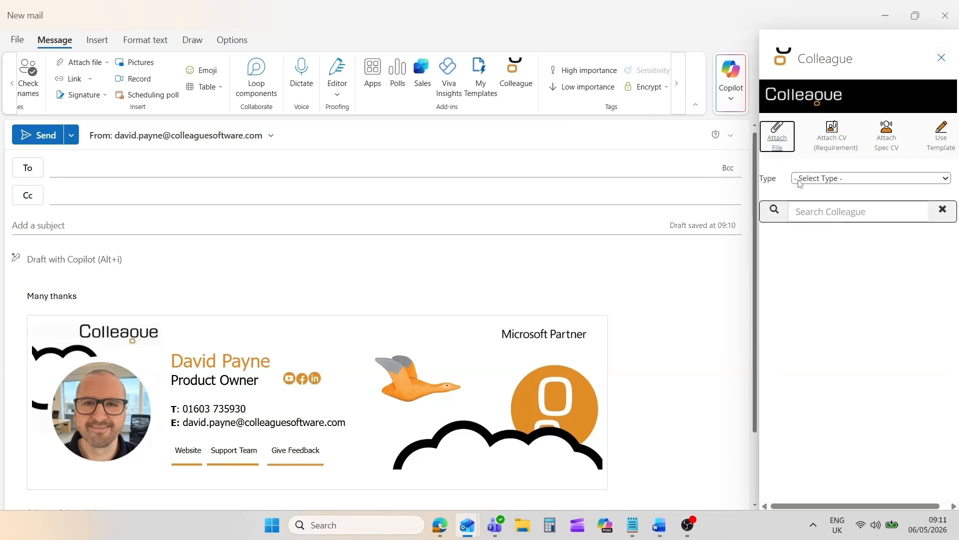
click(800, 183)
click(801, 208)
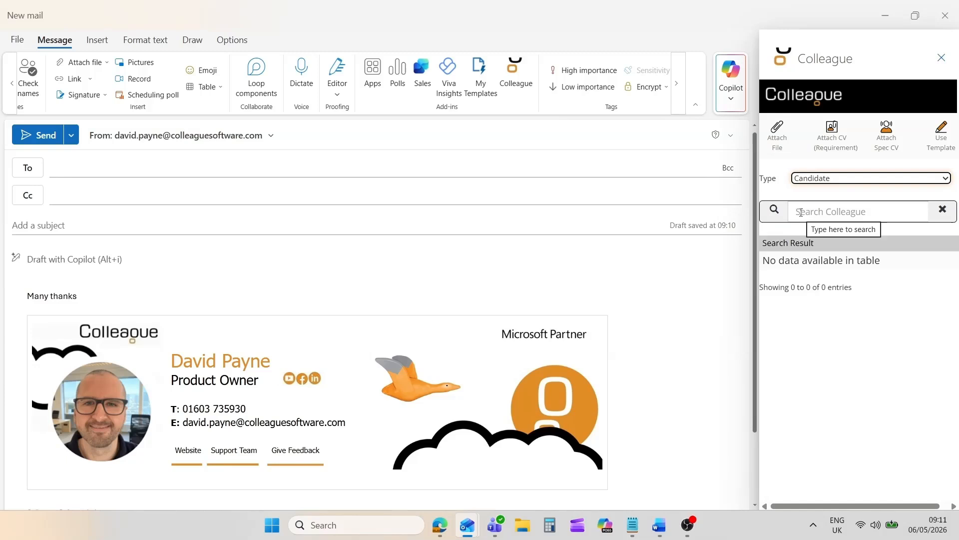
click(801, 212)
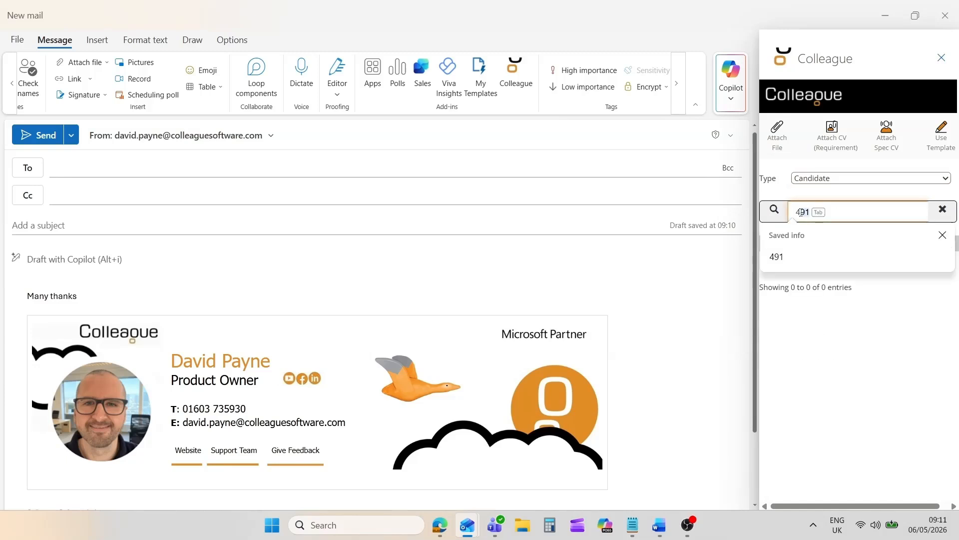
click(781, 257)
click(776, 217)
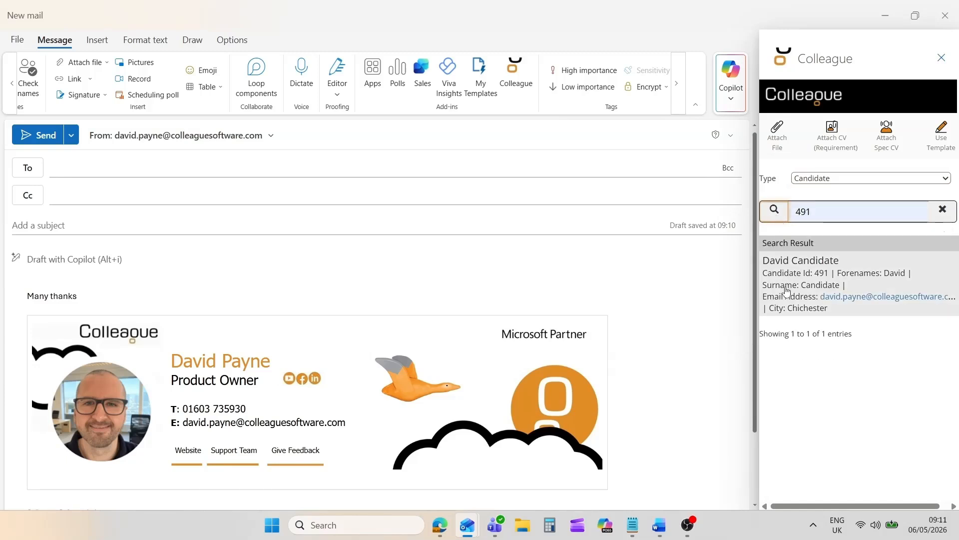
click(801, 278)
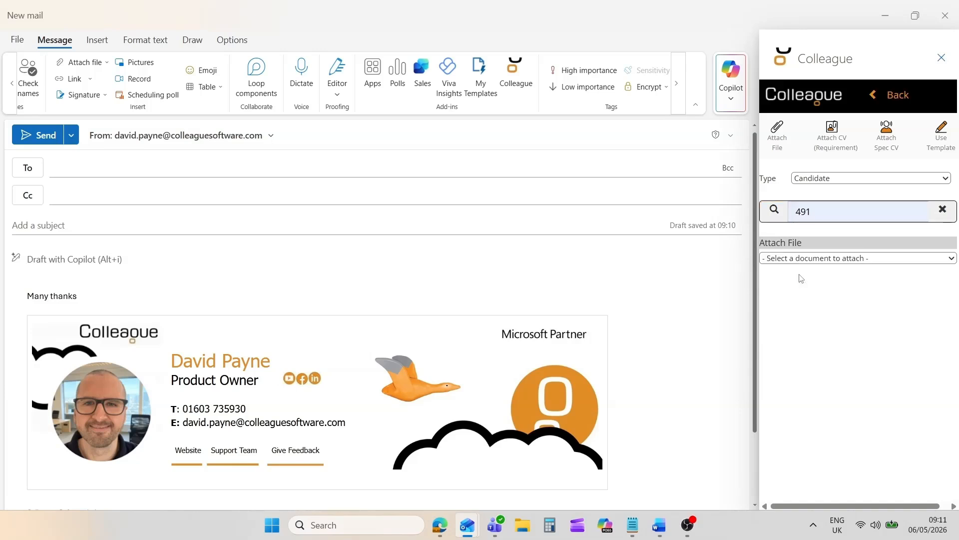
- Attach the candidate's Example CV.docx and Profile (76).pdf to the email, dismissing the OneDrive upload suggestion
click(796, 259)
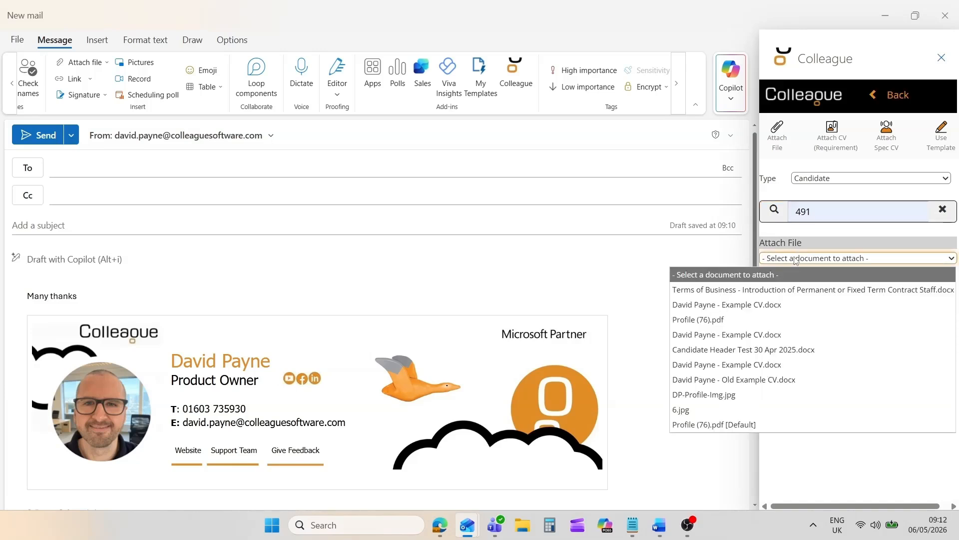
click(774, 305)
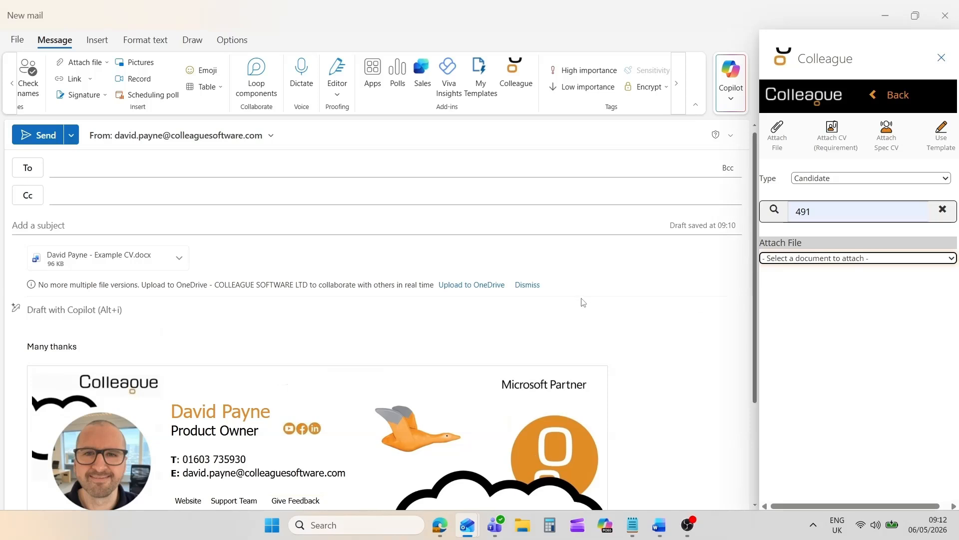
click(525, 284)
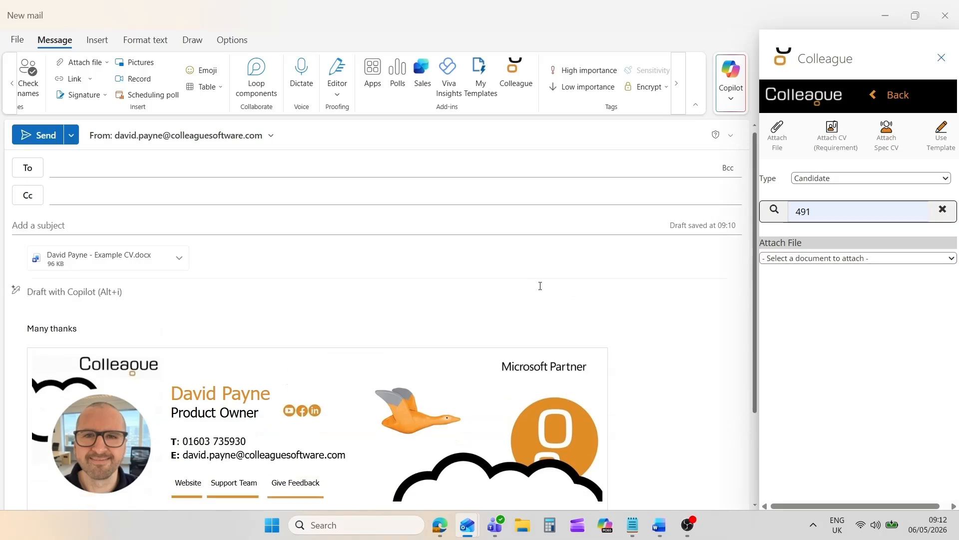
click(799, 259)
click(710, 318)
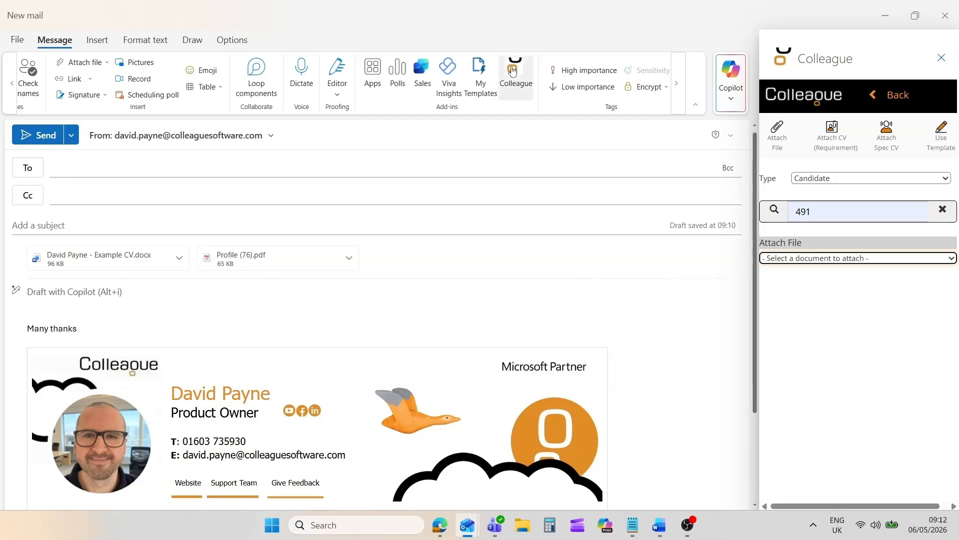
- Start attaching a requirement CV, search requirements for "account manager", and select the 25.03.02 Company Account Manager requirement
click(515, 70)
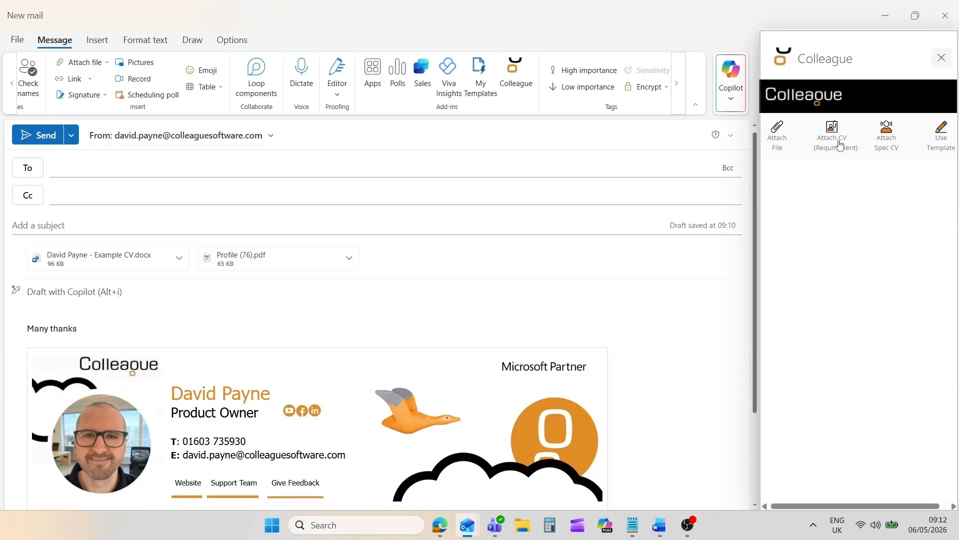
click(833, 154)
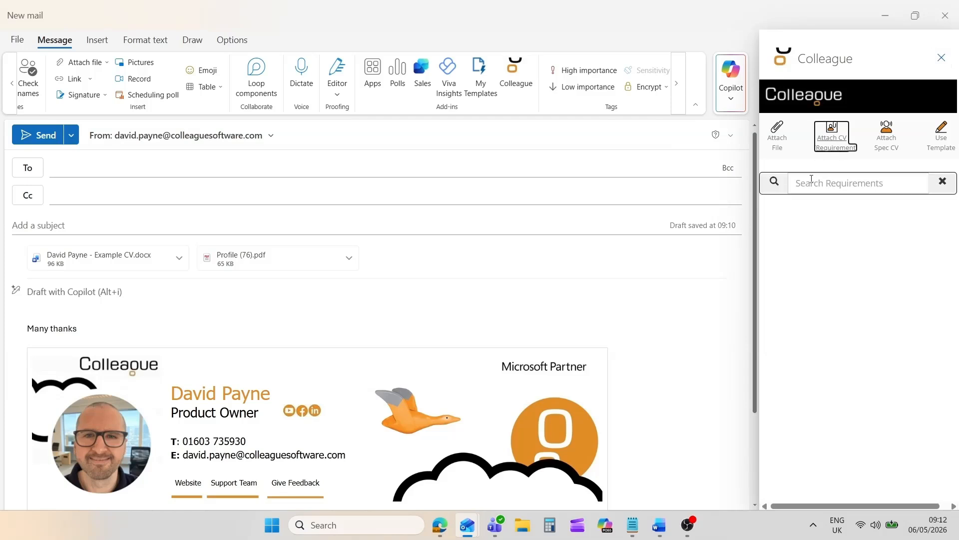
click(809, 180)
text(acco)
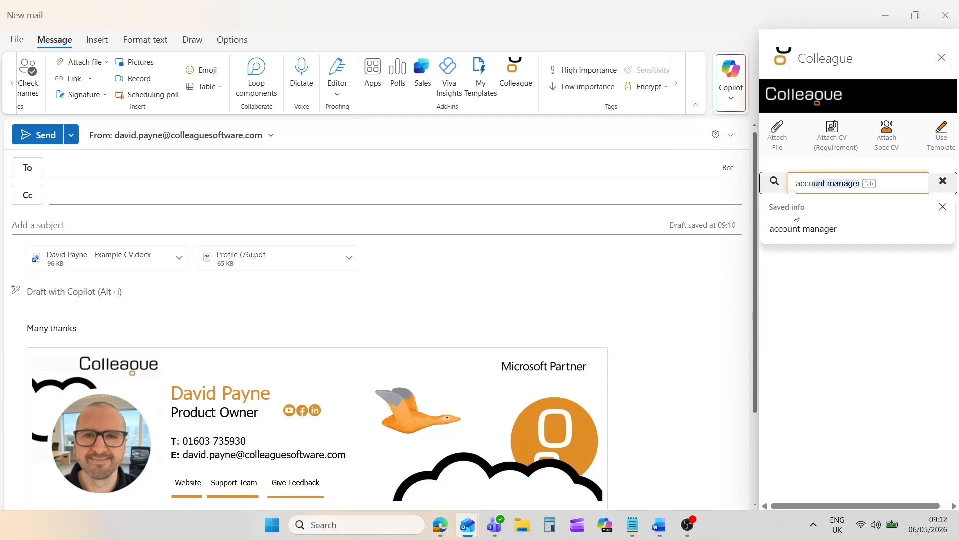
click(802, 228)
click(774, 182)
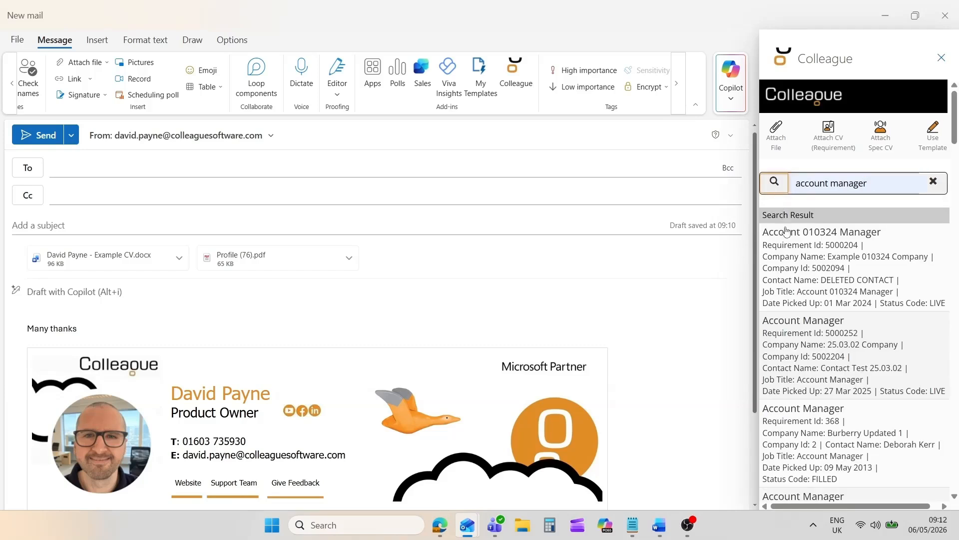
click(797, 349)
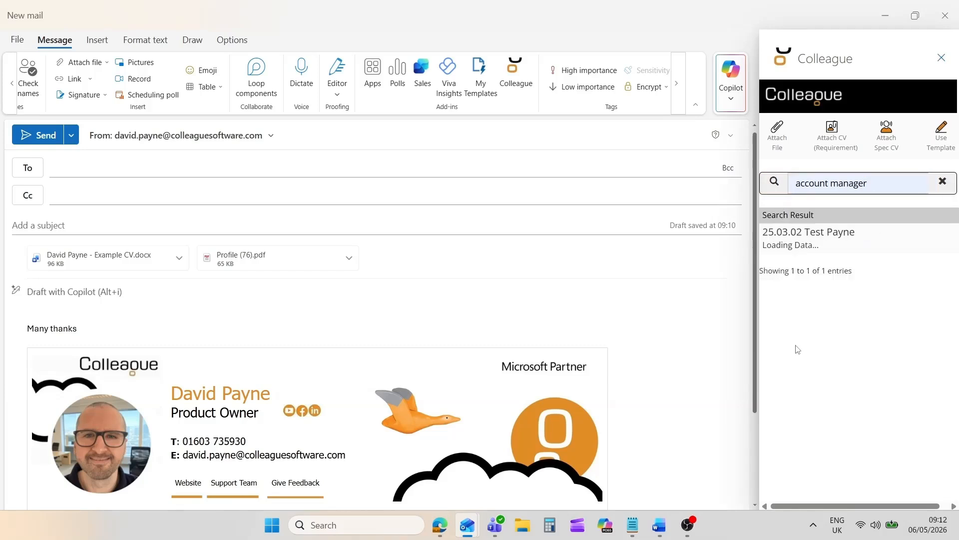
- Choose the candidate on the requirement and attach their default document, Colleague Formatted CV 01 May 2025.docx
click(822, 242)
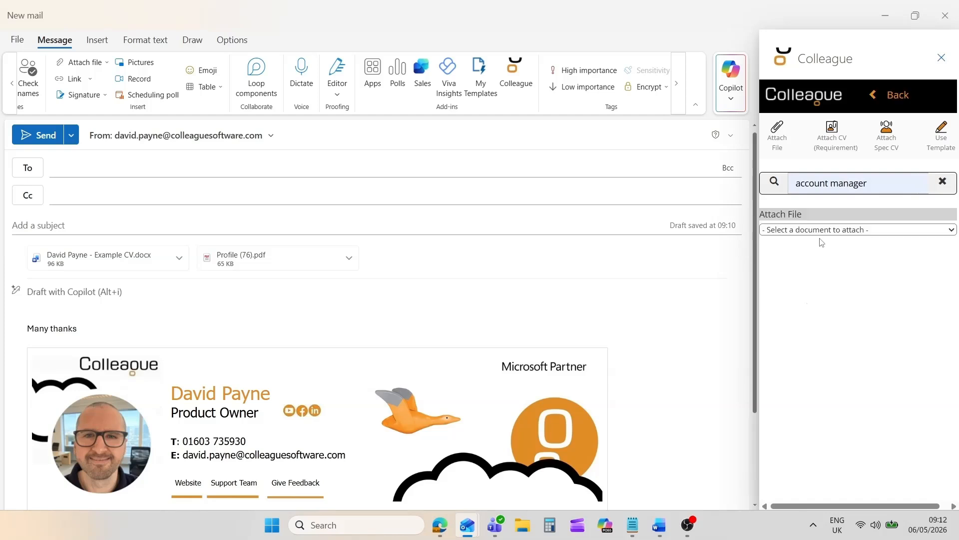
click(802, 231)
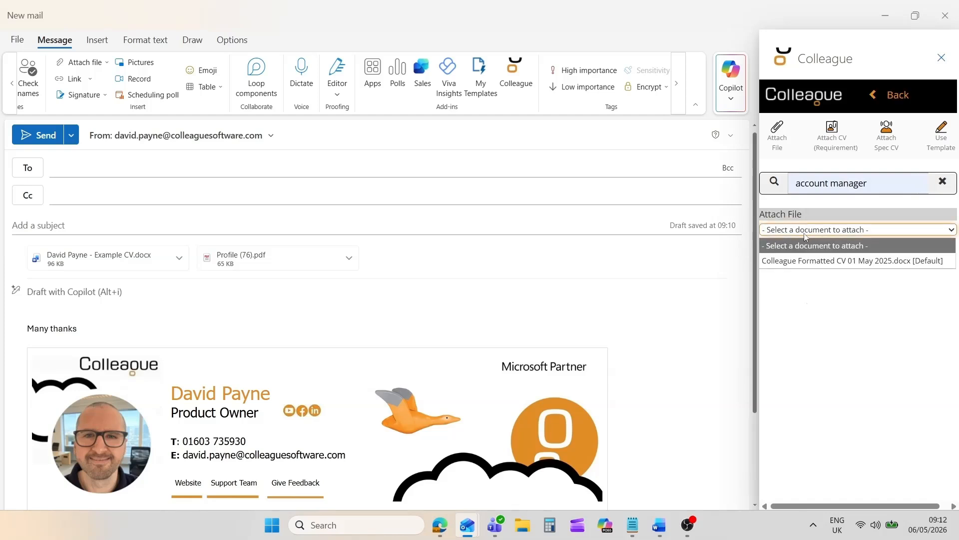
click(815, 257)
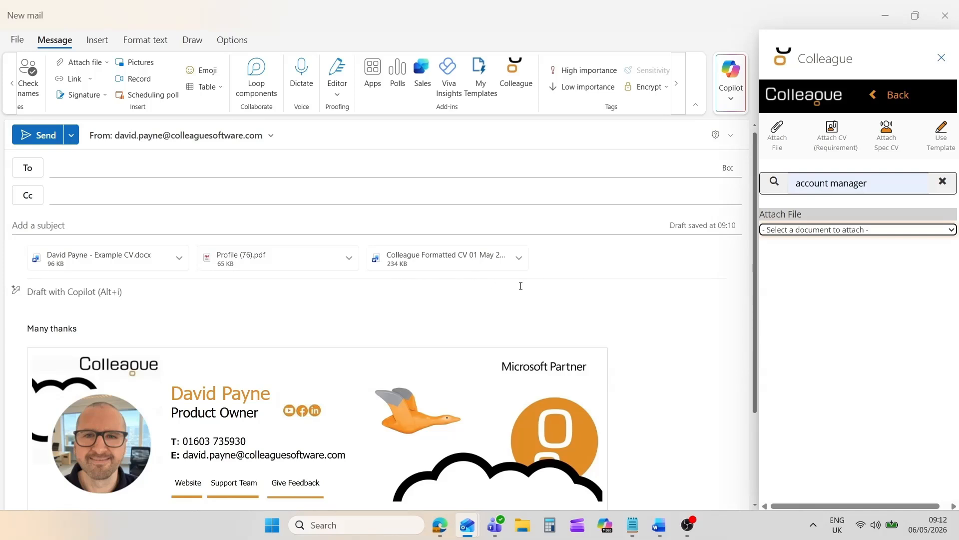
- Attach a spec CV, finding the candidate by ID and choosing the Example CV.docx listed directly above Candidate Header Test 30 Apr 2025.docx
click(515, 80)
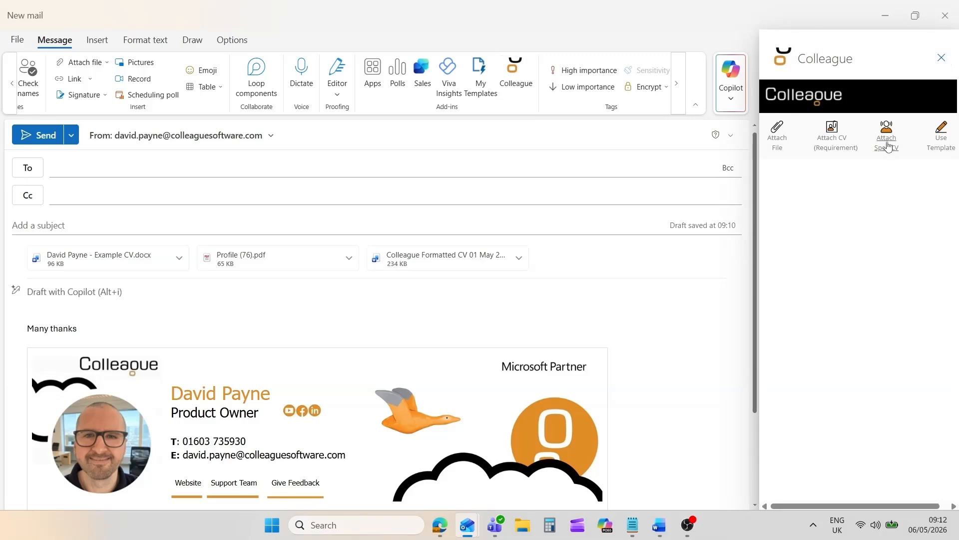
click(889, 149)
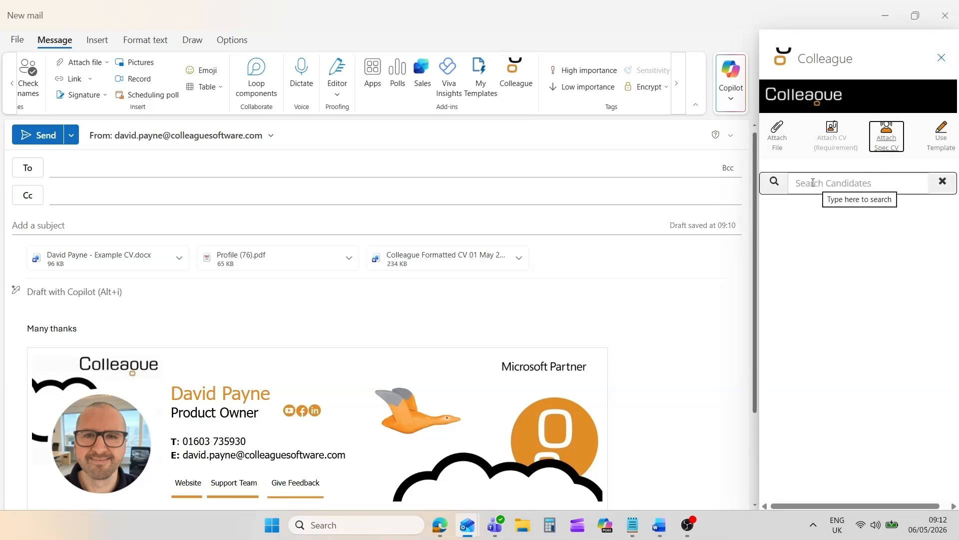
click(813, 182)
text(491)
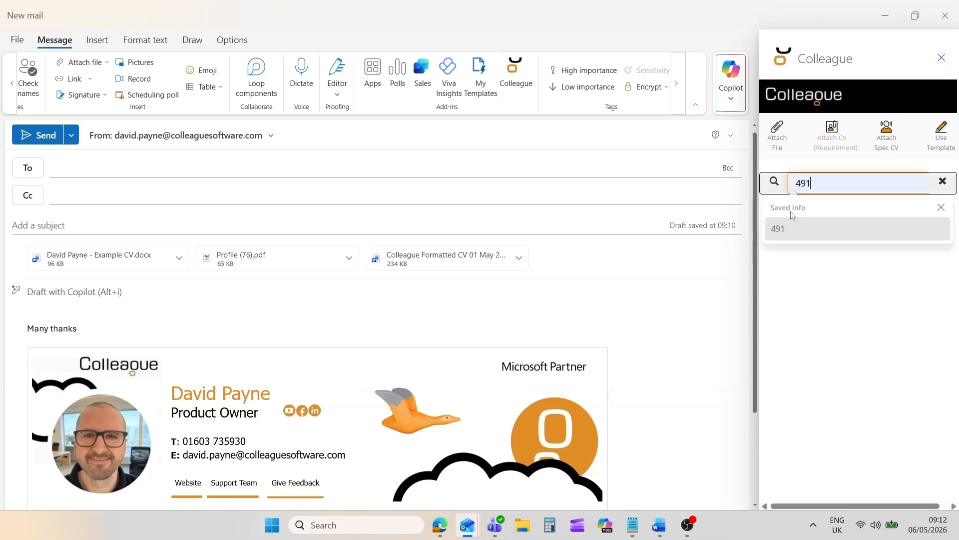
click(775, 182)
click(783, 242)
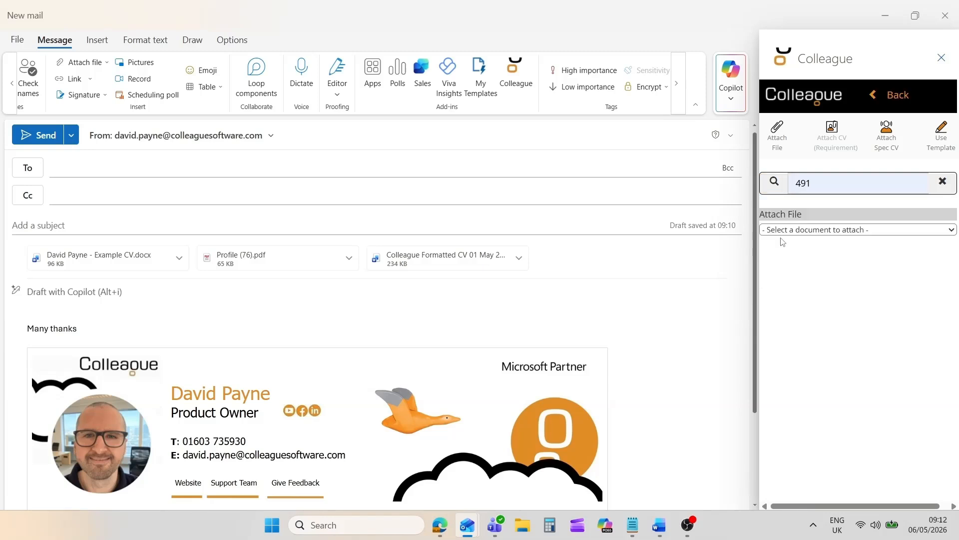
click(788, 231)
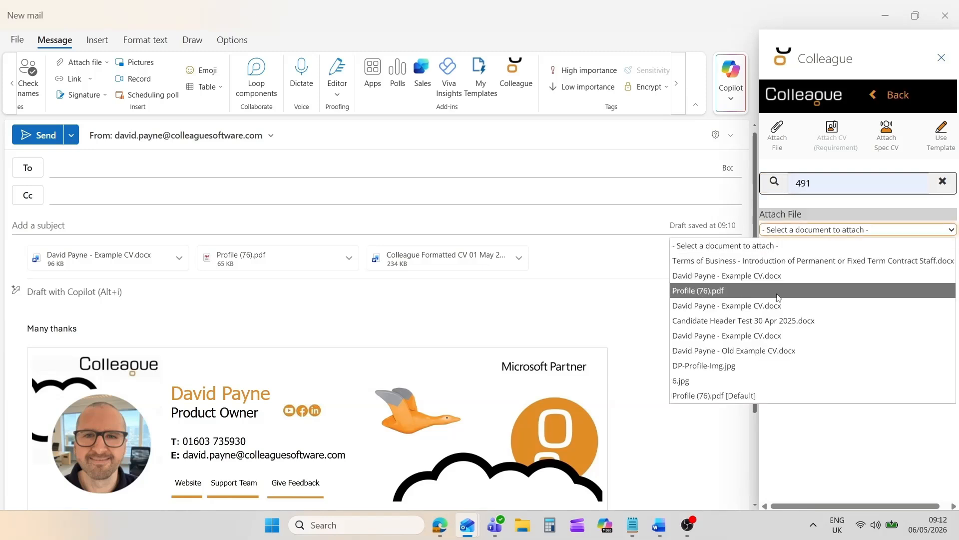
click(777, 308)
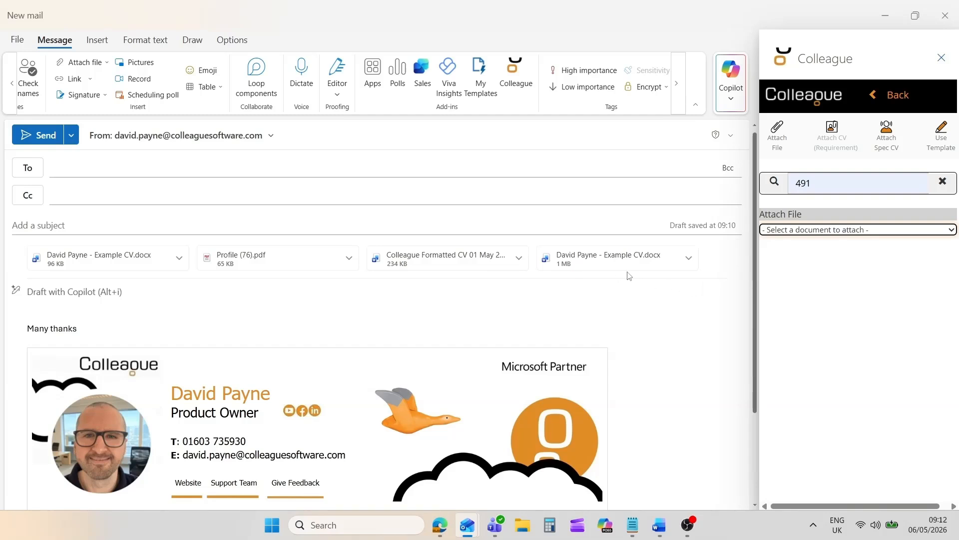
- Start using an email template of type Candidate and choose "Are you still using this Mobile Number?"
click(516, 75)
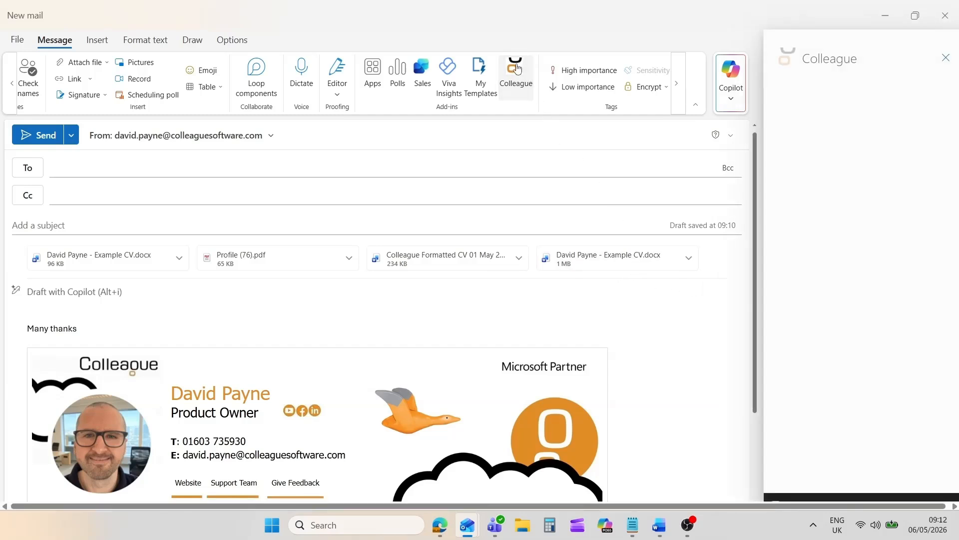
click(941, 142)
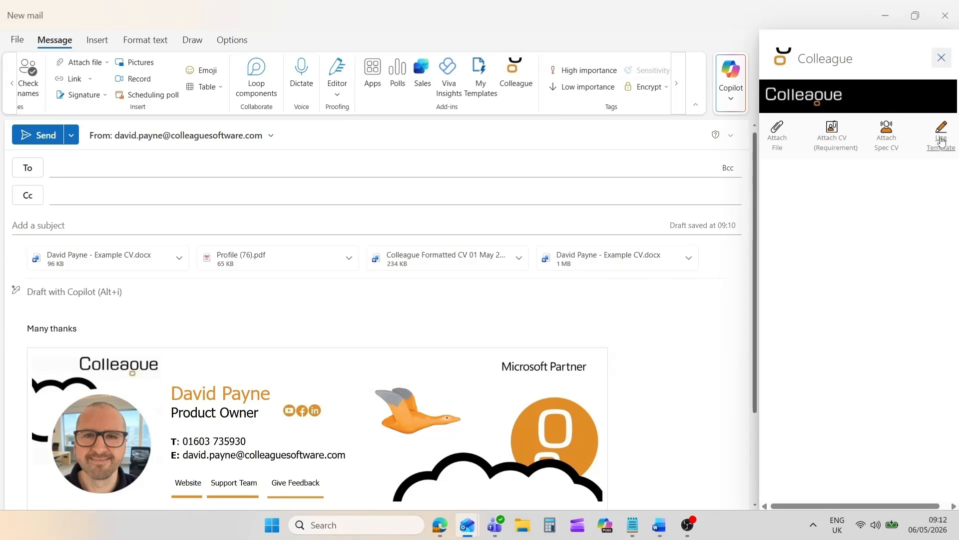
click(820, 180)
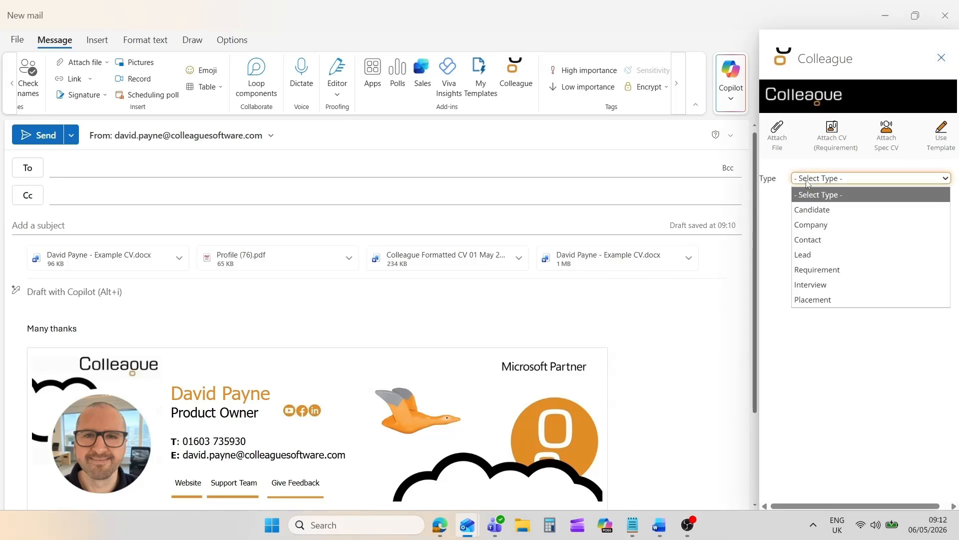
click(828, 214)
click(829, 212)
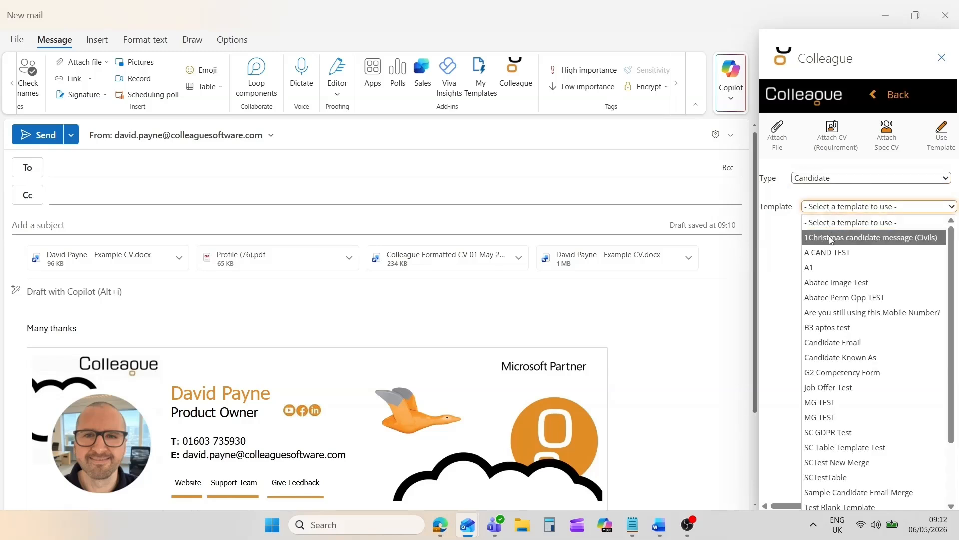
click(836, 313)
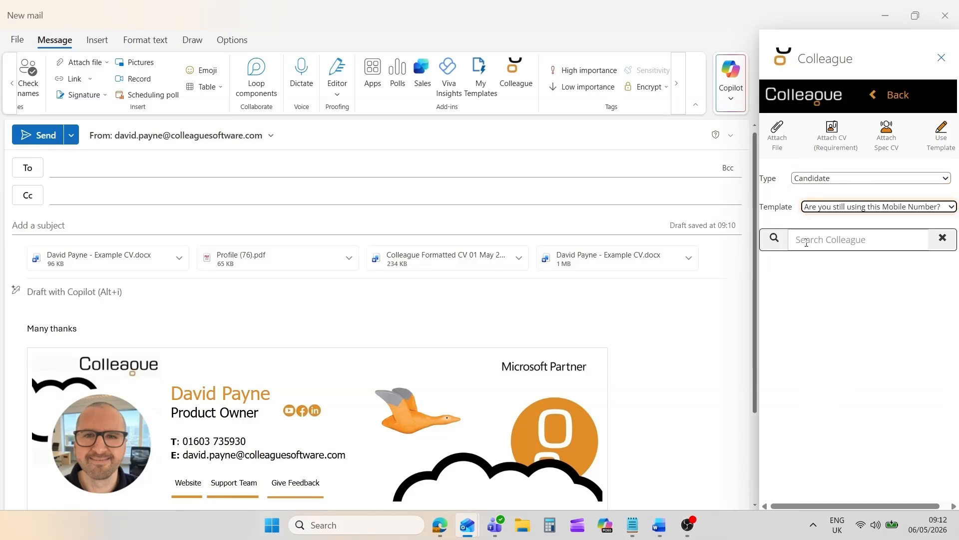
- Search for the candidate by ID, apply the template to the email with their record, and close the add-in pane
click(806, 242)
text(491)
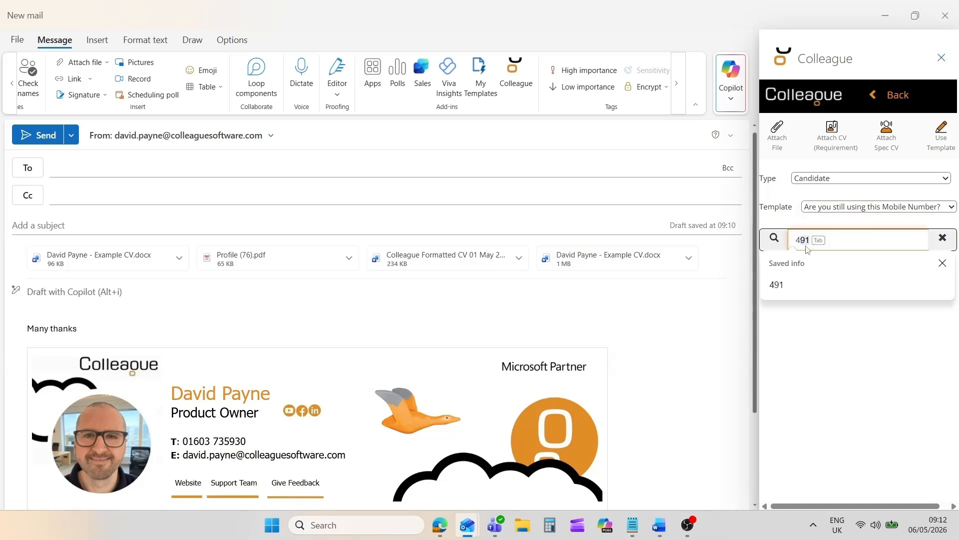
click(799, 289)
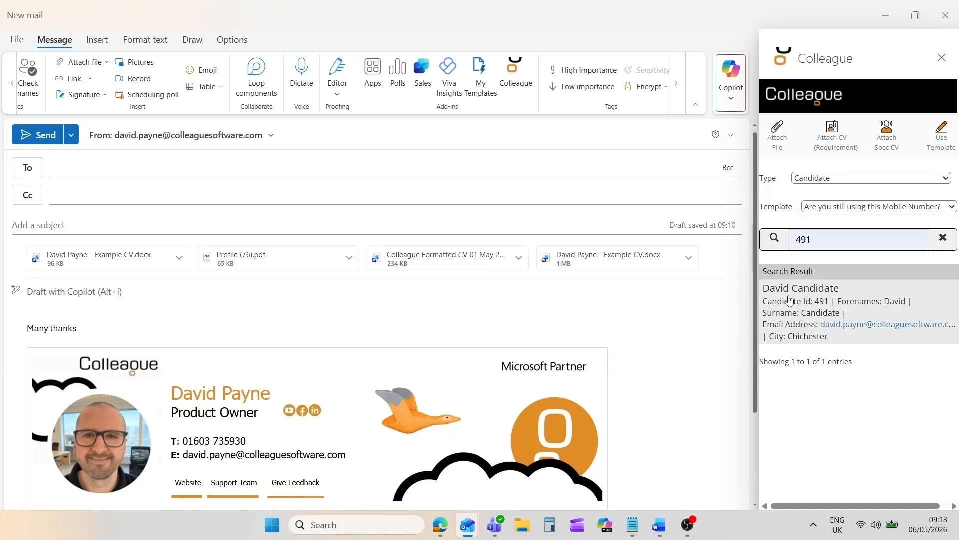
click(790, 300)
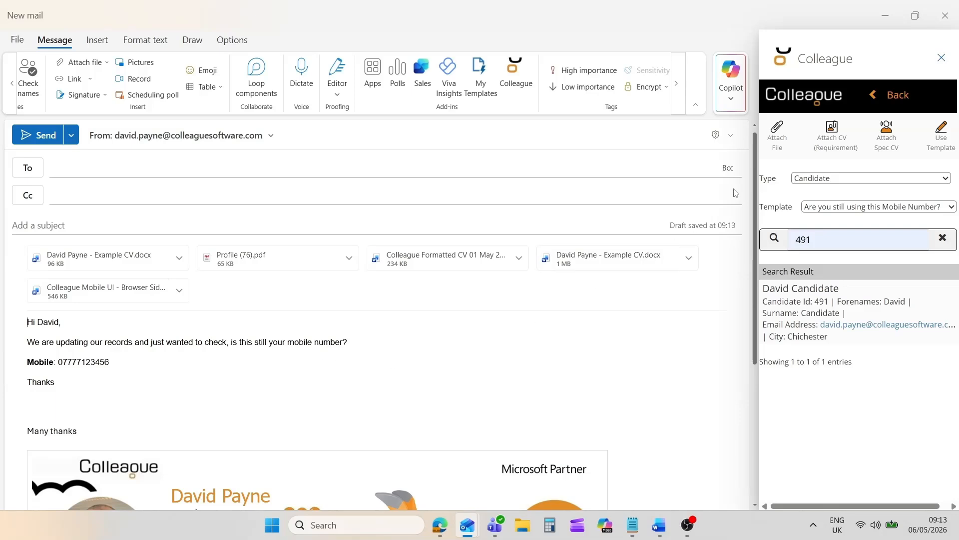
click(941, 58)
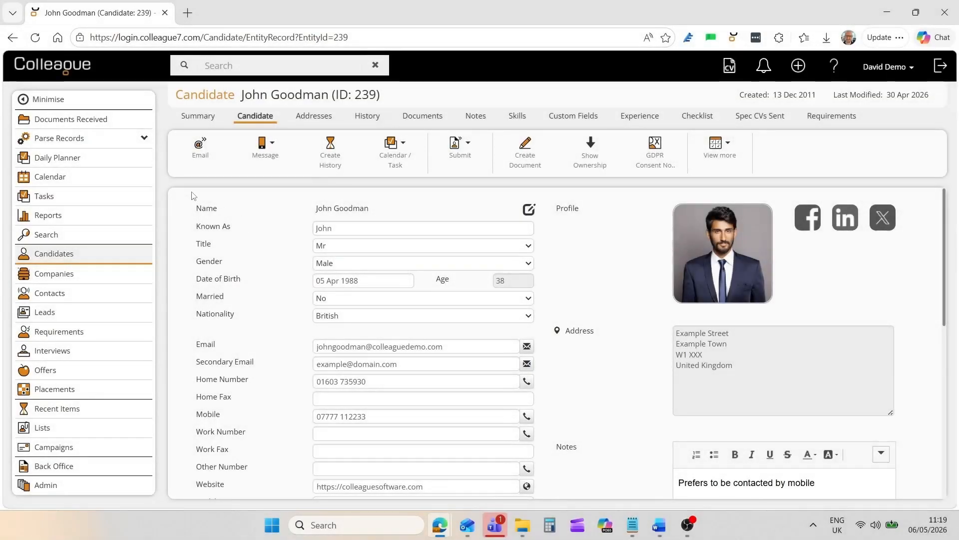
- Open the Calendar and Tasks pages in separate browser tabs and view the calendar by week, day and month
ctrl+click(56, 180)
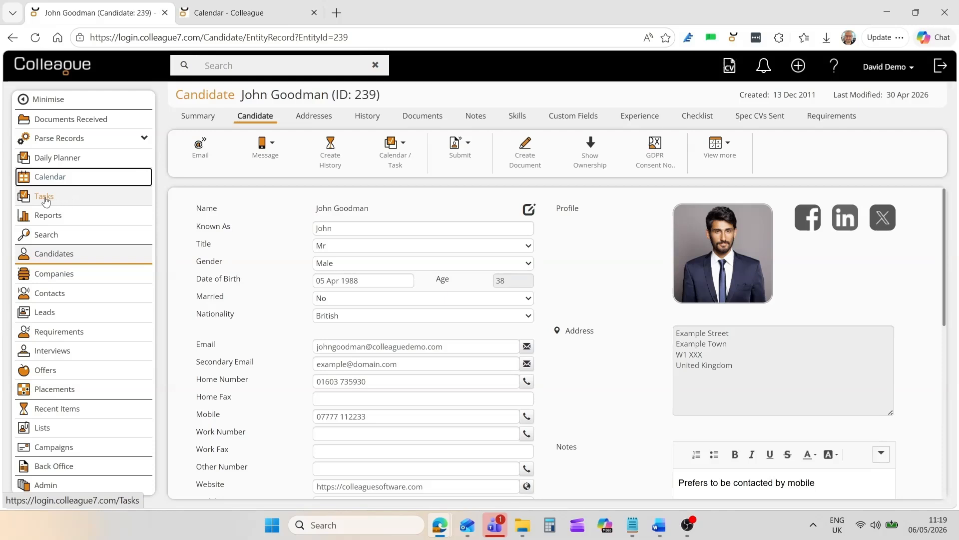
ctrl+click(46, 200)
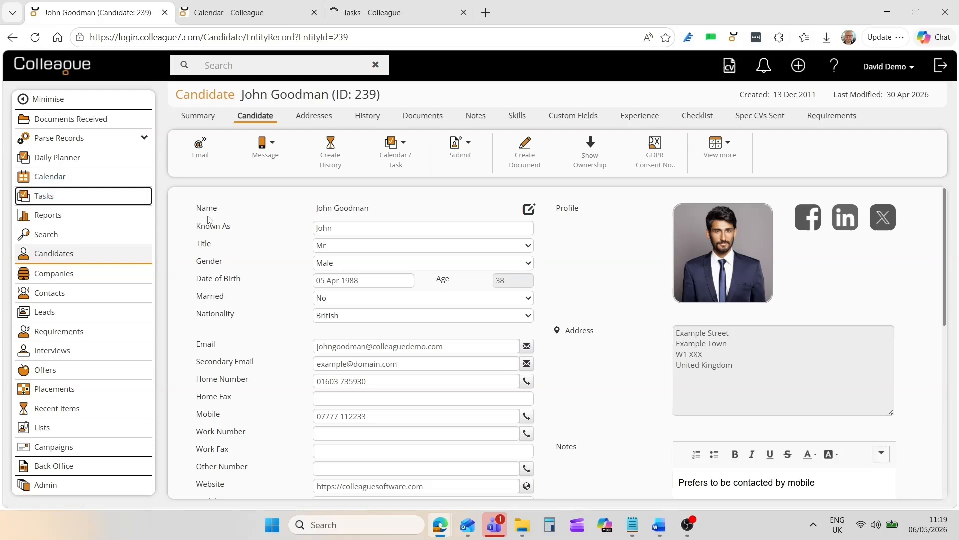
click(247, 12)
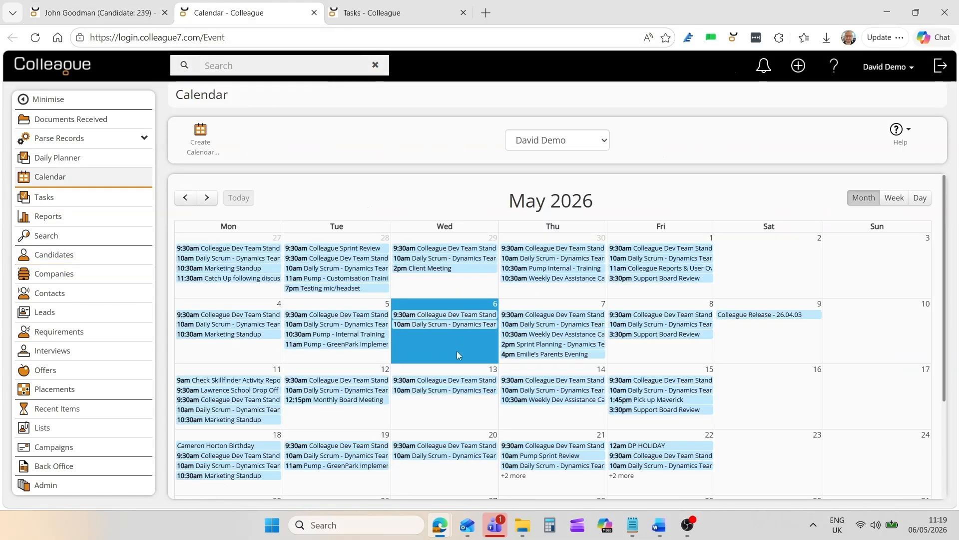
scroll(943, 314, down, 2)
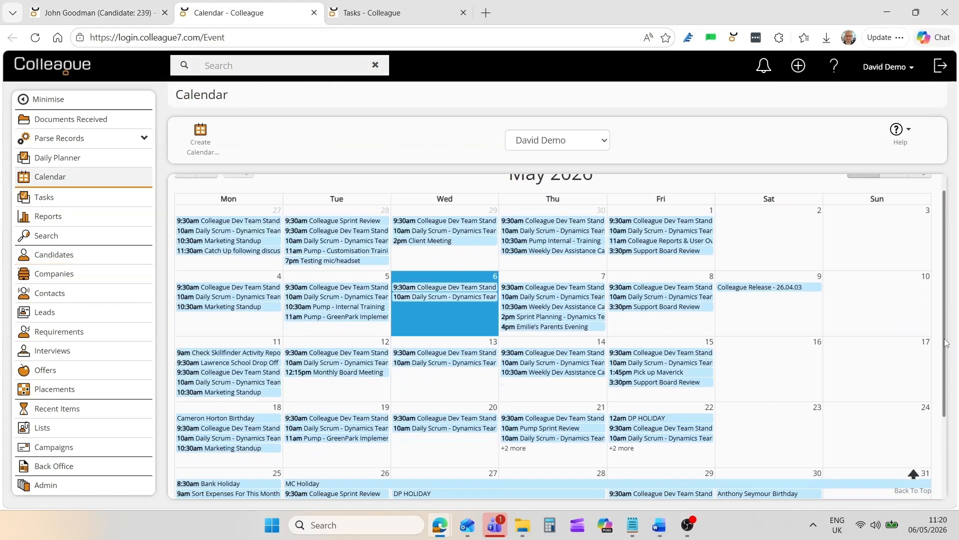
scroll(946, 314, up, 2)
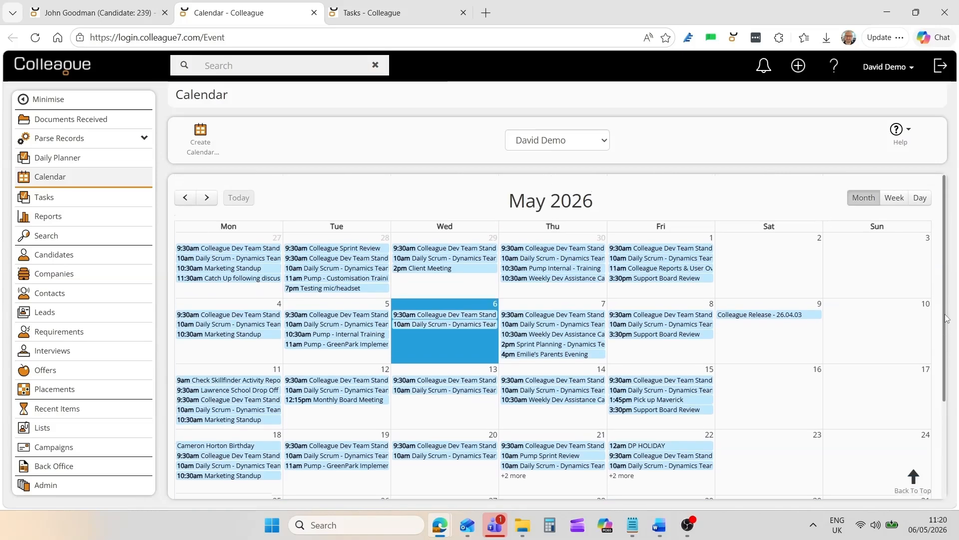
click(894, 198)
click(920, 198)
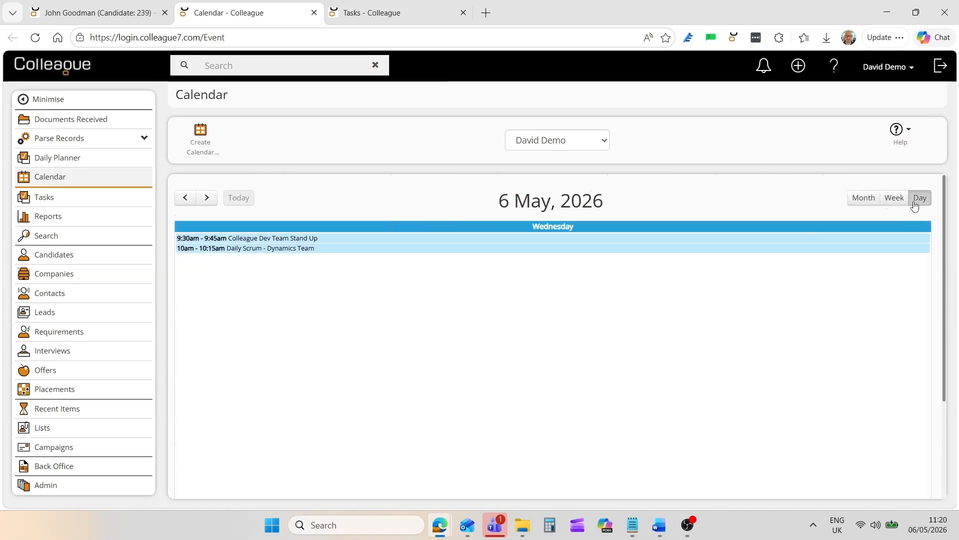
click(863, 198)
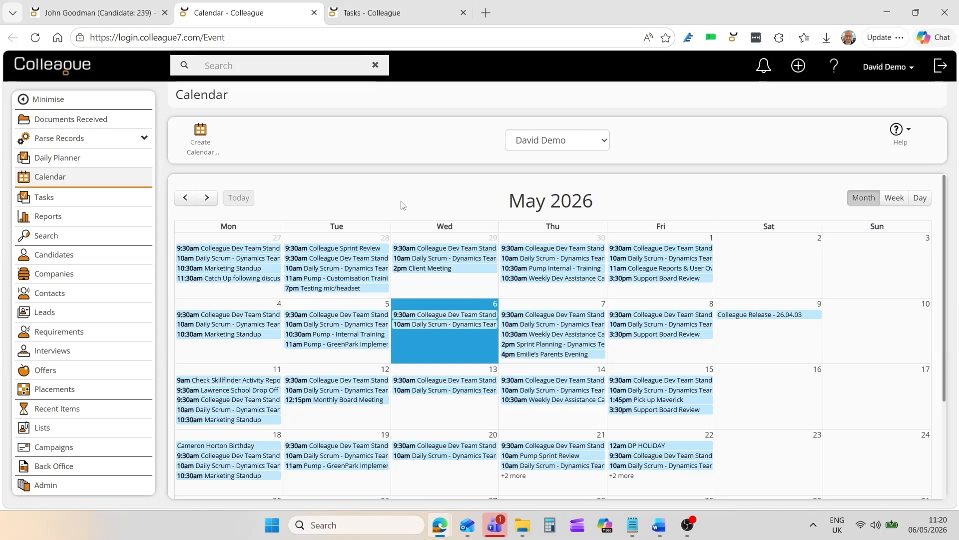
- Review the Tasks list, then close the Calendar and Tasks pages to return to the candidate record
click(403, 15)
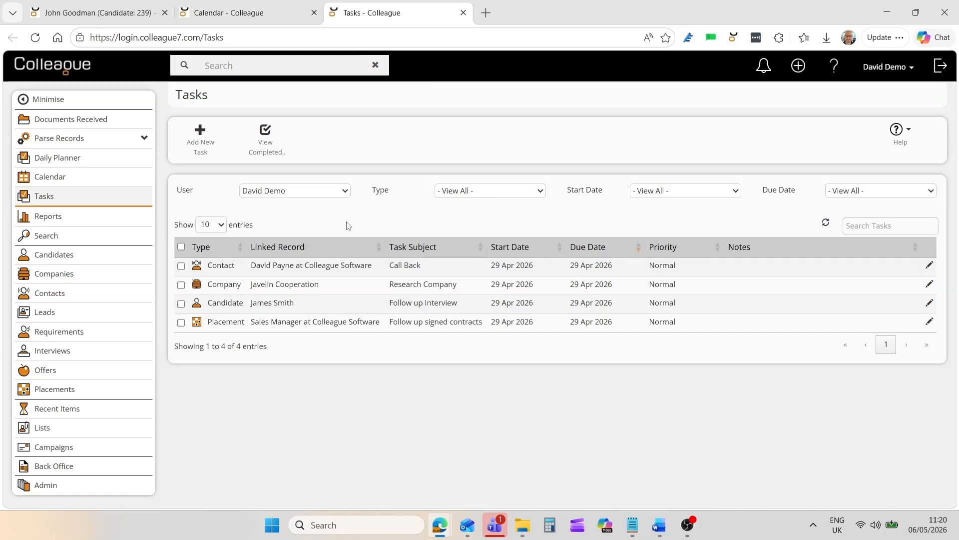
click(314, 13)
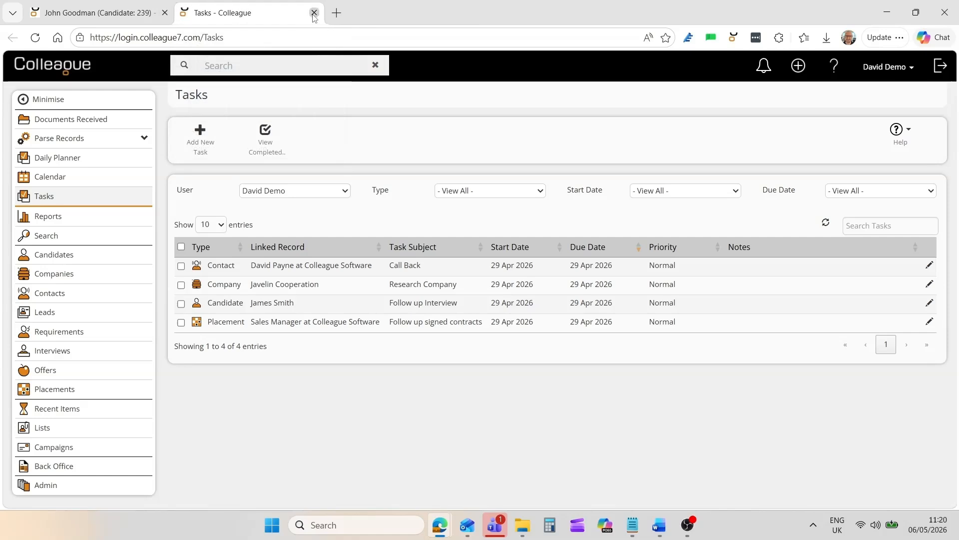
click(314, 13)
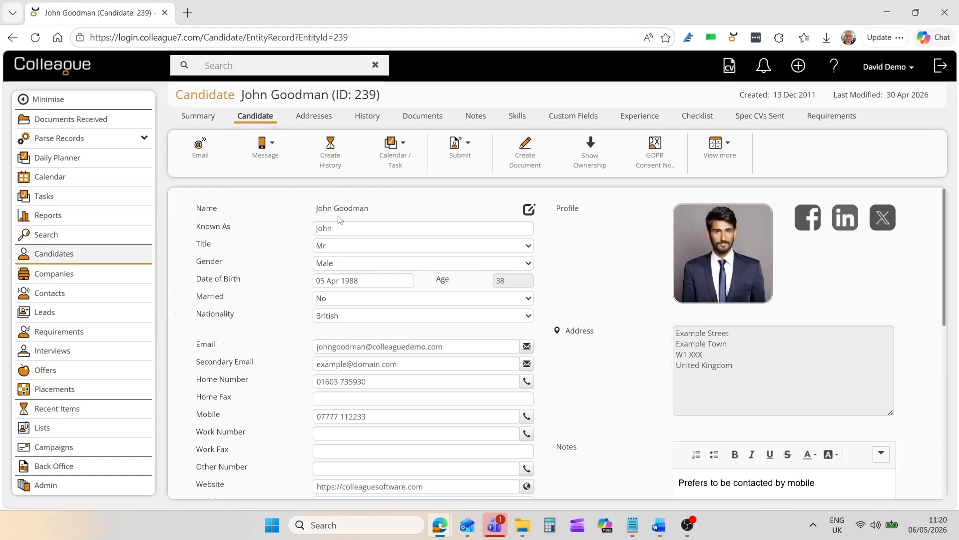
- Start a new history entry on the candidate record using the preset text "Called & Left Voicemail"
click(330, 167)
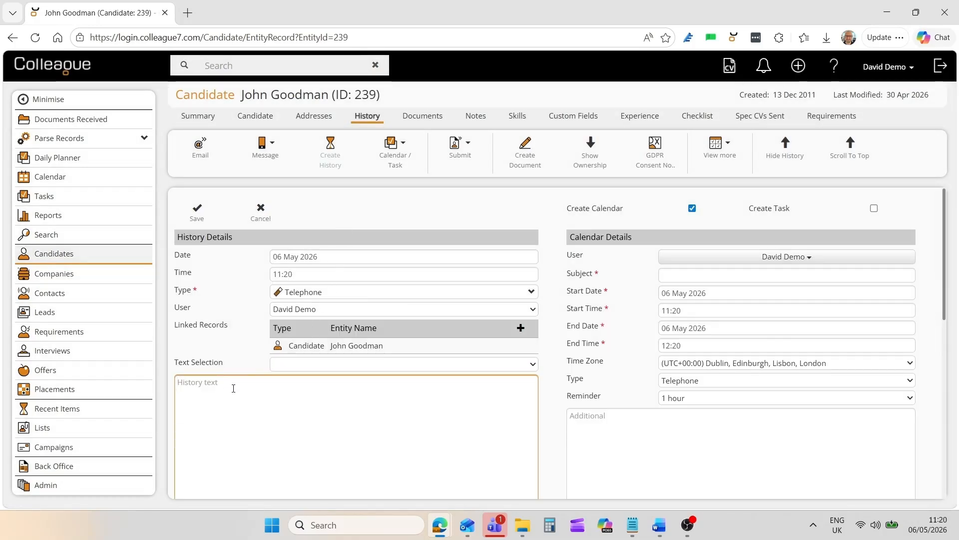
click(279, 365)
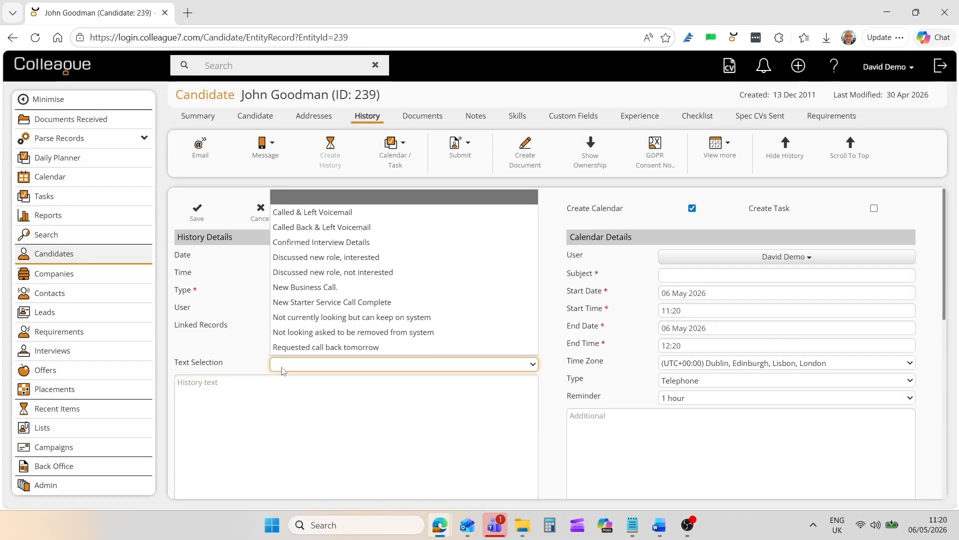
click(340, 213)
click(302, 394)
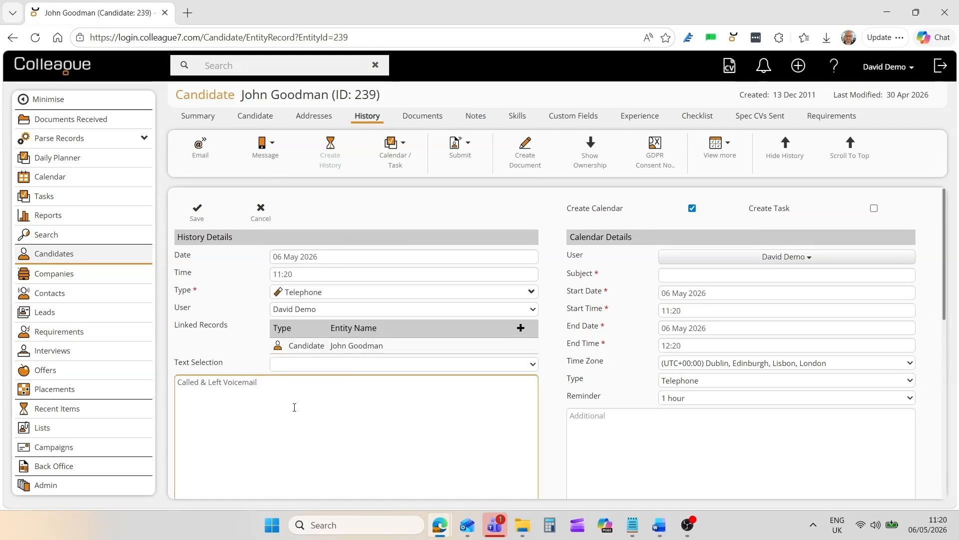
- Set the linked calendar event's subject to Call Back, starting 07 May 2026 at 12:00, and save the history entry
click(678, 280)
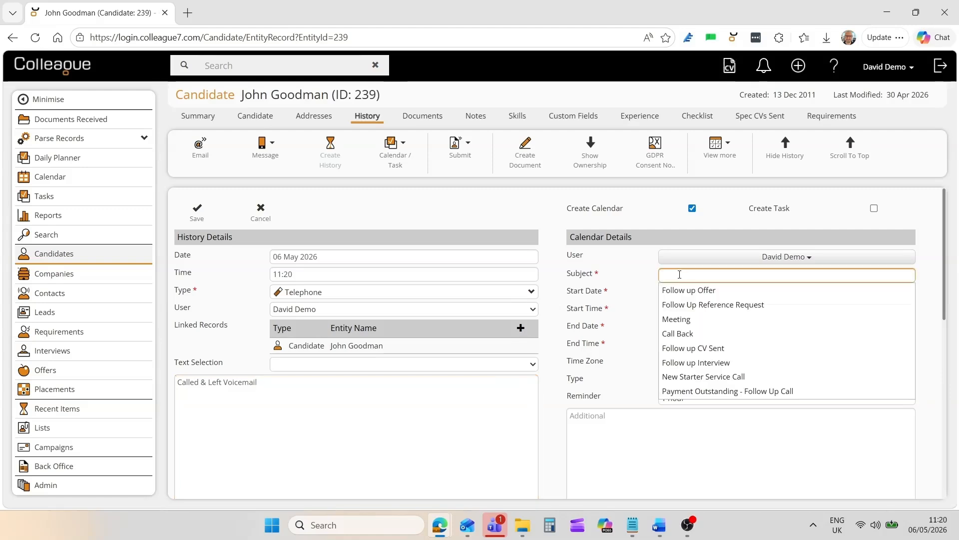
click(691, 335)
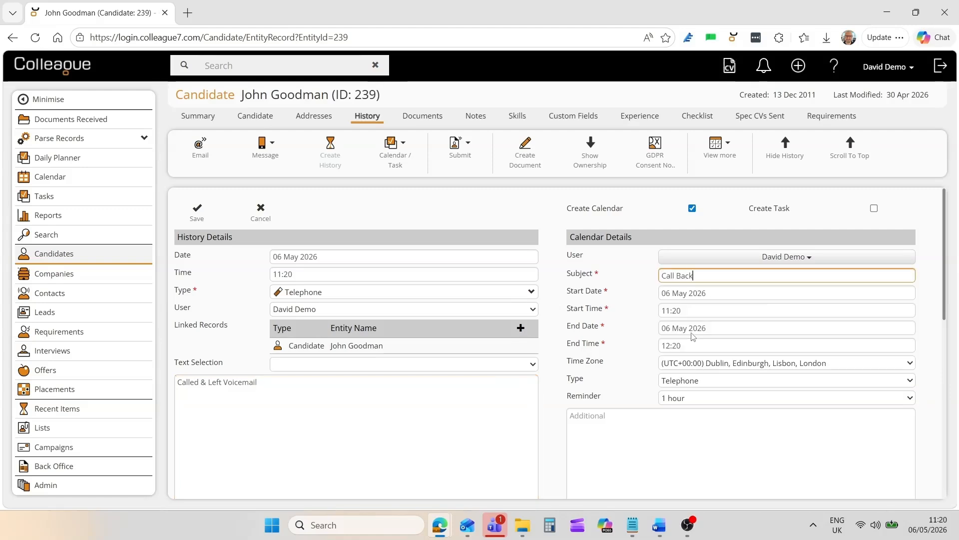
click(702, 294)
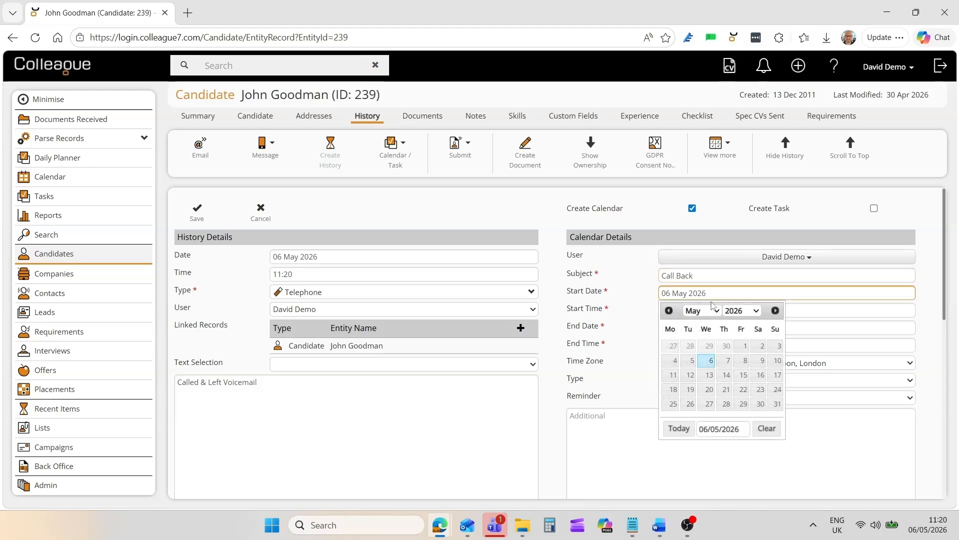
click(723, 361)
click(693, 314)
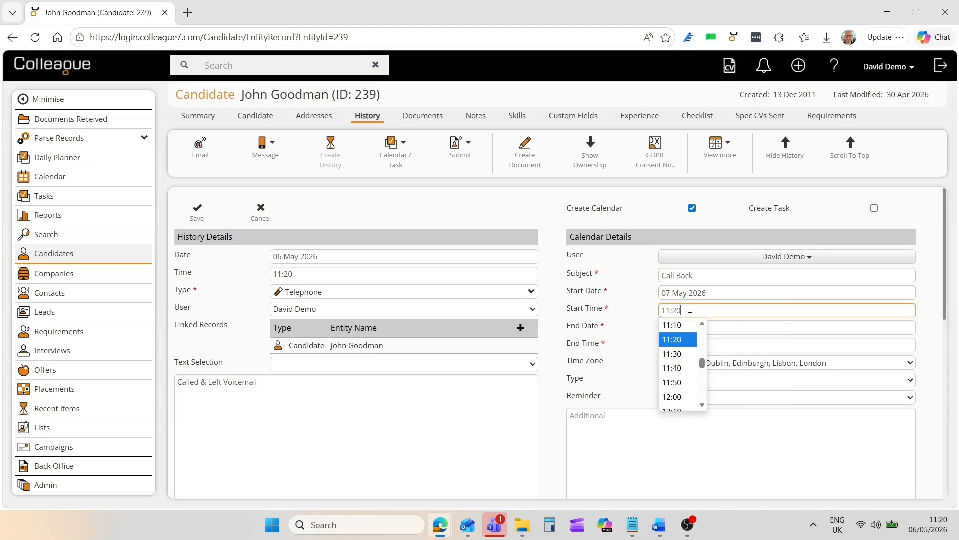
click(685, 397)
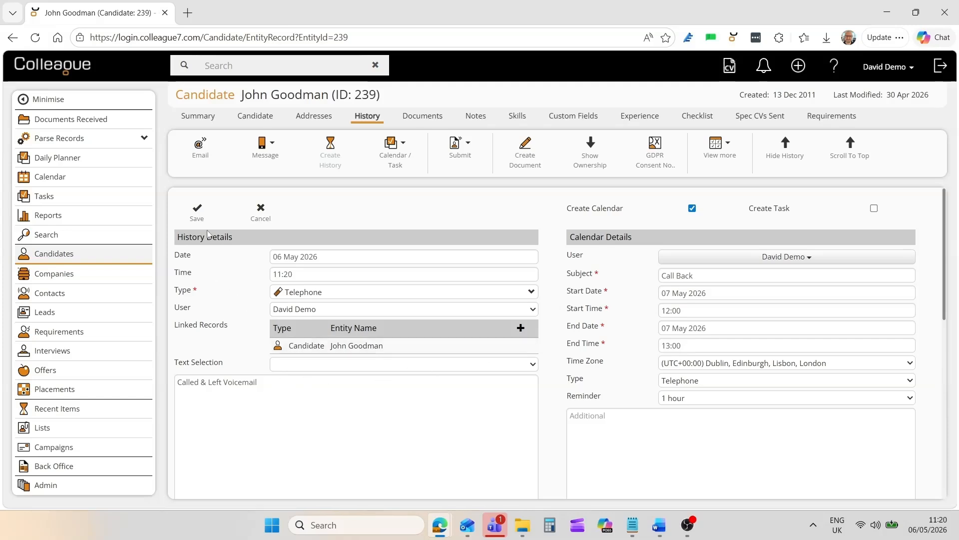
click(196, 219)
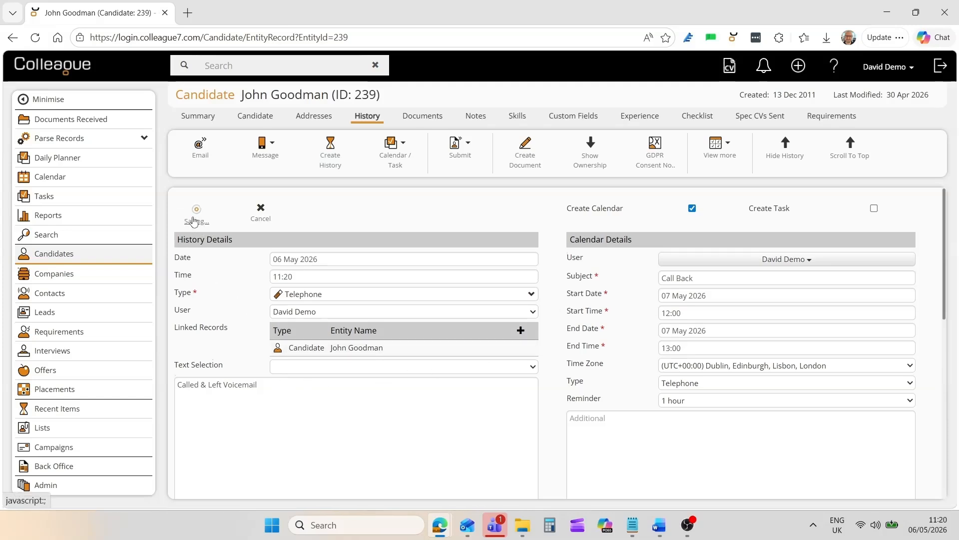
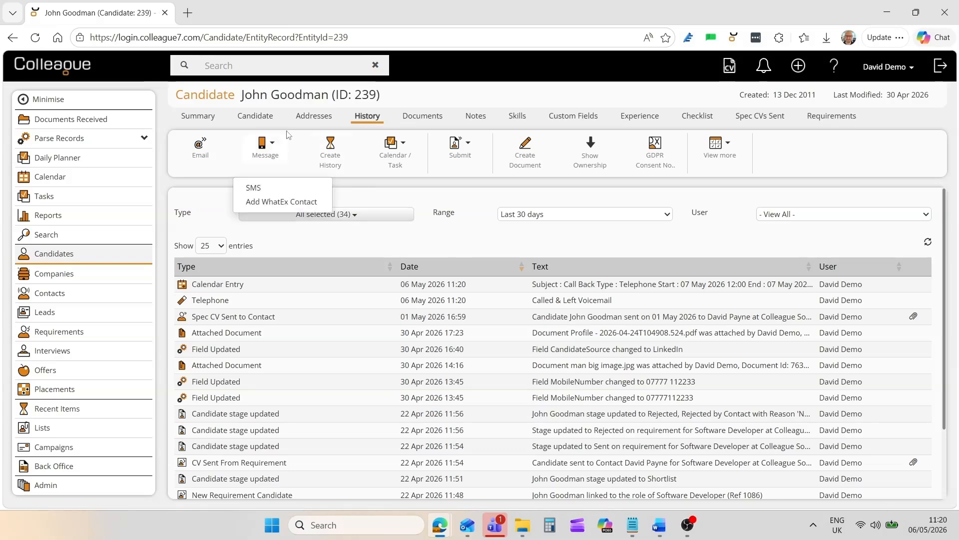
- Open the Calendar in a separate browser tab and check the Call Back event in the day view for 7 May 2026
click(255, 116)
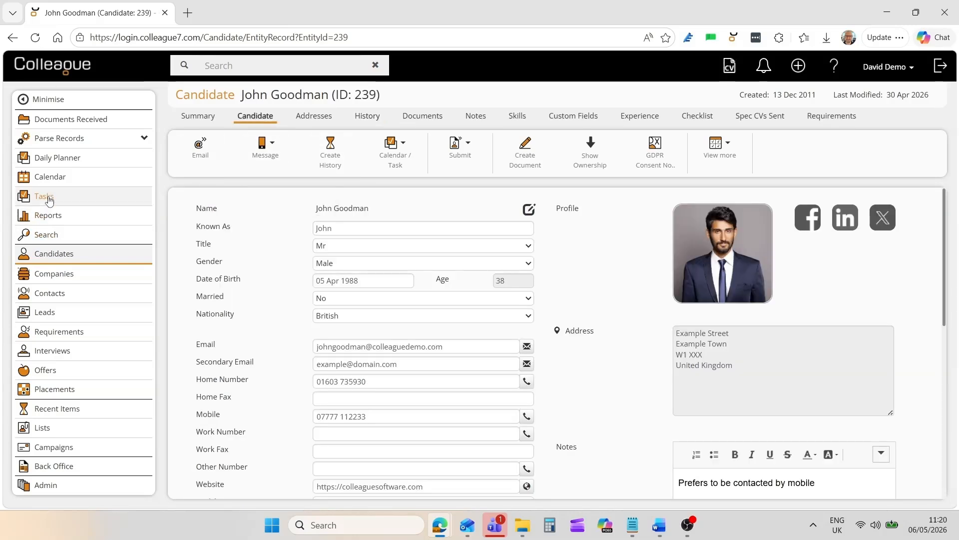
middle_click(48, 177)
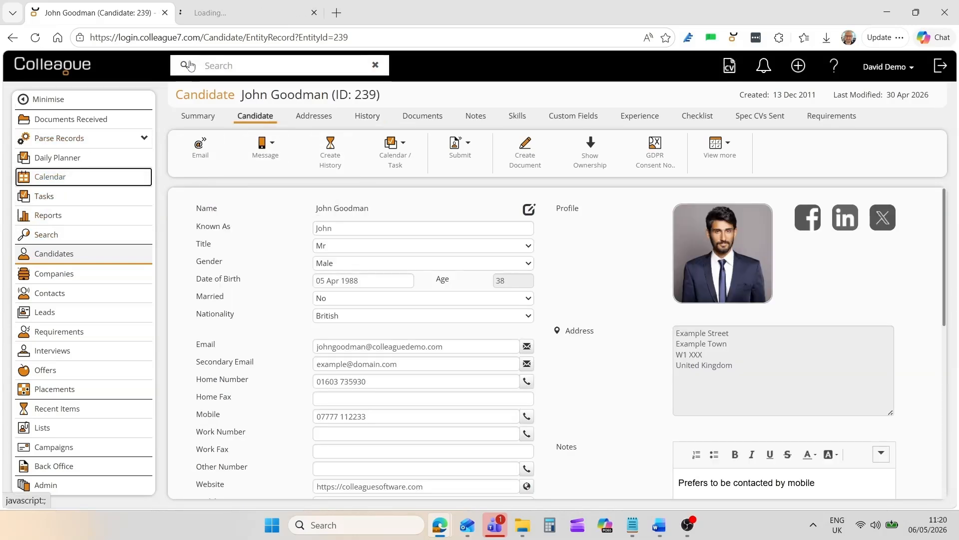
click(247, 14)
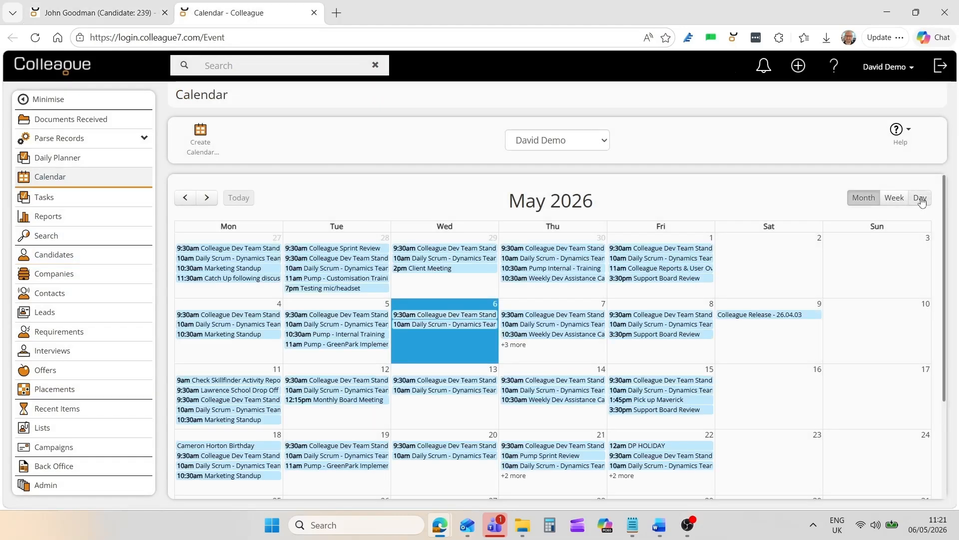
click(920, 199)
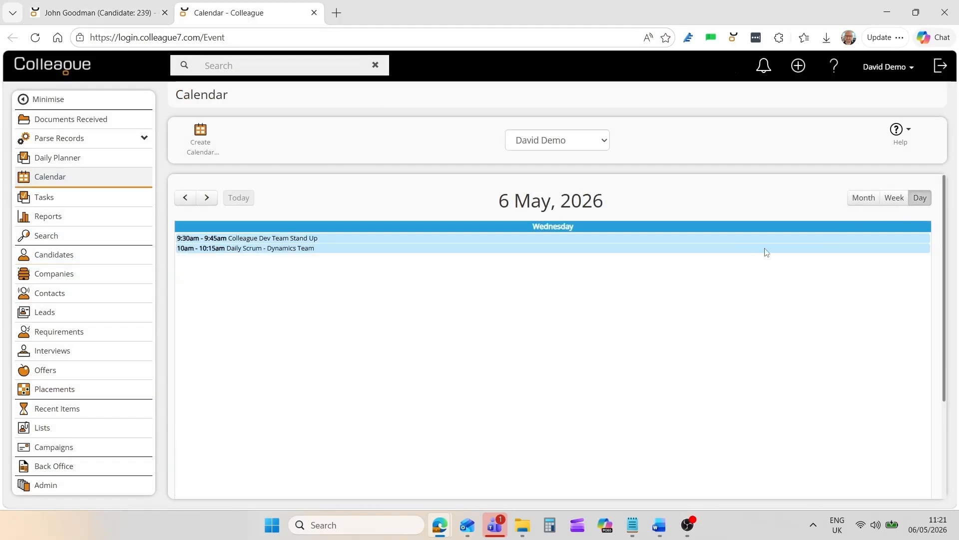
click(206, 198)
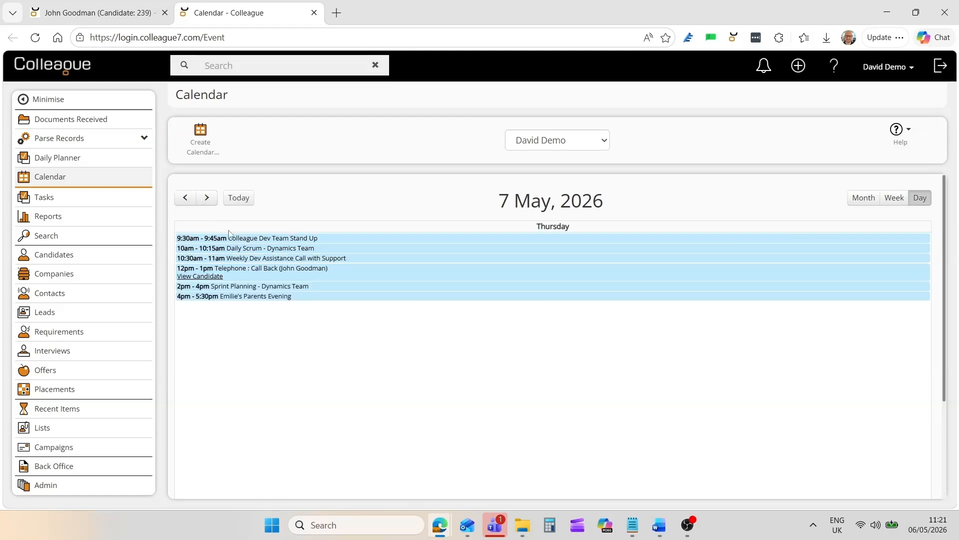
mouse_move(247, 270)
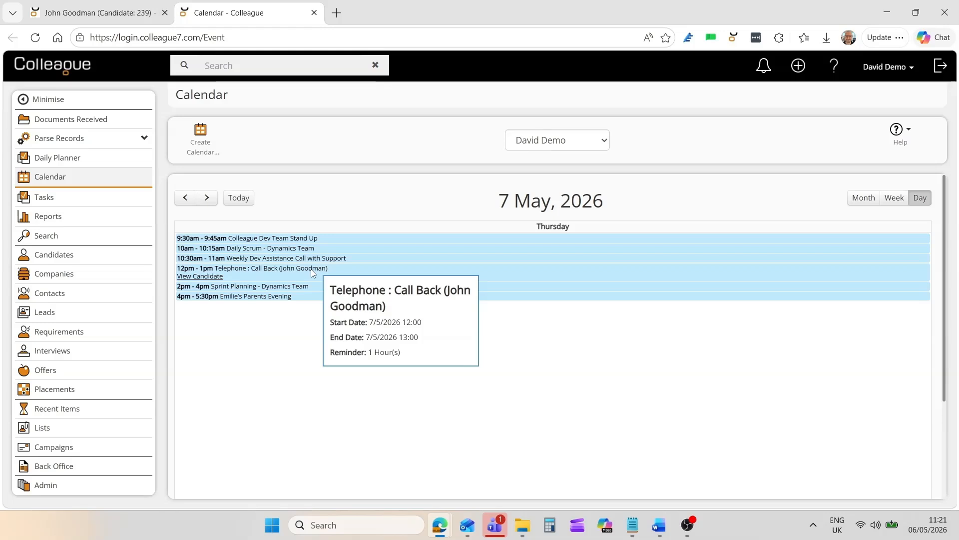
- Return to the candidate record and create a task on it with the preset subject "Follow up Interview", then save it
click(125, 14)
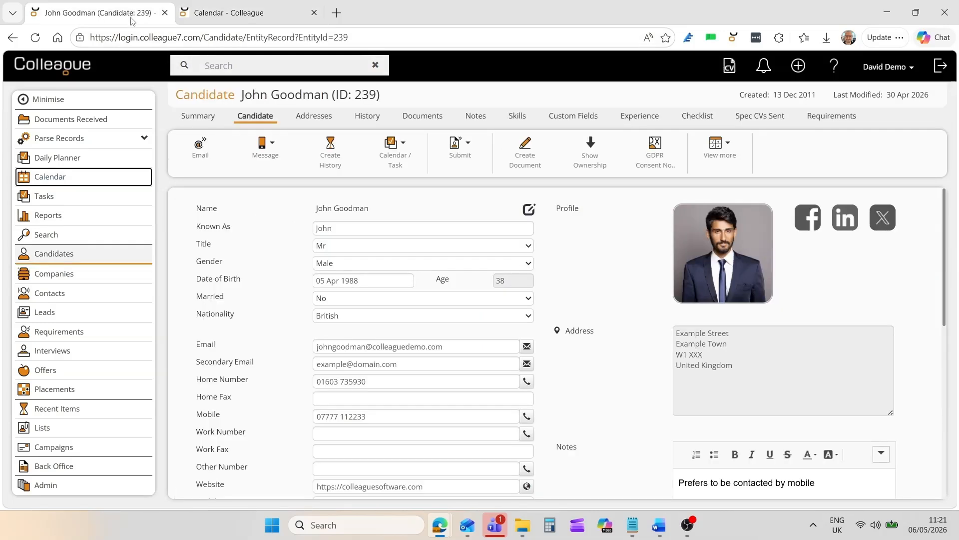
click(259, 274)
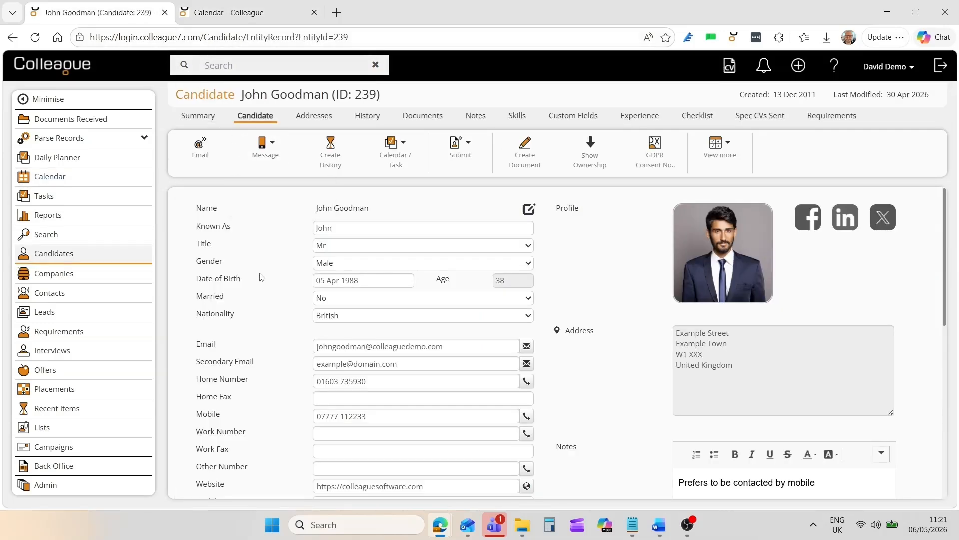
mouse_move(392, 150)
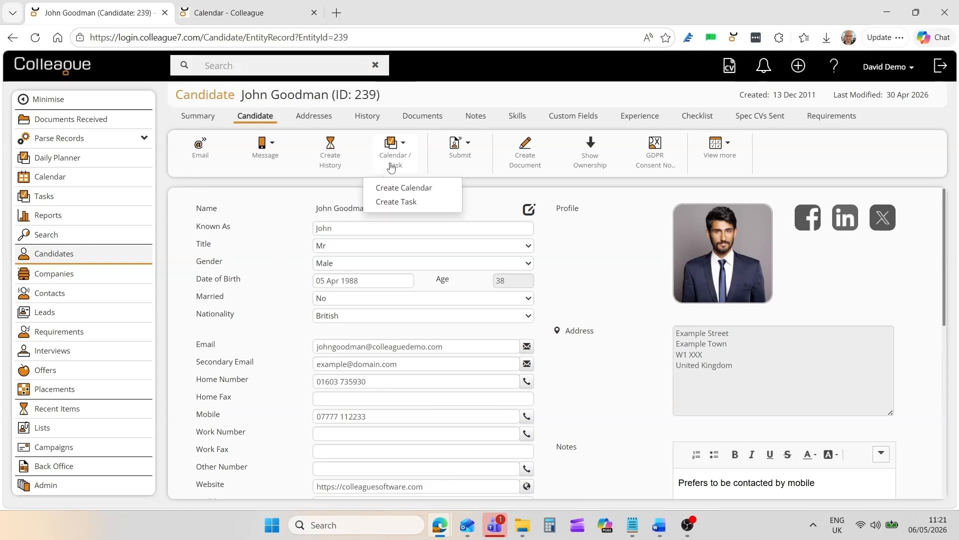
click(403, 203)
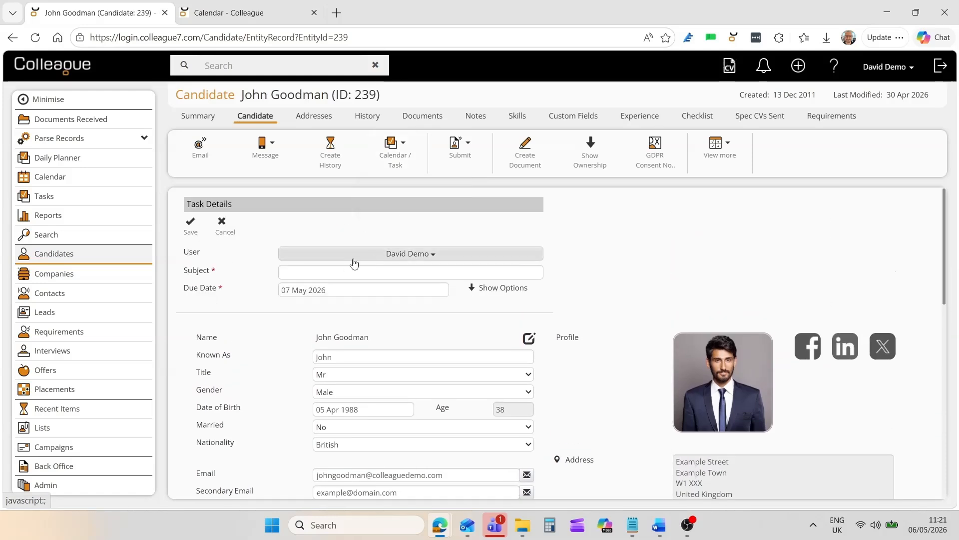
click(316, 272)
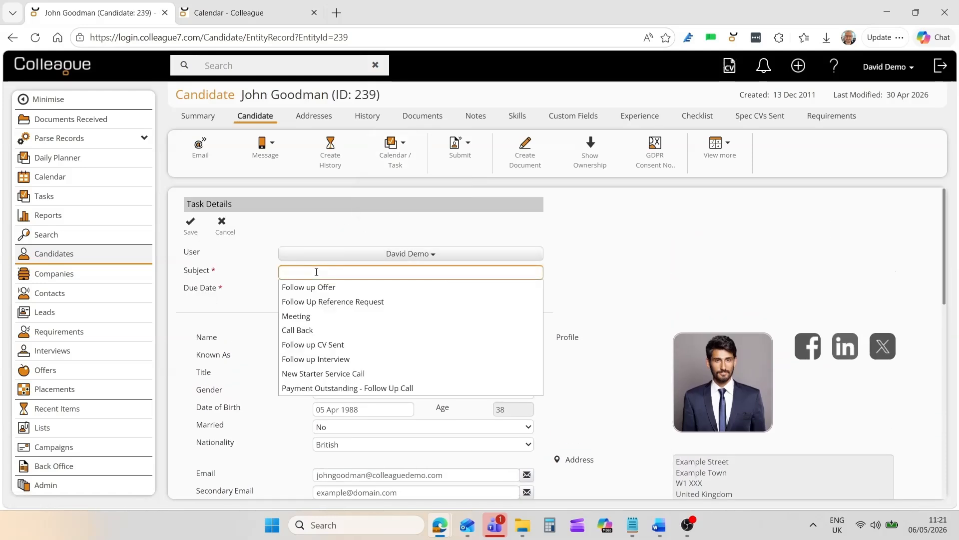
click(330, 359)
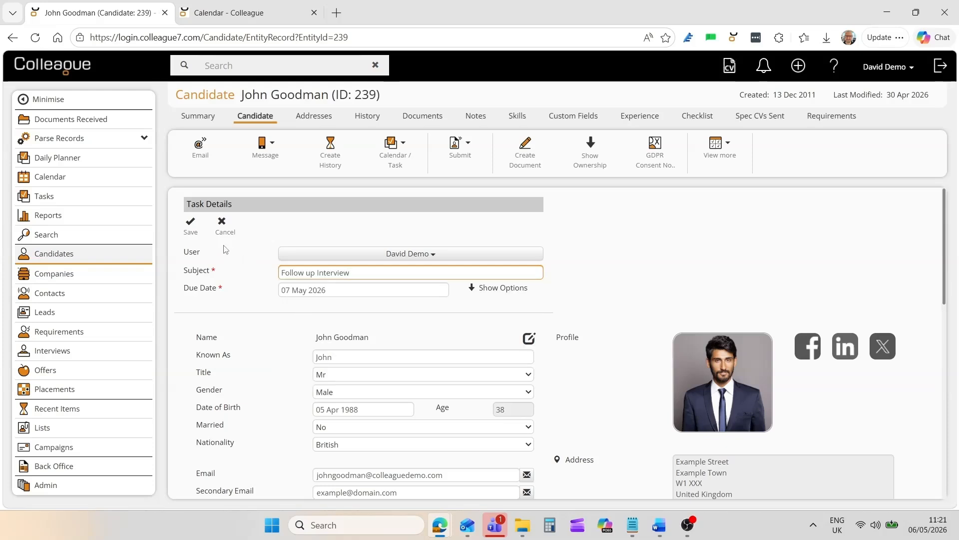
click(190, 227)
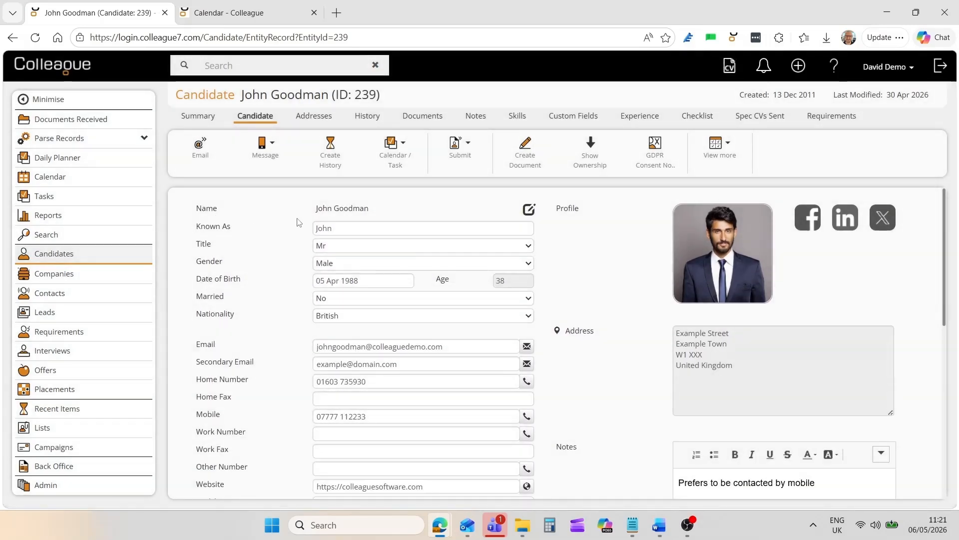
- Open the Tasks page in a separate browser tab and complete the candidate's Follow up Interview task due 07 May 2026
middle_click(45, 198)
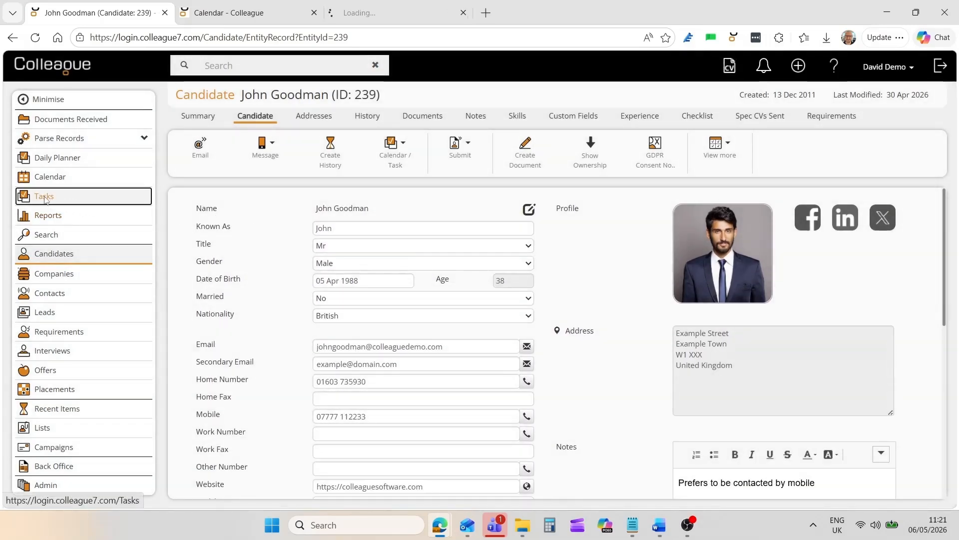
click(395, 15)
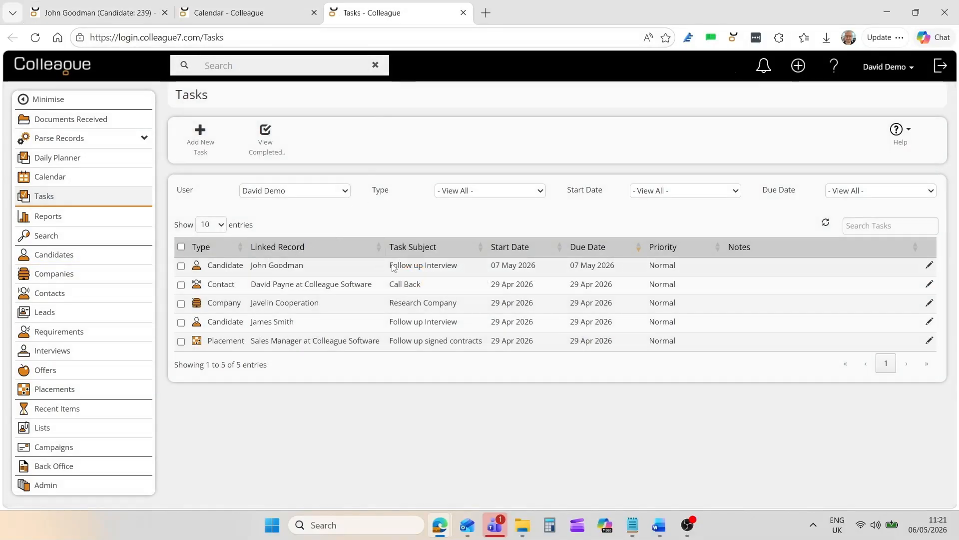
click(181, 266)
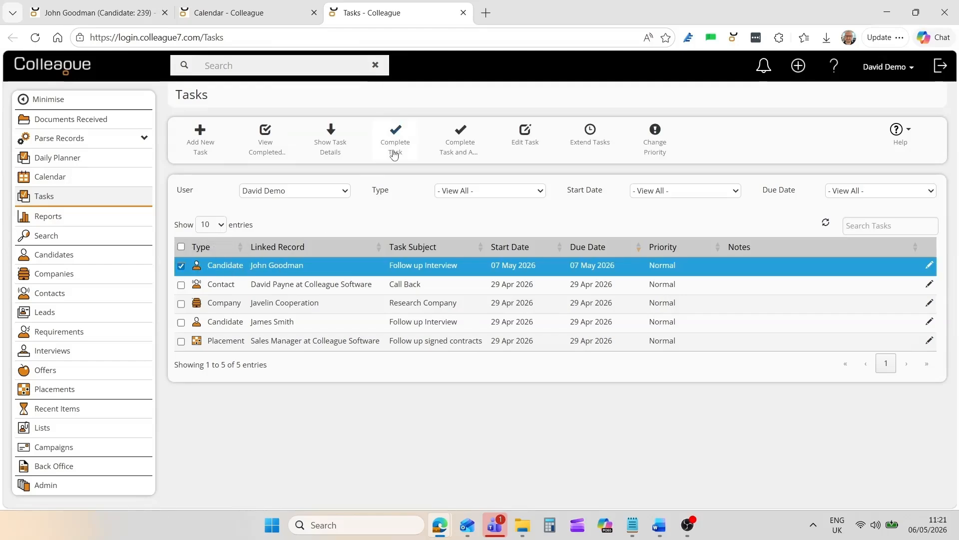
click(398, 146)
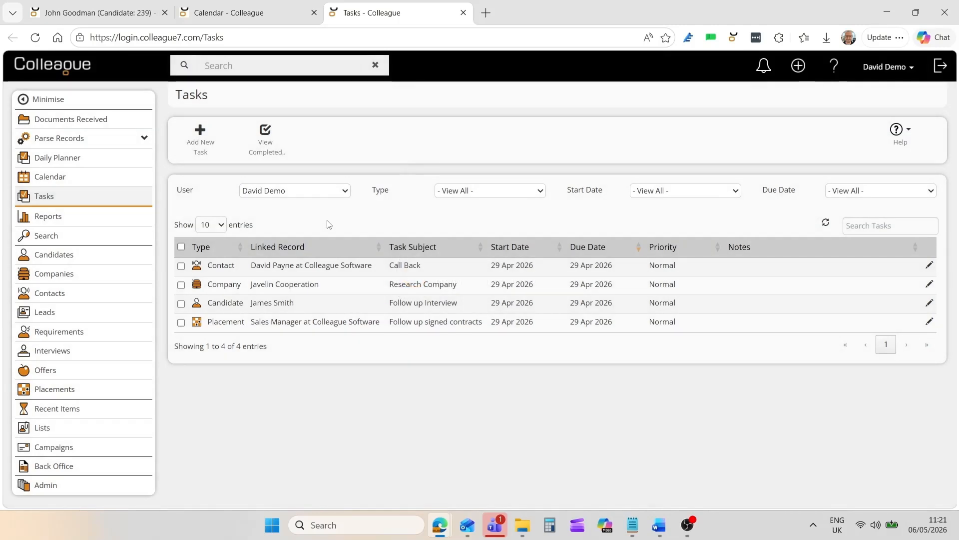
- Open the Lists page from the candidate record, view the C# Contractors list, and switch back to Favourites
click(136, 13)
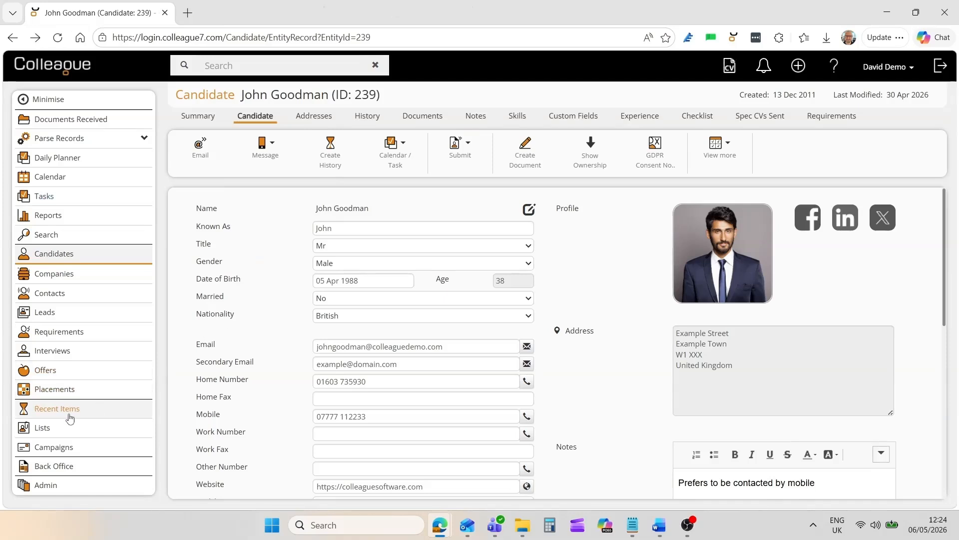
click(43, 432)
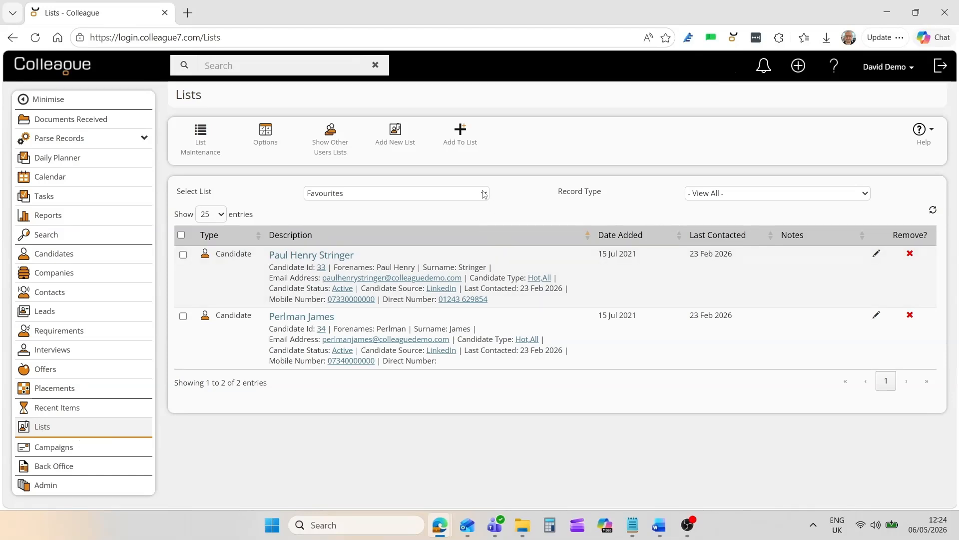
click(484, 195)
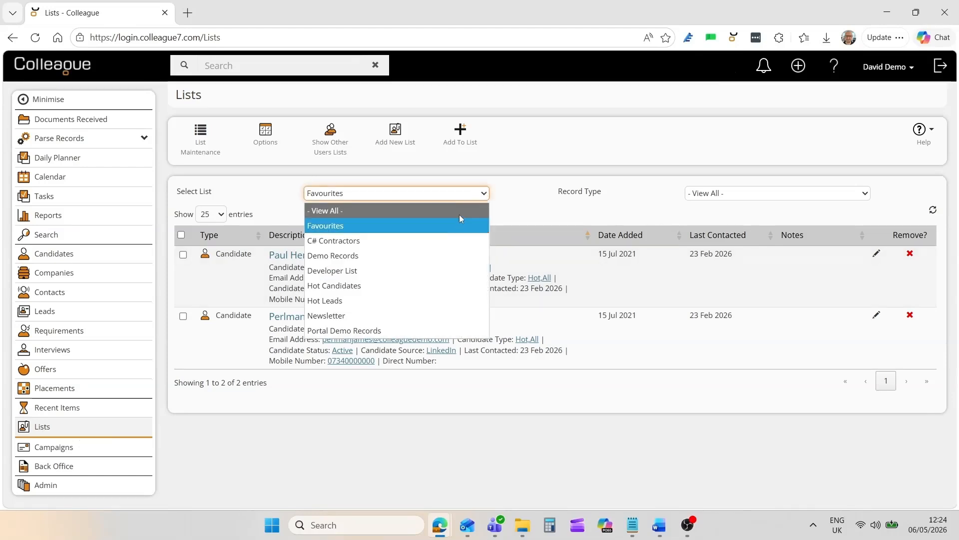
click(430, 241)
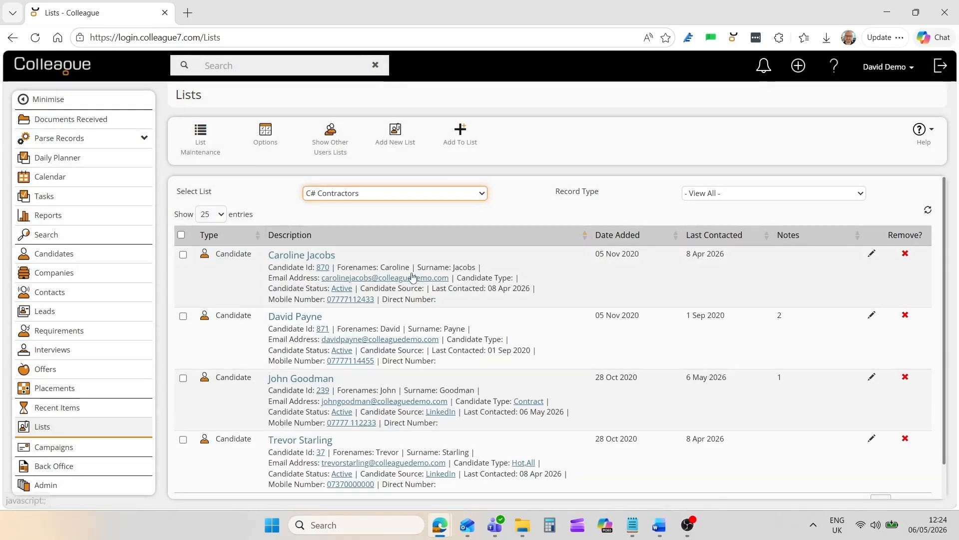
click(410, 196)
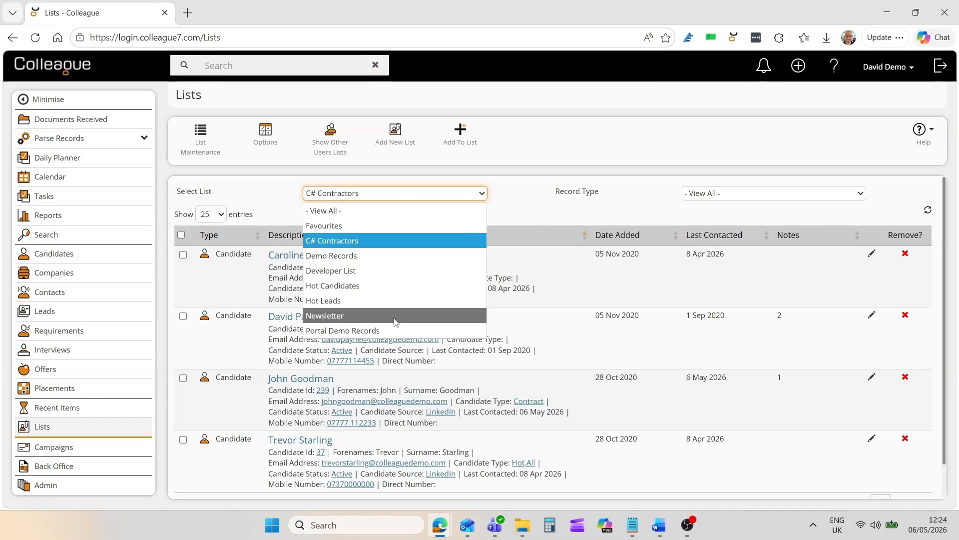
click(393, 224)
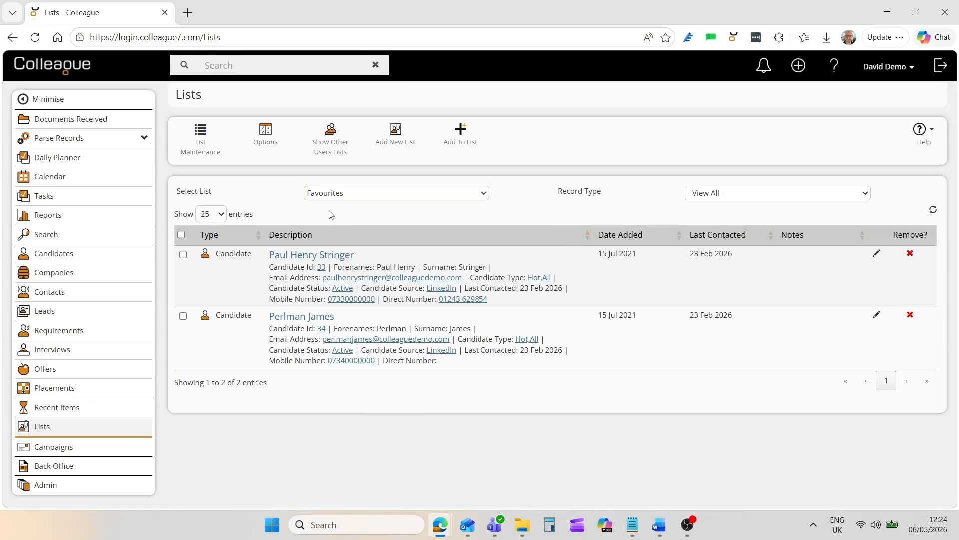
- Examine the sharing options for the C# Contractors list in List Maintenance, including the All Users group, then return to Lists
click(201, 156)
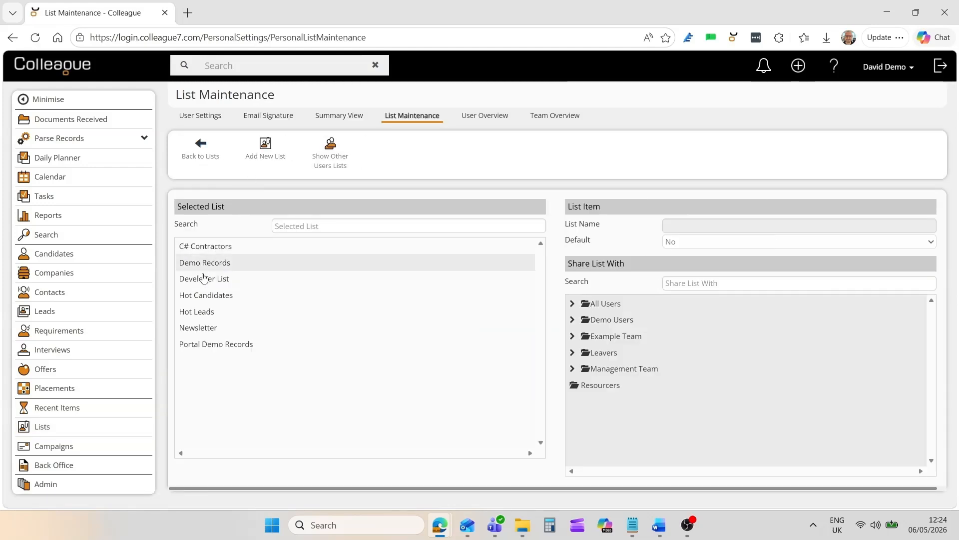
click(259, 250)
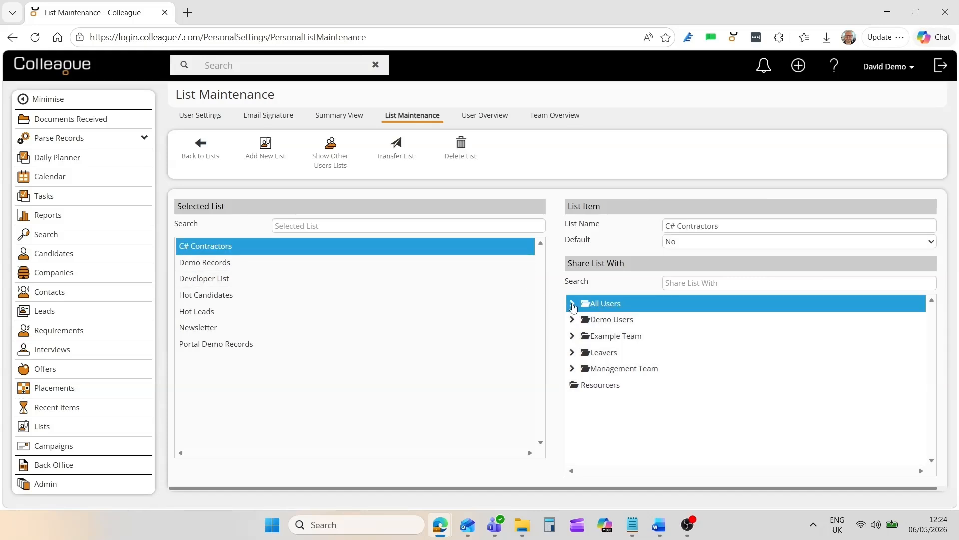
click(572, 304)
click(573, 305)
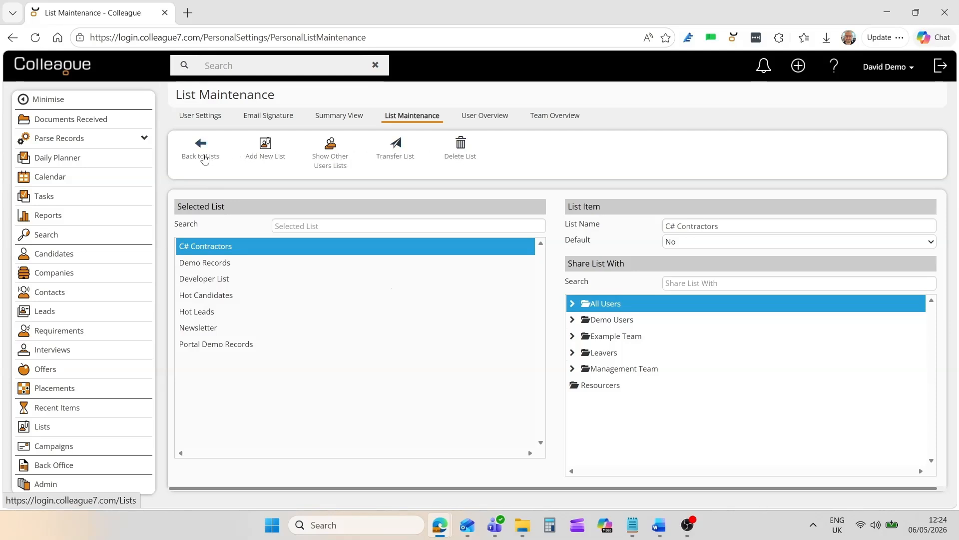
click(201, 150)
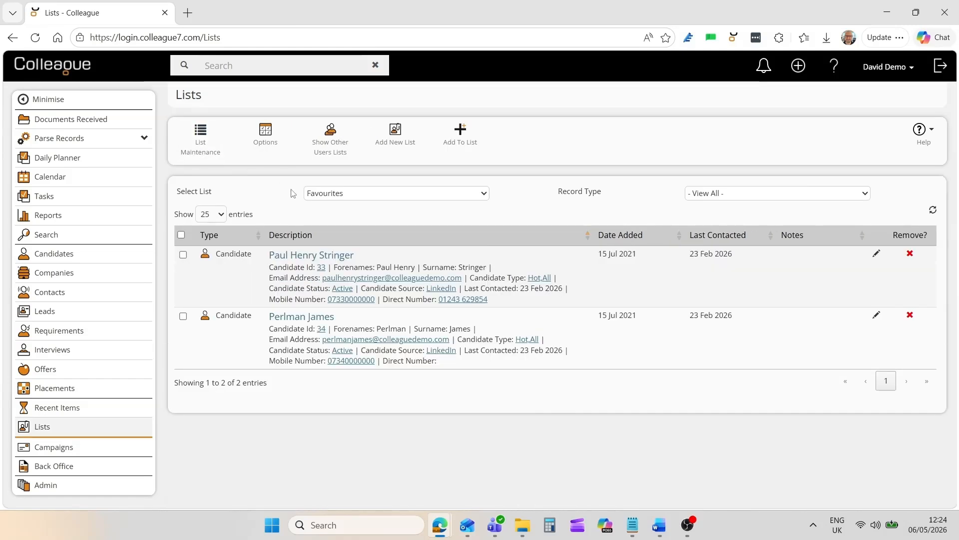
- Create and save a new list named "Great Candidates"
click(394, 145)
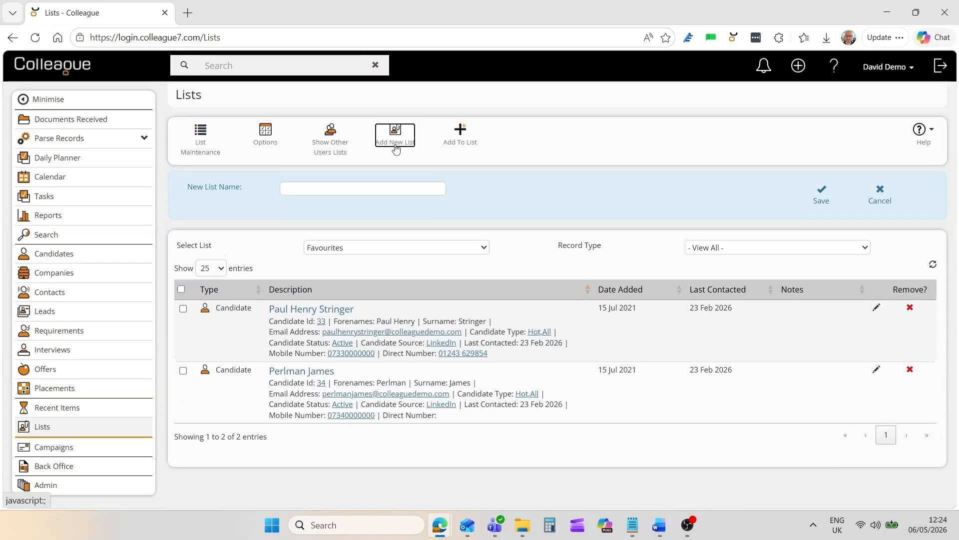
click(360, 186)
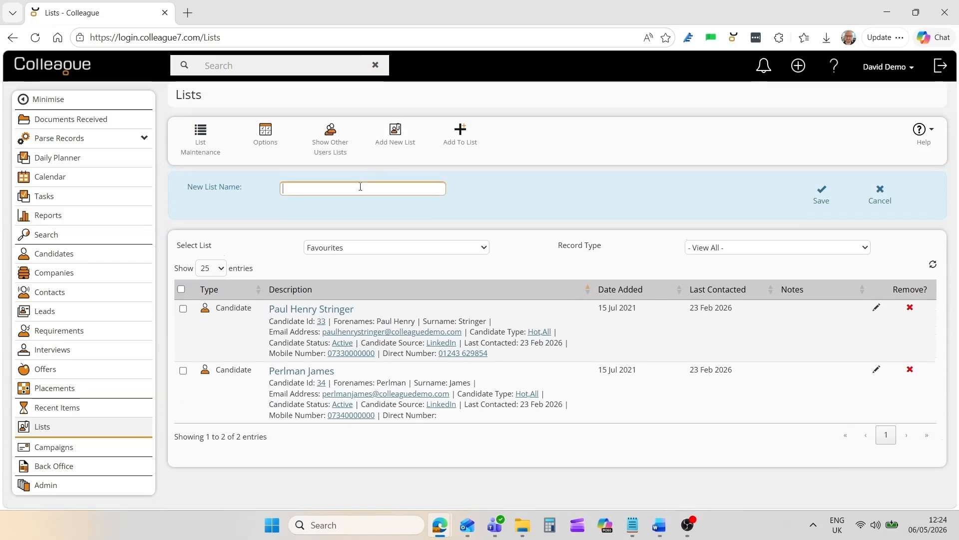
text(Great Candidates)
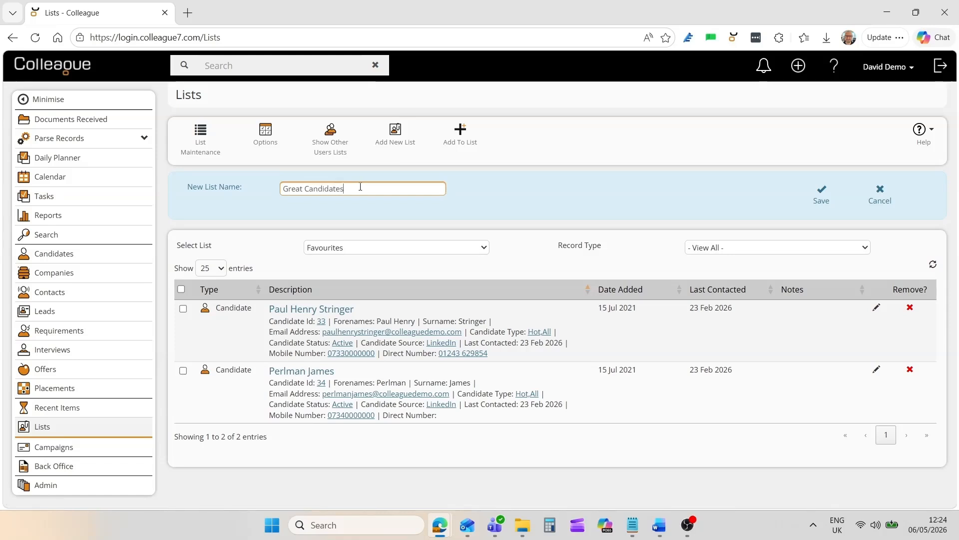
click(804, 200)
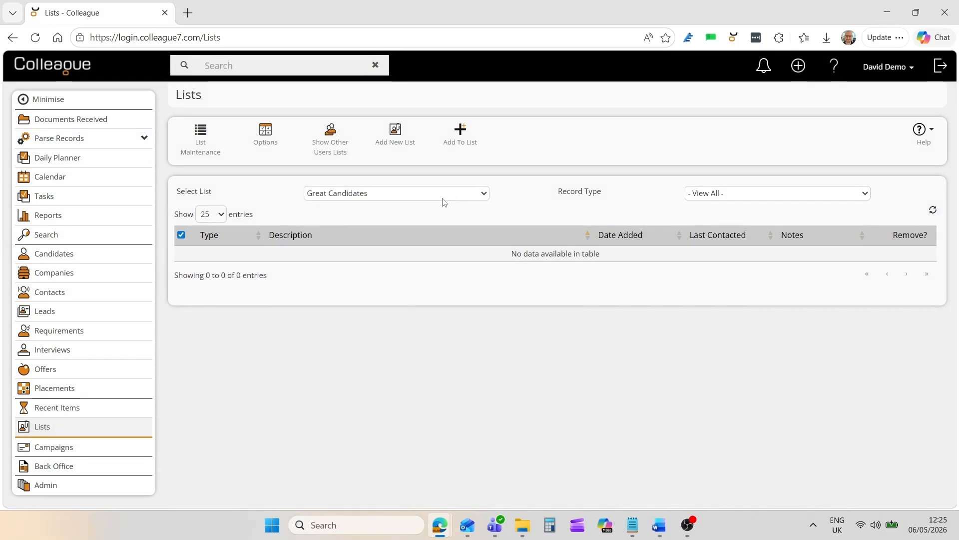
- Search for the candidate by full name and add the matching candidate record to the Great Candidates list
click(460, 143)
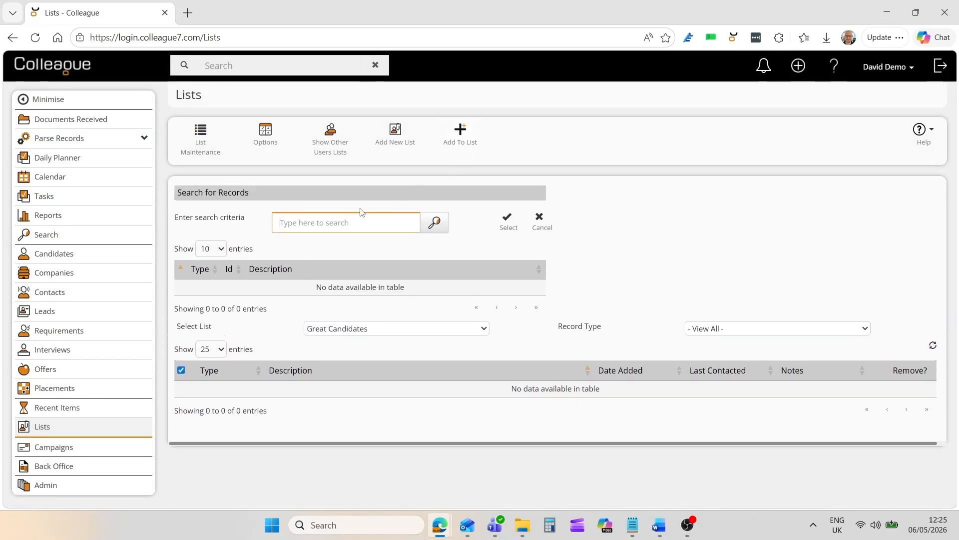
click(360, 213)
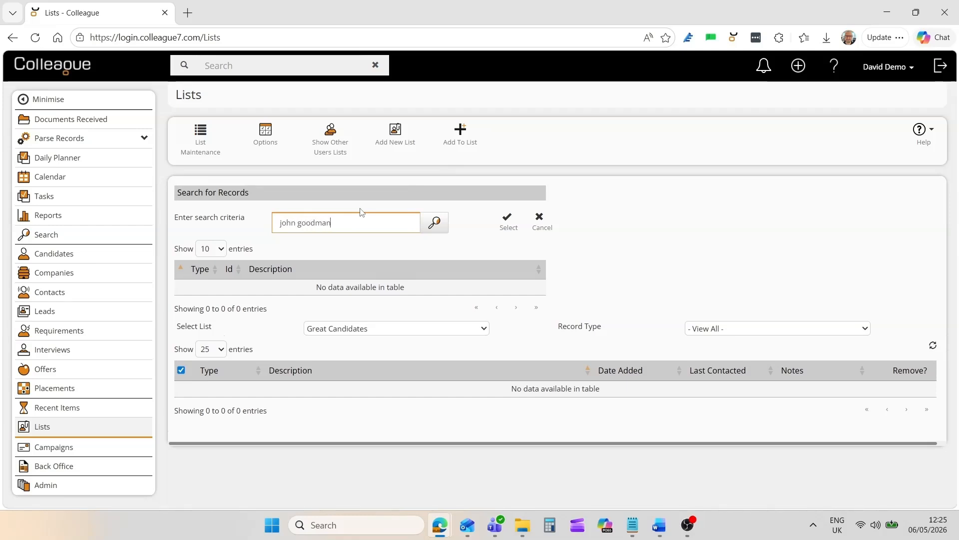
key(Return)
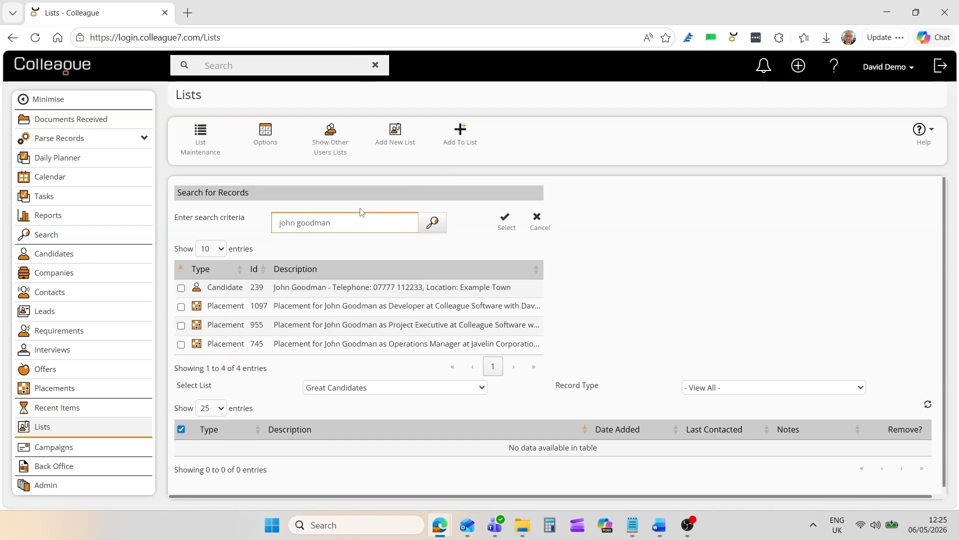
click(527, 289)
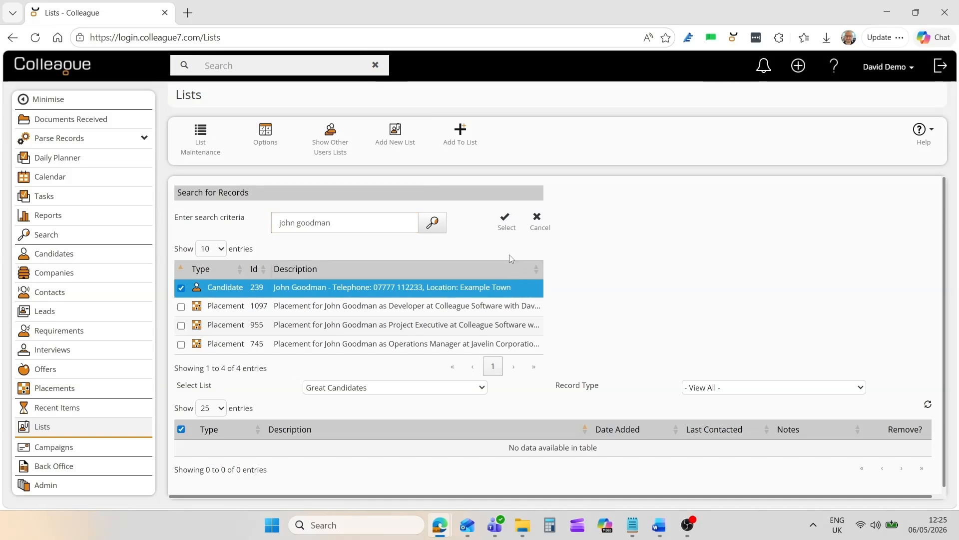
click(506, 226)
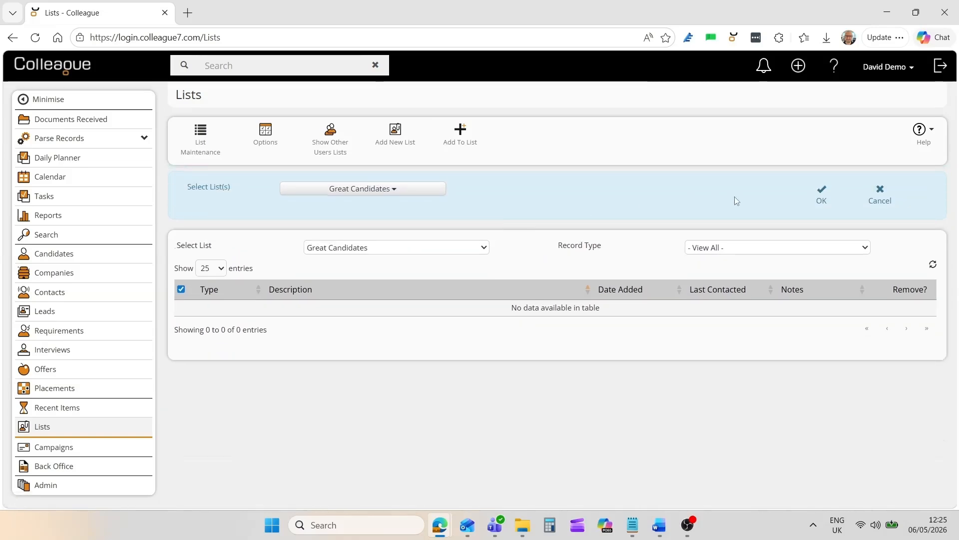
click(821, 195)
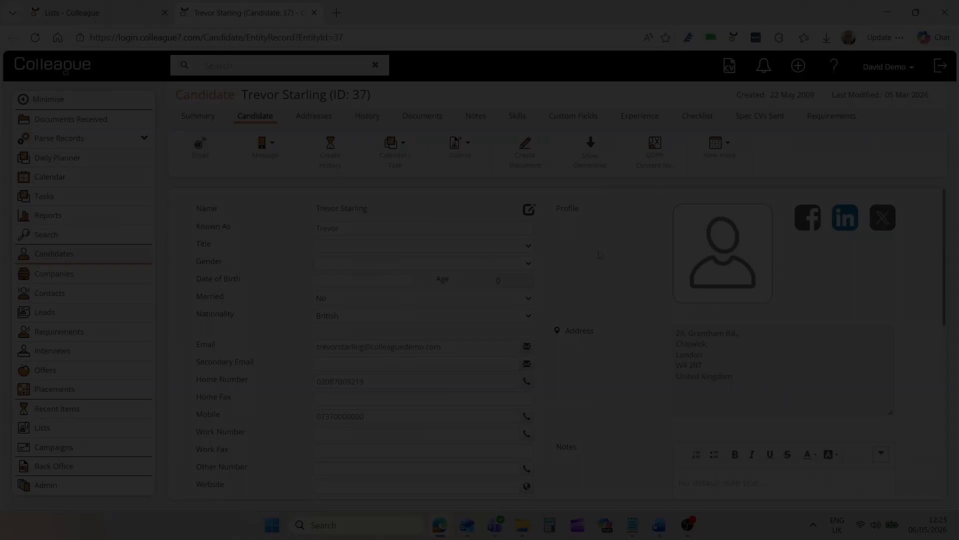
- Add the candidate with ID 37 to the Great Candidates list from the candidate record
click(719, 146)
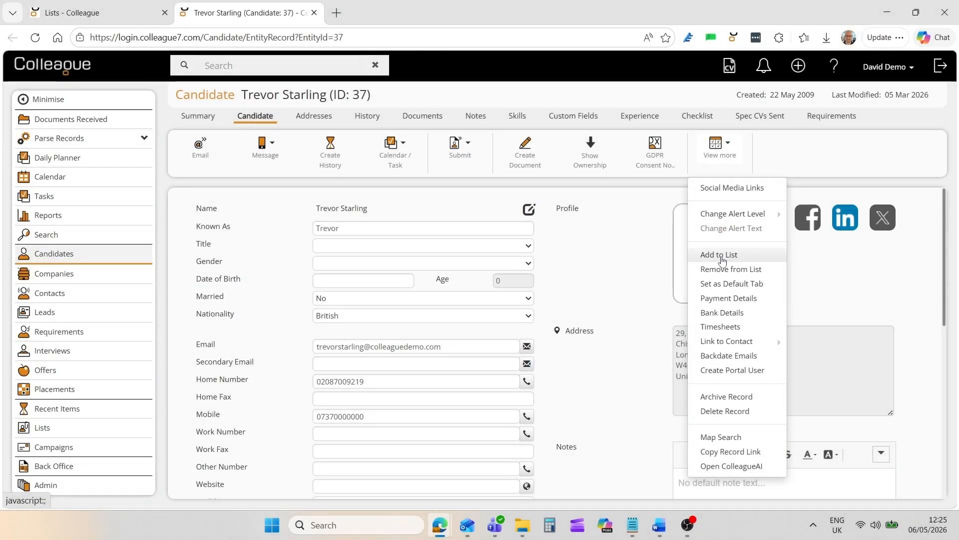
click(719, 255)
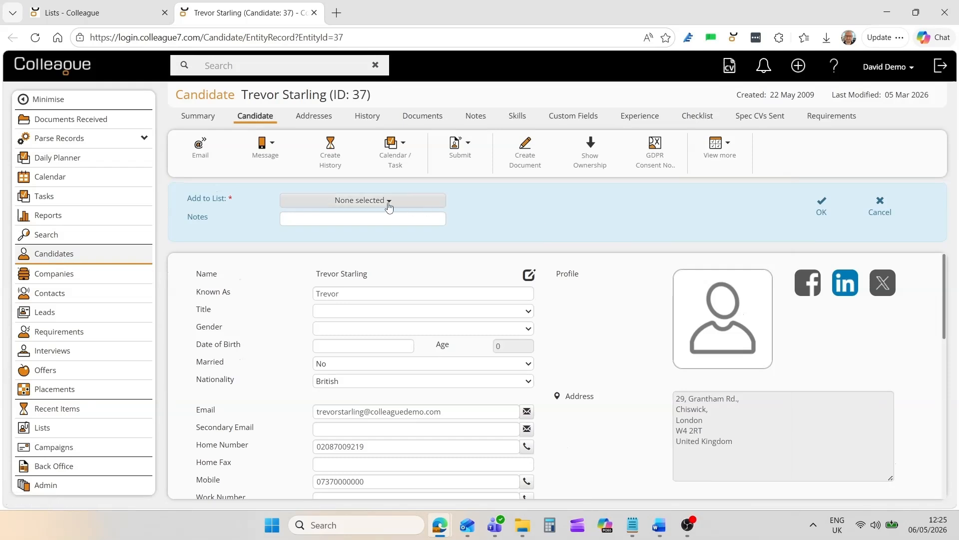
click(370, 201)
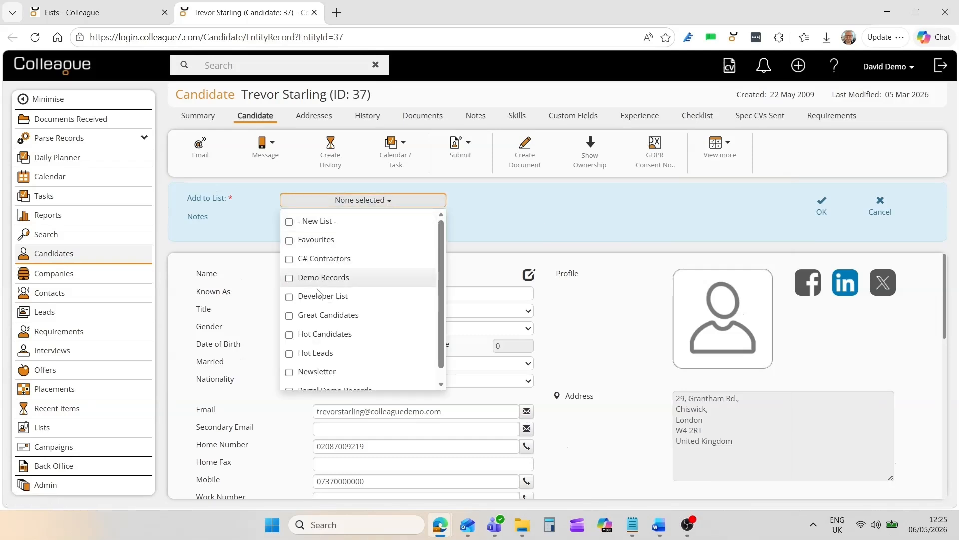
click(289, 317)
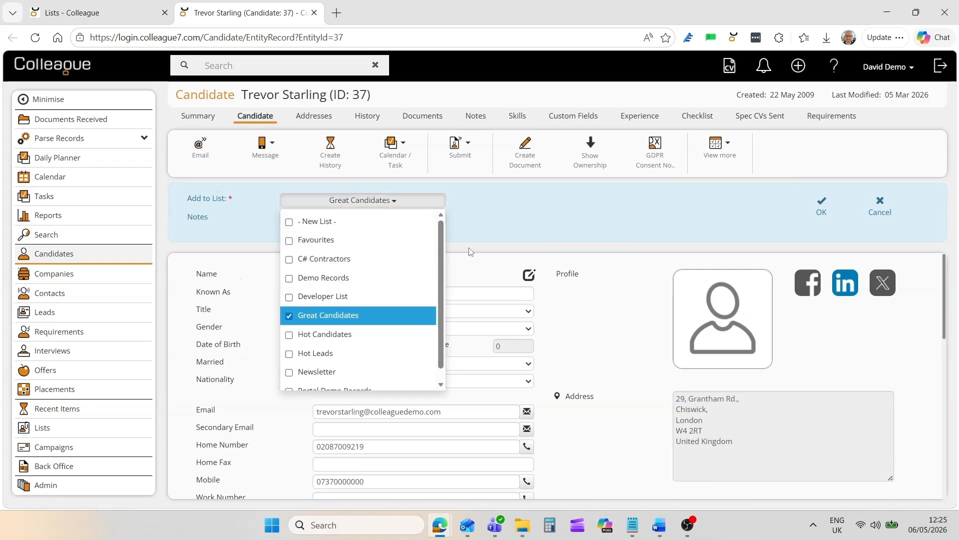
click(535, 223)
click(821, 206)
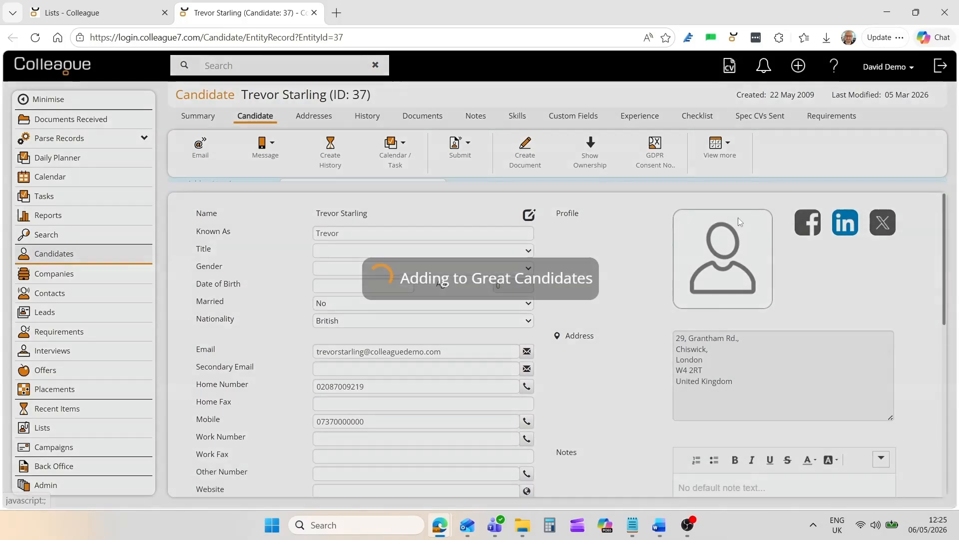
- Remove the candidate from the Newsletter list and hide the record's list memberships
click(718, 150)
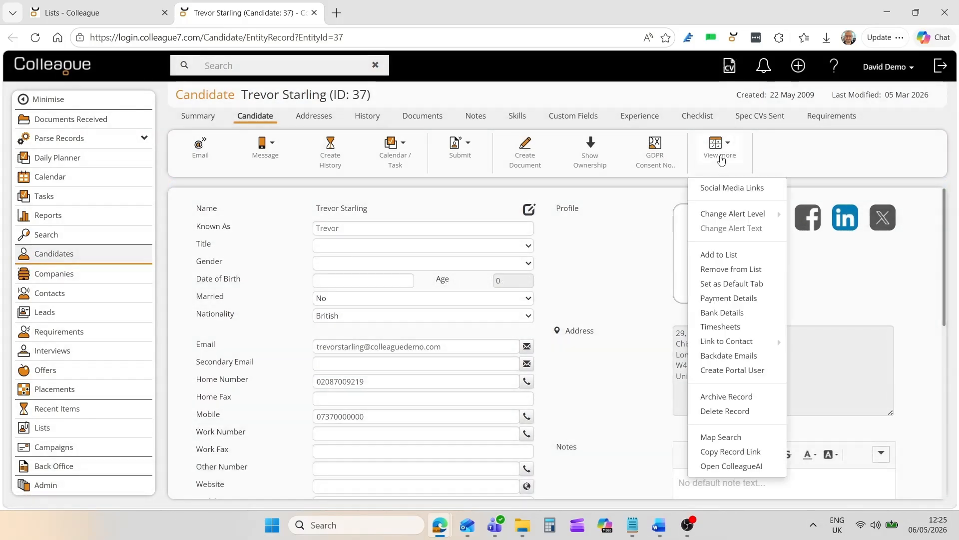
click(723, 269)
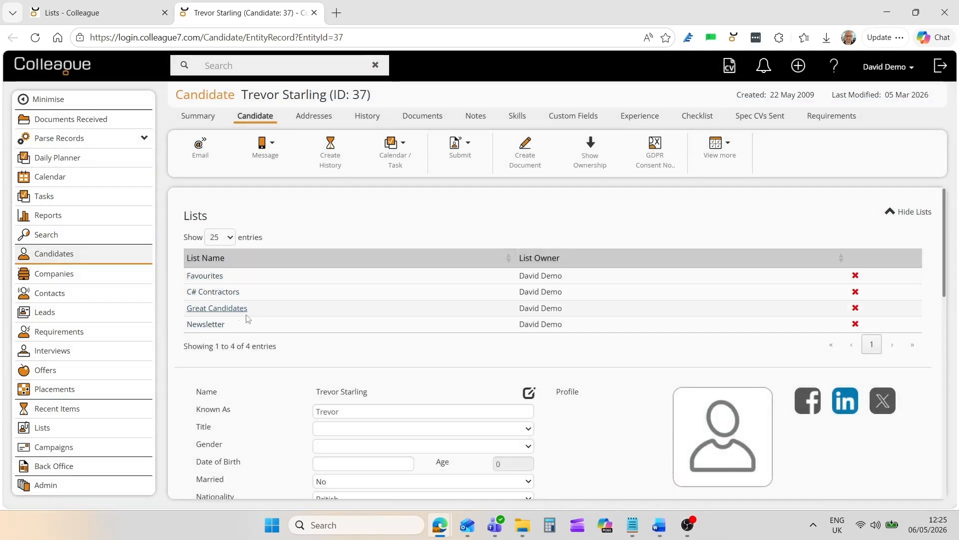
click(855, 324)
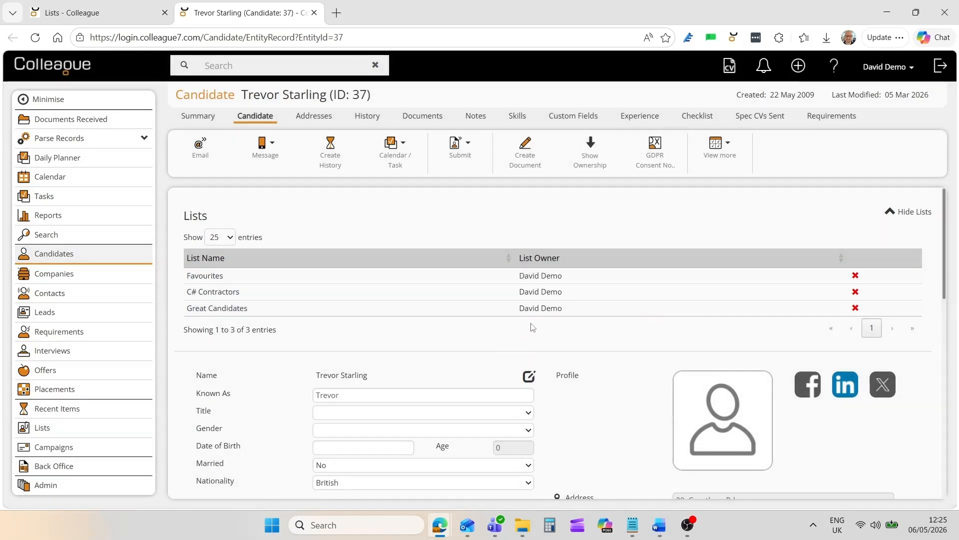
click(901, 218)
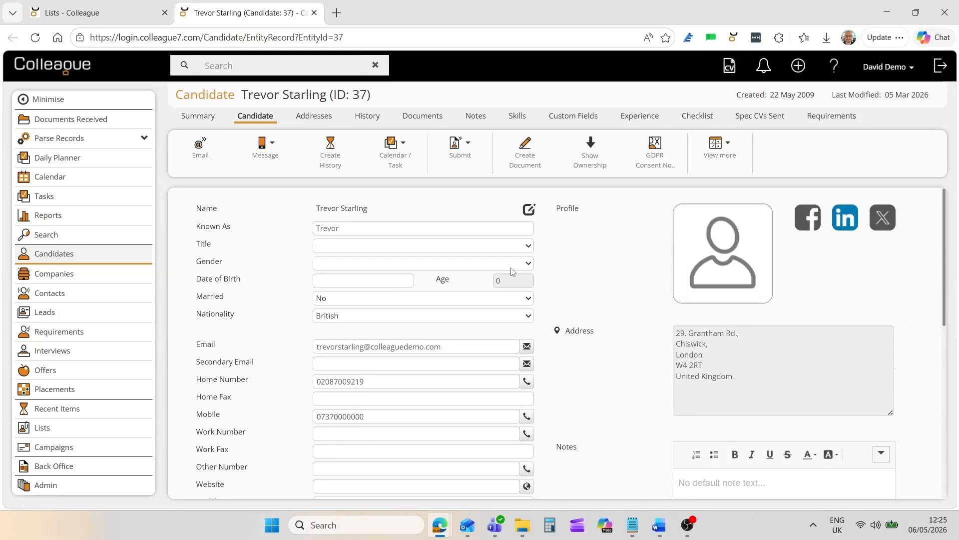
- Open the Lists page and display the records in the Great Candidates list
click(42, 435)
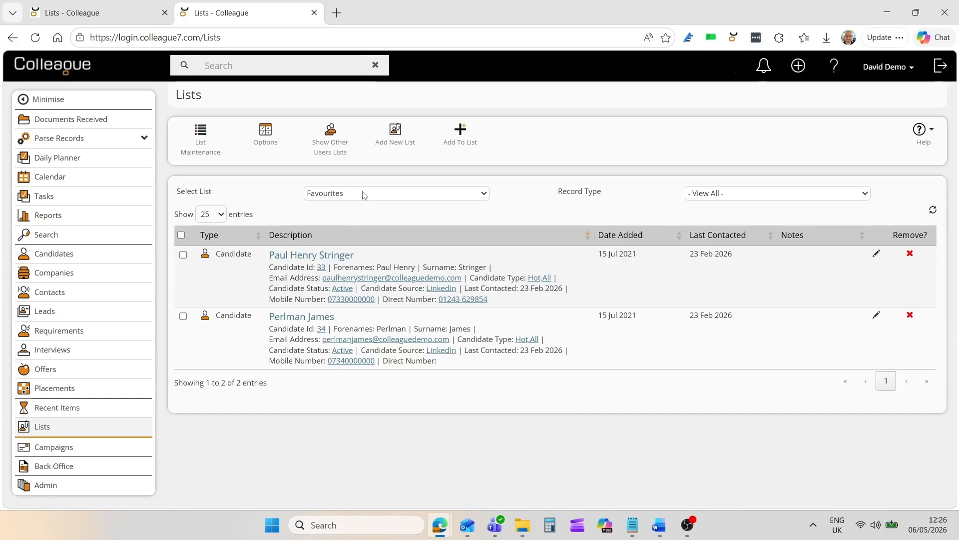
click(363, 193)
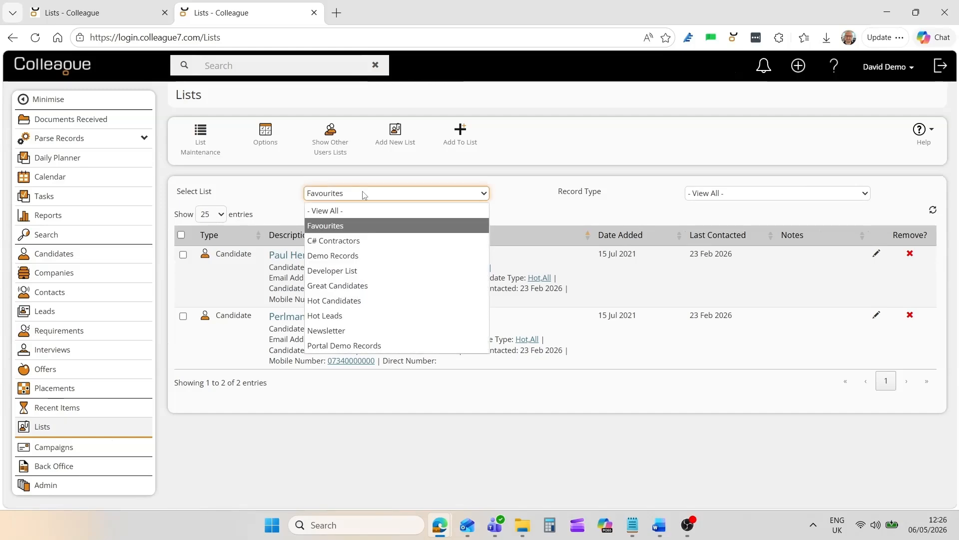
click(350, 286)
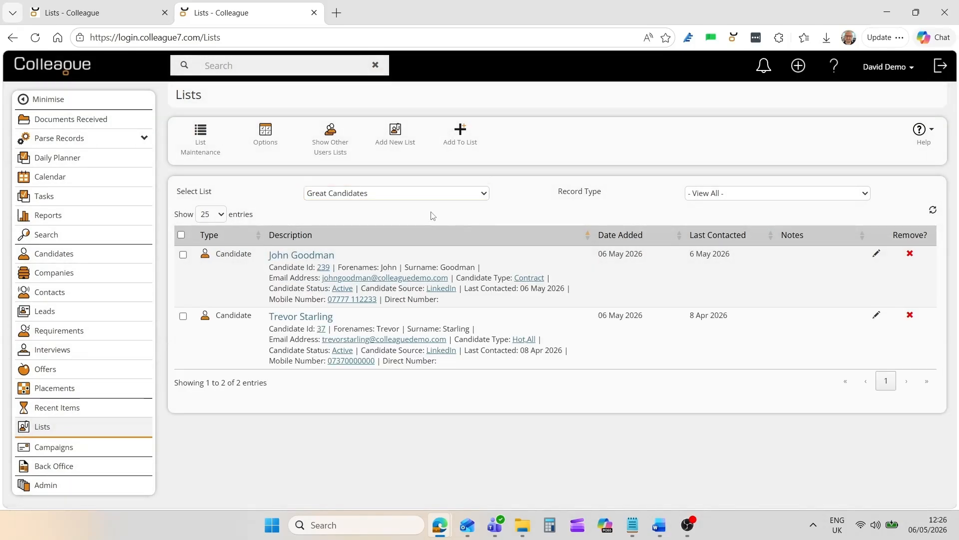
- Start an email to all candidates in the Great Candidates list, discard the draft and clear the record selection
click(182, 235)
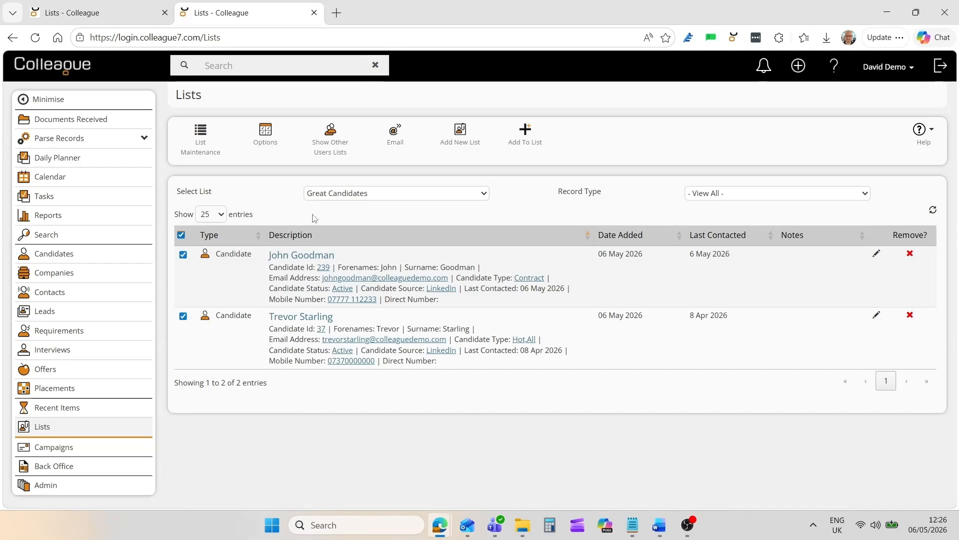
click(394, 135)
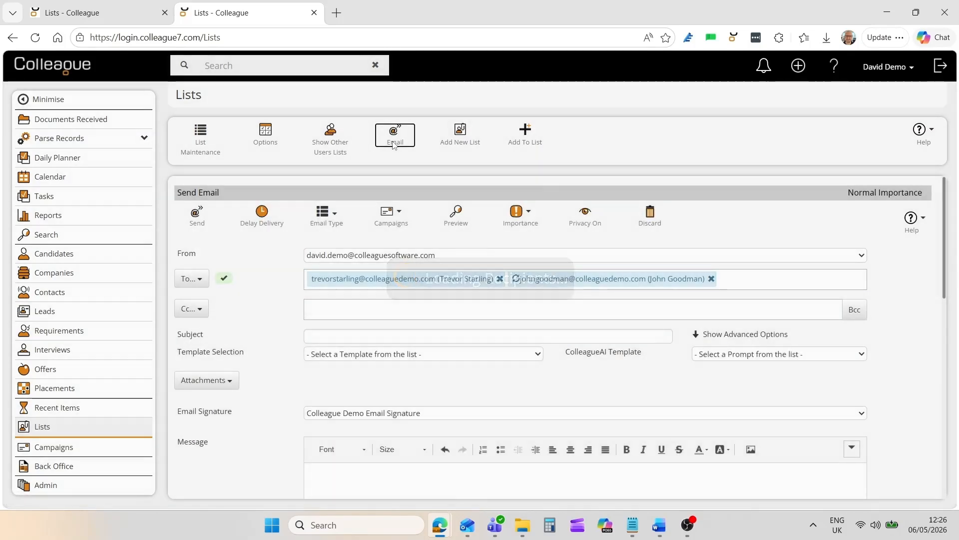
click(325, 215)
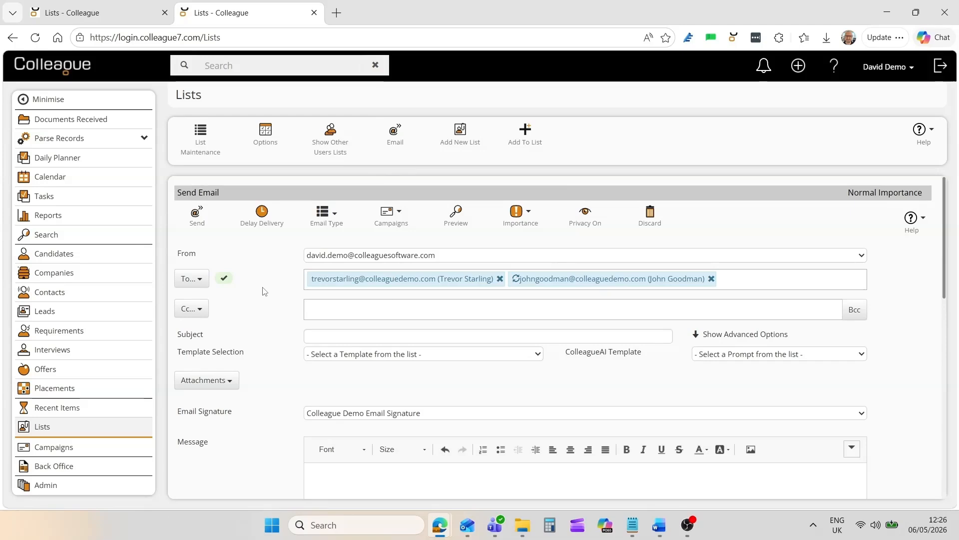
click(647, 223)
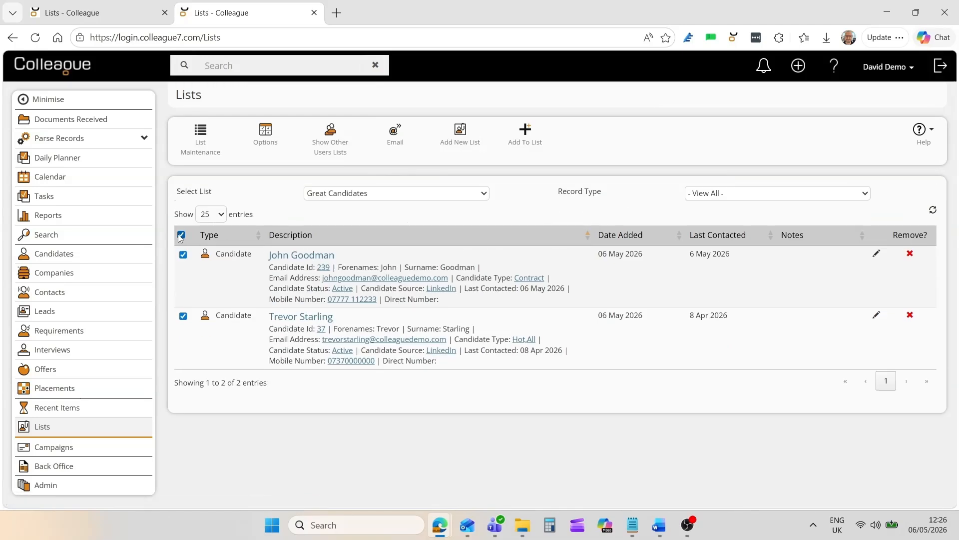
click(181, 235)
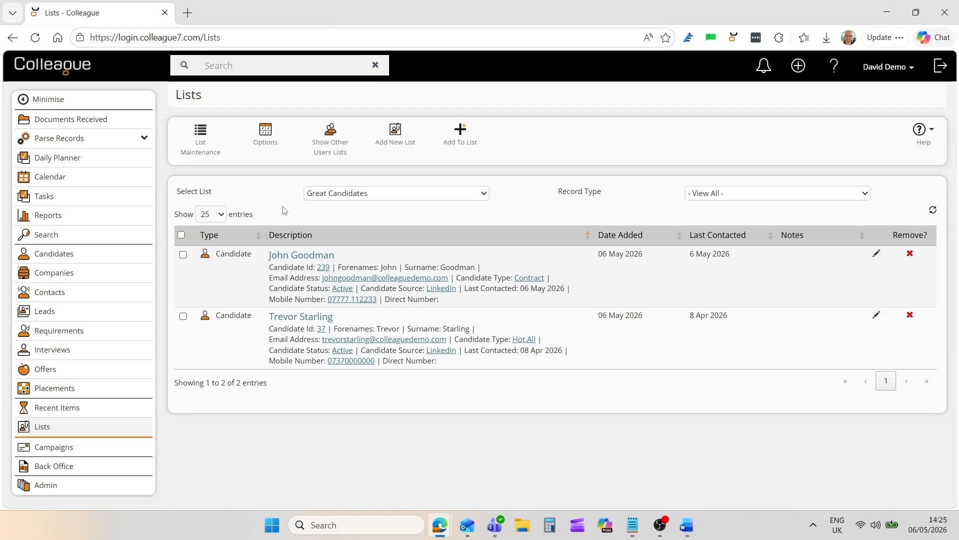
- Run a candidate search on CVs for the phrase "Project Manager" and show the results
click(49, 238)
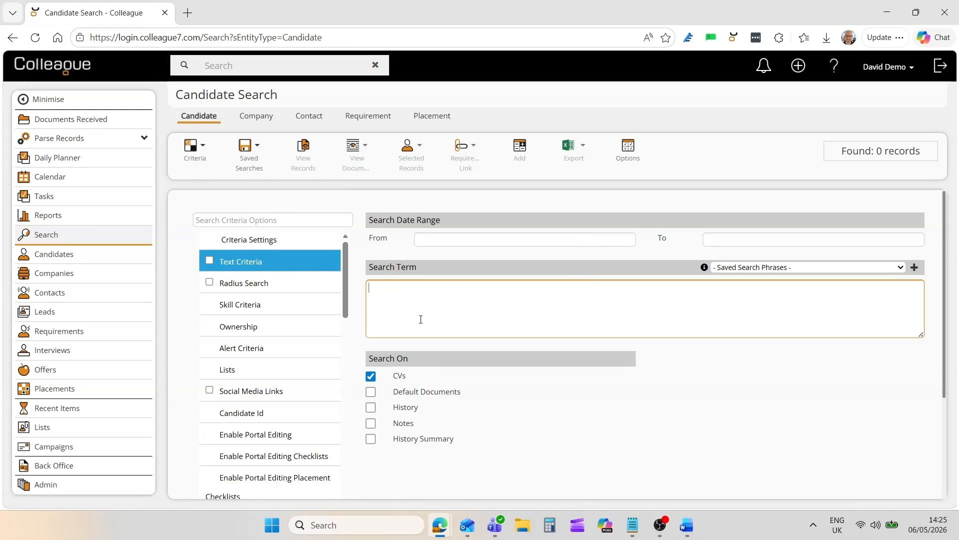
text("Project Manager")
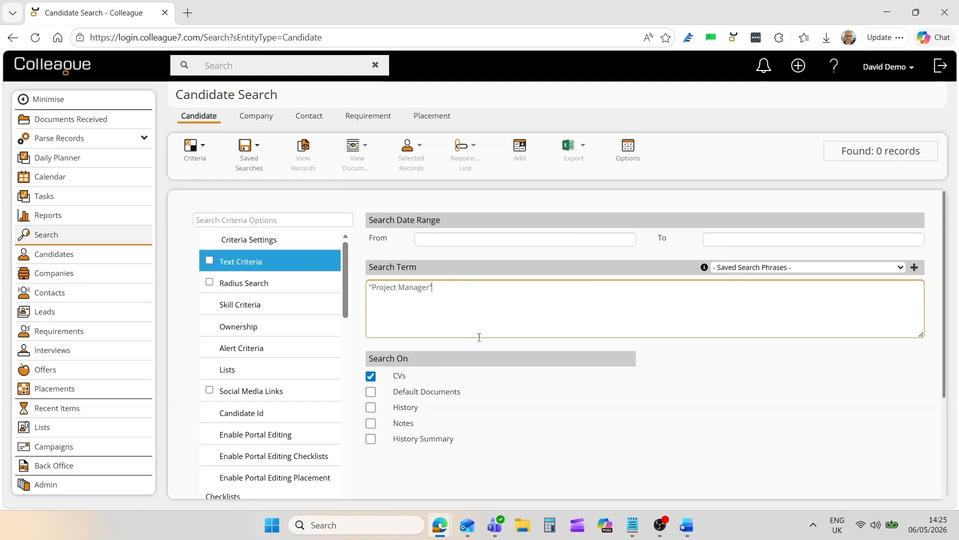
click(493, 384)
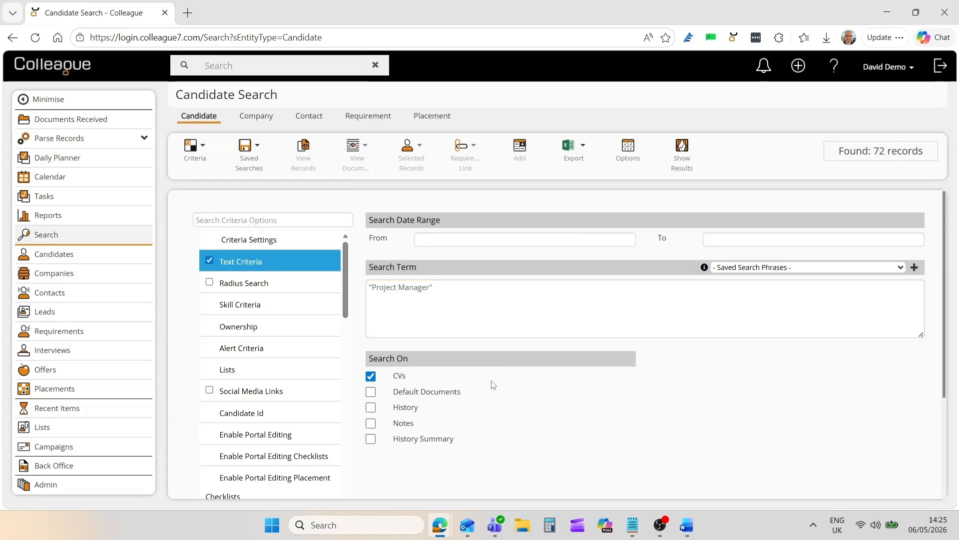
click(686, 169)
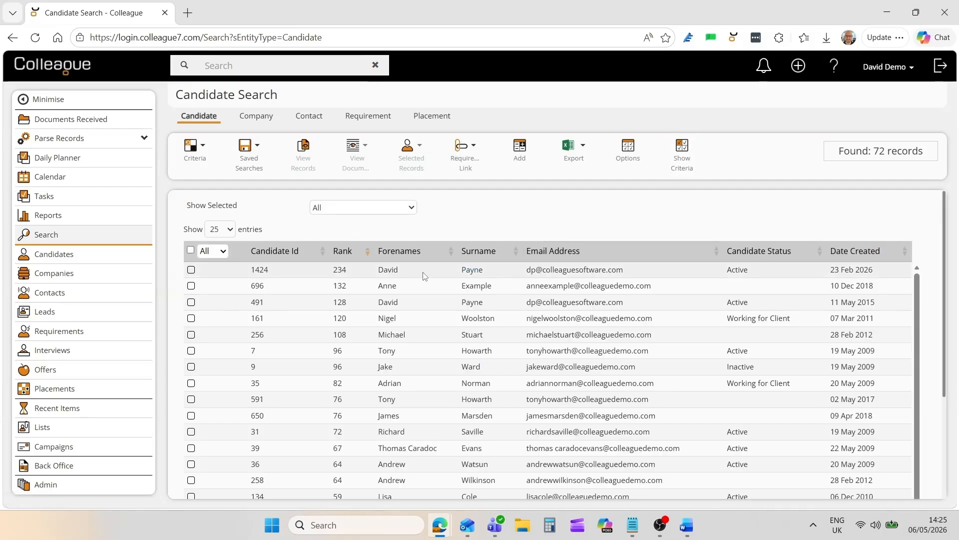
- Select the highest-ranked candidate in the search results and view the candidate's formatted CV document
click(423, 275)
click(357, 149)
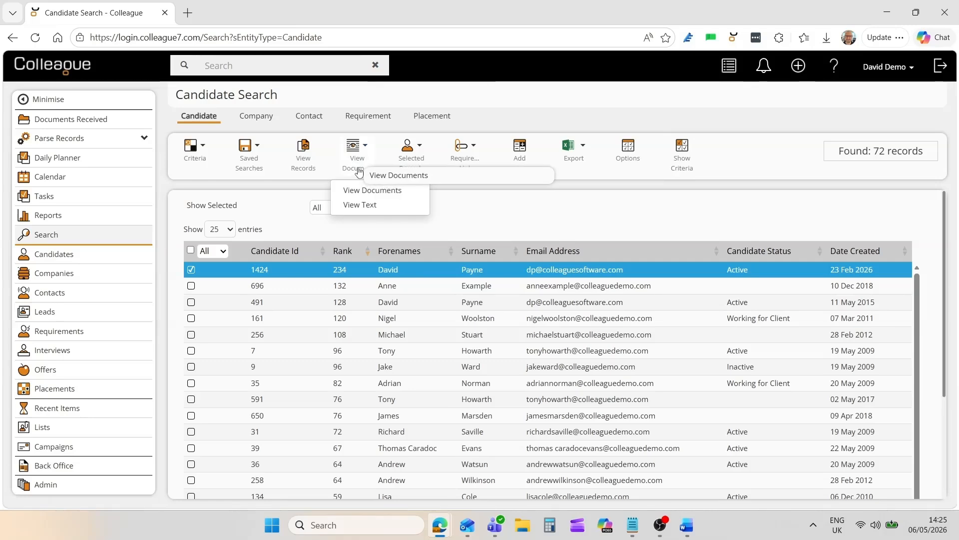
click(364, 189)
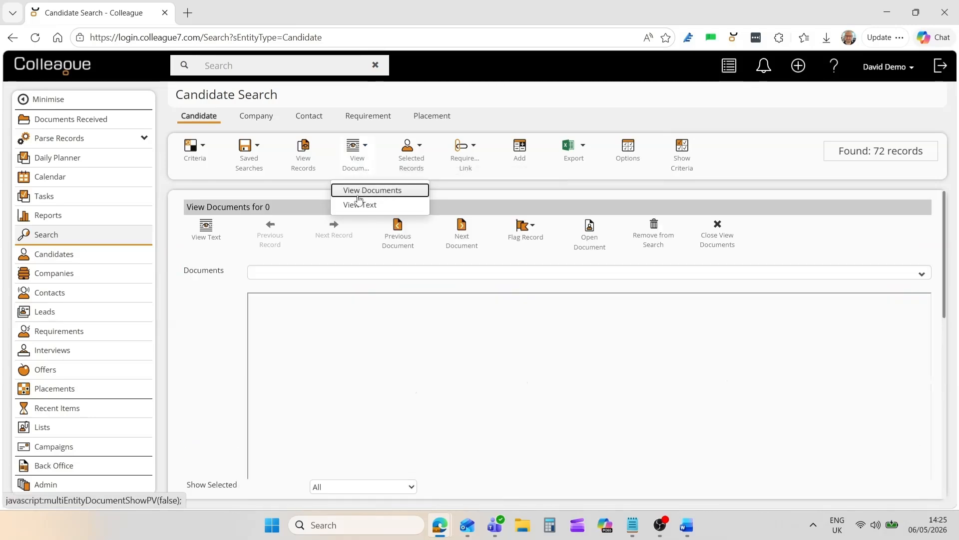
scroll(237, 334, down, 1)
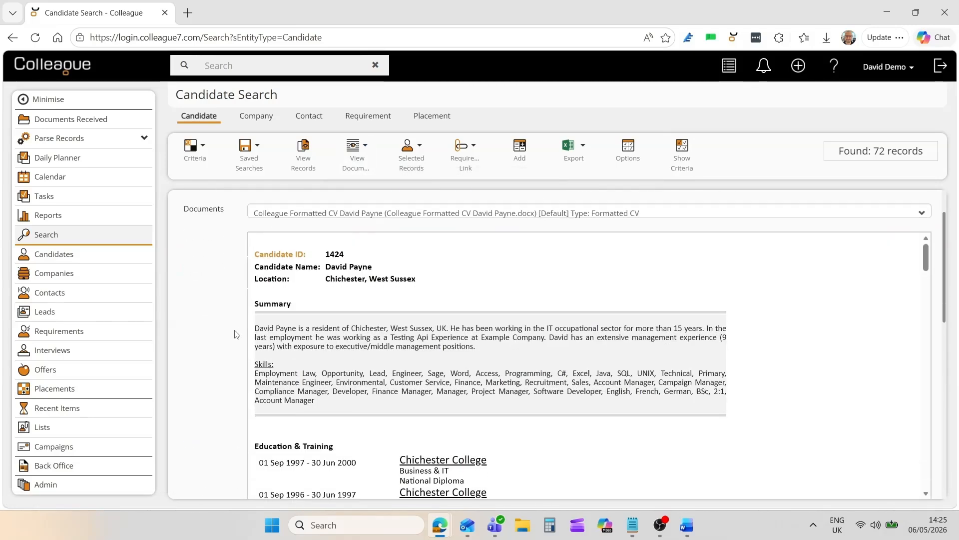
scroll(237, 335, up, 1)
- Go through the "Project Manager" hits in the CV's text view, close the document view and return to the search criteria
click(206, 233)
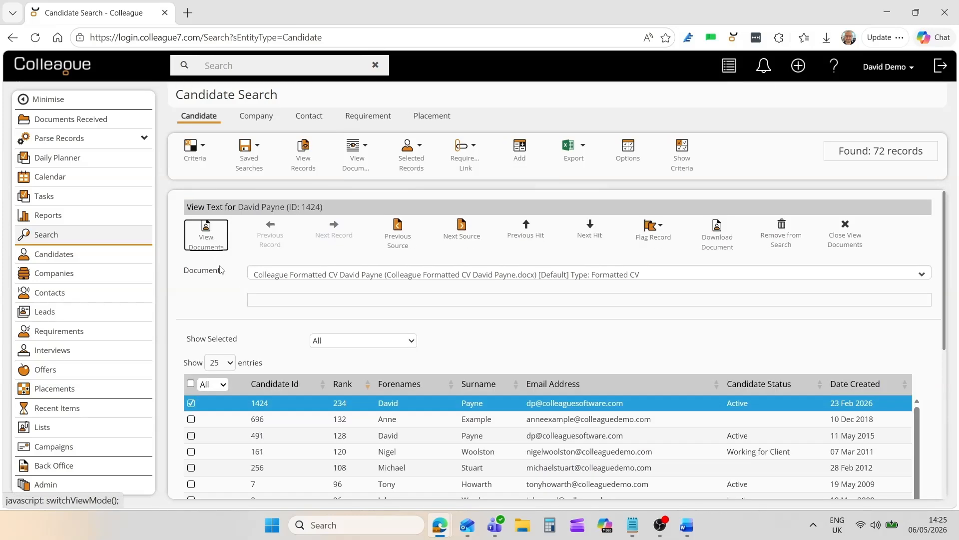
click(592, 240)
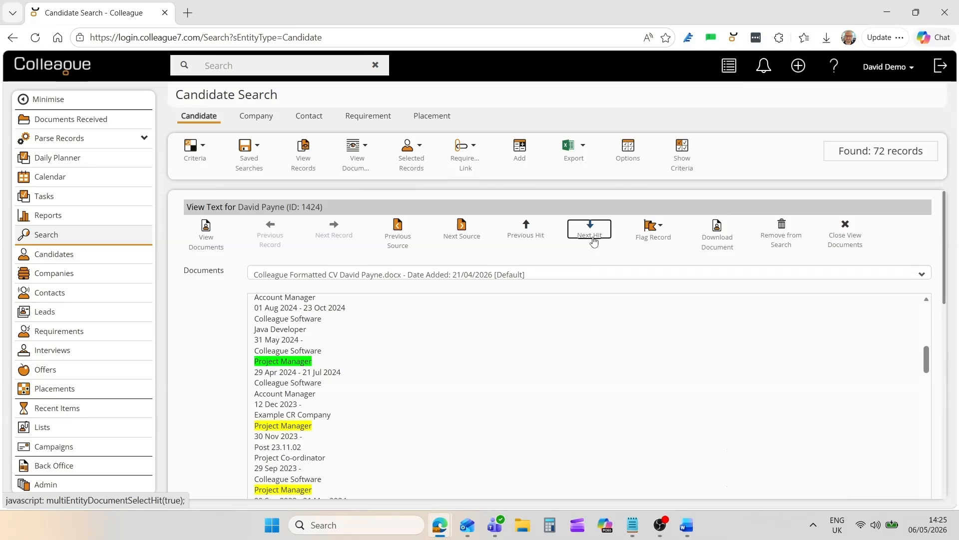
click(592, 239)
click(592, 239)
click(592, 239)
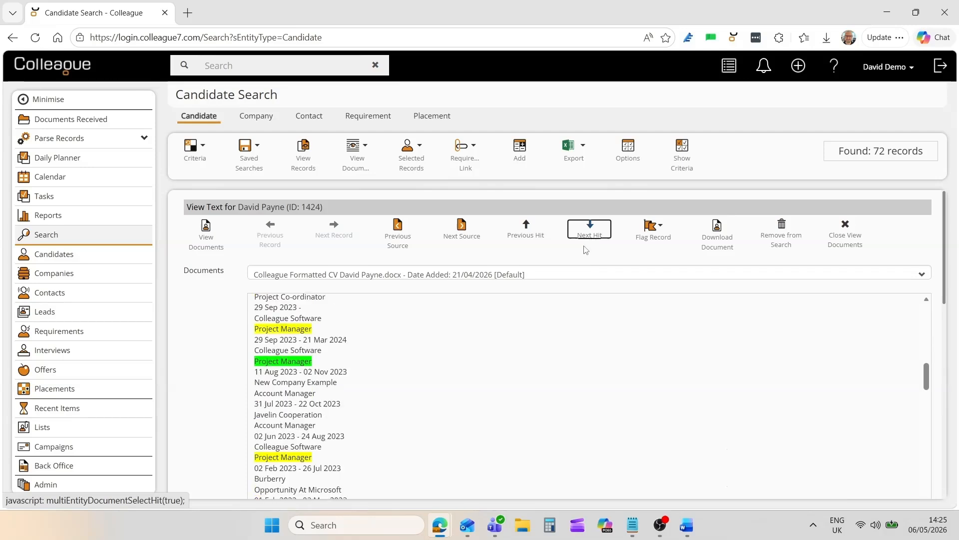
click(844, 243)
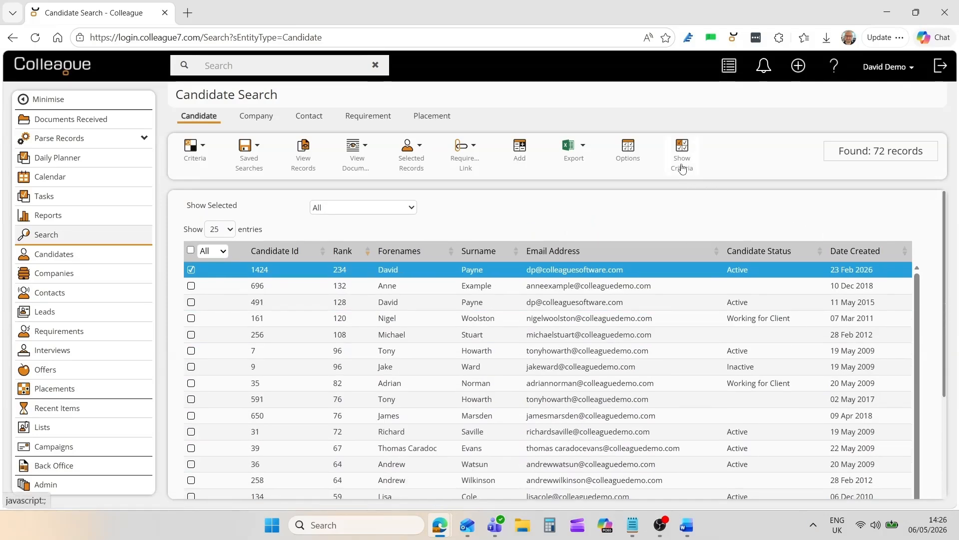
click(683, 169)
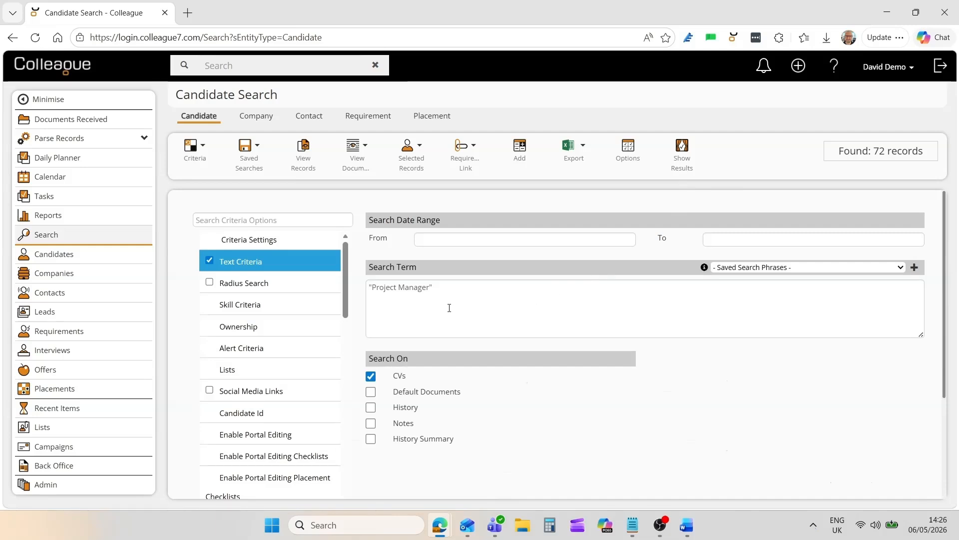
- Look up the company Colleague Software as the centre record for the candidate radius search
click(294, 286)
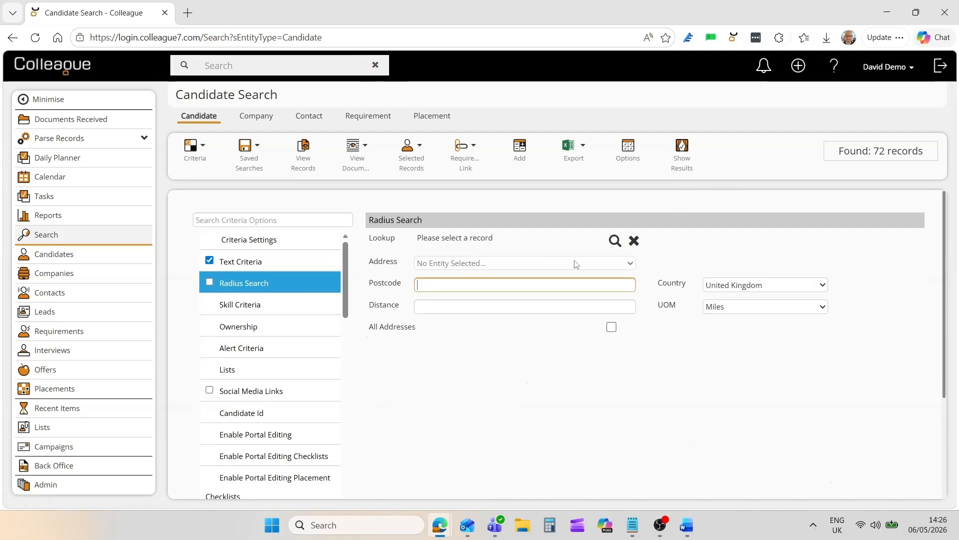
click(615, 240)
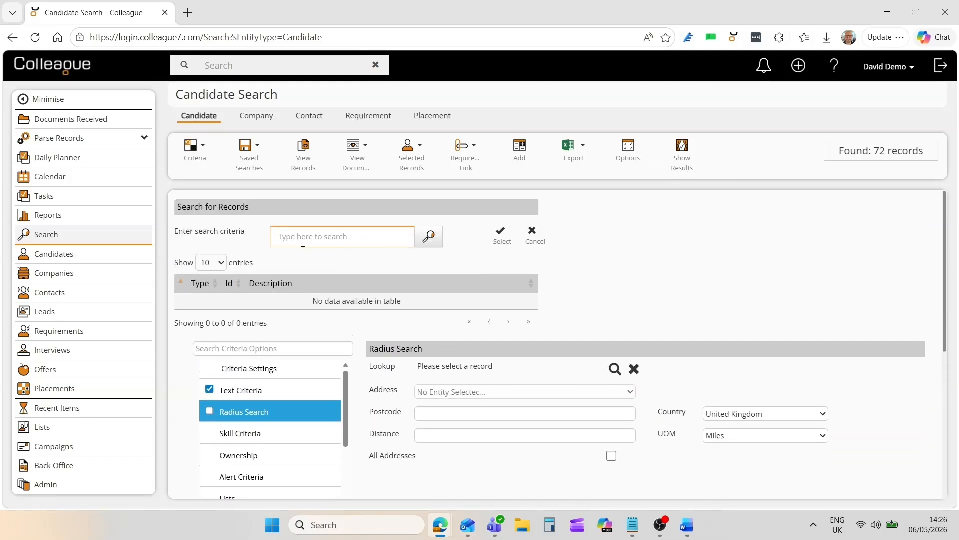
text(colleague softw)
key(BackSpace)
text(tware)
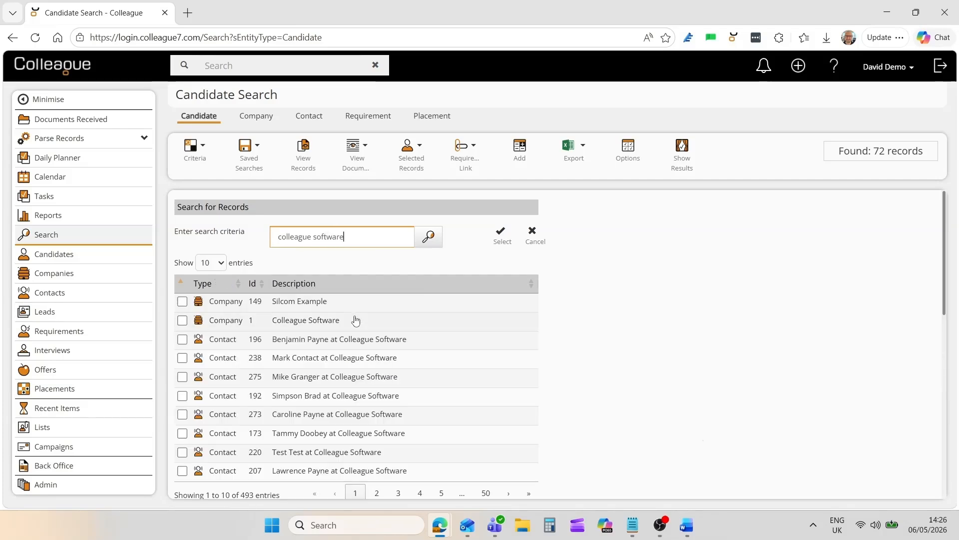
click(355, 320)
click(501, 240)
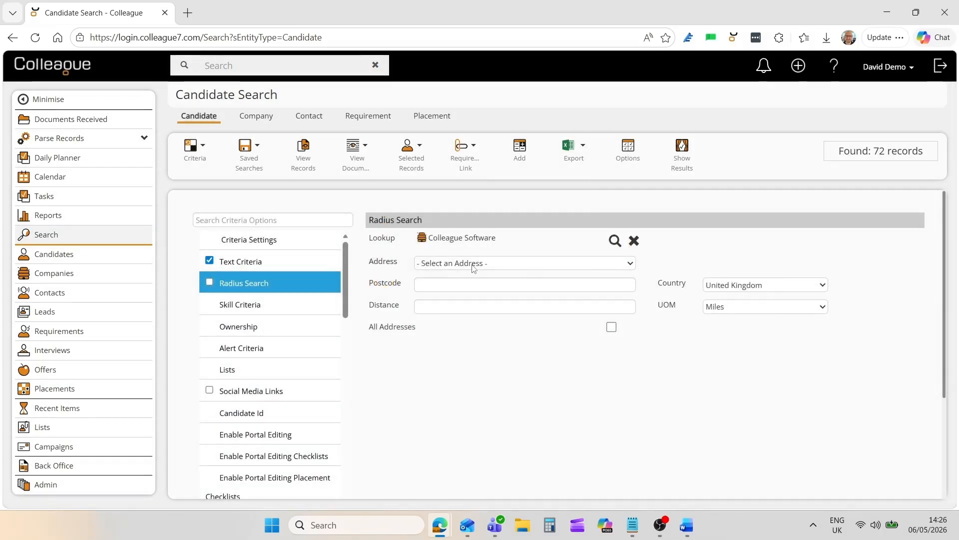
- Use the company's address for the radius search and set the distance to 50 miles
click(471, 264)
click(467, 295)
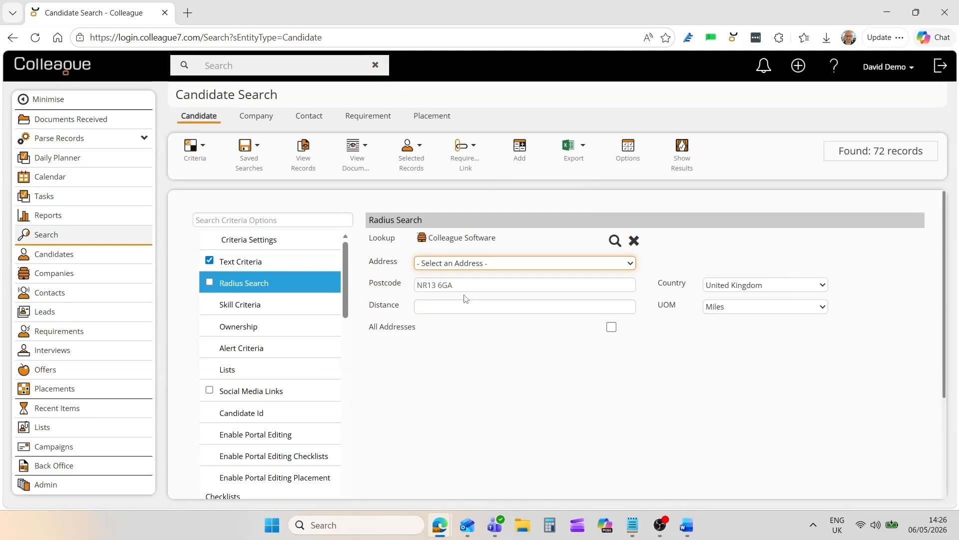
click(456, 305)
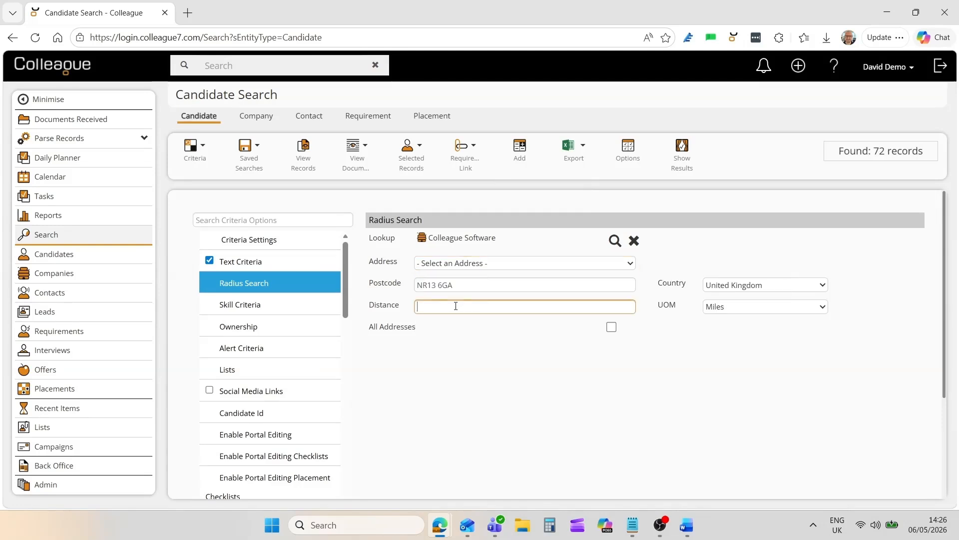
click(448, 366)
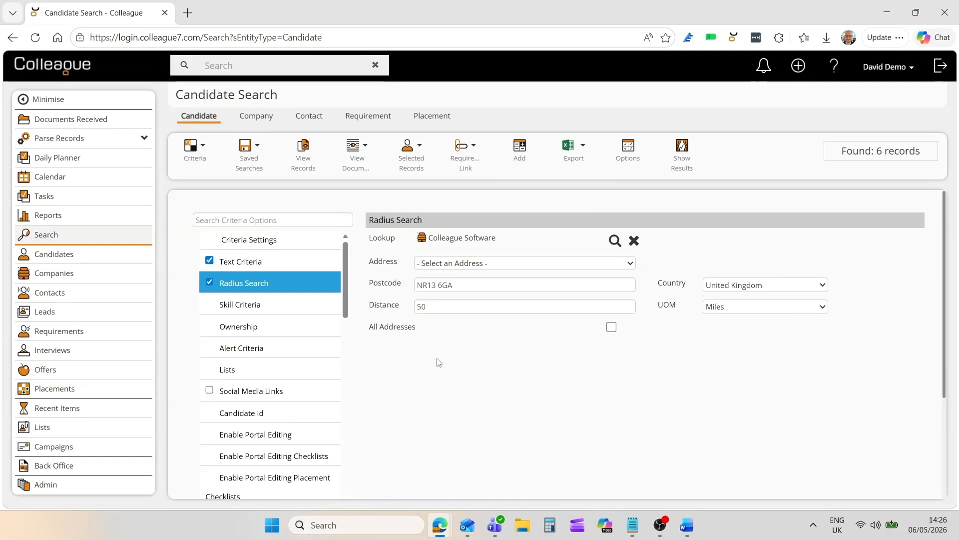
- Examine the Skill Criteria, Ownership and Lists options available for the candidate search
click(285, 305)
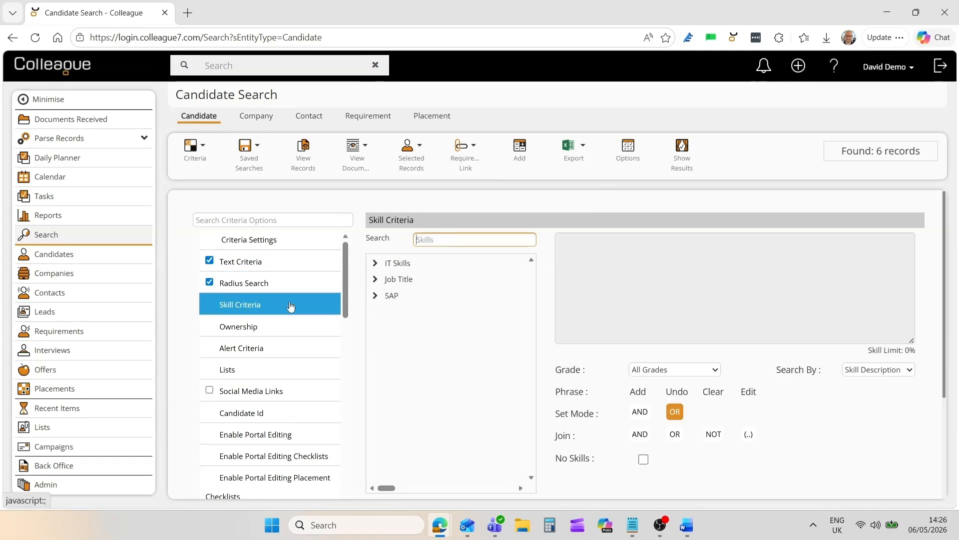
click(281, 331)
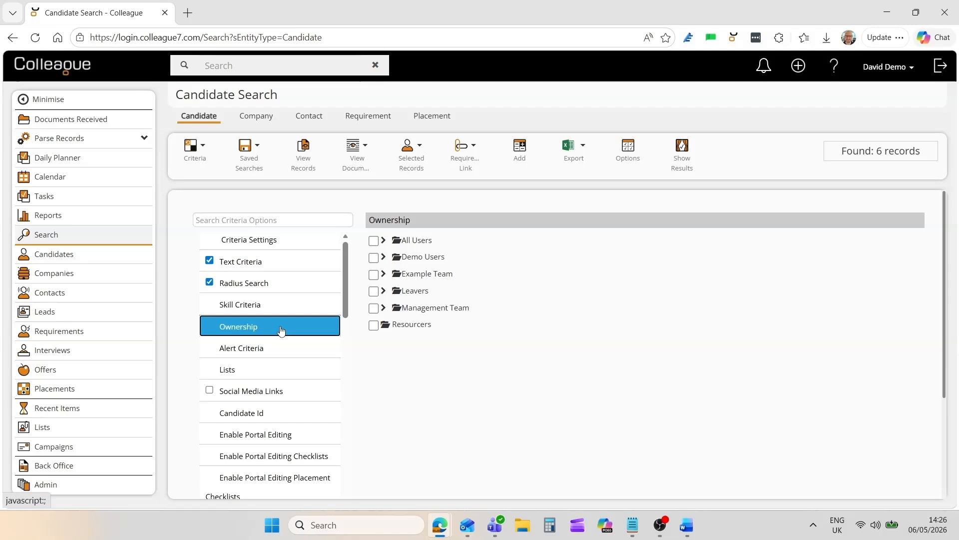
click(269, 372)
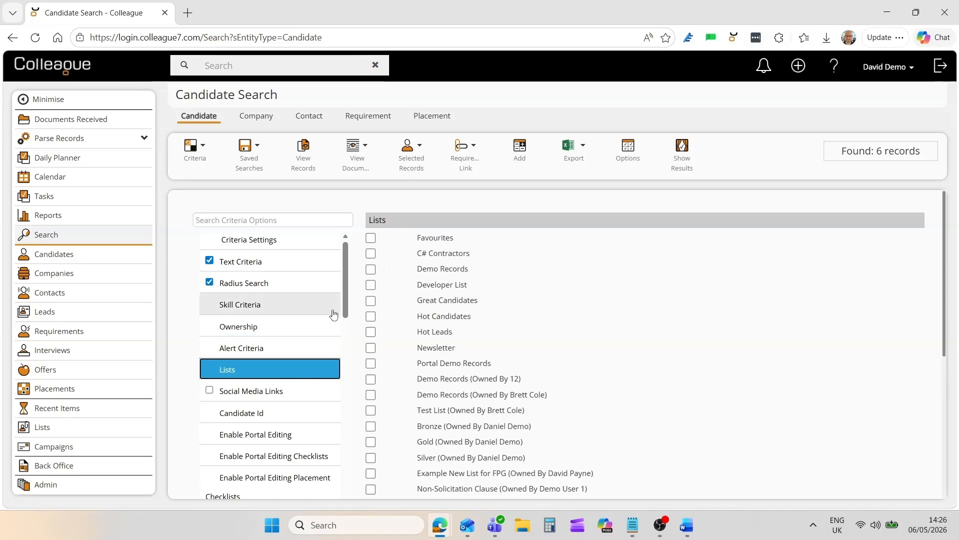
drag(346, 301, 338, 391)
scroll(337, 391, up, 10)
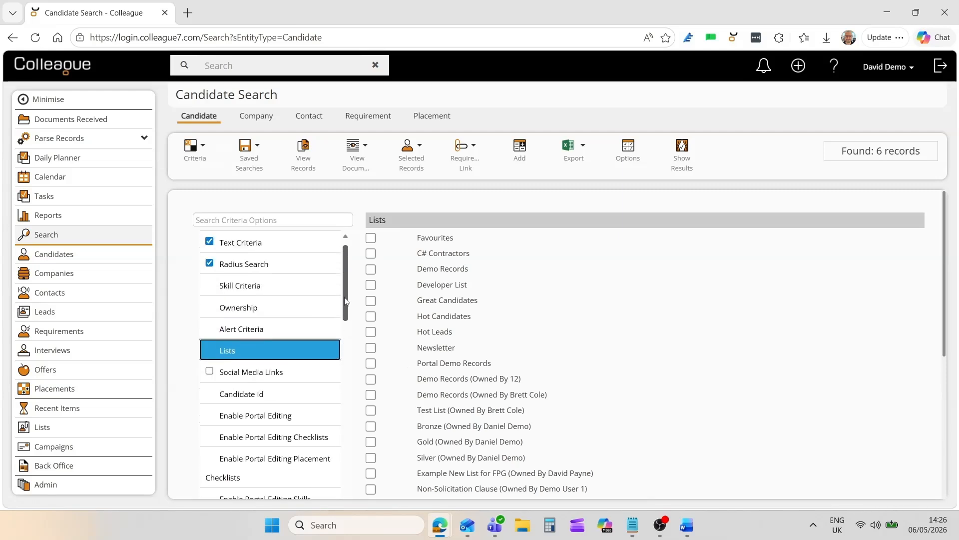
- Find the "status" criterion and limit the search to candidates whose Candidate Status is Active
click(282, 220)
text(stat)
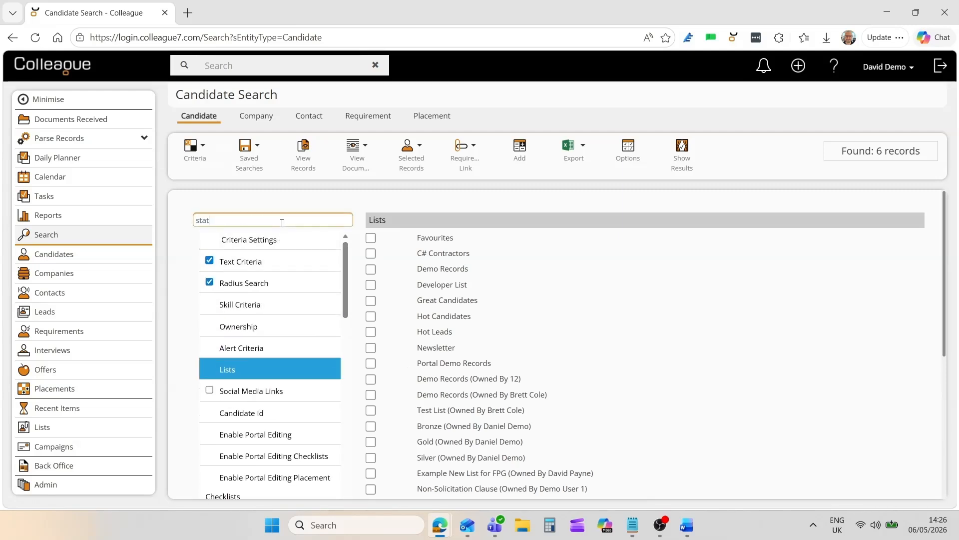
text(us)
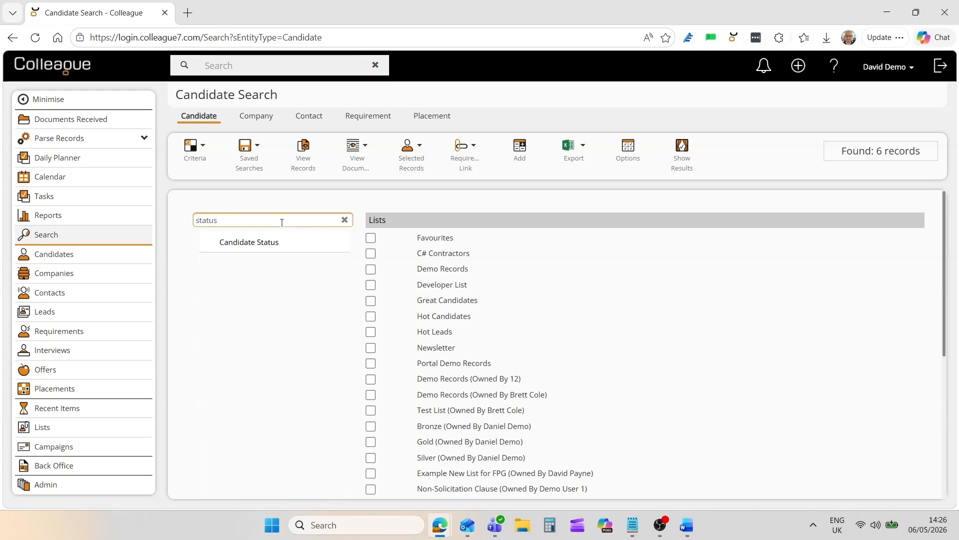
click(312, 242)
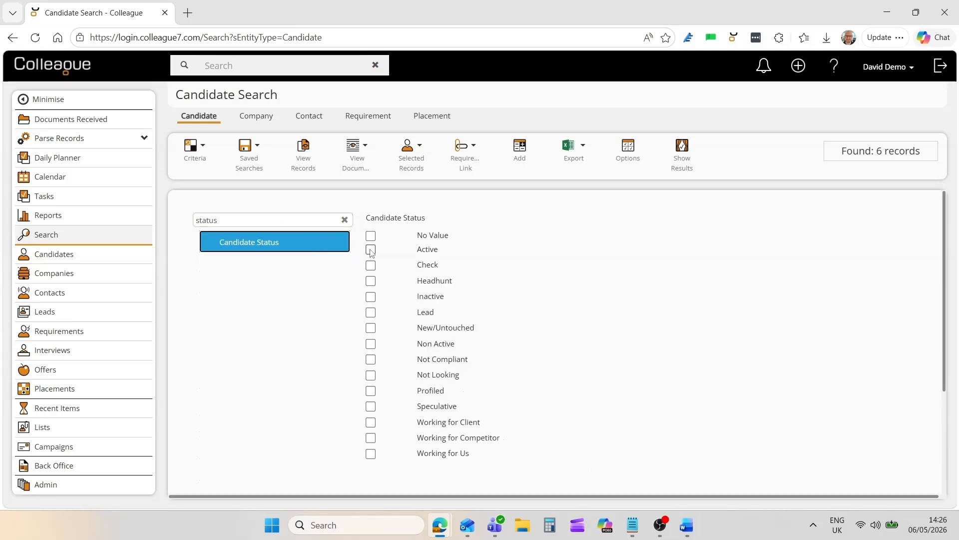
click(371, 250)
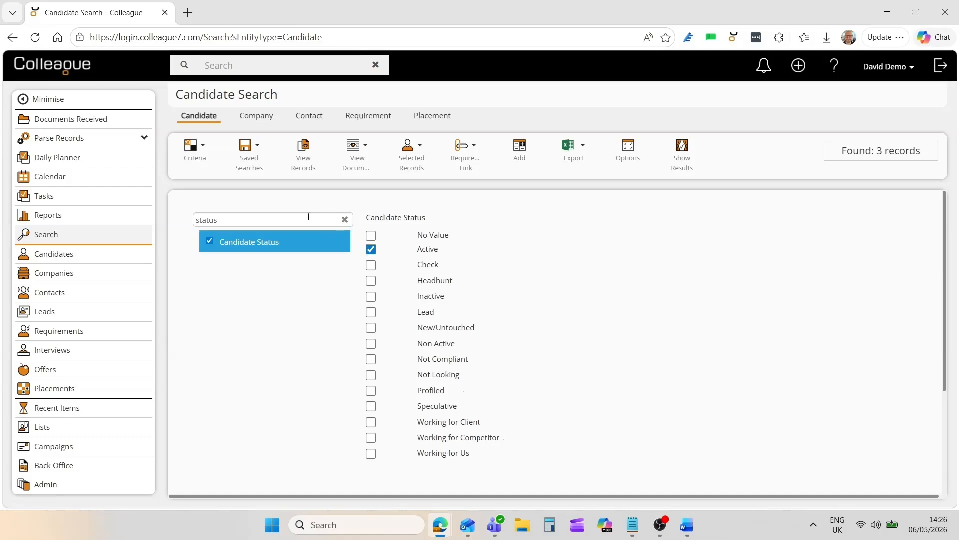
- Clear the filter on the criteria options and show the candidate search results
click(327, 218)
click(345, 220)
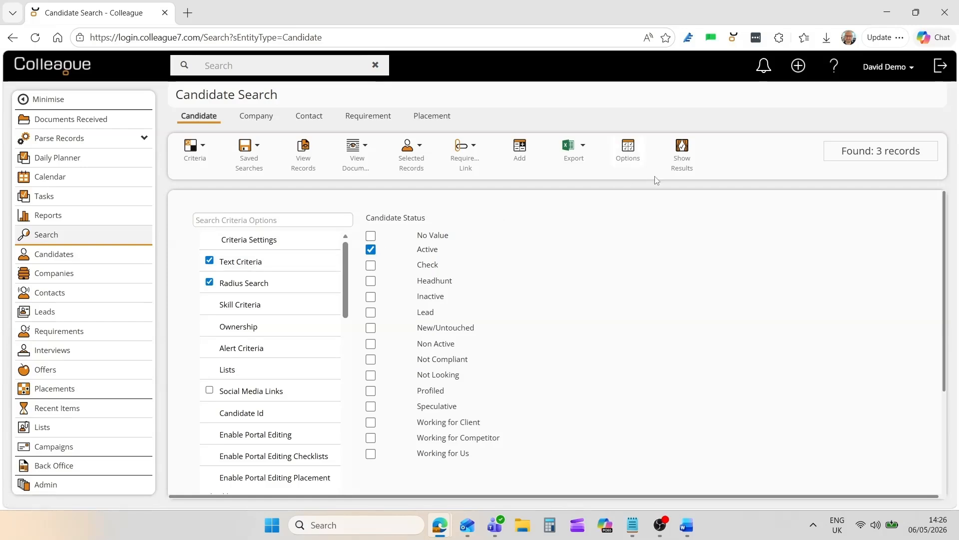
click(683, 167)
click(880, 209)
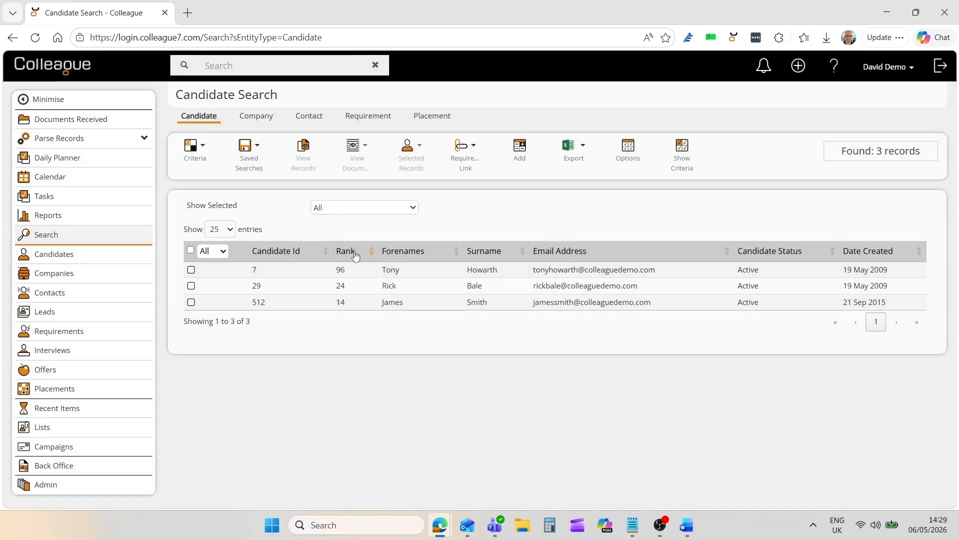
- Select all candidates in the search results, start an email to them and discard the draft
click(191, 251)
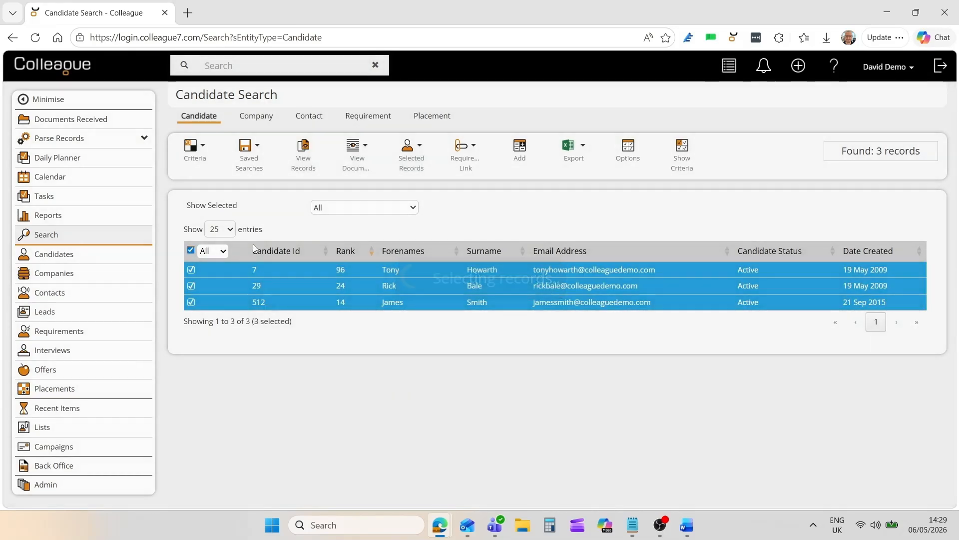
click(404, 175)
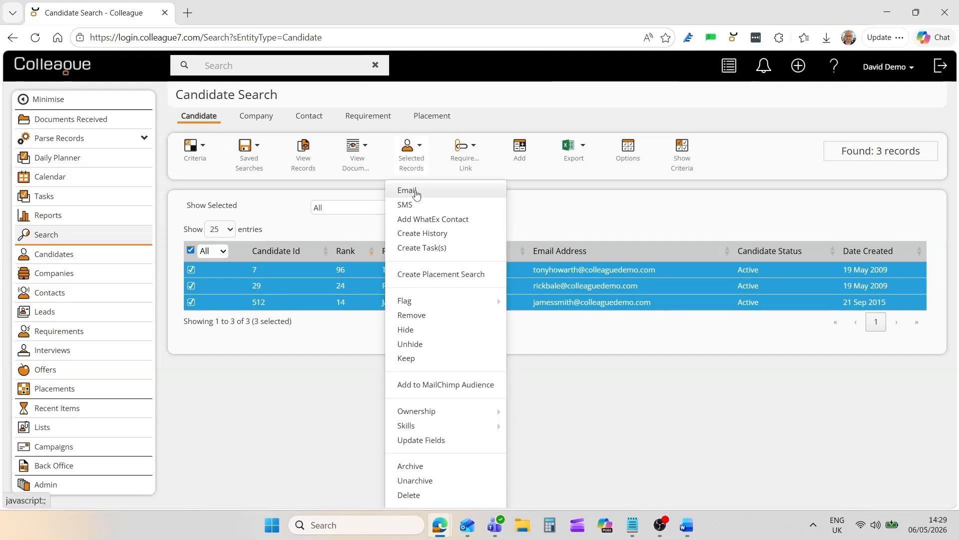
click(416, 191)
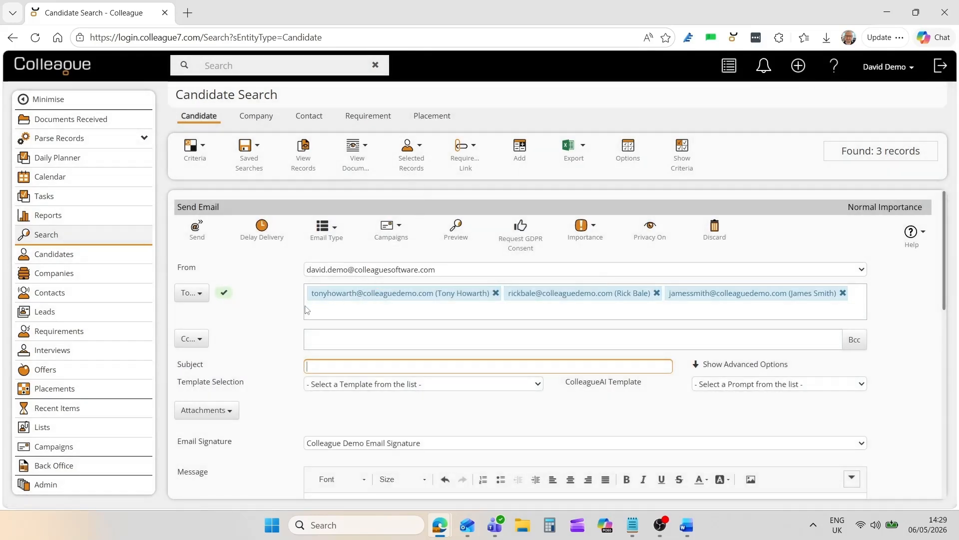
scroll(292, 313, down, 5)
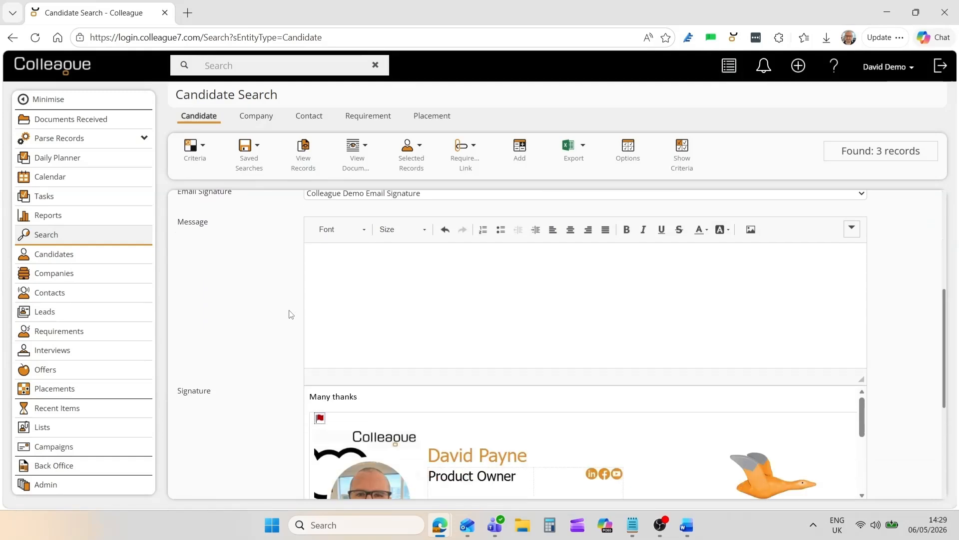
scroll(290, 314, up, 5)
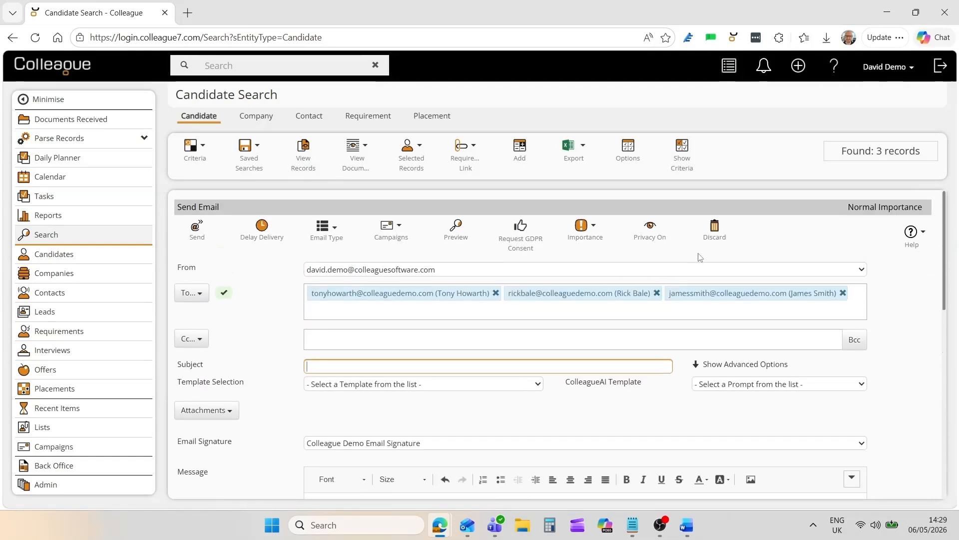
click(716, 231)
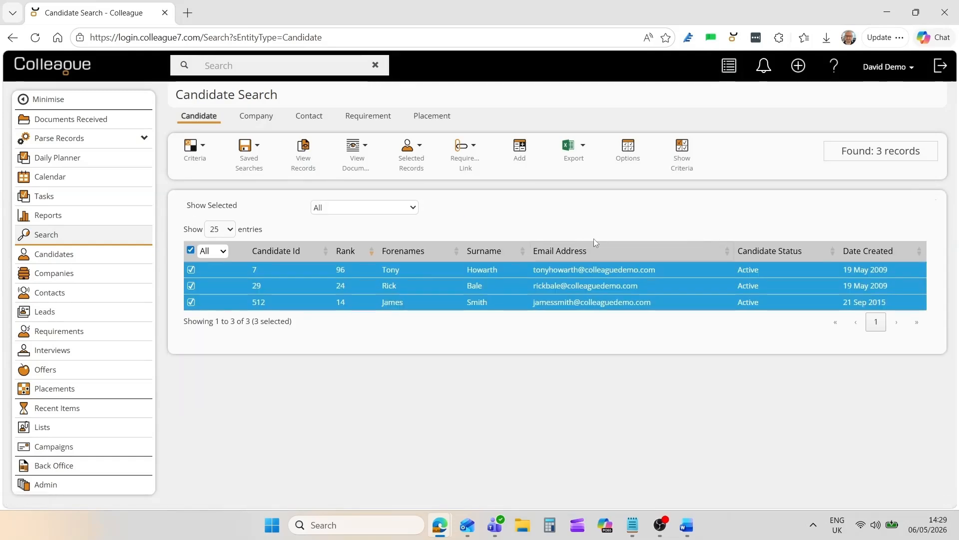
- Create and save tasks with the subject "Call Back" for all the selected candidates
click(411, 148)
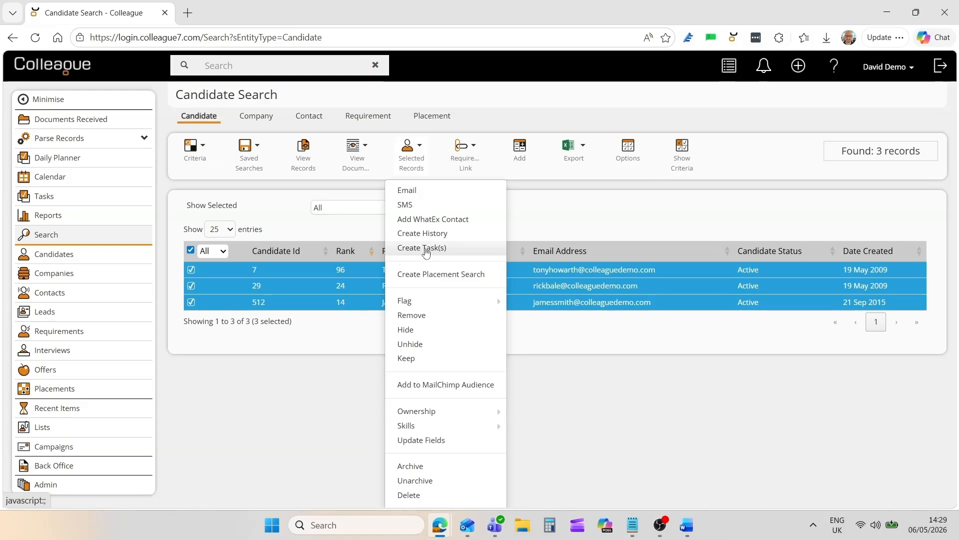
click(426, 250)
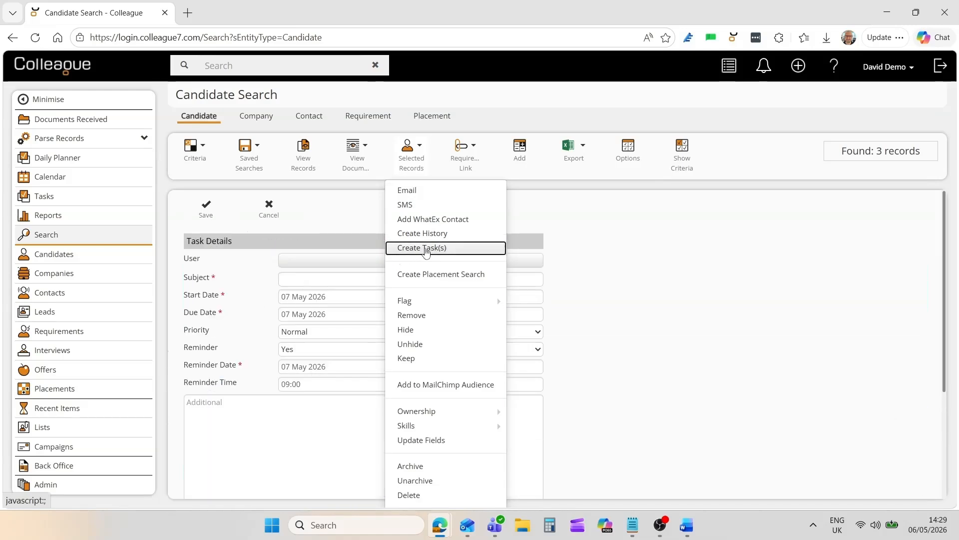
click(318, 279)
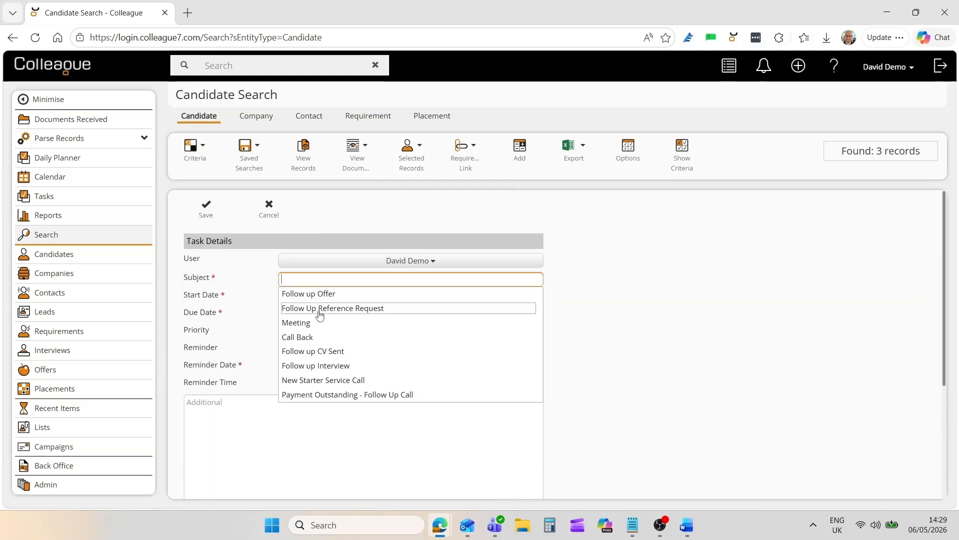
click(322, 336)
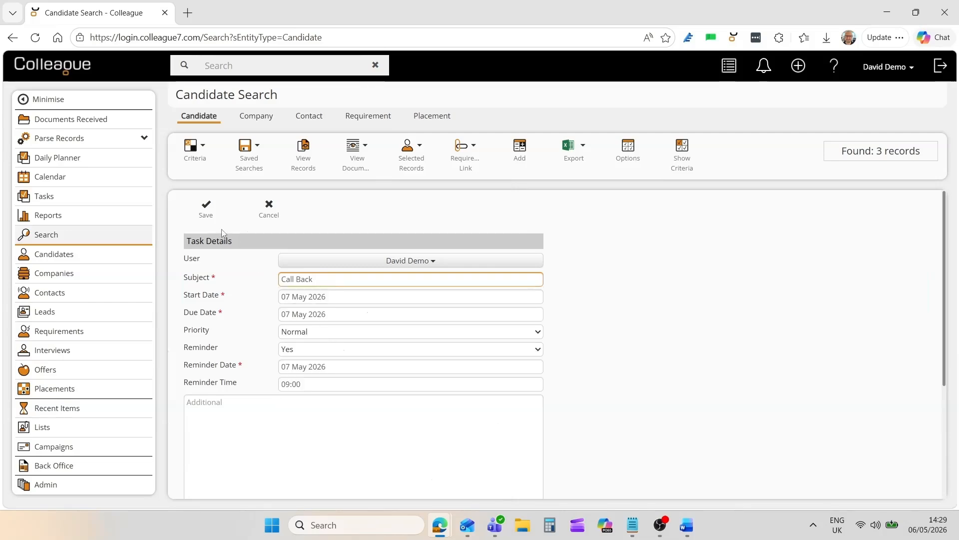
click(206, 209)
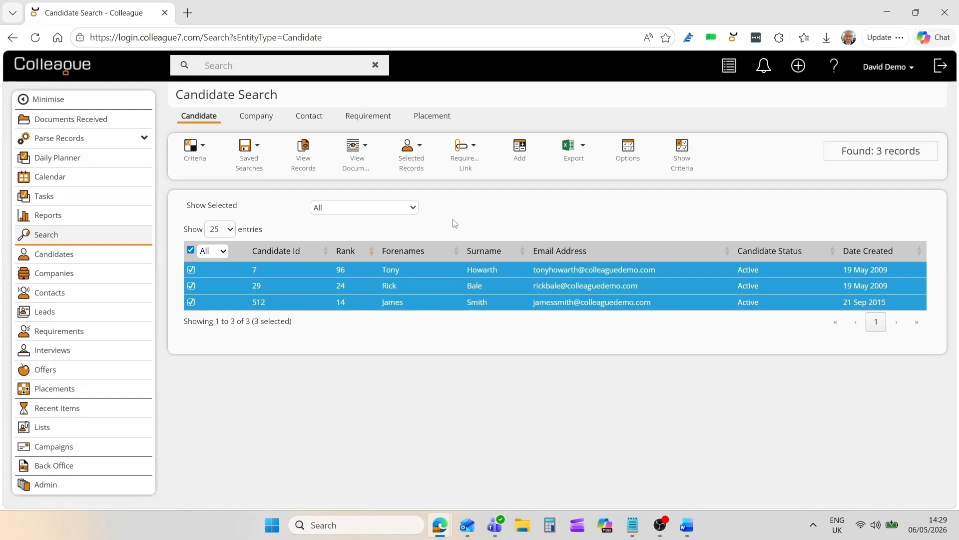
- Clear the selection of all candidates and flag the highest-ranked candidate as Interested
click(414, 160)
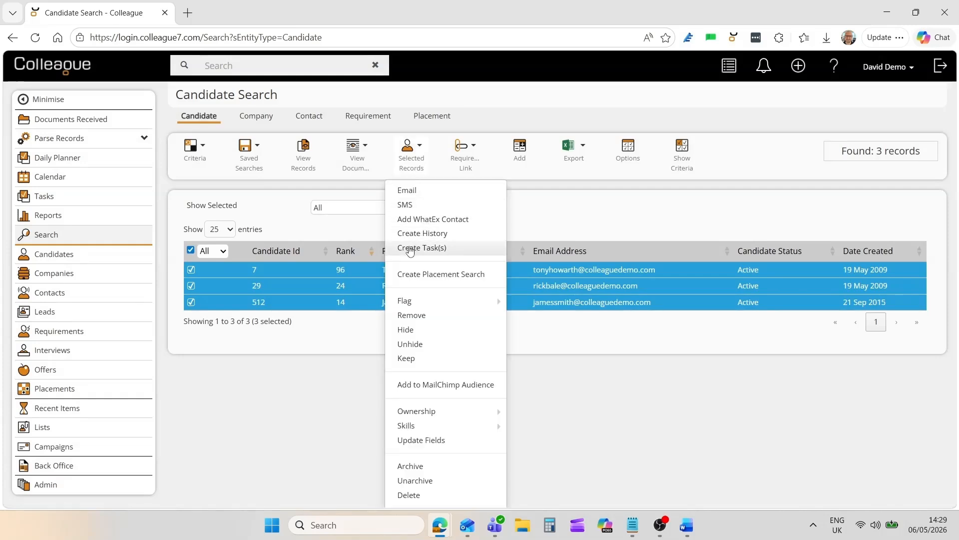
mouse_move(421, 304)
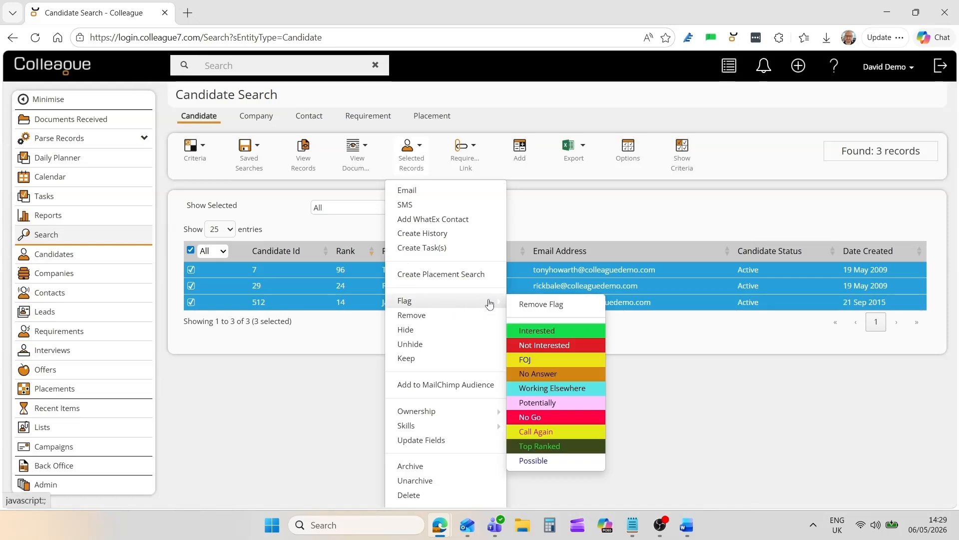
click(191, 250)
click(299, 272)
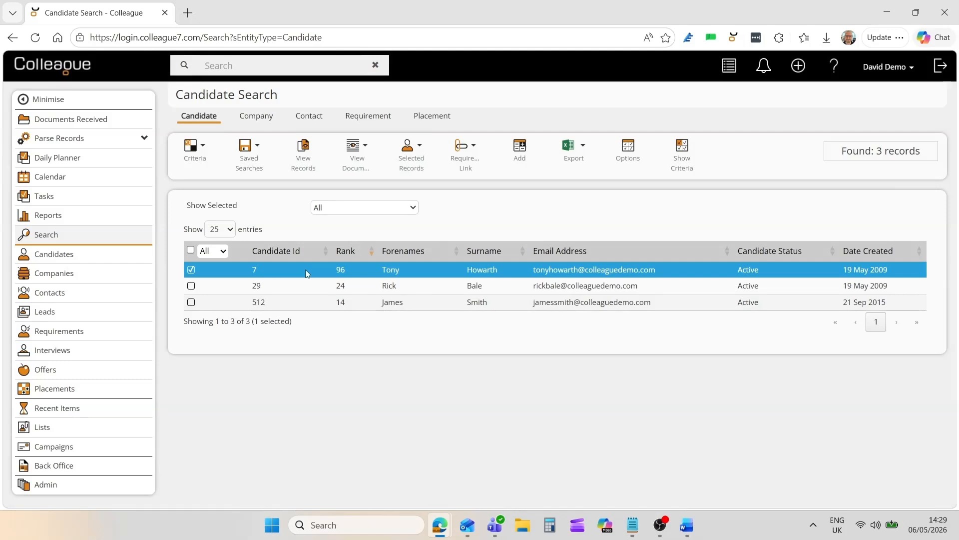
right_click(305, 273)
mouse_move(408, 284)
click(479, 300)
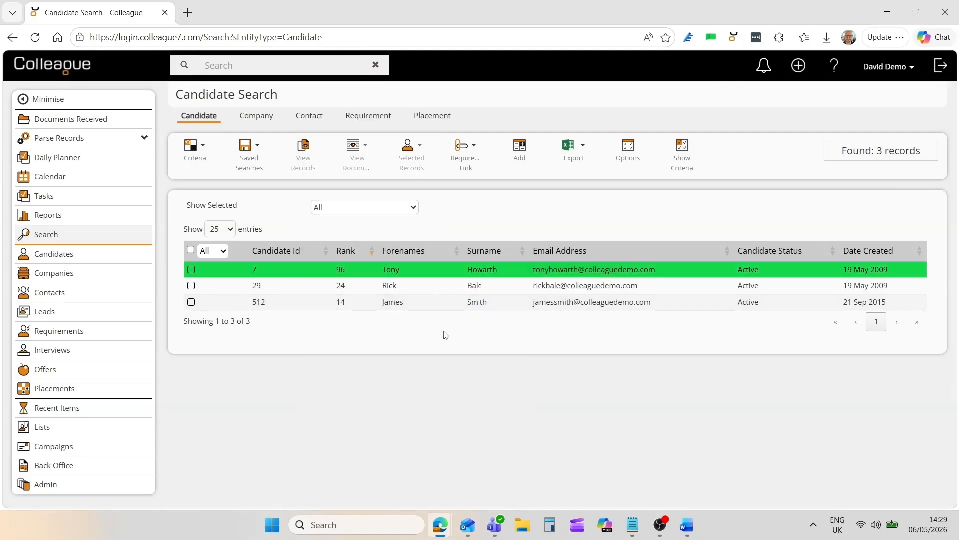
- Flag the second-ranked candidate as Not Interested and select that record again
click(293, 289)
right_click(304, 291)
mouse_move(332, 294)
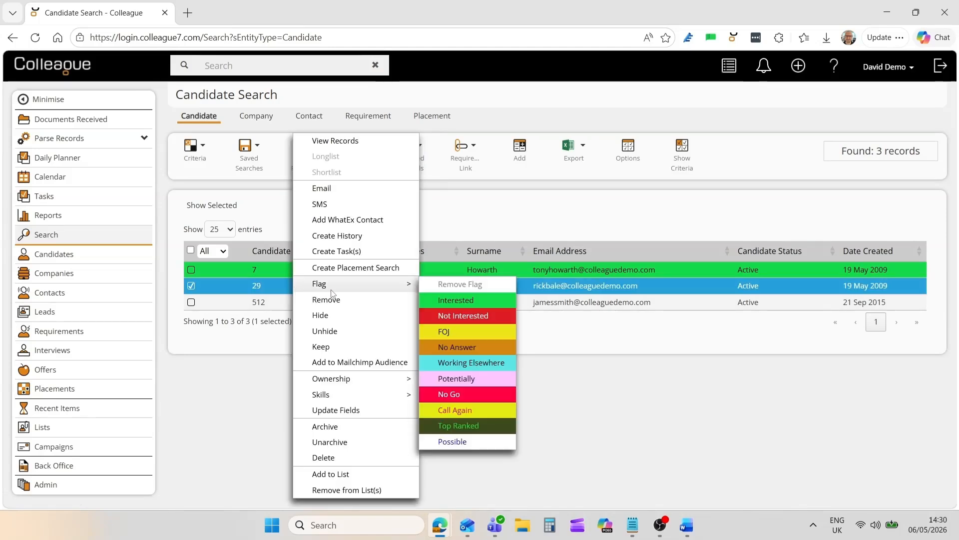
click(453, 316)
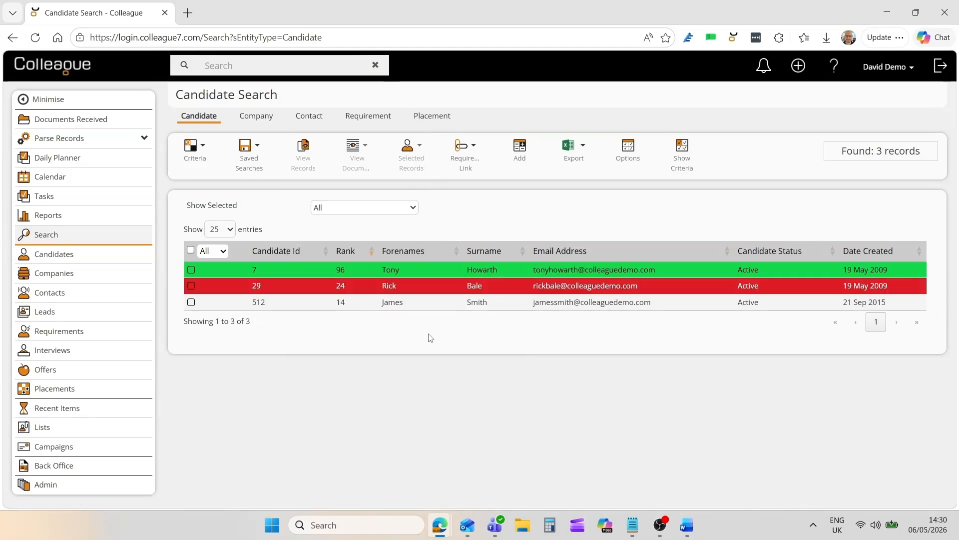
click(297, 268)
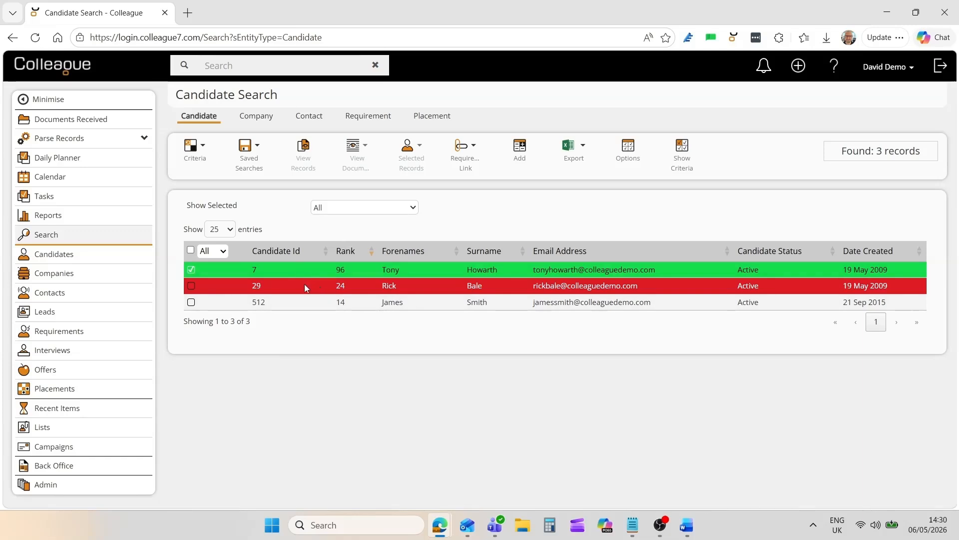
- Clear the colour flags from all candidates in the search results and select all the records again
click(190, 250)
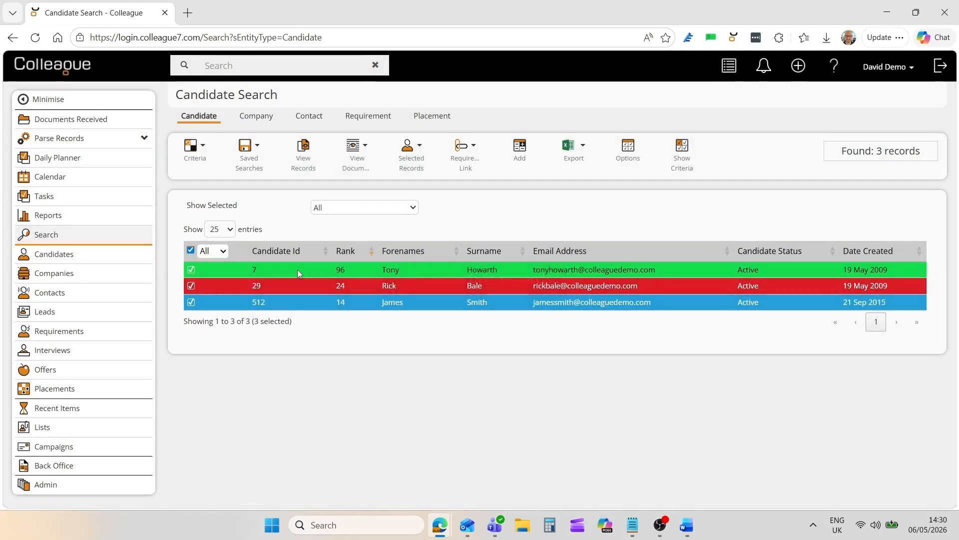
right_click(298, 269)
mouse_move(350, 281)
click(445, 283)
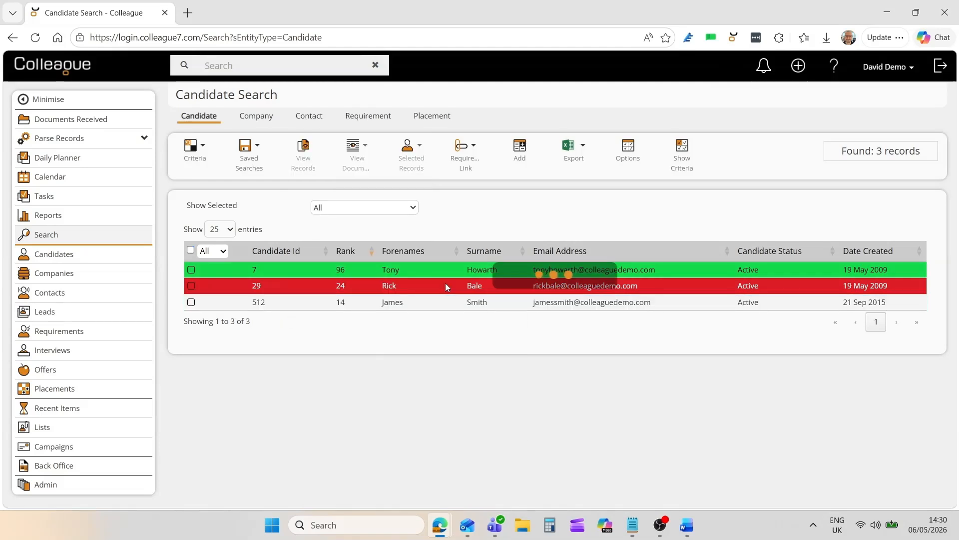
click(190, 250)
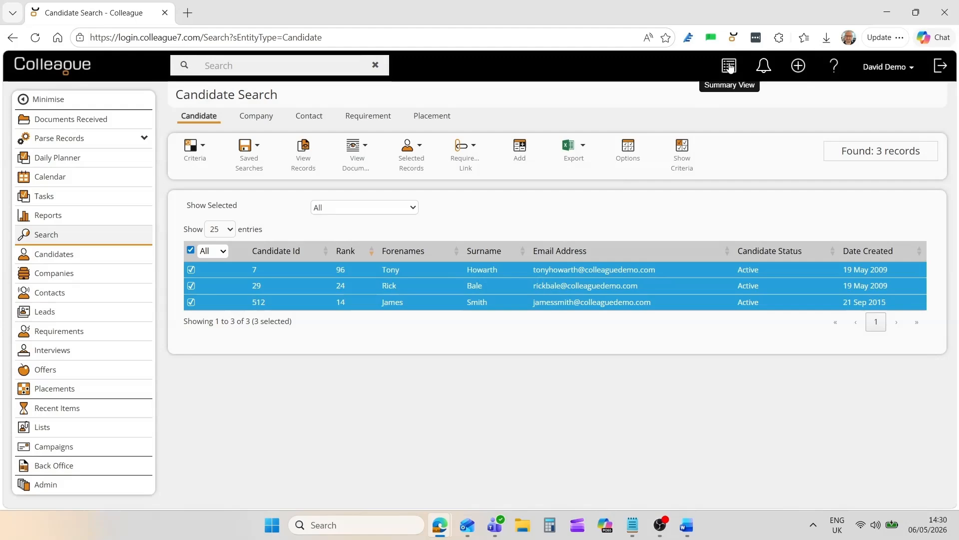
- Open the Summary View for the selected candidates, review the first candidate's details and move on to the second
click(729, 66)
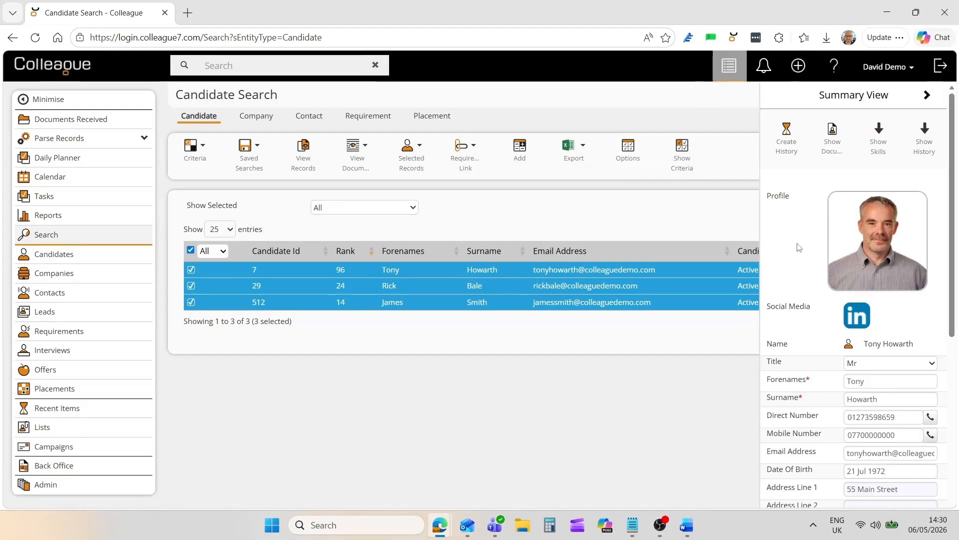
scroll(798, 247, down, 7)
scroll(800, 245, up, 7)
click(927, 95)
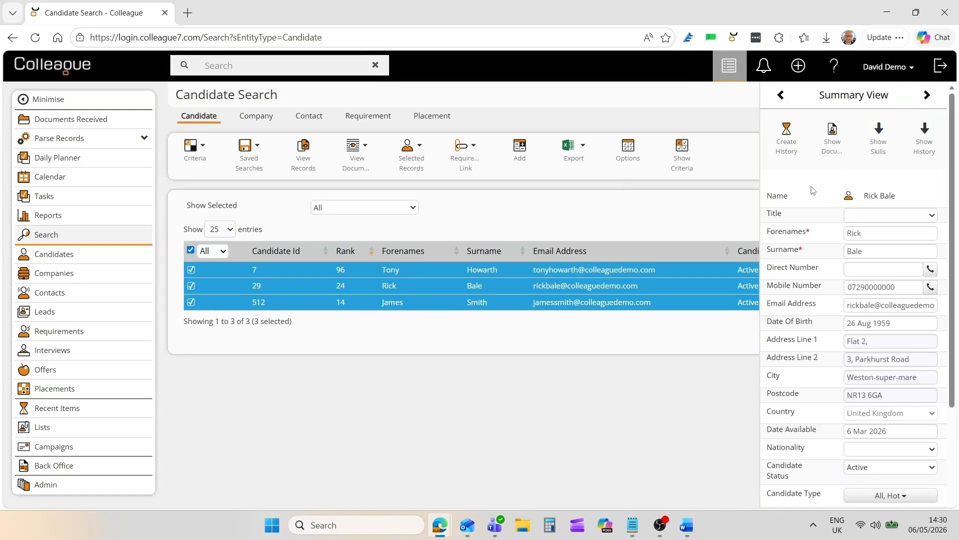
- Preview the second candidate's CV alongside the summary and browse through the third candidate back to the first
click(832, 138)
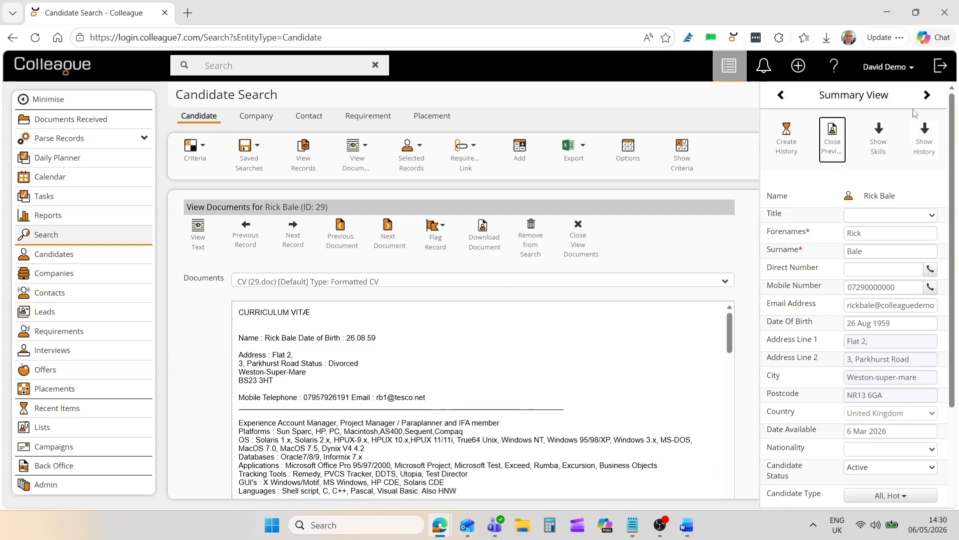
click(927, 96)
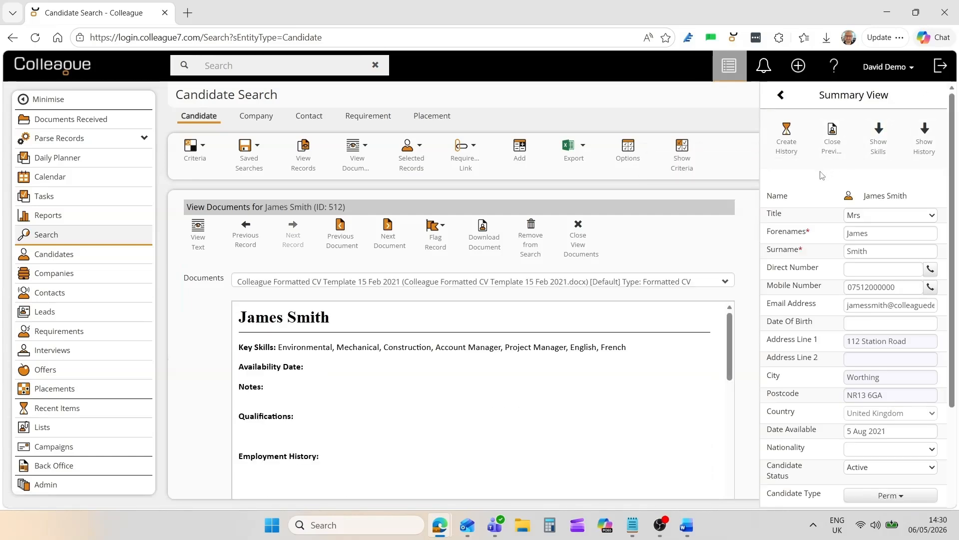
click(780, 96)
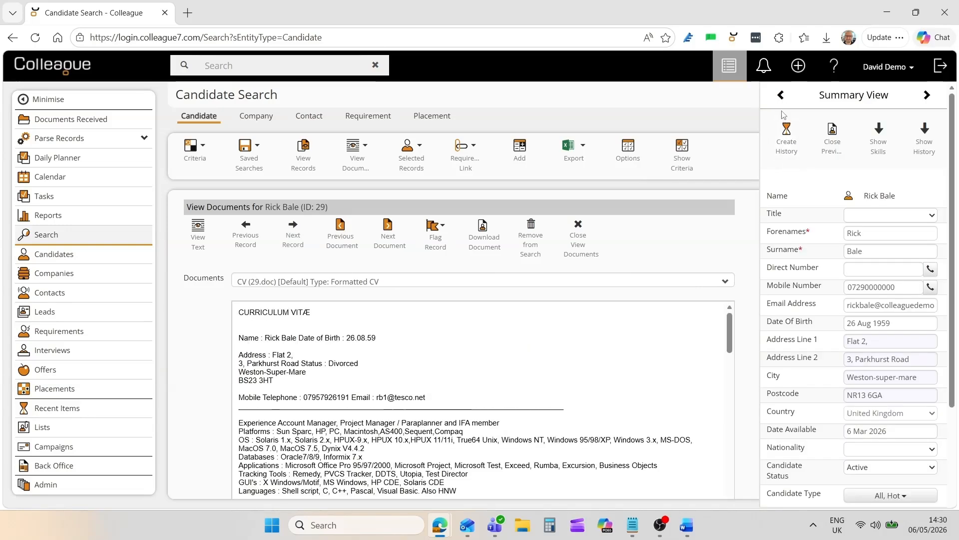
click(781, 95)
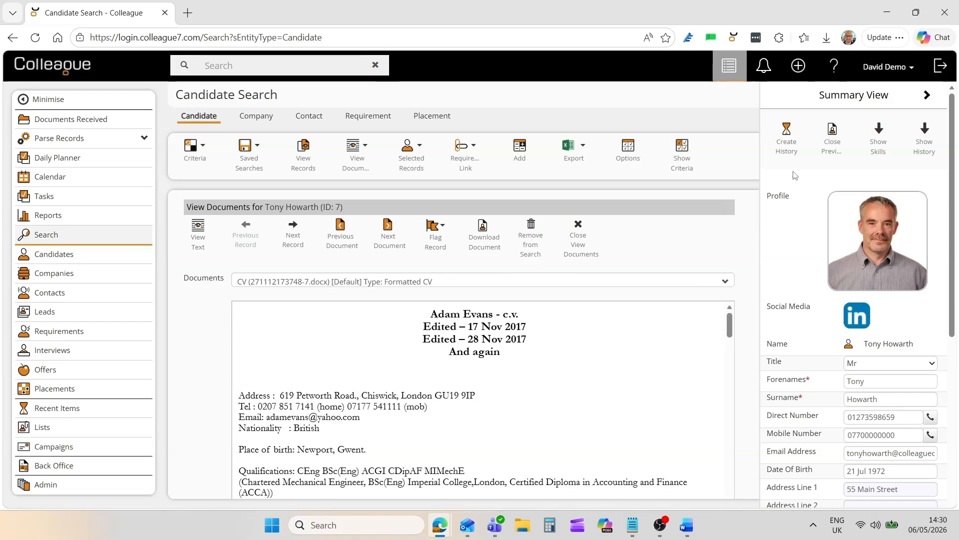
- Start a history entry for the first candidate and cancel it, closing the Summary View and document preview
click(787, 143)
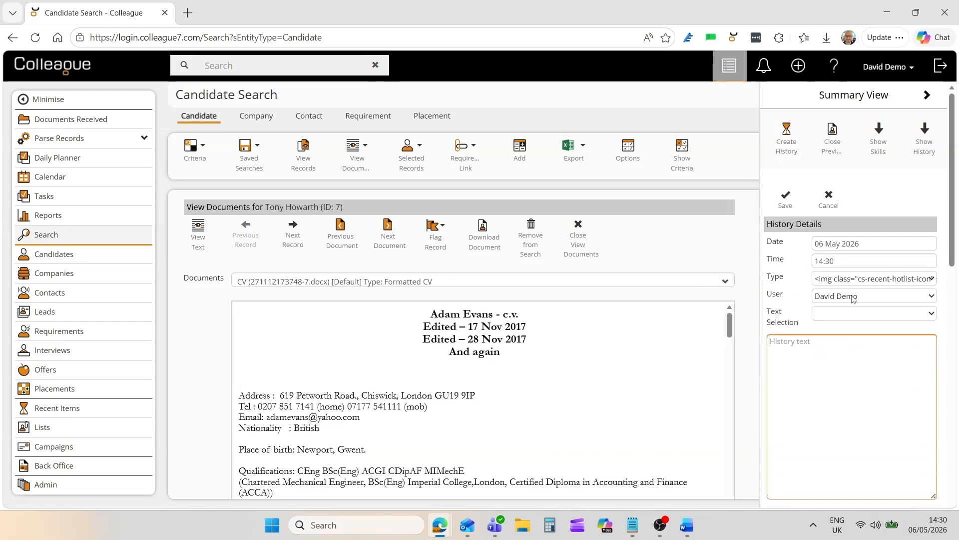
click(828, 196)
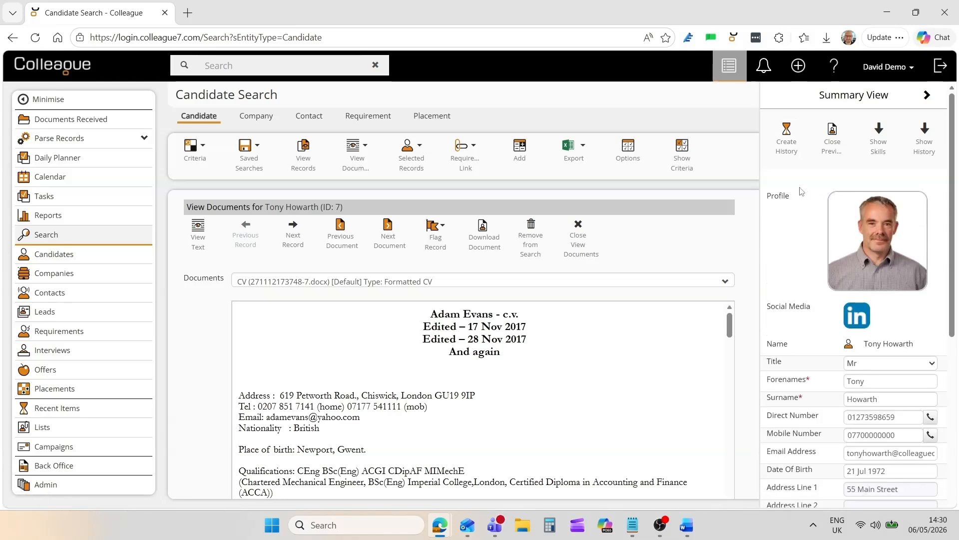
click(729, 65)
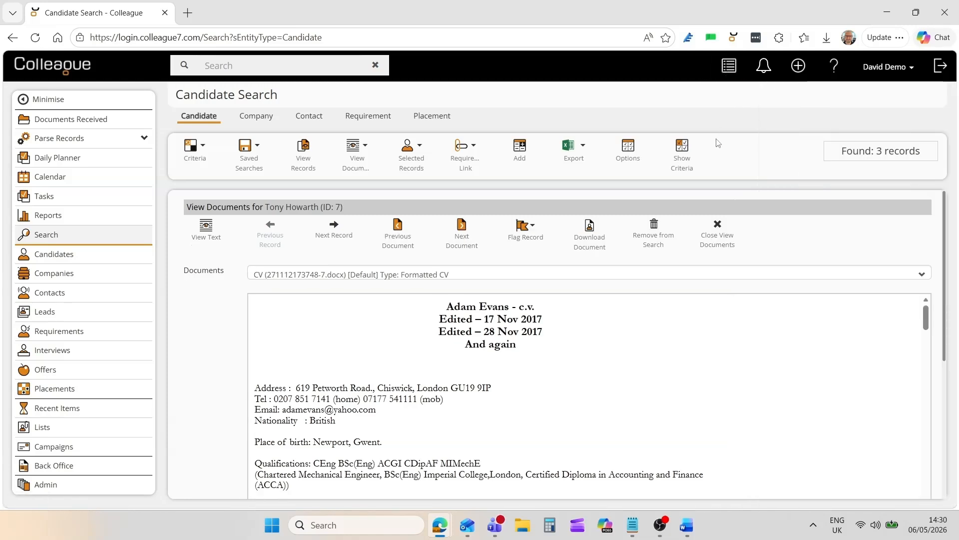
click(718, 238)
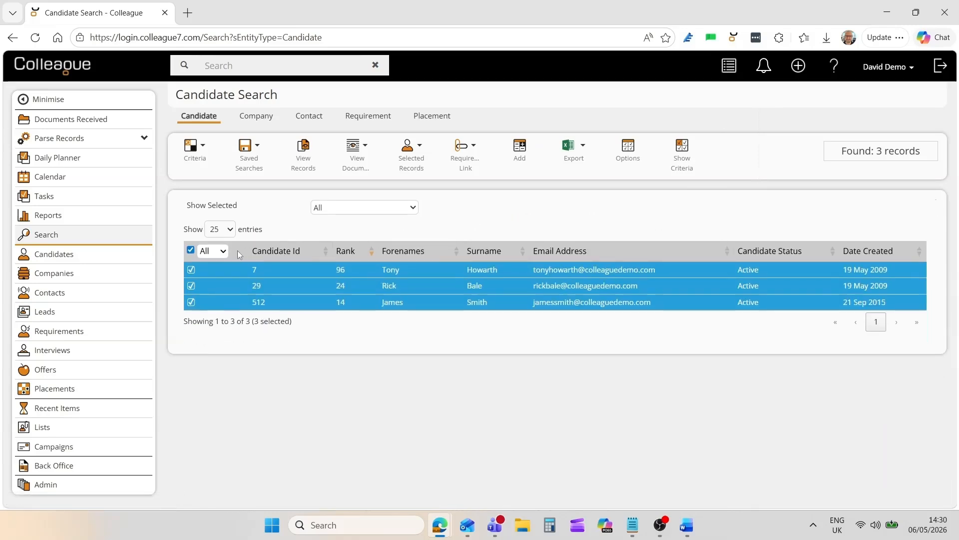
- Clear the candidate selection and save the current search as "Example Search"
click(190, 250)
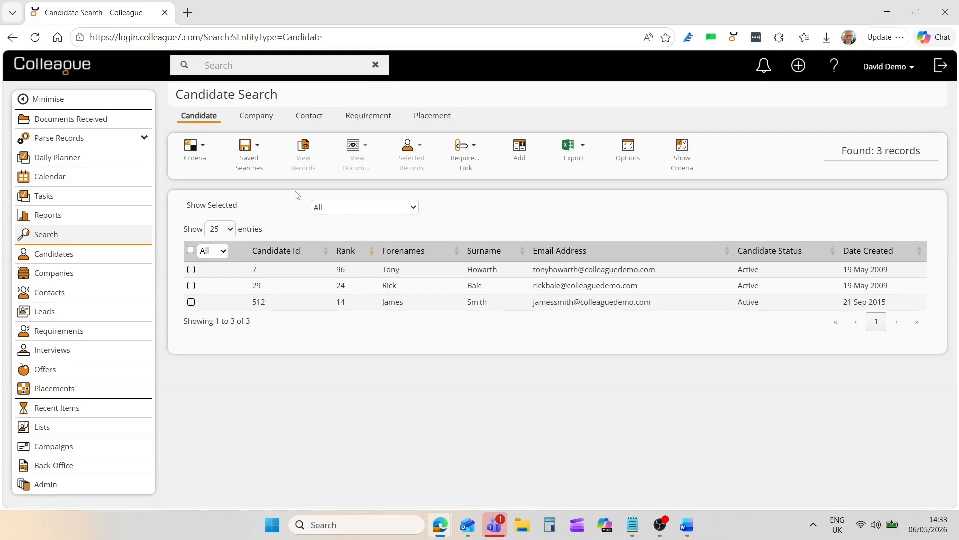
click(249, 150)
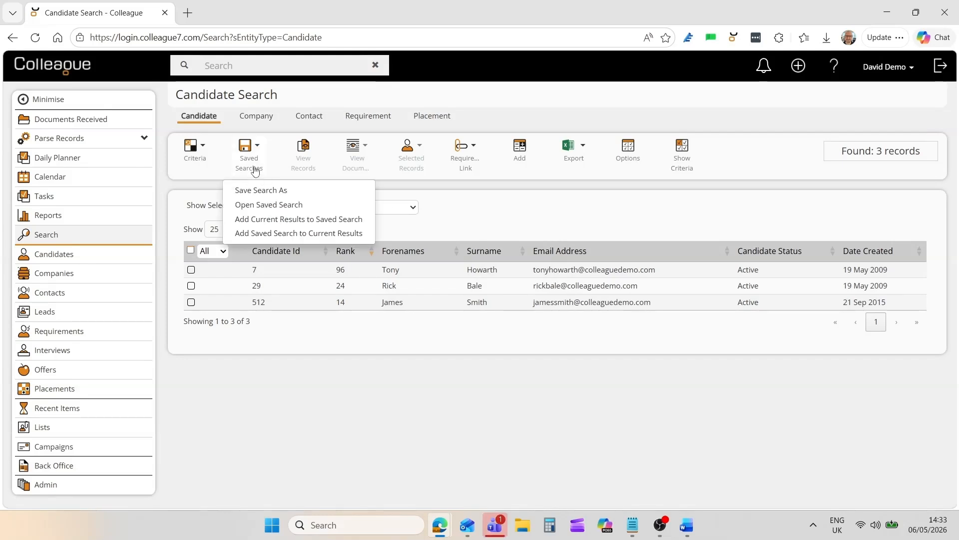
click(267, 191)
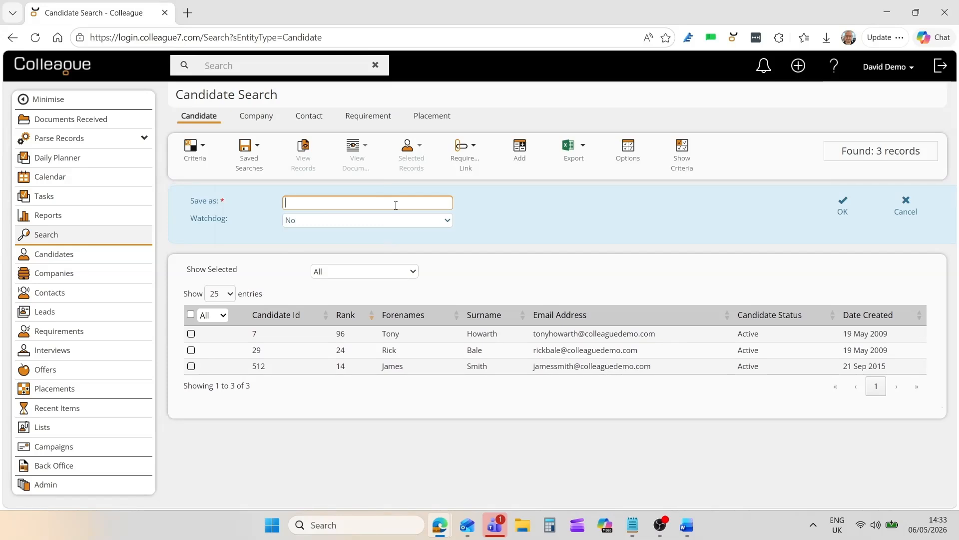
text(Example Search)
click(844, 208)
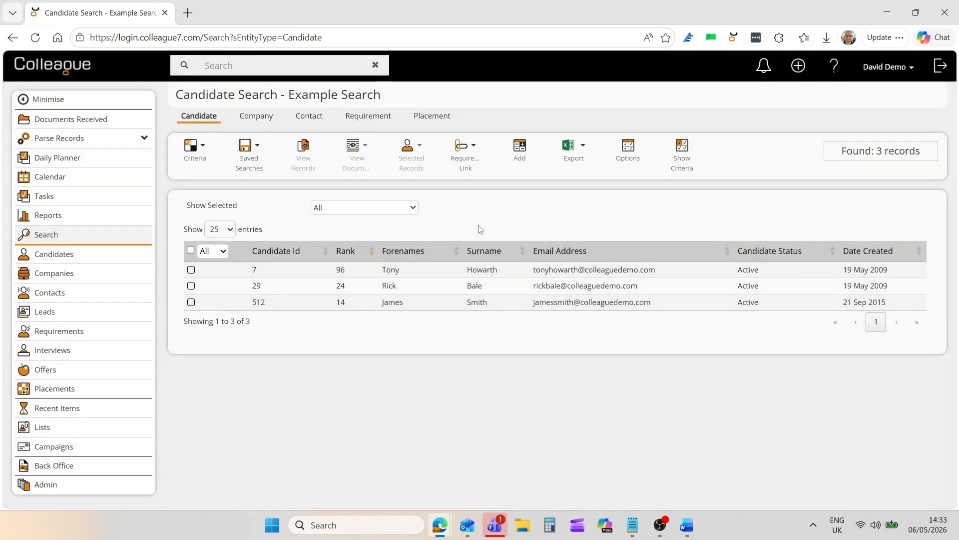
- Check the saved search options, select all the candidates and create a placement search from them
click(248, 148)
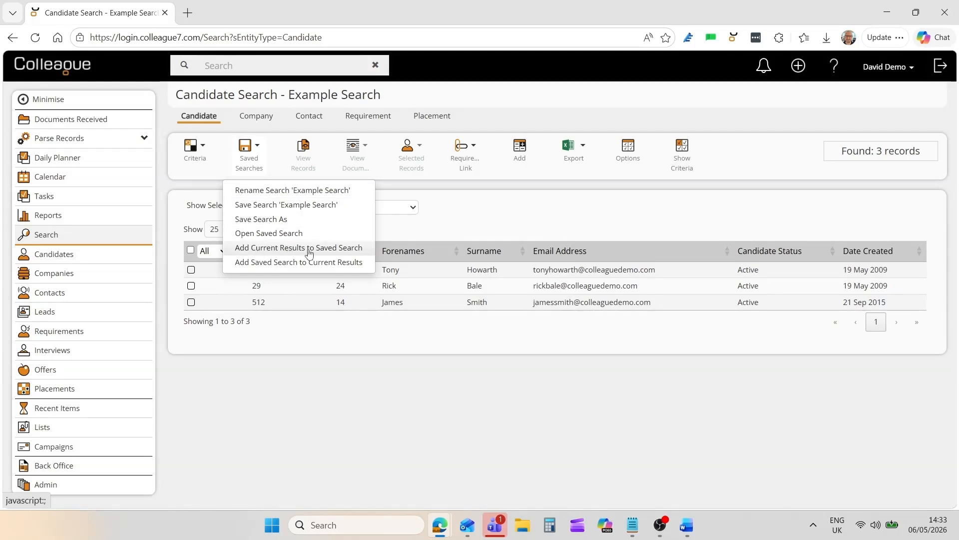
click(360, 263)
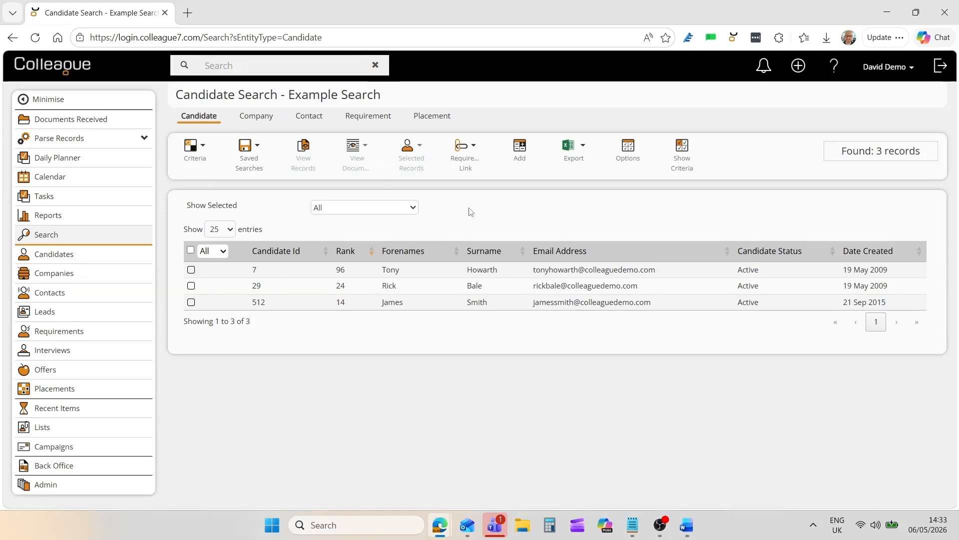
click(191, 250)
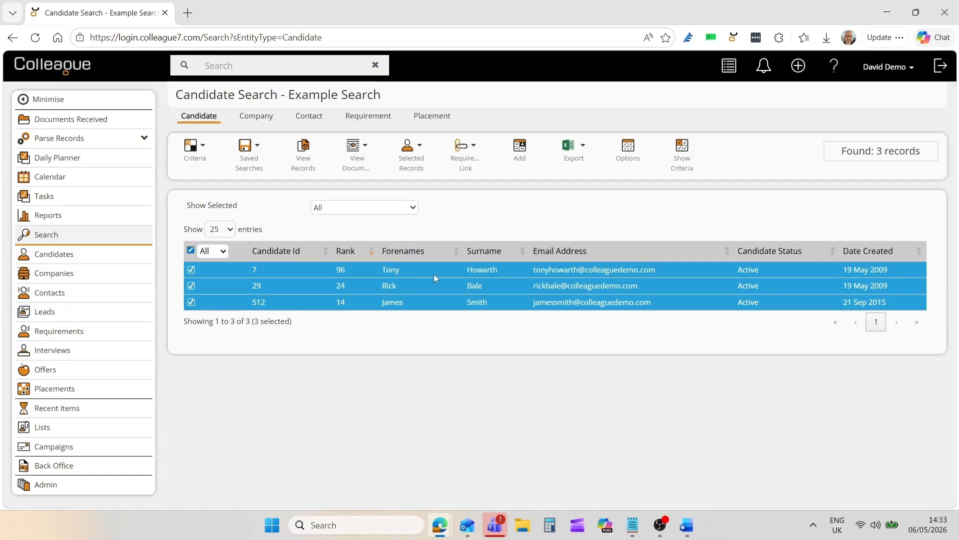
right_click(434, 274)
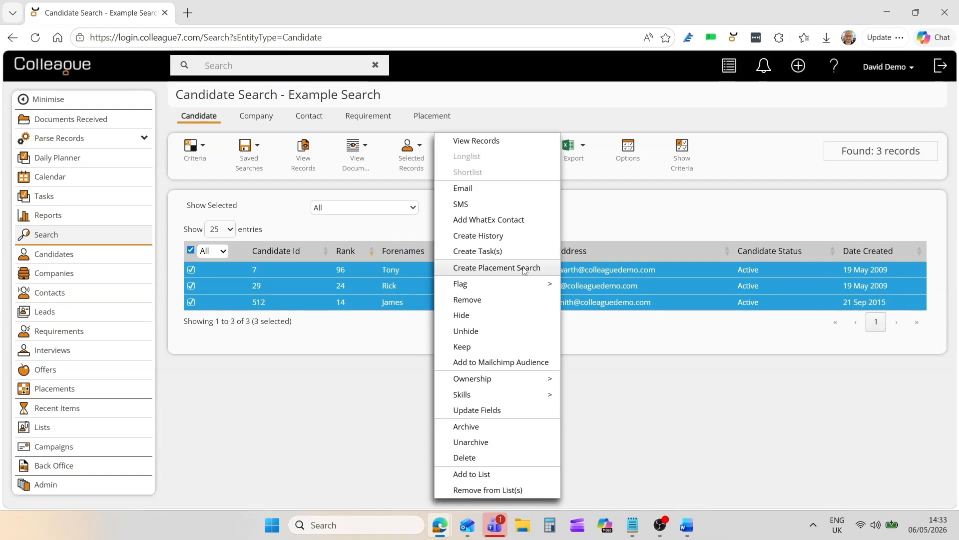
click(501, 269)
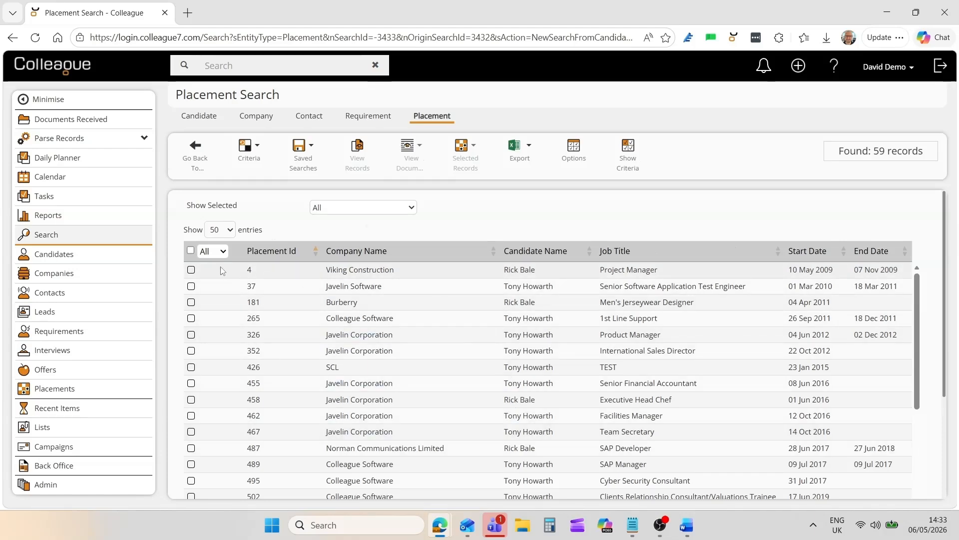
- Select all the placements in the results and create a contact search from them
click(191, 250)
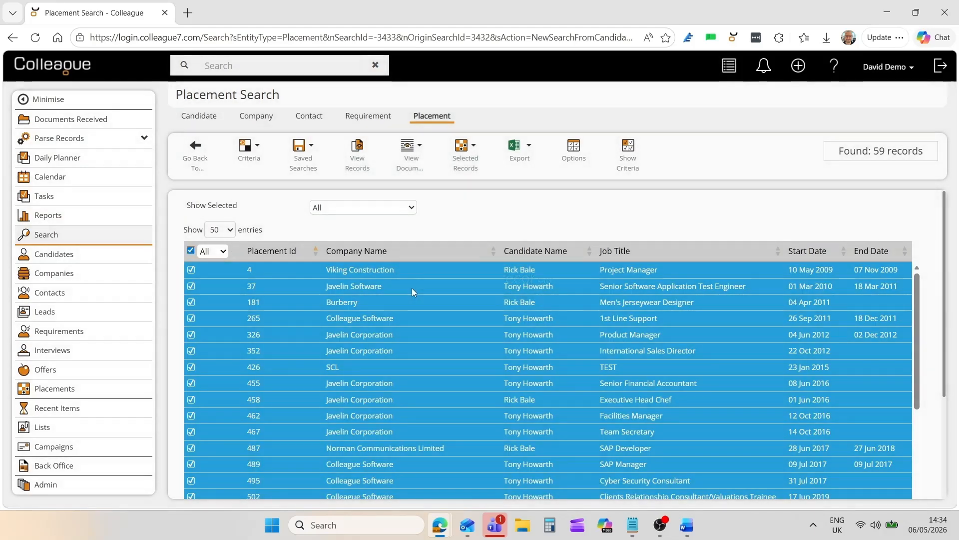
right_click(434, 273)
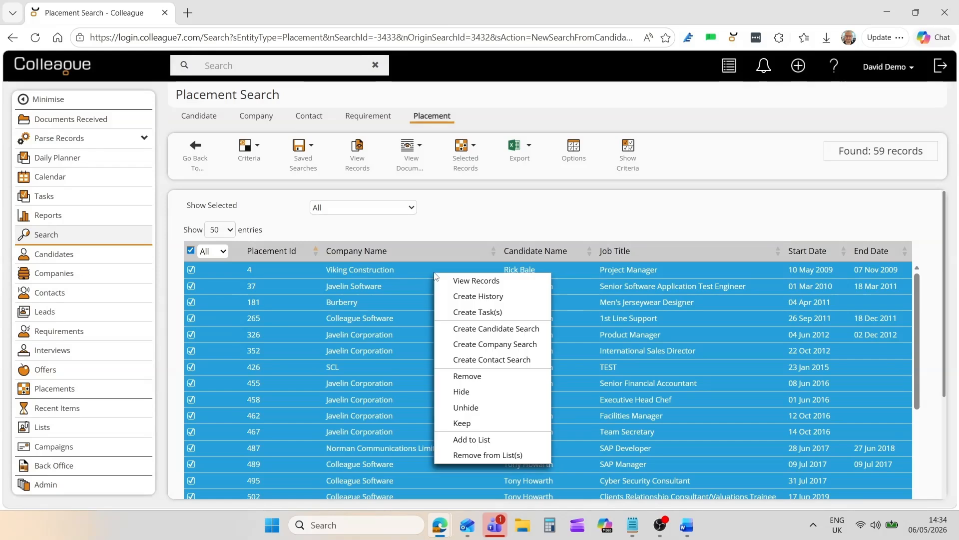
click(505, 360)
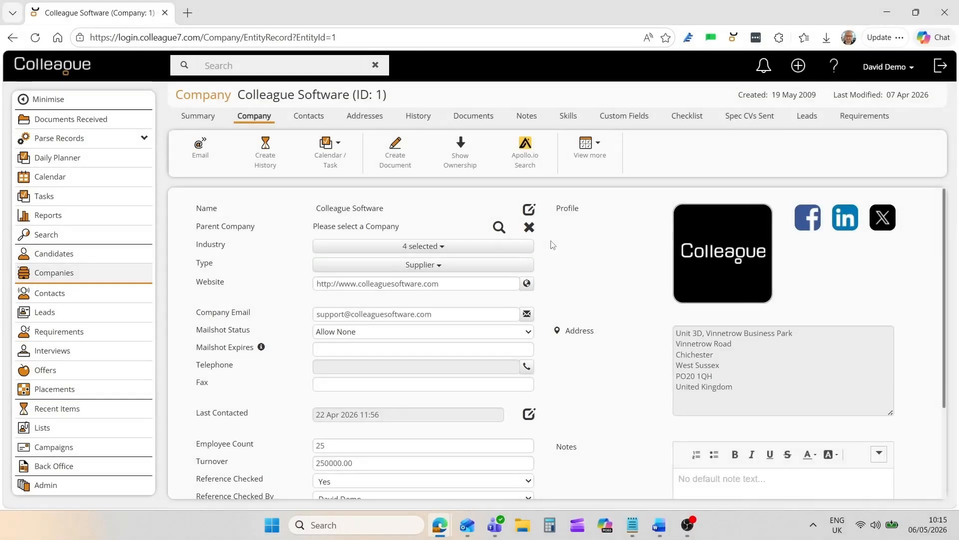
- View the Colleague Software company's leads, open the Manager lead (ID 78) and examine its Days Open field
click(804, 116)
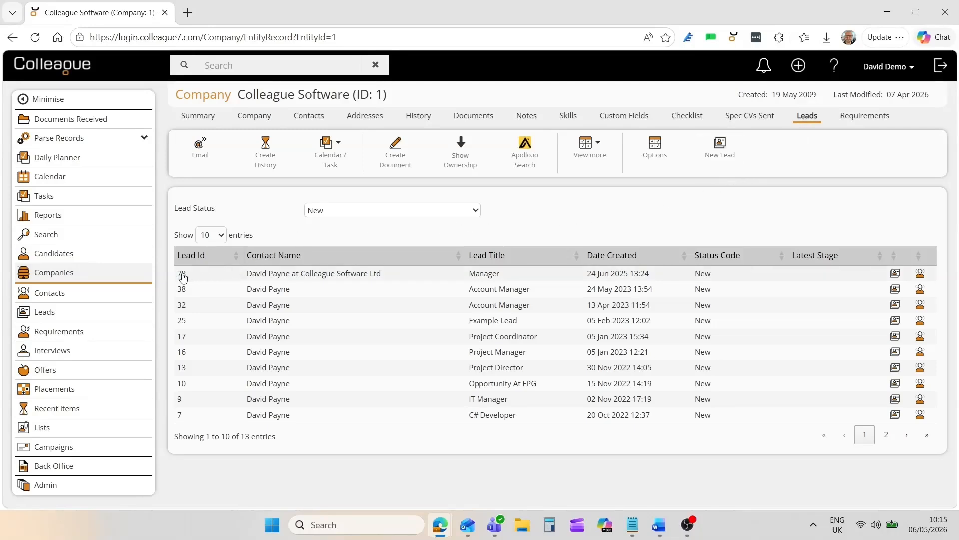
click(181, 276)
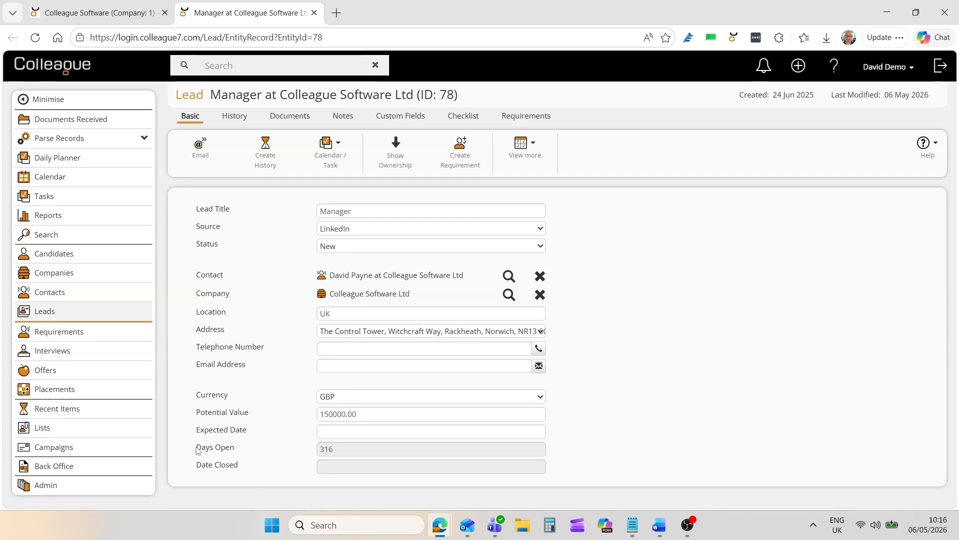
drag(197, 450, 261, 451)
click(269, 450)
- Review the Manager lead's history, documents, notes, custom fields, checklist and requirements
click(235, 117)
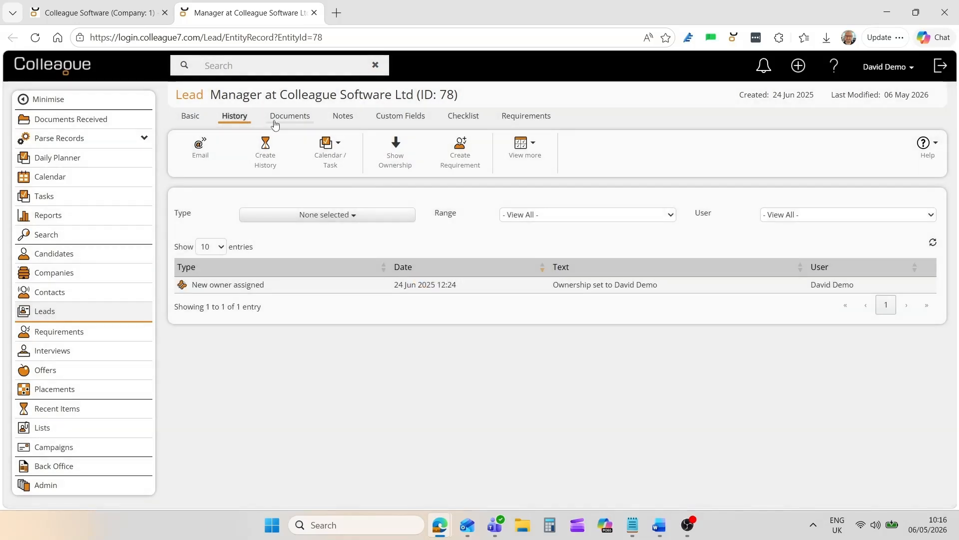
click(274, 123)
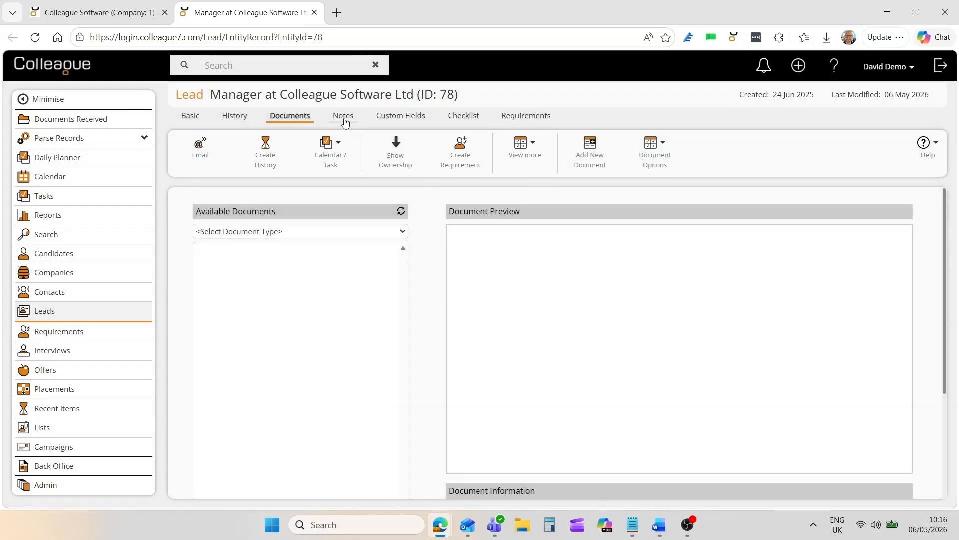
click(343, 118)
click(387, 119)
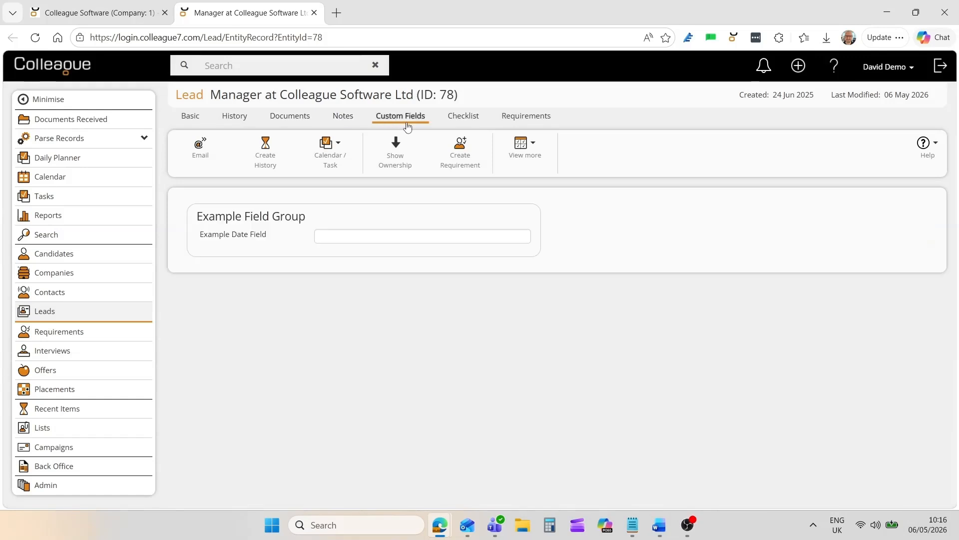
click(464, 122)
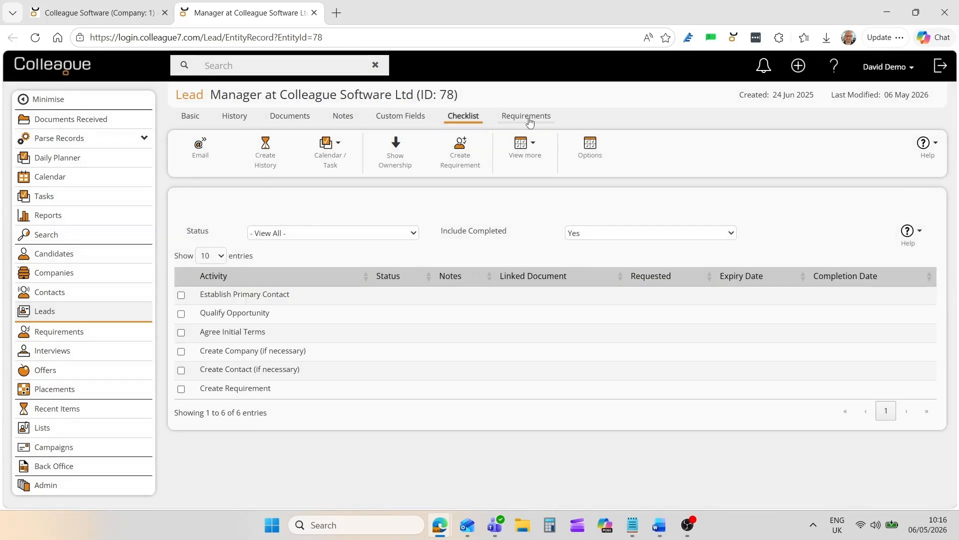
click(530, 122)
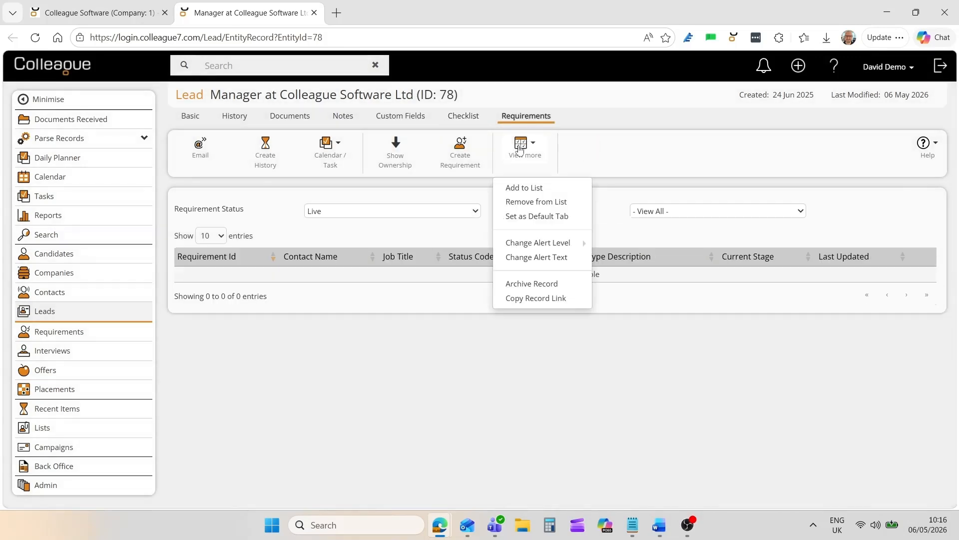
- Return to the Manager lead's basic details and set its status to Closed
click(191, 122)
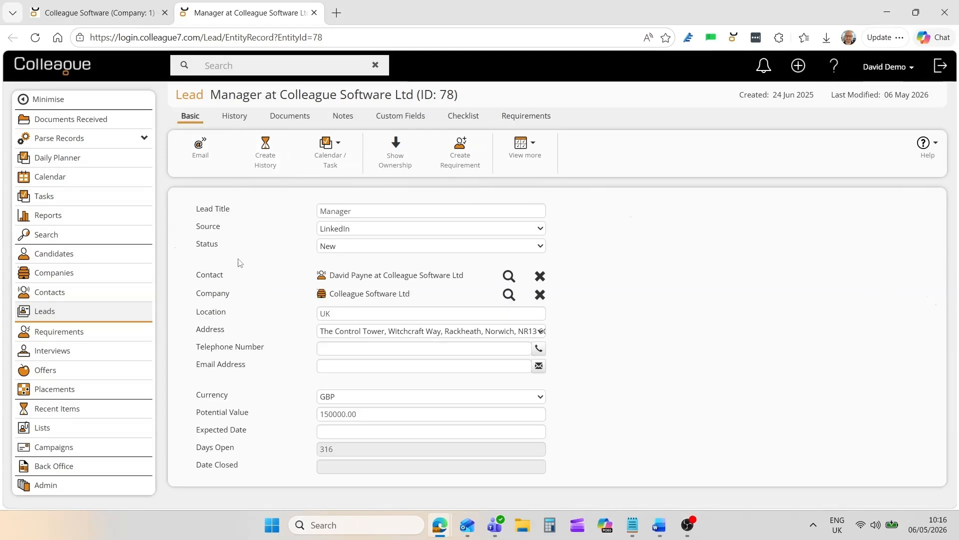
click(356, 248)
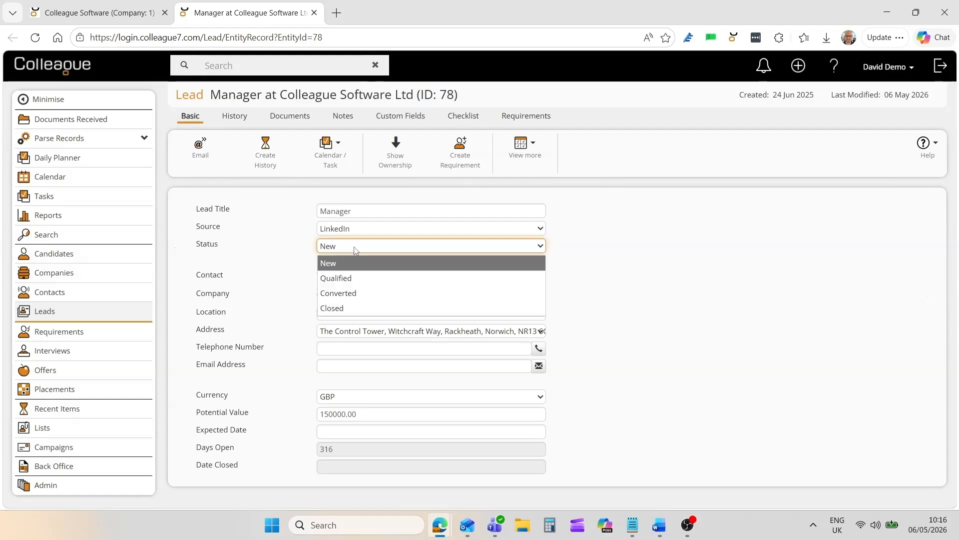
click(333, 308)
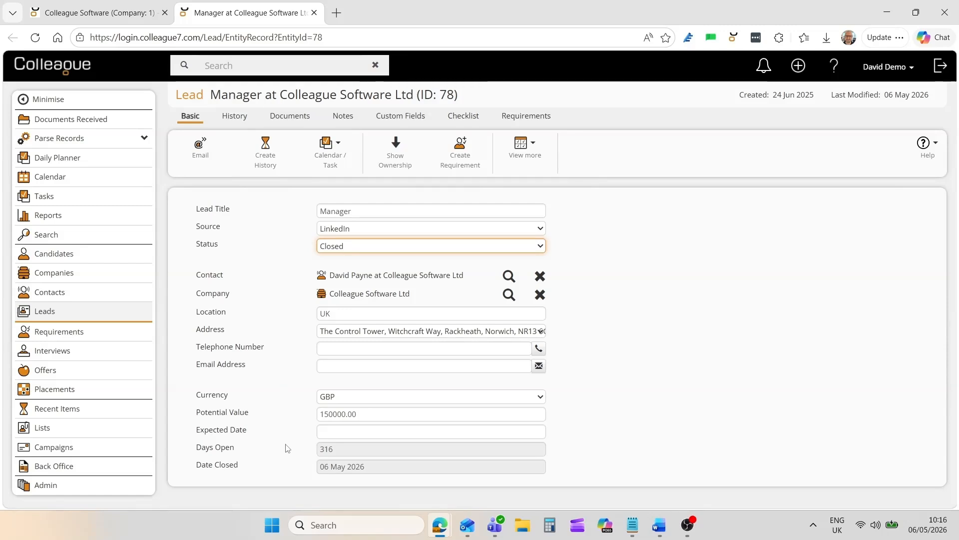
- Create a new requirement from the Manager lead and view the available requirement types
click(289, 465)
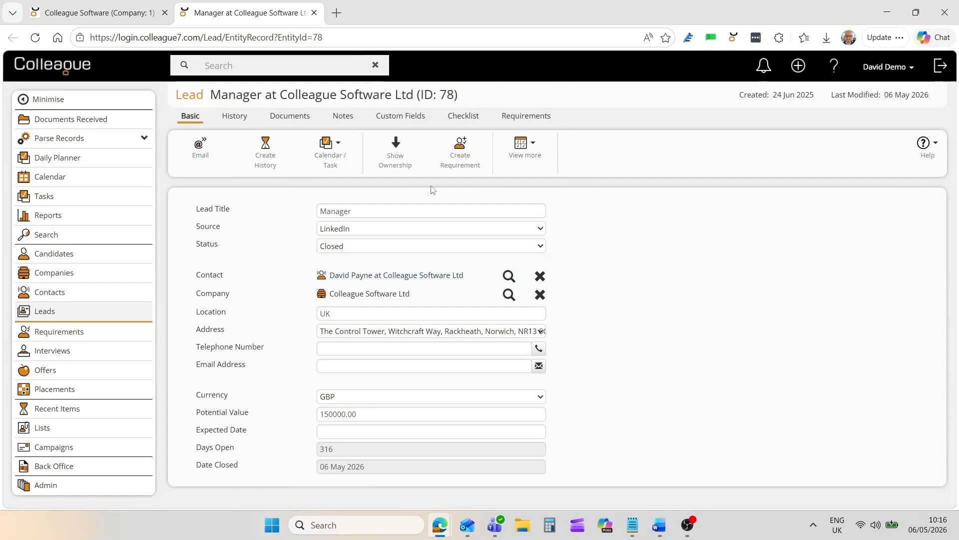
click(468, 167)
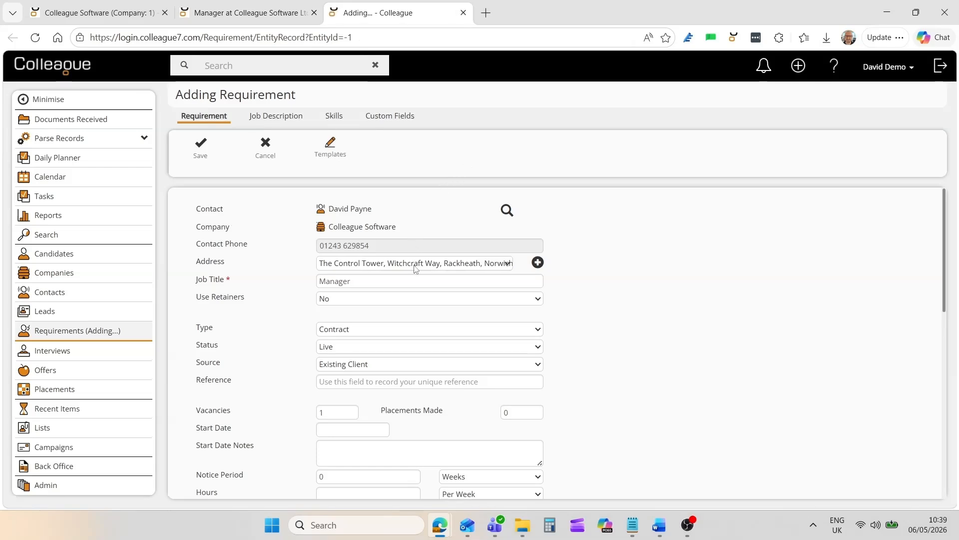
click(366, 330)
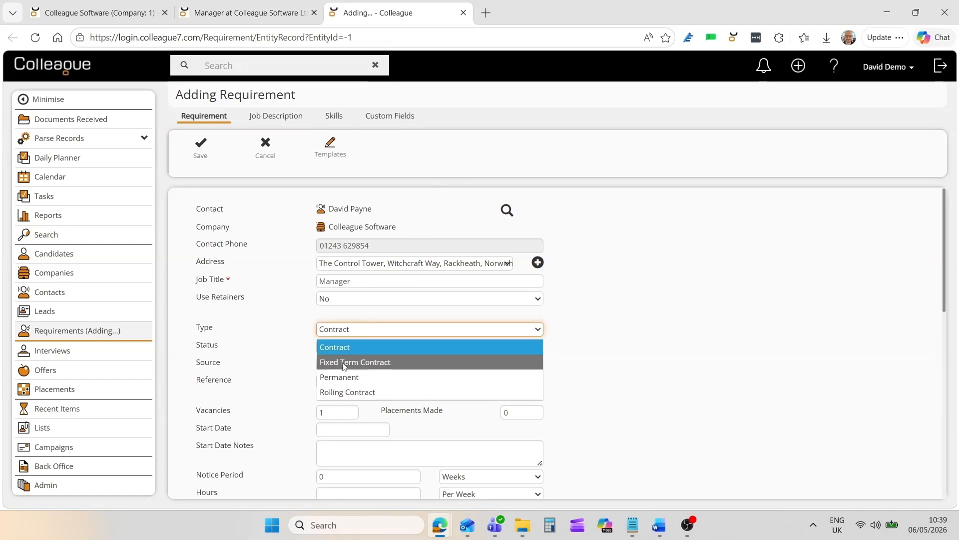
click(575, 333)
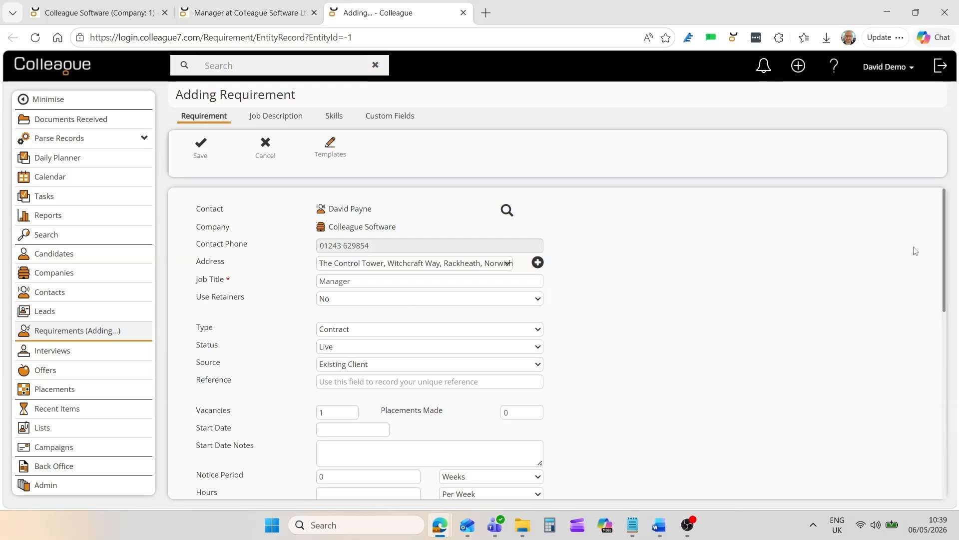
- Switch the requirement's type to Permanent to compare the form's fields, and return it to Contract
drag(946, 251, 950, 303)
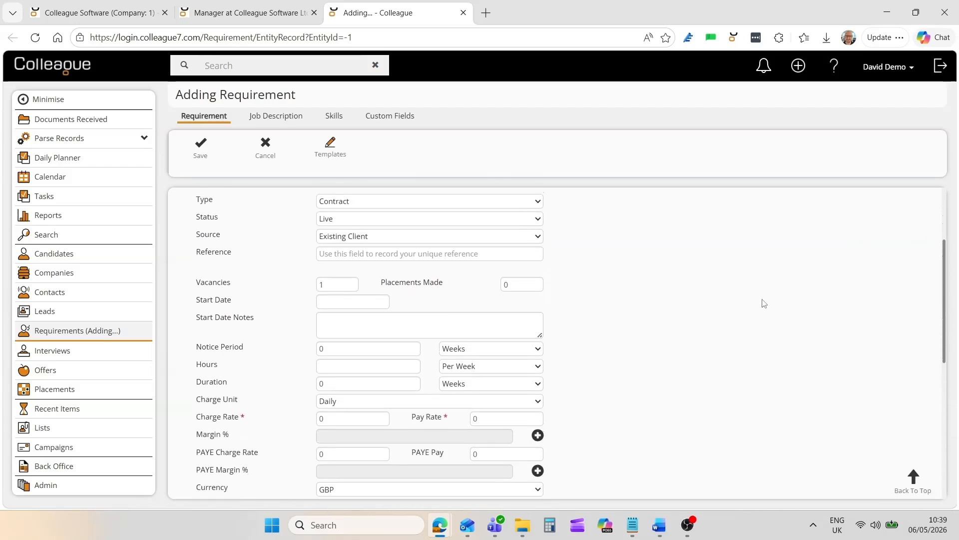
click(343, 202)
click(337, 250)
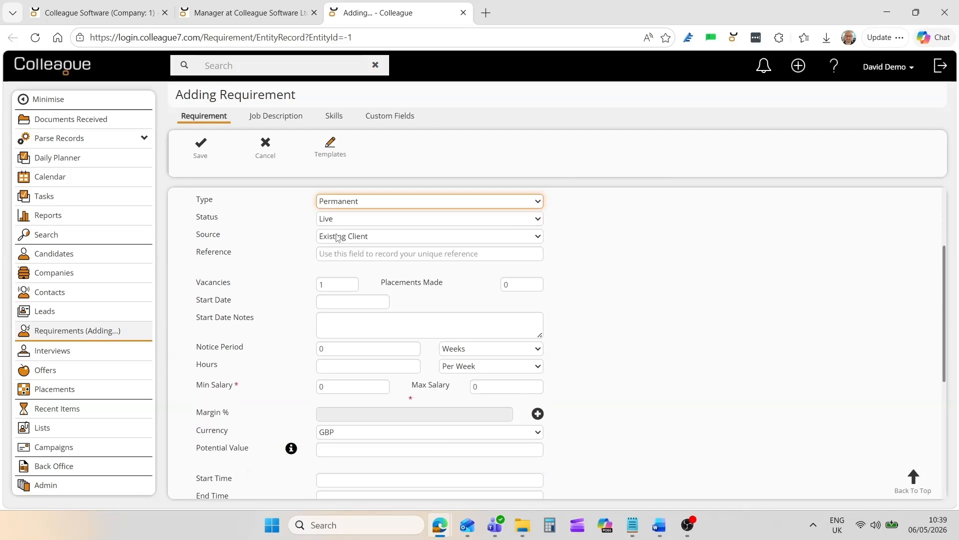
click(337, 202)
key(Up)
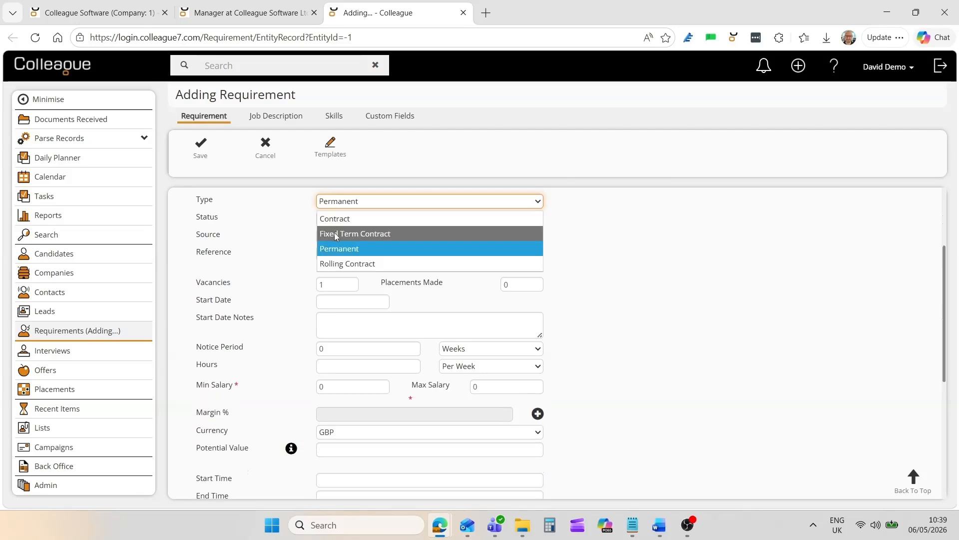
key(Return)
click(337, 202)
click(335, 219)
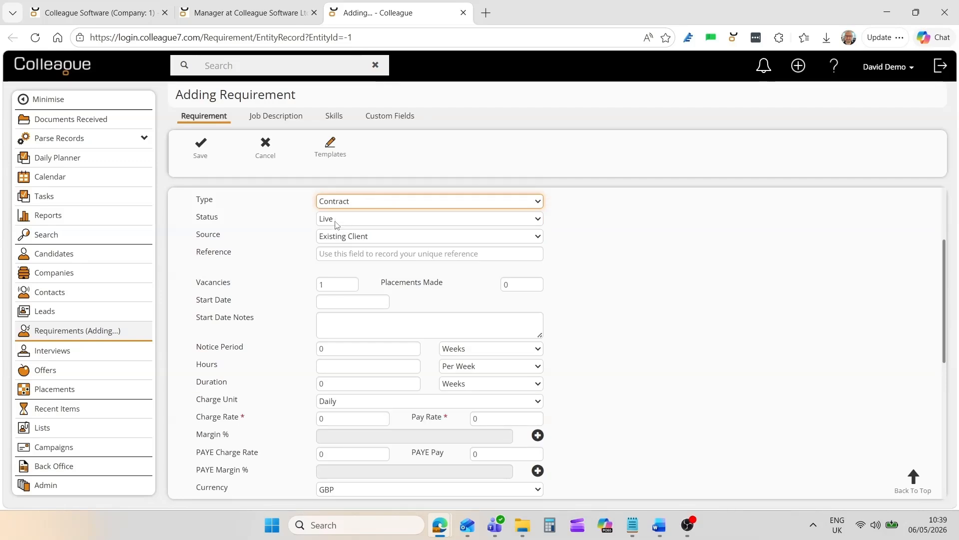
click(294, 278)
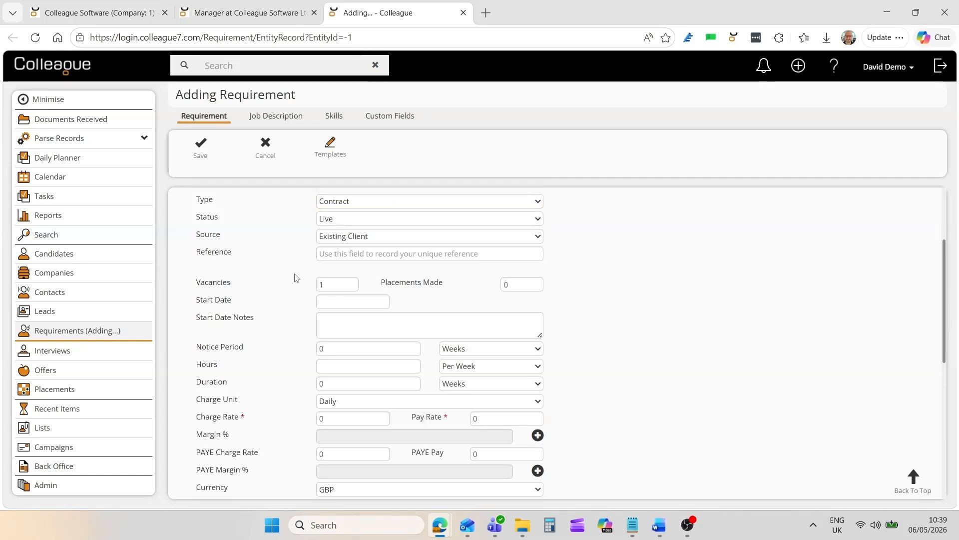
- Set the start date to 31 May 2026, the start date notes to ASAP and the notice period to 12 weeks
click(331, 285)
click(326, 303)
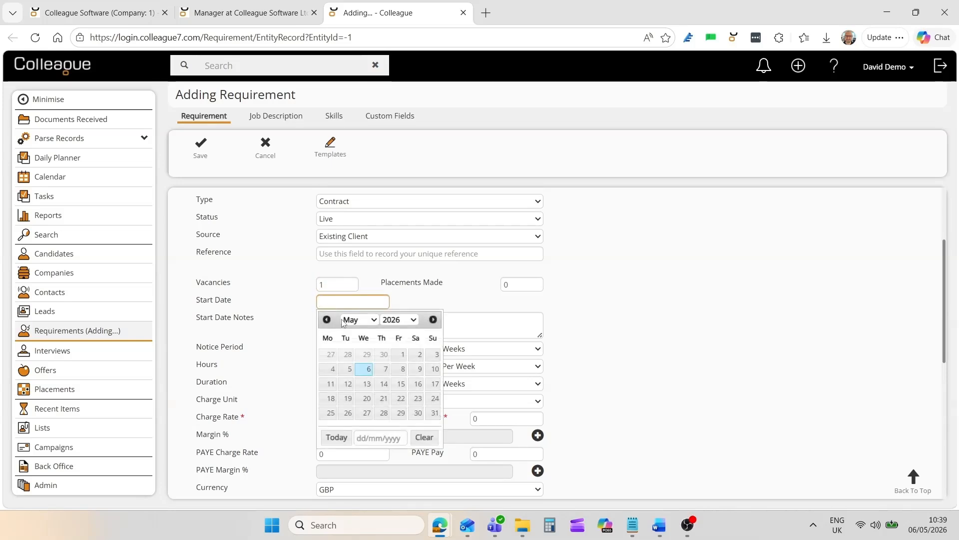
click(433, 413)
click(357, 323)
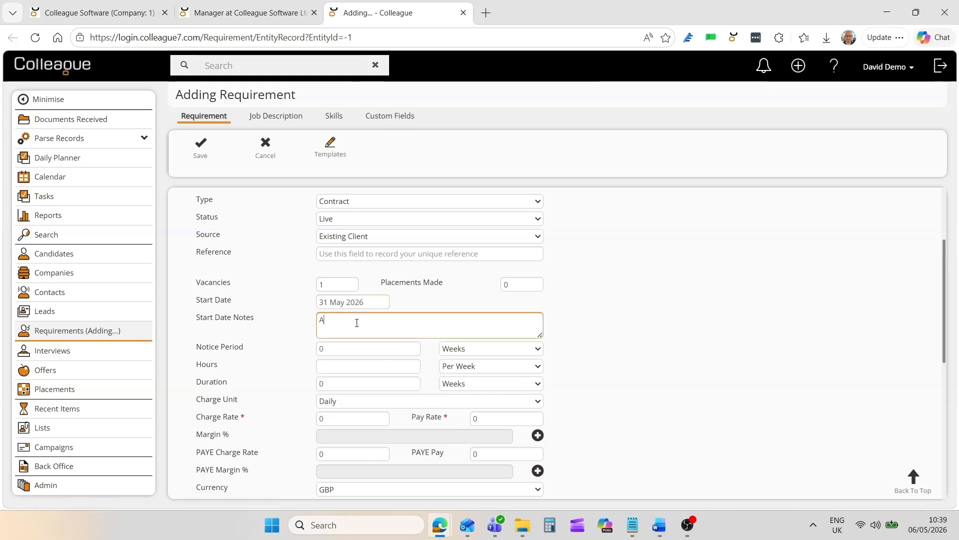
click(345, 348)
text(12)
- Set the requirement's hours to 37 per week and its duration to 12 months
click(330, 369)
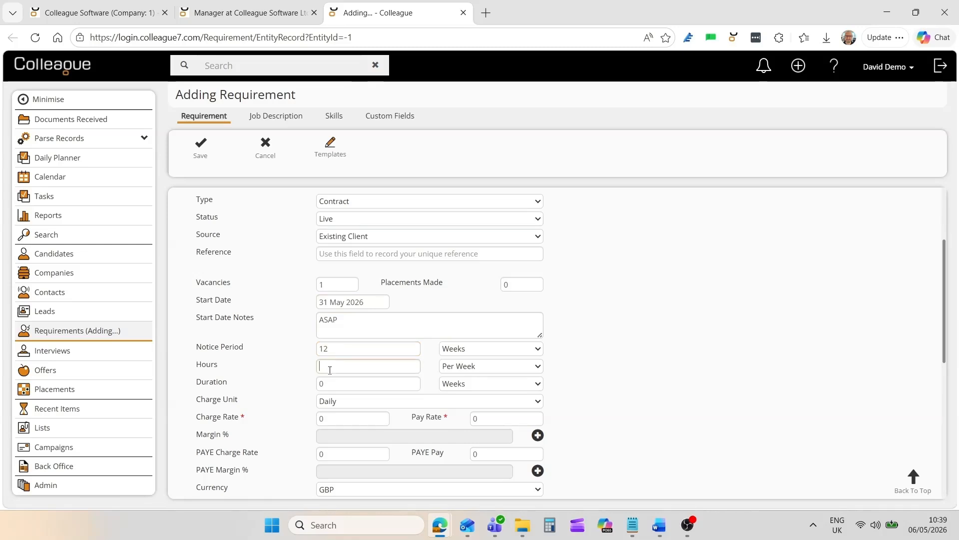
text(37)
click(306, 398)
click(330, 385)
text(12)
click(302, 400)
click(464, 384)
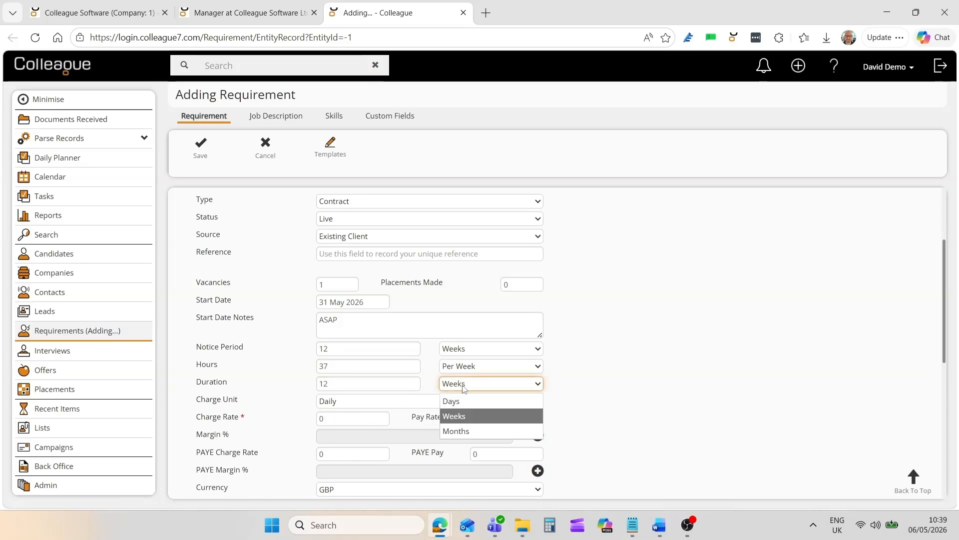
click(459, 428)
click(284, 390)
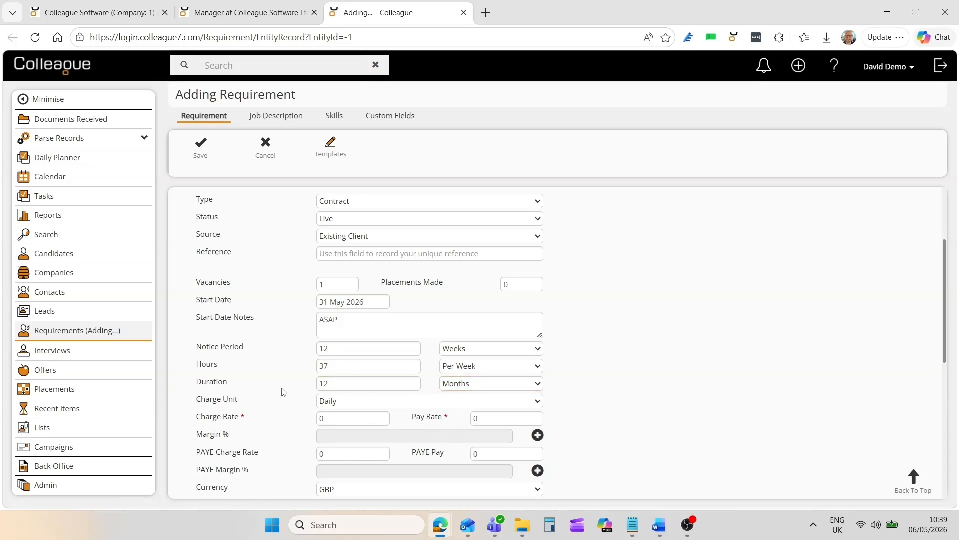
- Enter a charge rate of 150 and a pay rate of 135, and save the new requirement
click(327, 420)
click(500, 417)
text(135)
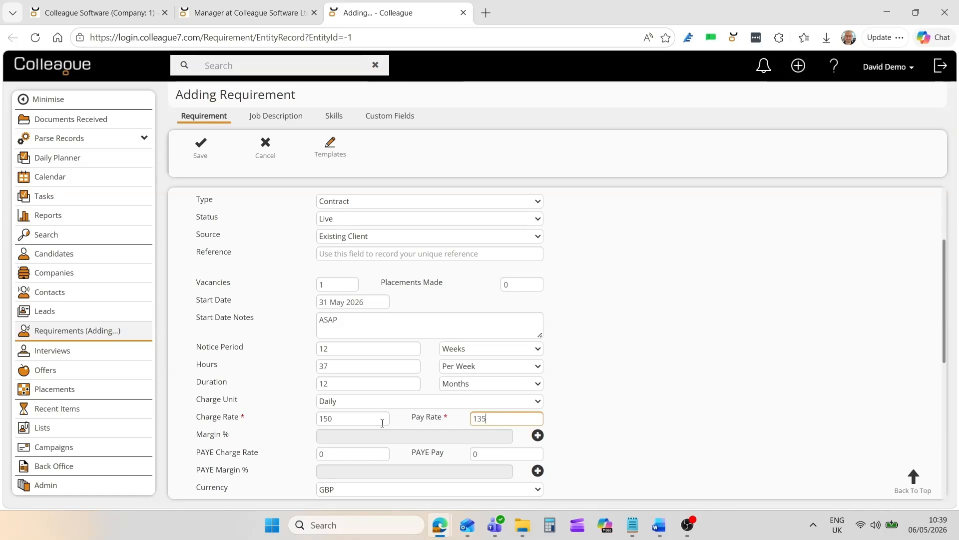
click(285, 427)
scroll(515, 430, up, 3)
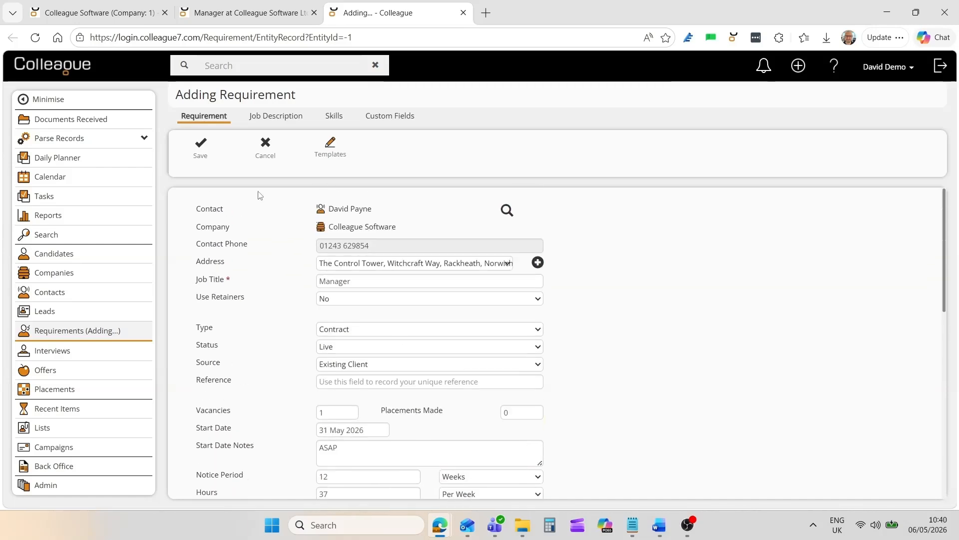
click(201, 150)
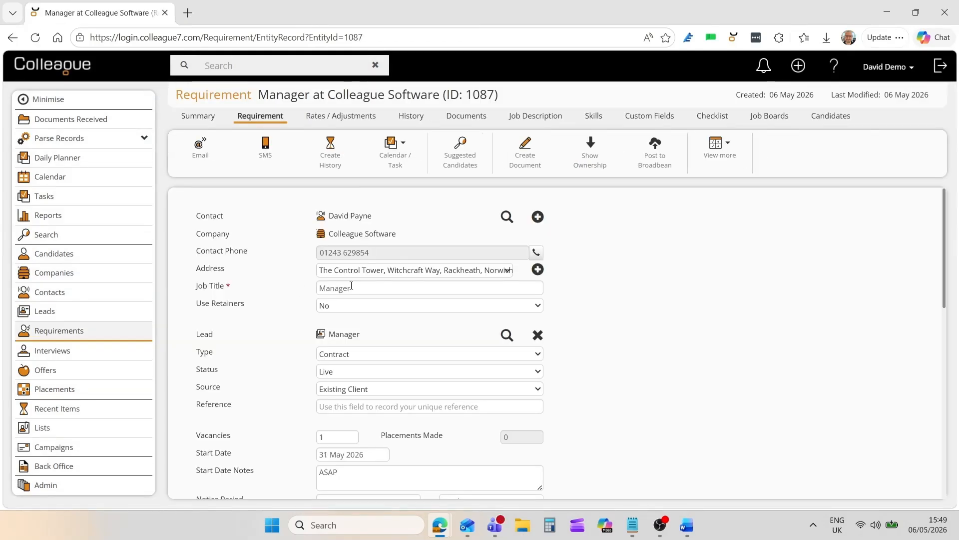
- Set the saved requirement's IR35 status to Inside and its initial notice period to 4 weeks
drag(945, 286, 944, 434)
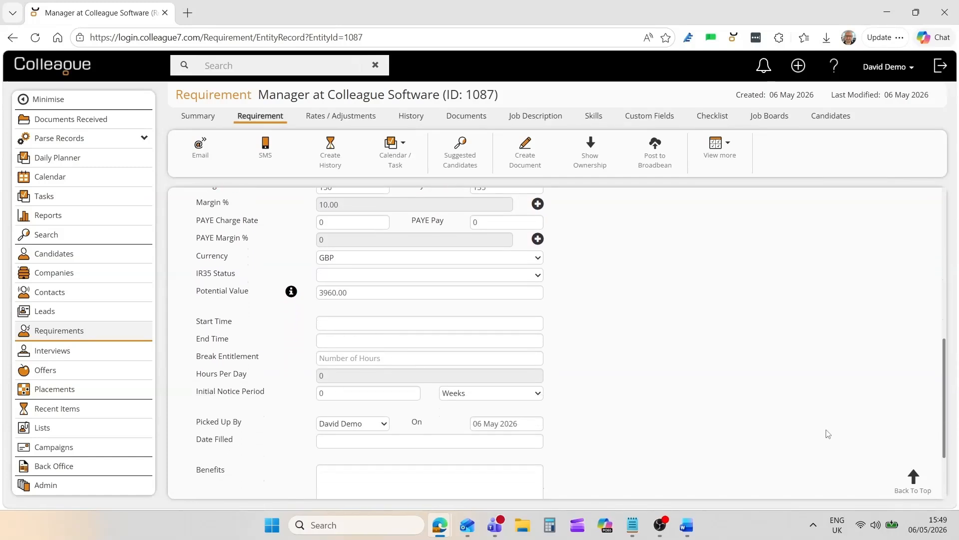
click(335, 278)
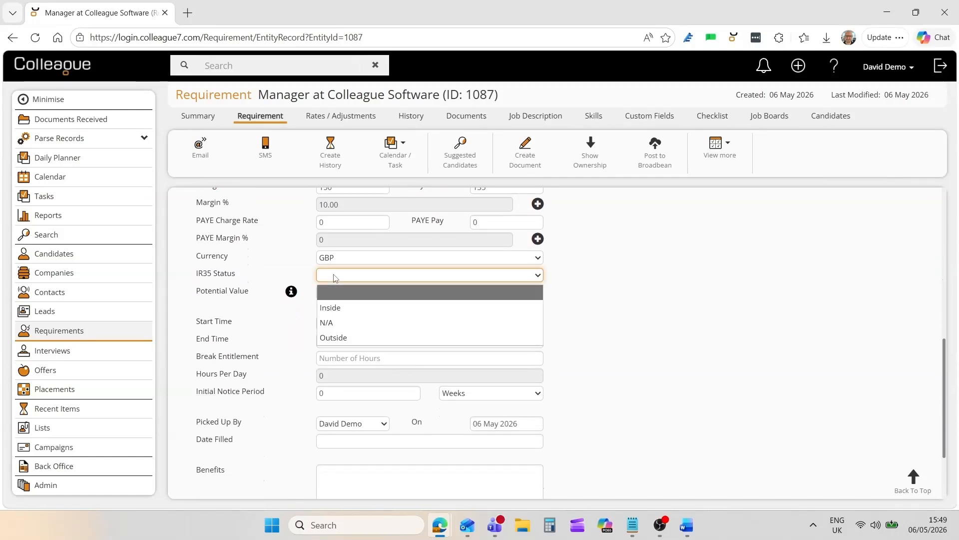
click(332, 309)
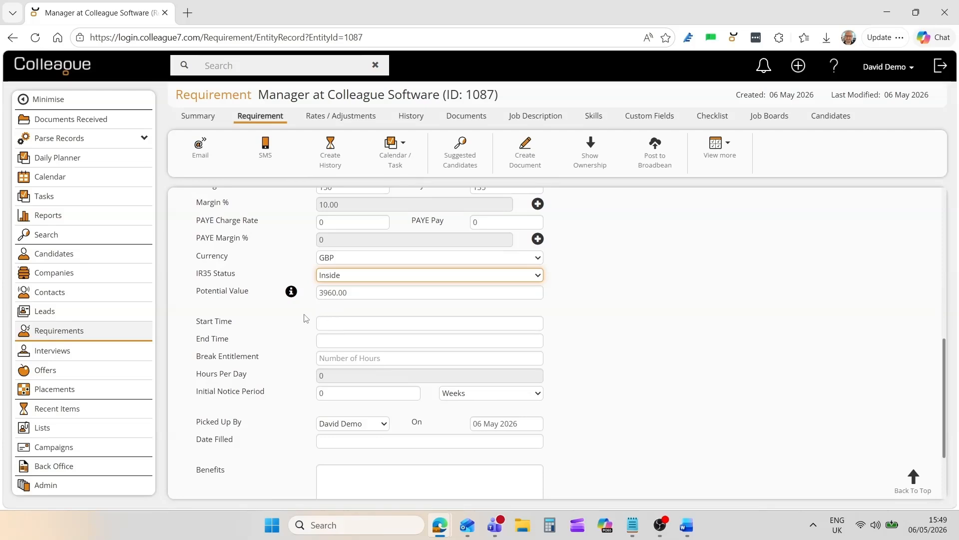
click(327, 325)
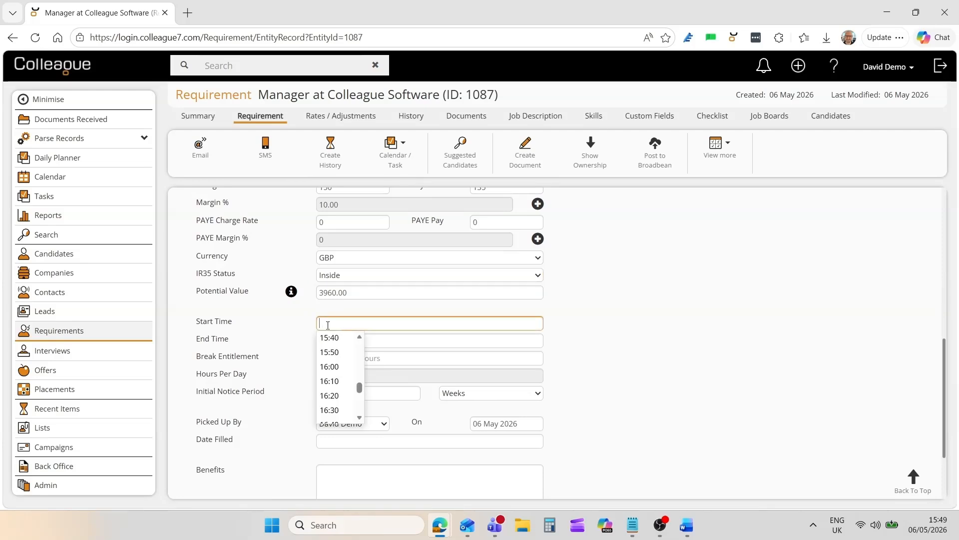
scroll(350, 360, up, 5)
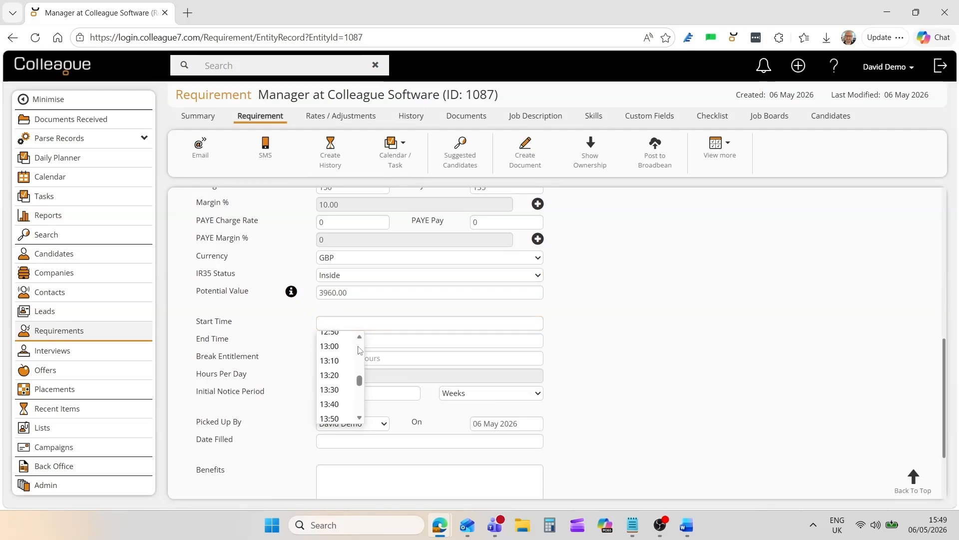
click(295, 340)
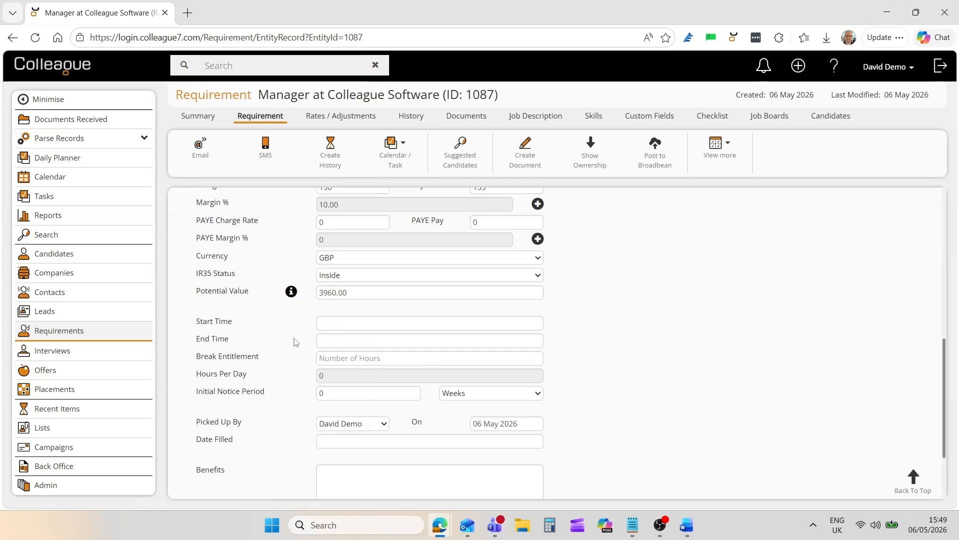
click(335, 396)
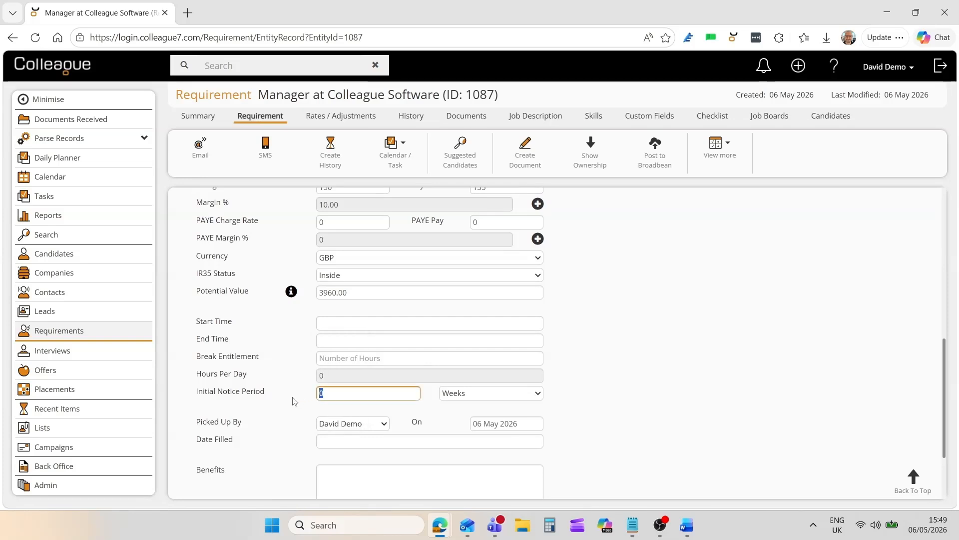
text(4)
scroll(289, 372, up, 10)
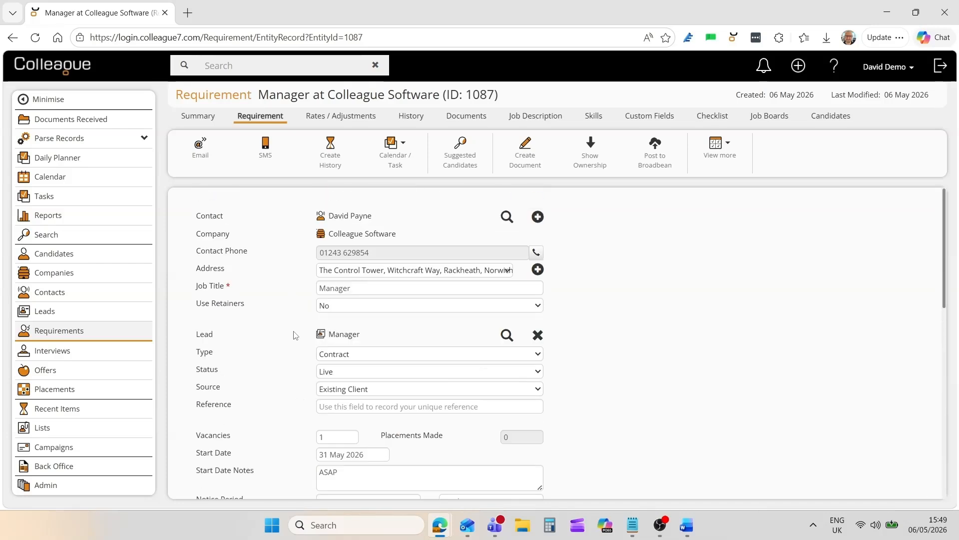
- Add an Overtime rate to the requirement with a charge rate of 200 and a pay rate of 175
click(329, 124)
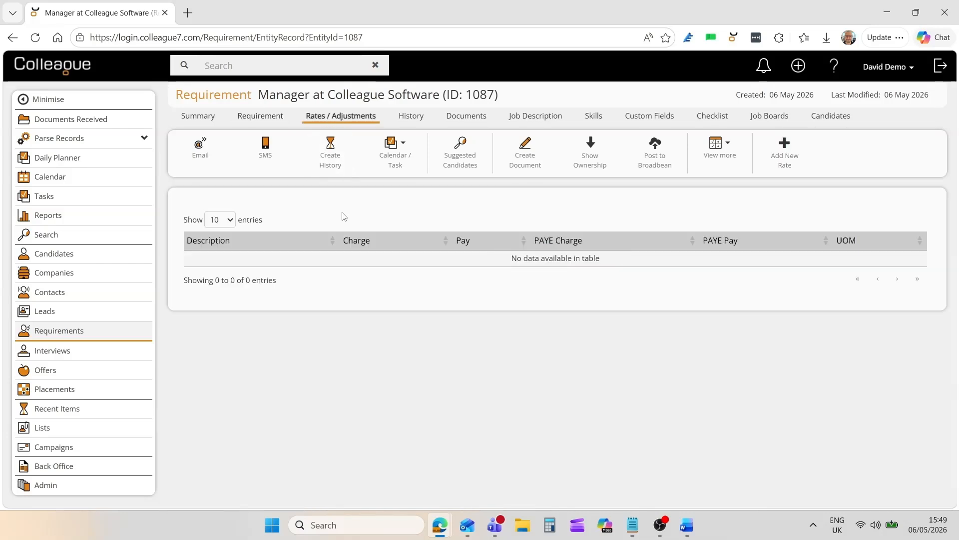
click(784, 159)
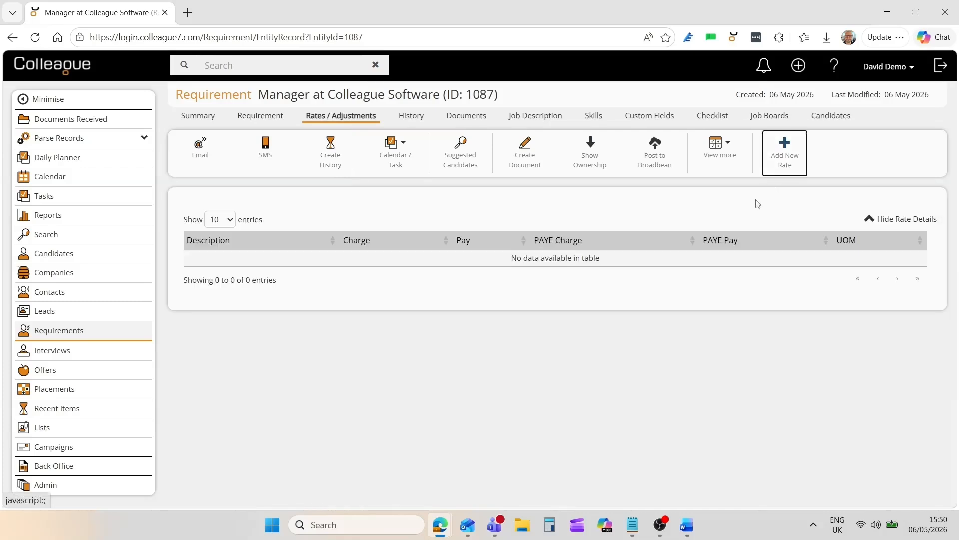
click(340, 247)
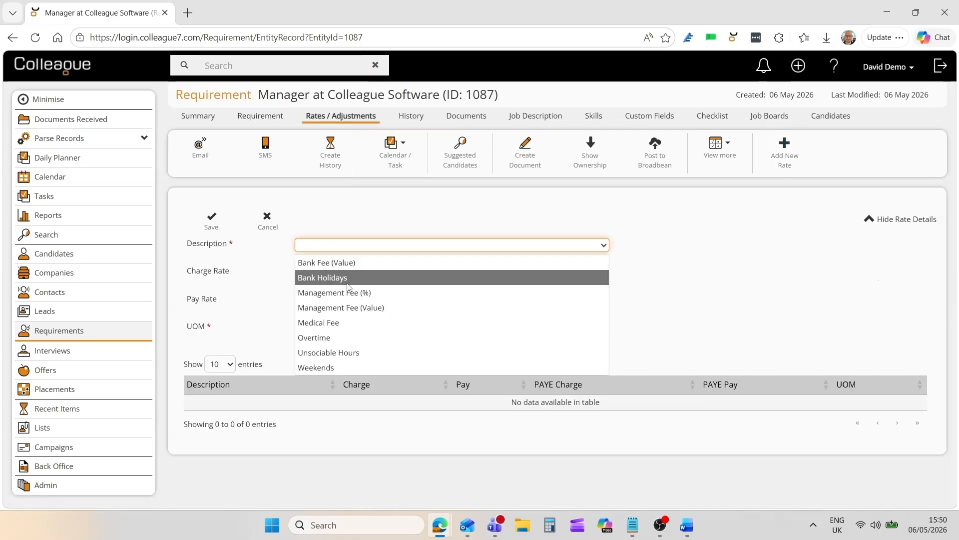
click(318, 272)
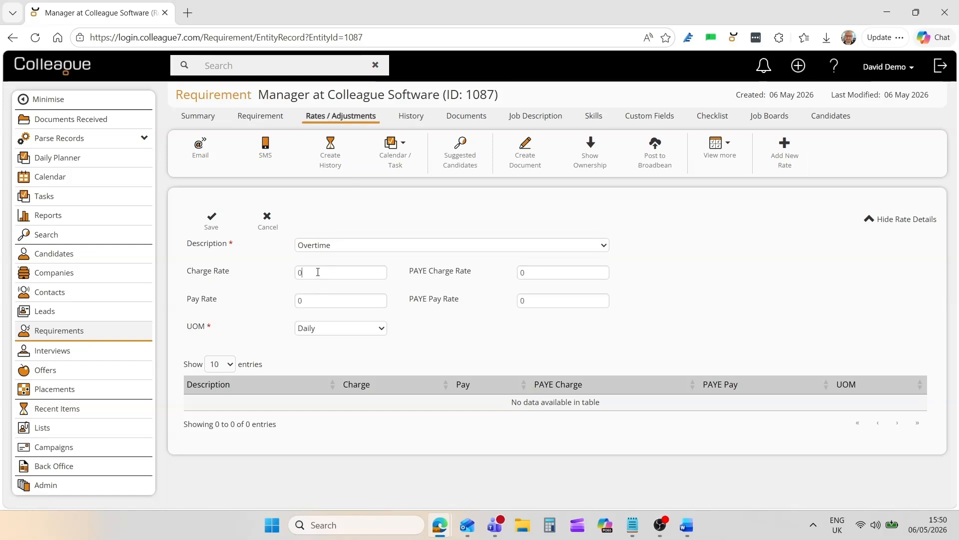
text(200)
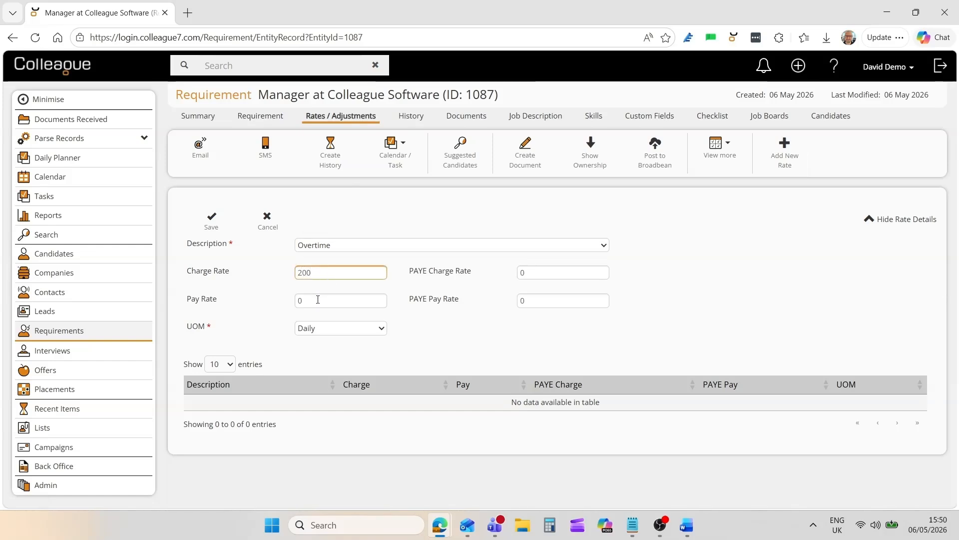
click(318, 299)
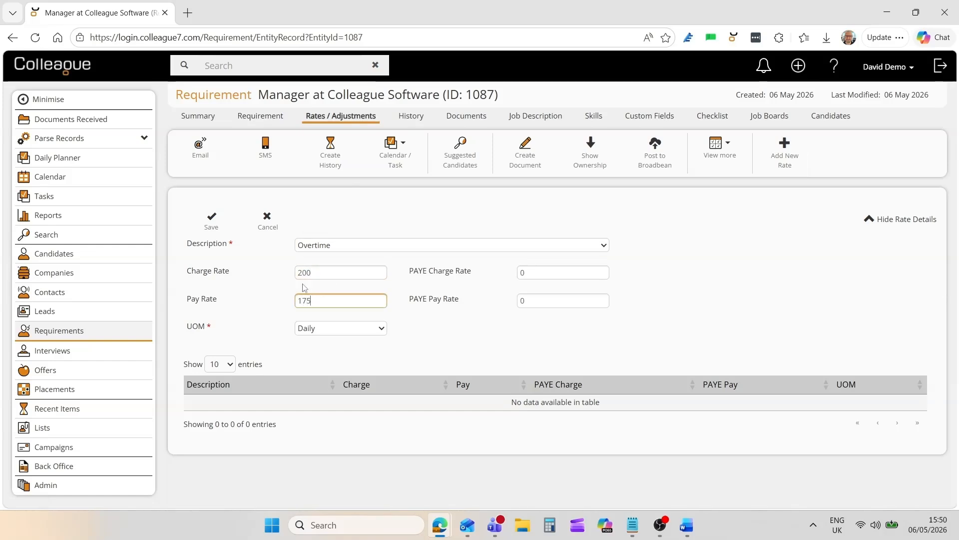
click(212, 220)
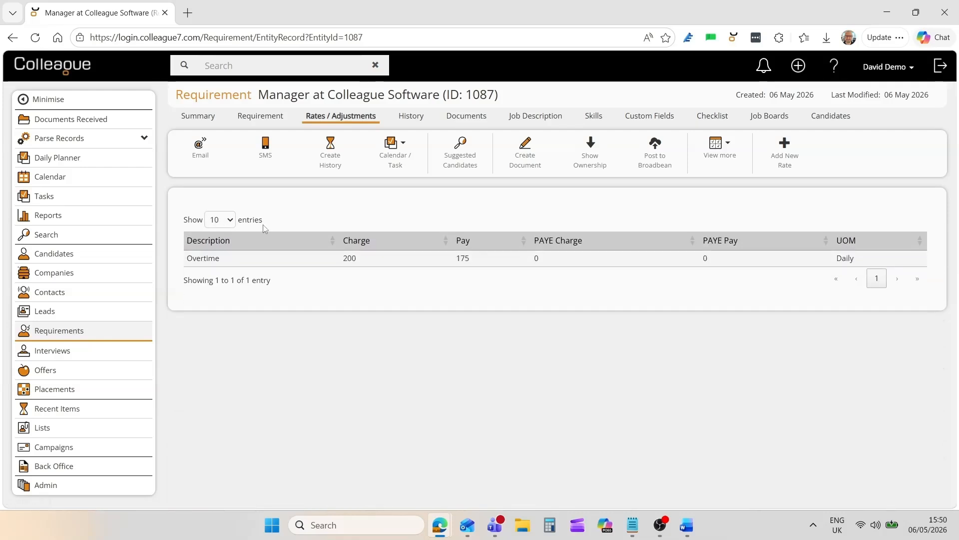
- Check the requirement's history and upload "Software Developer - Job Specification with Salary.docx" to its documents
click(411, 118)
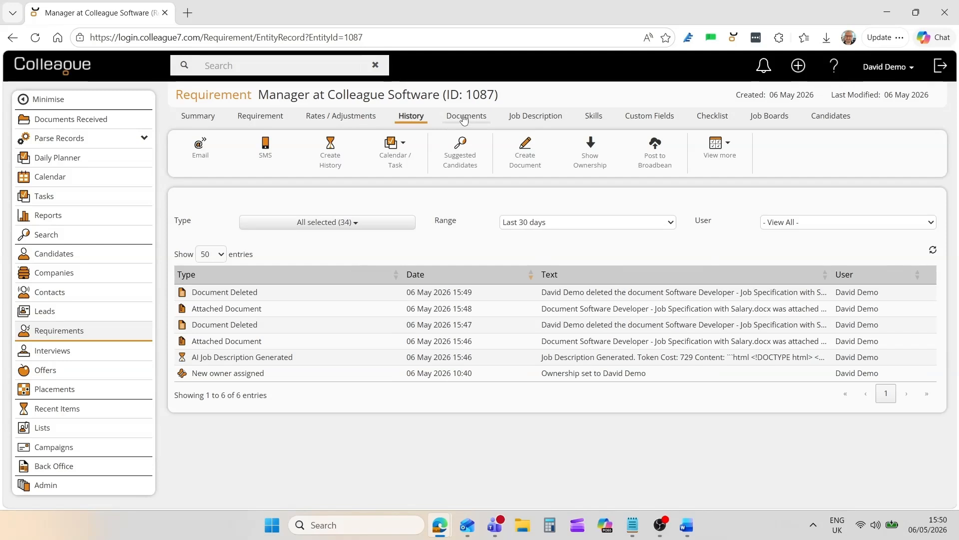
click(463, 116)
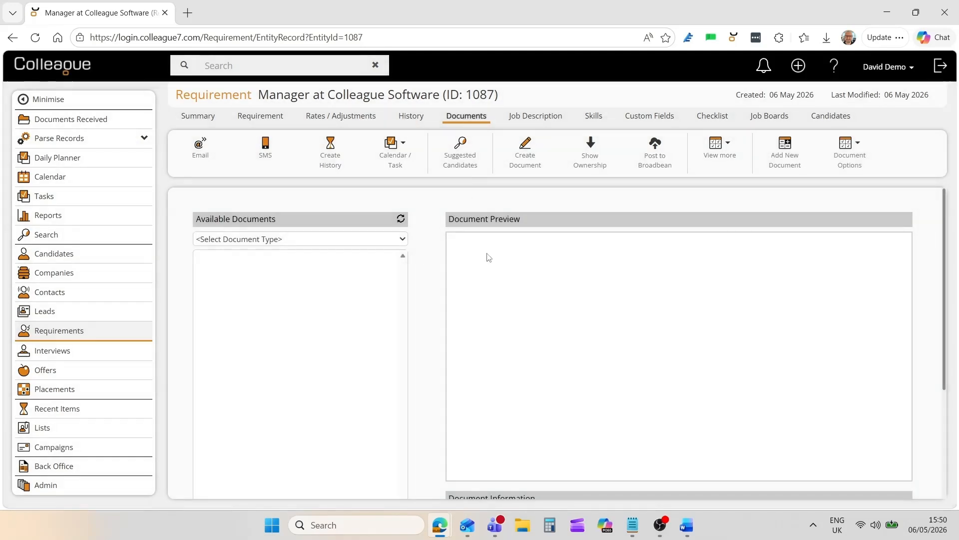
click(791, 160)
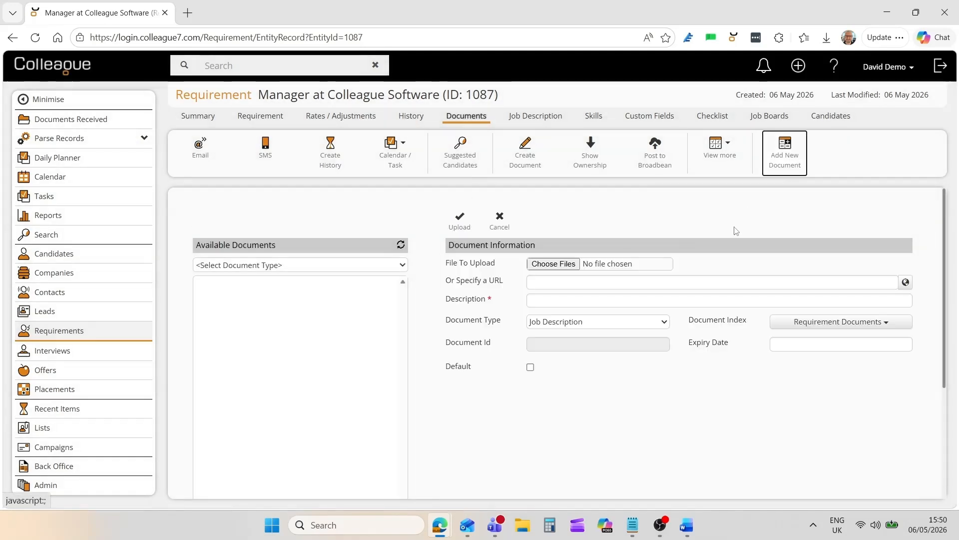
click(553, 264)
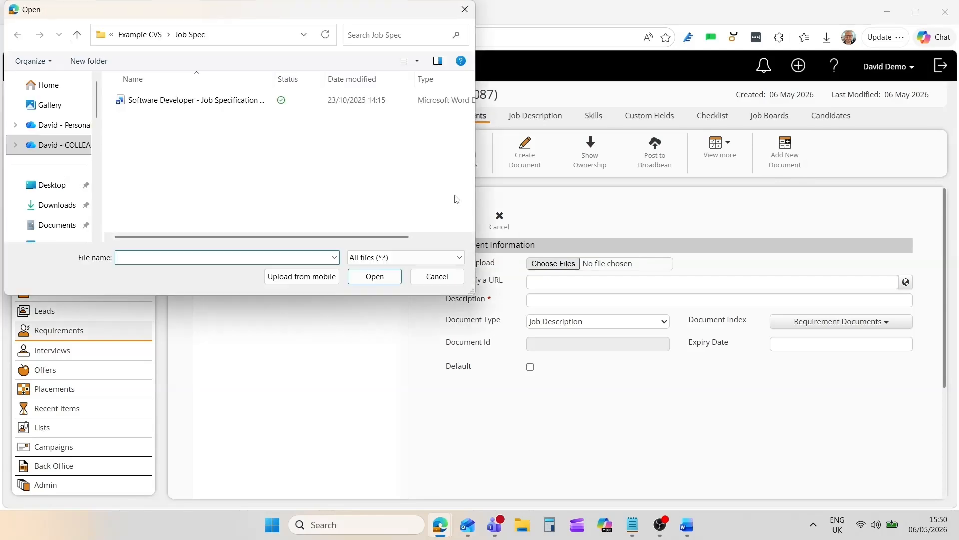
double_click(250, 101)
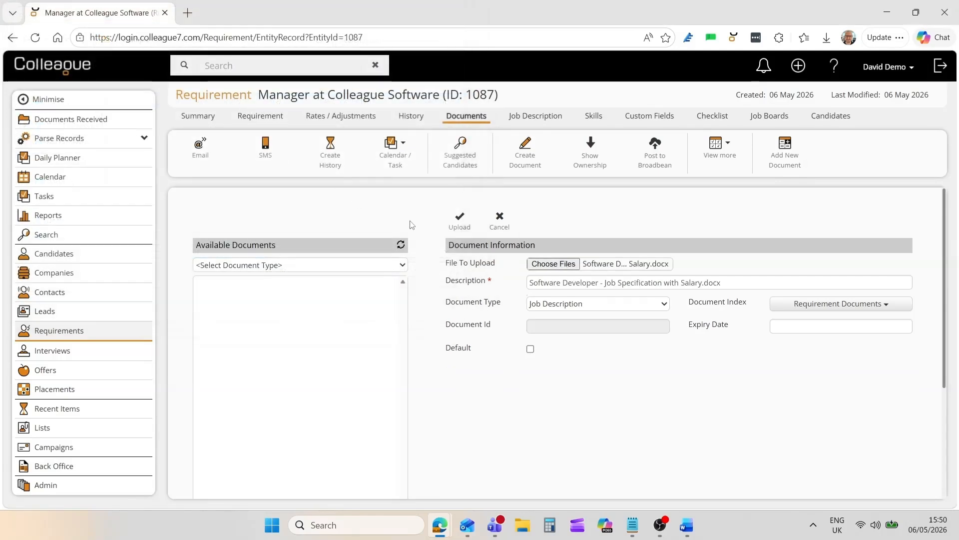
click(458, 222)
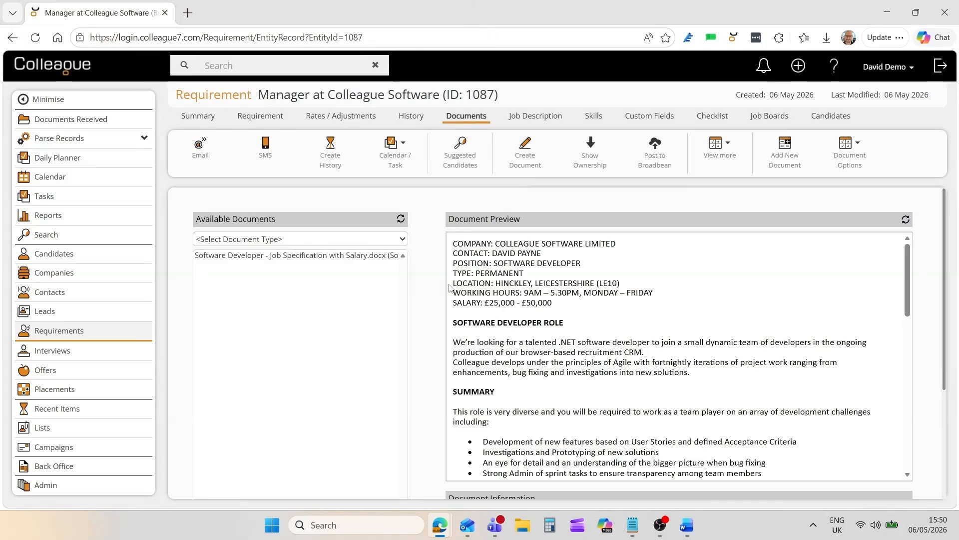
- Scan the uploaded job specification for skills and save all the skills found to the requirement
click(358, 257)
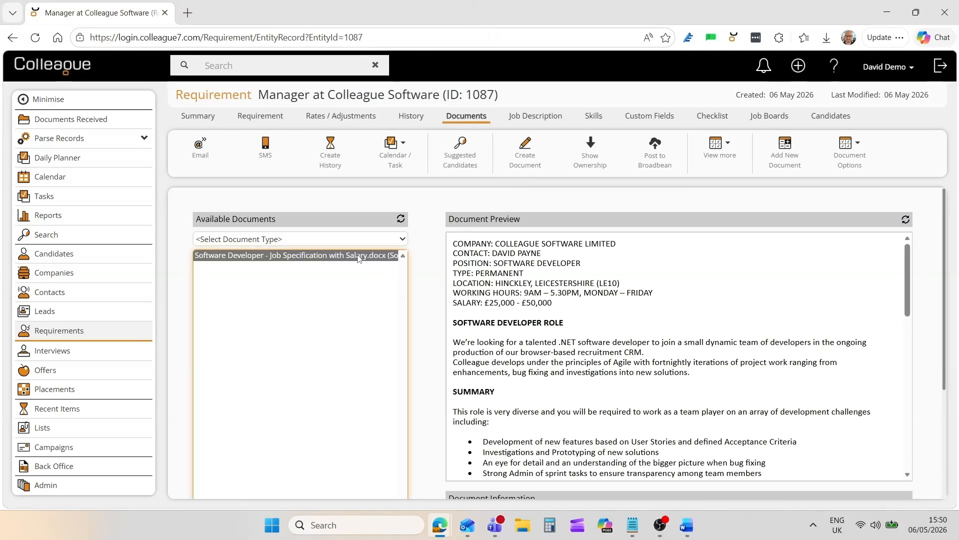
right_click(358, 258)
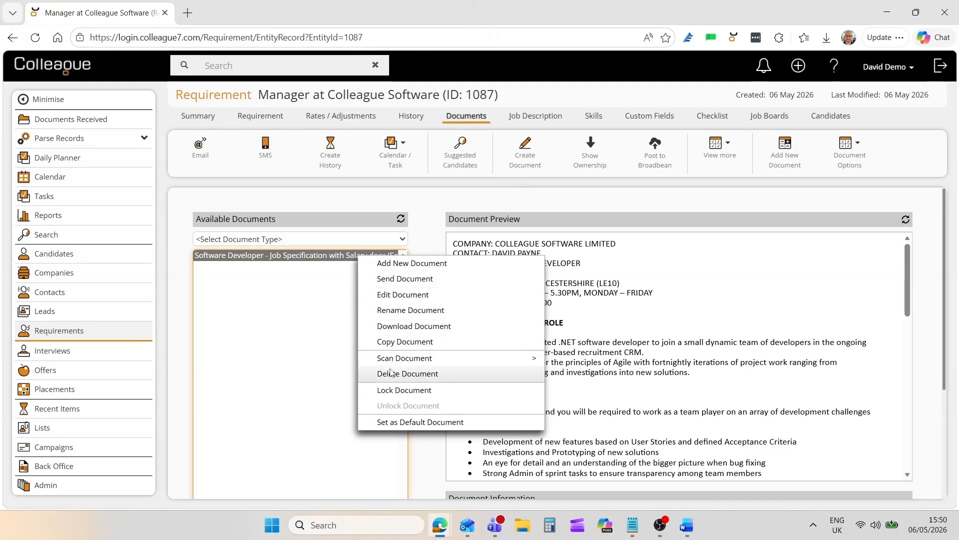
mouse_move(469, 360)
click(584, 362)
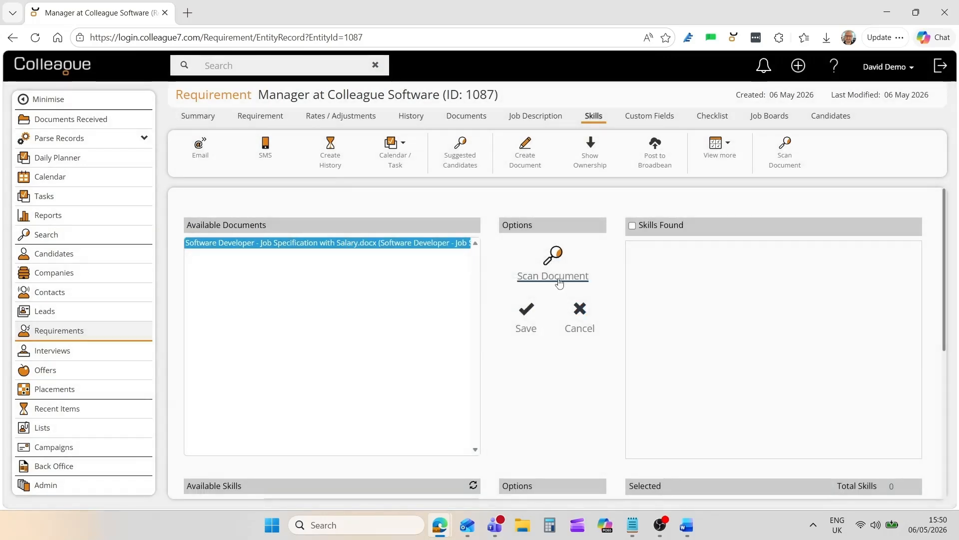
click(555, 269)
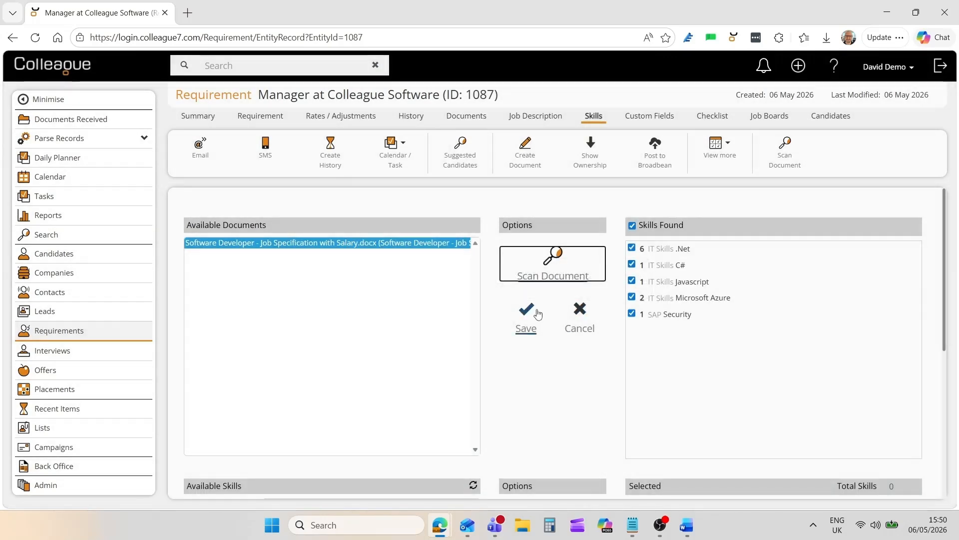
click(526, 319)
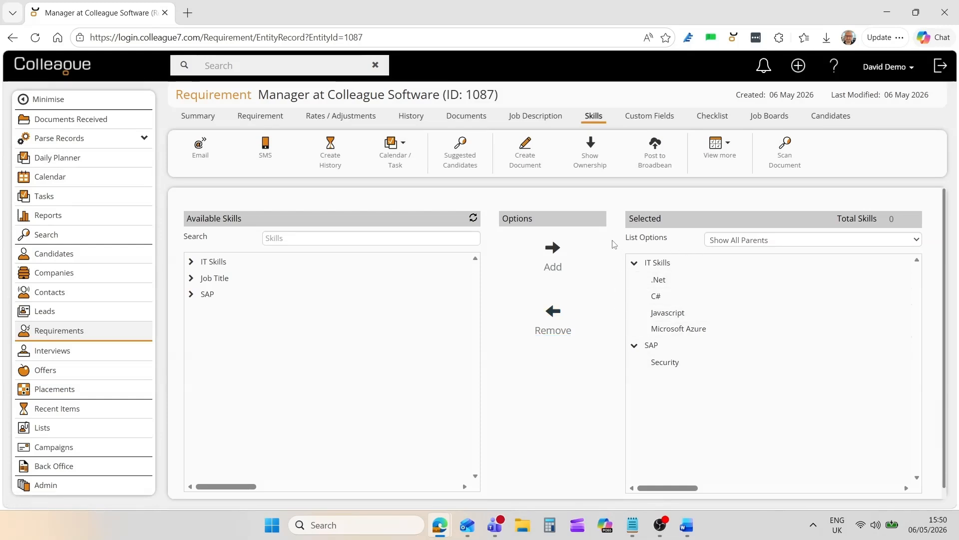
- Generate a job spec from the requirement's details and save it to the Job Description field
click(534, 117)
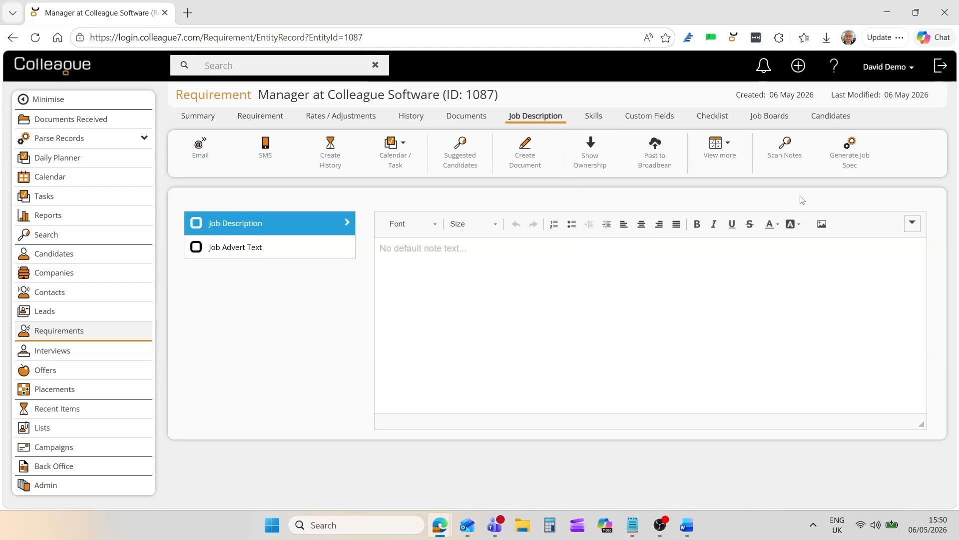
click(851, 158)
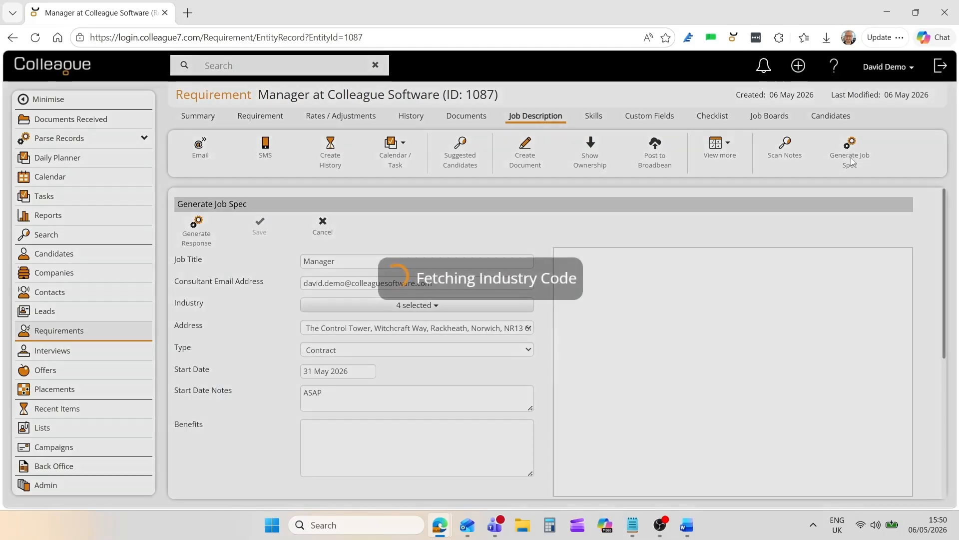
click(200, 236)
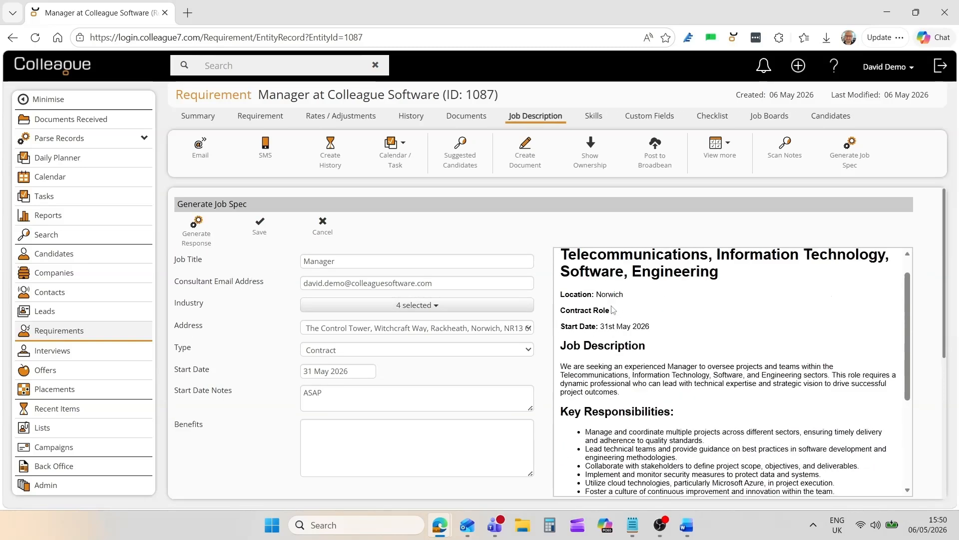
scroll(613, 310, up, 1)
click(259, 235)
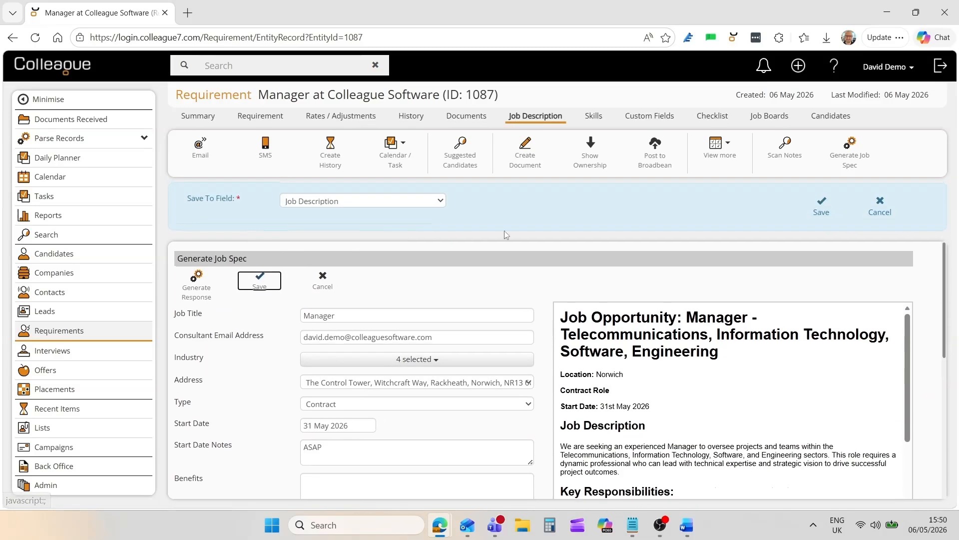
click(821, 206)
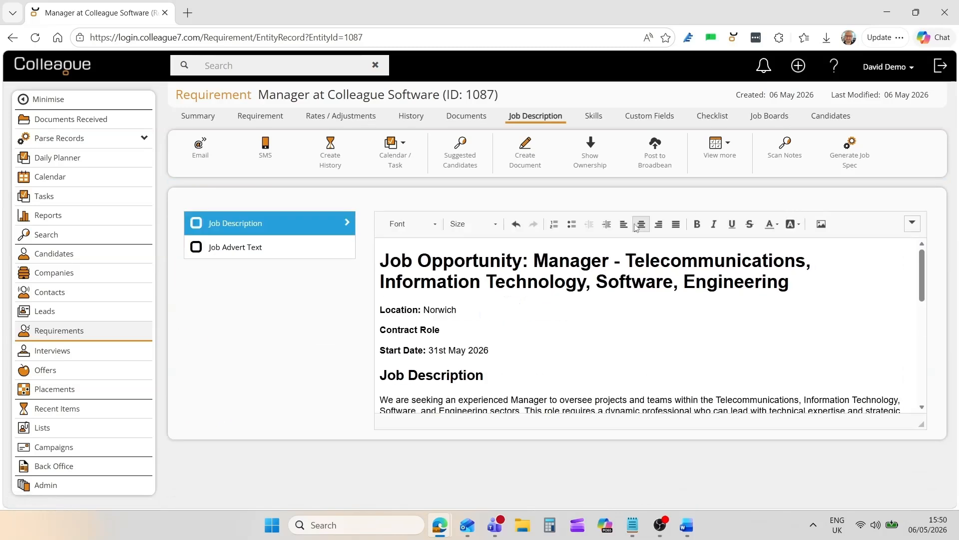
drag(916, 275, 933, 374)
scroll(681, 259, up, 10)
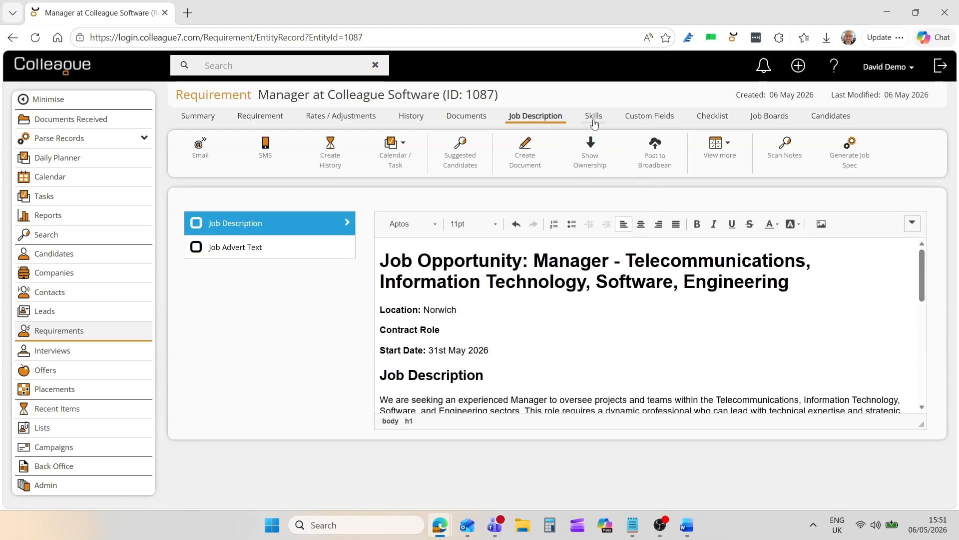
- View the requirement's custom fields, checklist and candidates sections
click(644, 123)
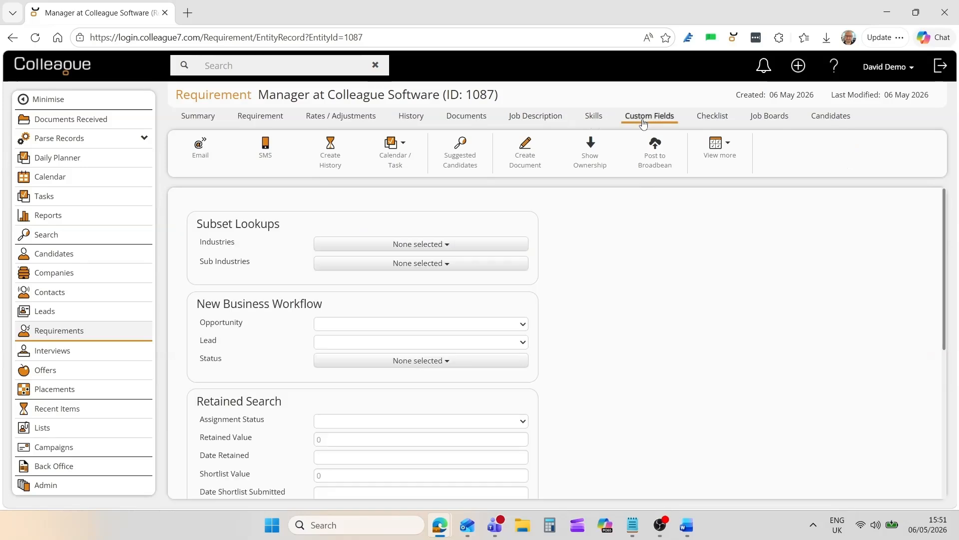
click(706, 120)
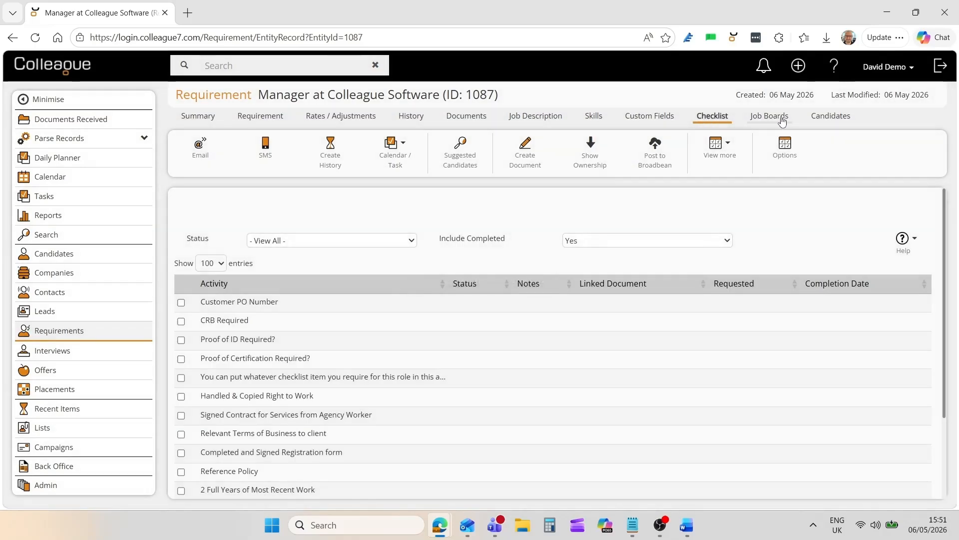
click(827, 118)
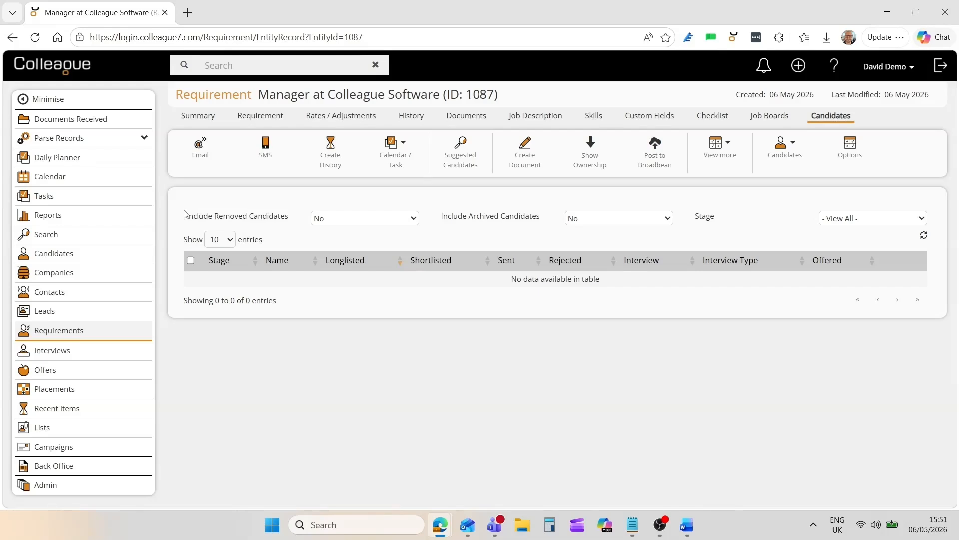
- Bring up the suggested candidates for the requirement and select the four highest-ranked ones
click(460, 153)
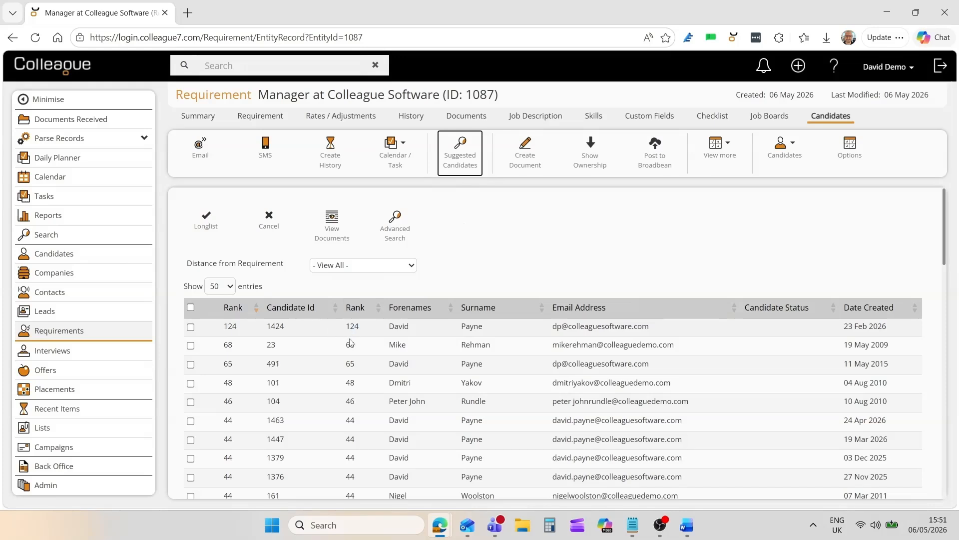
click(191, 327)
click(191, 345)
click(190, 364)
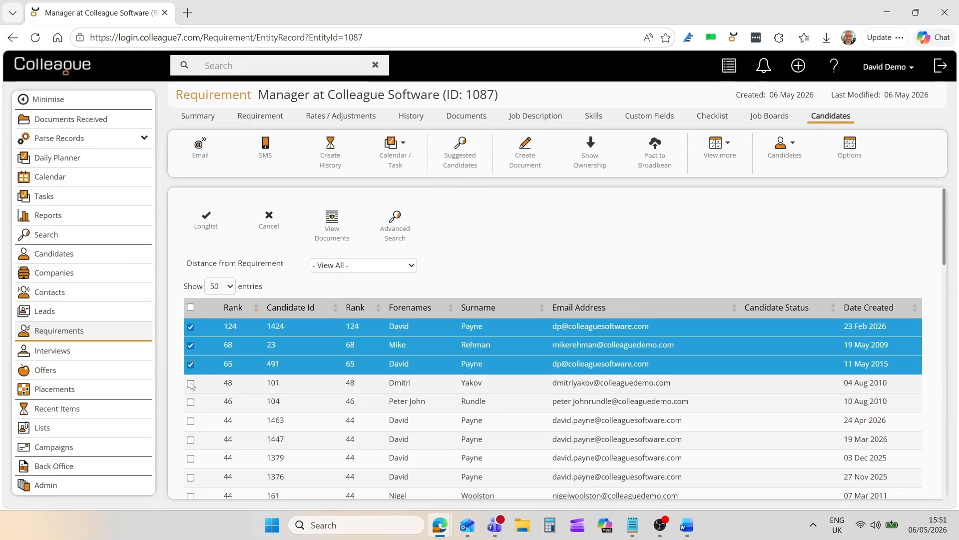
click(190, 383)
- Preview the first selected candidate's formatted CV as a document and as plain text, and close the preview
click(338, 237)
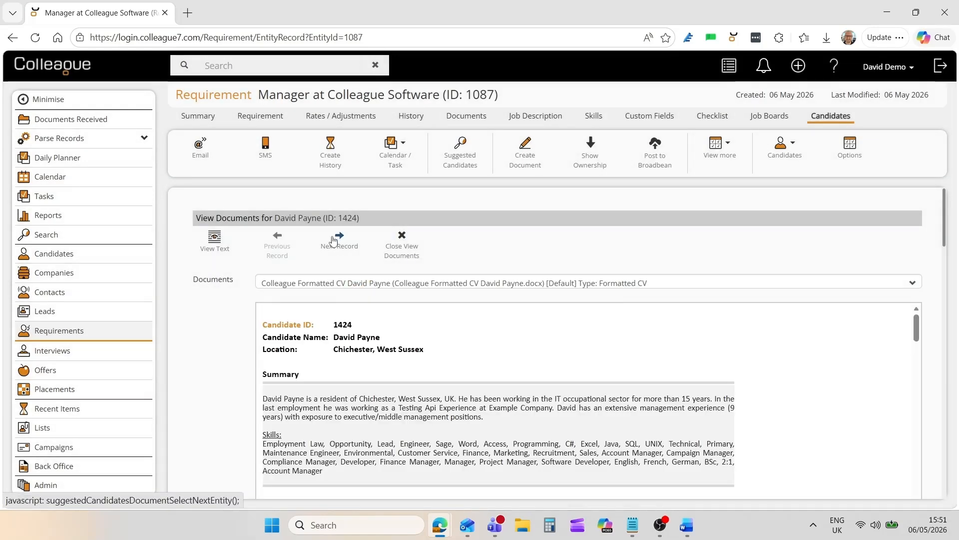
scroll(232, 349, down, 1)
scroll(232, 350, up, 1)
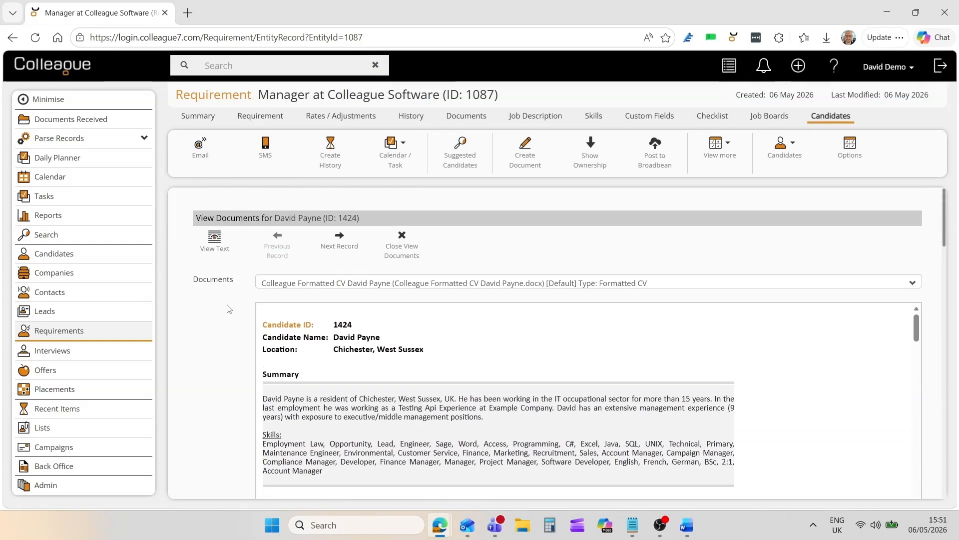
click(214, 250)
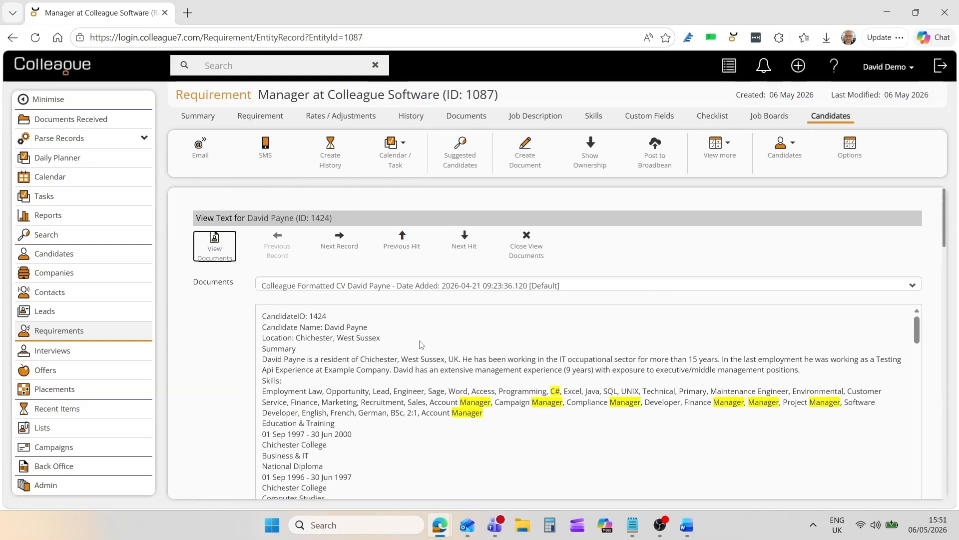
click(525, 249)
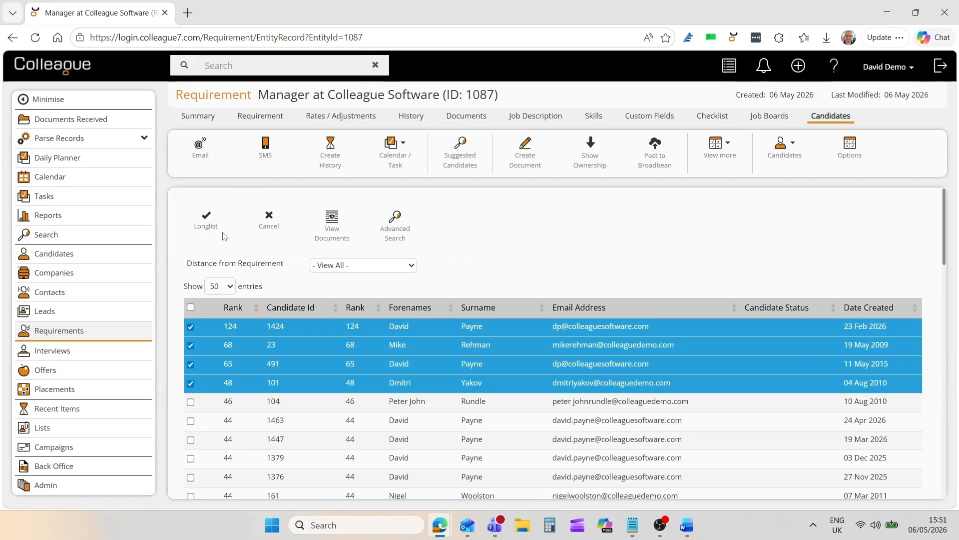
- Longlist the four selected candidates to the requirement and acknowledge the result
click(207, 222)
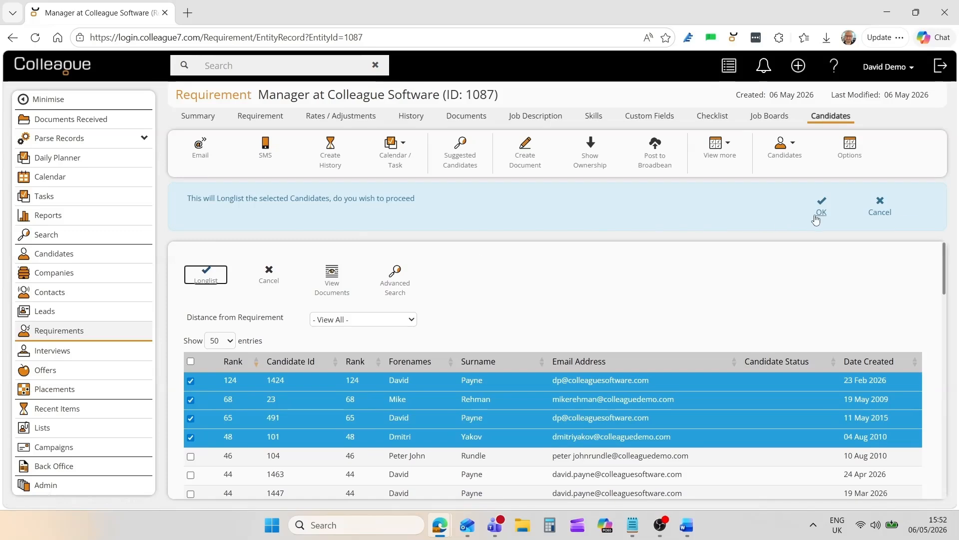
click(816, 216)
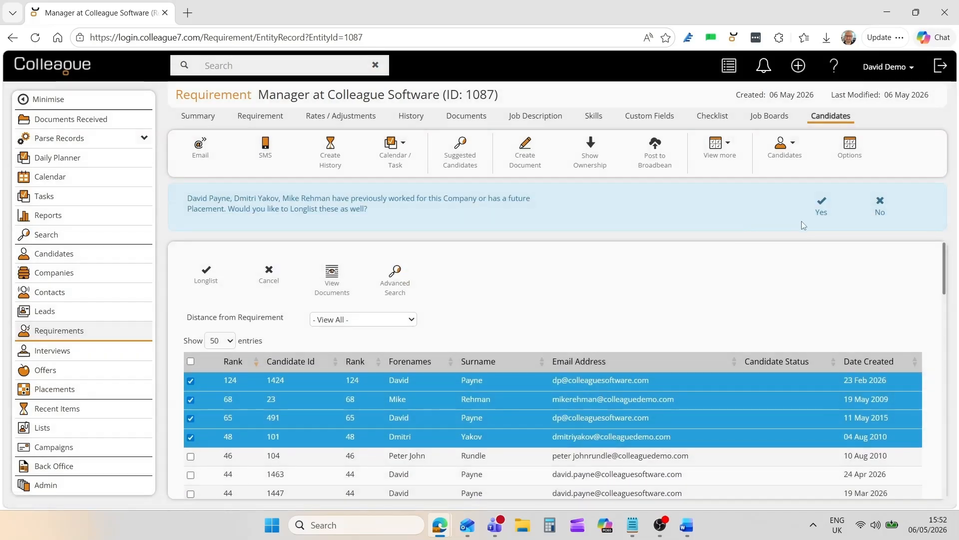
click(820, 214)
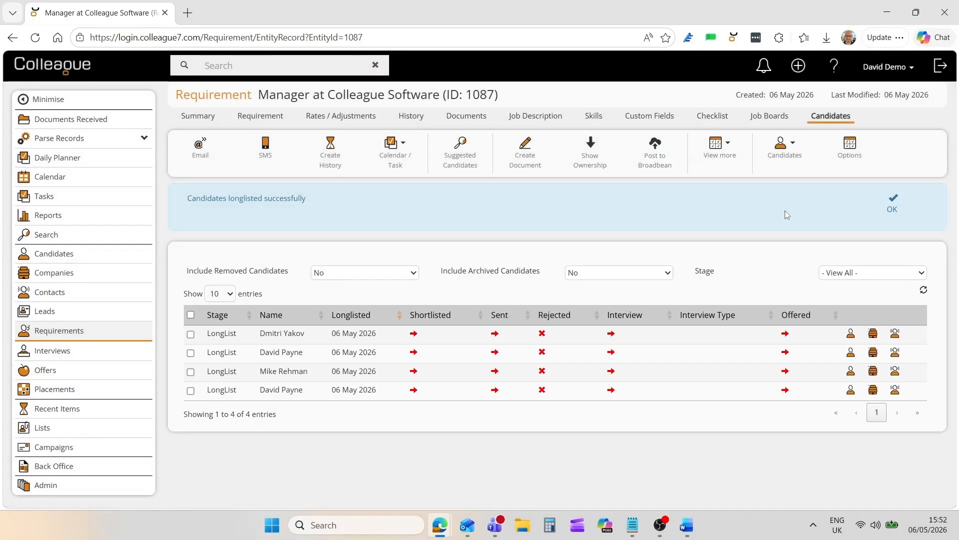
click(893, 205)
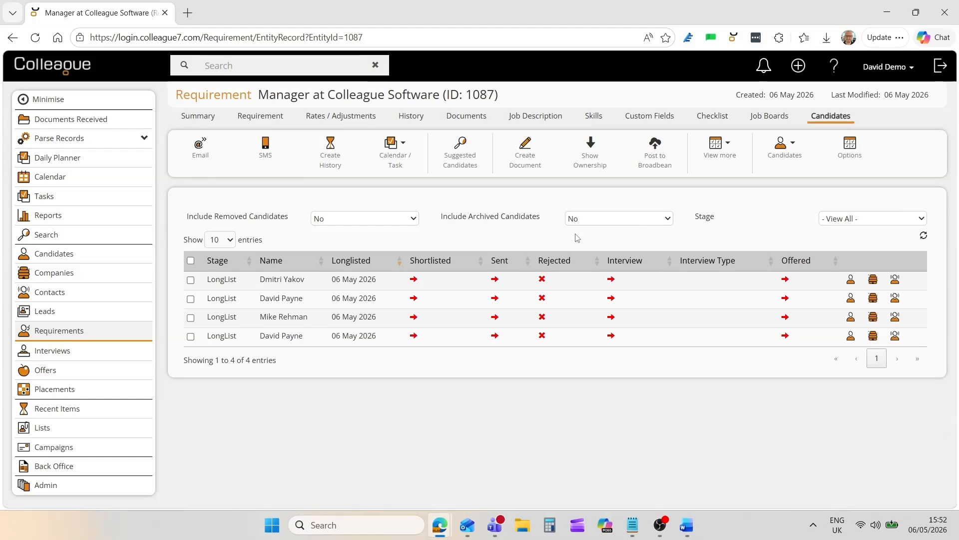
- Look up further candidates for longlisting from the Great Candidates list
click(782, 146)
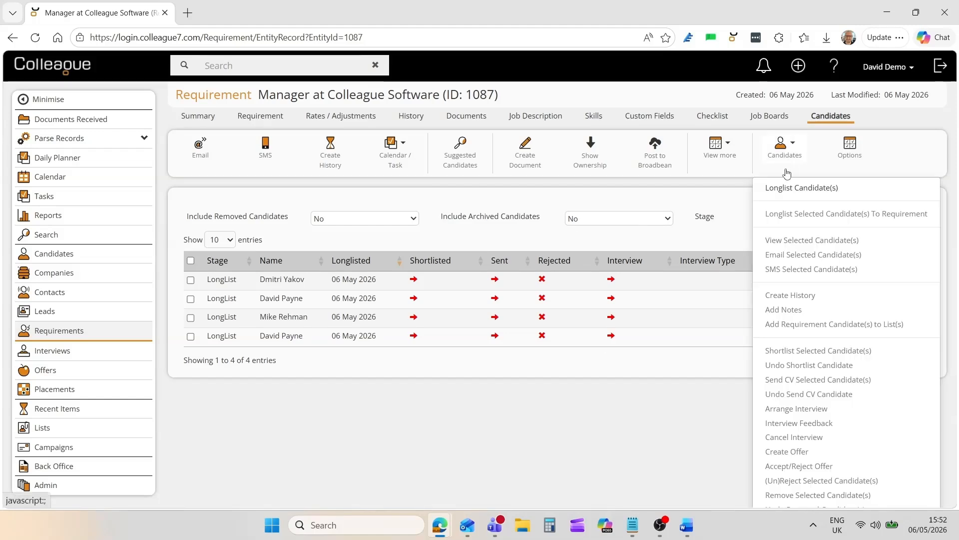
click(791, 188)
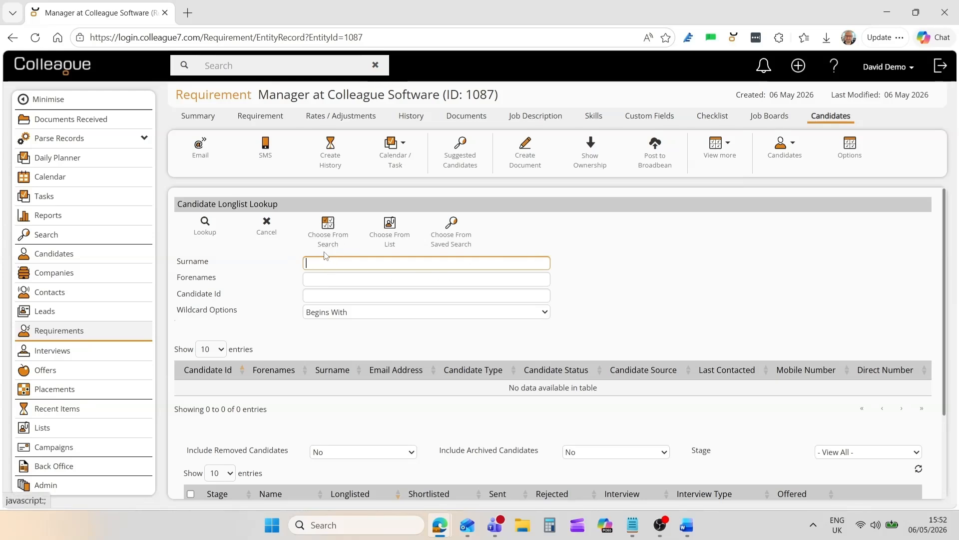
click(390, 242)
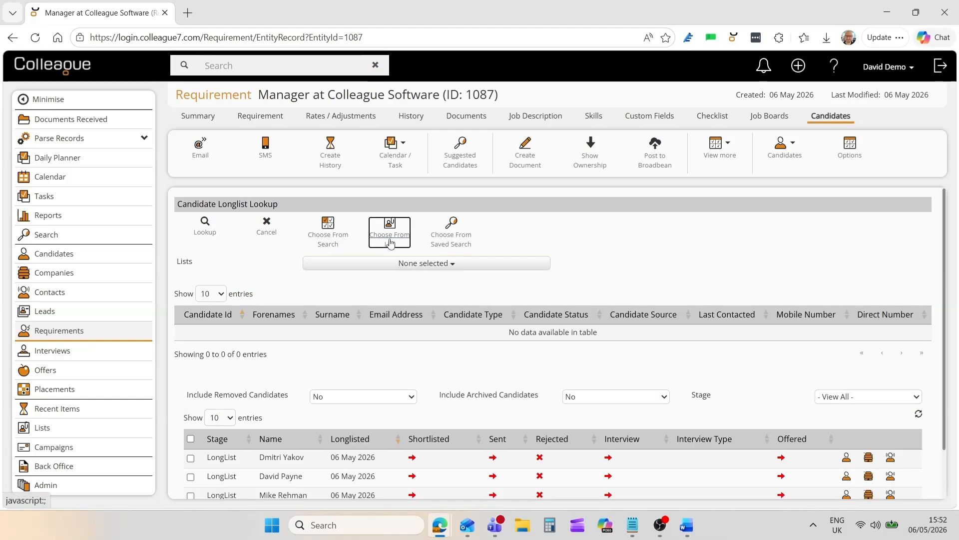
click(398, 266)
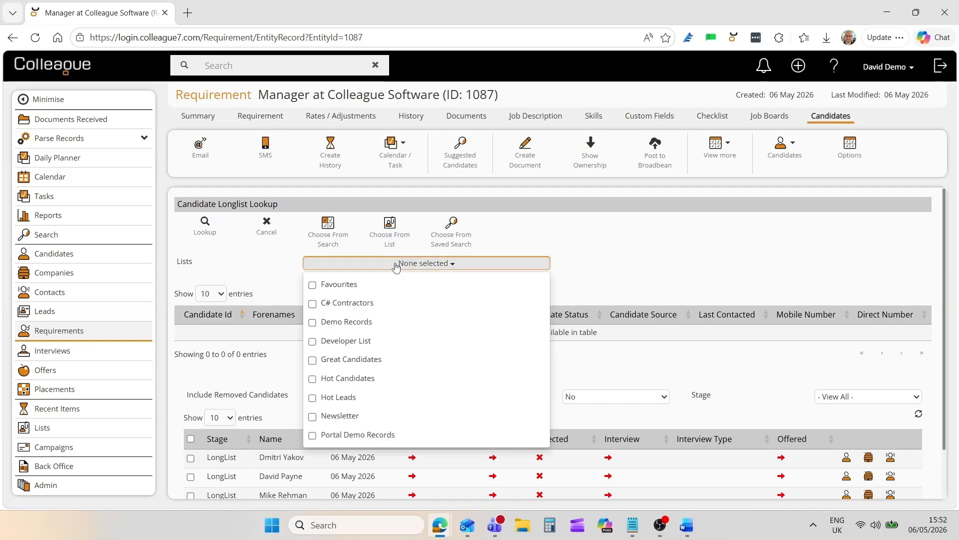
click(344, 359)
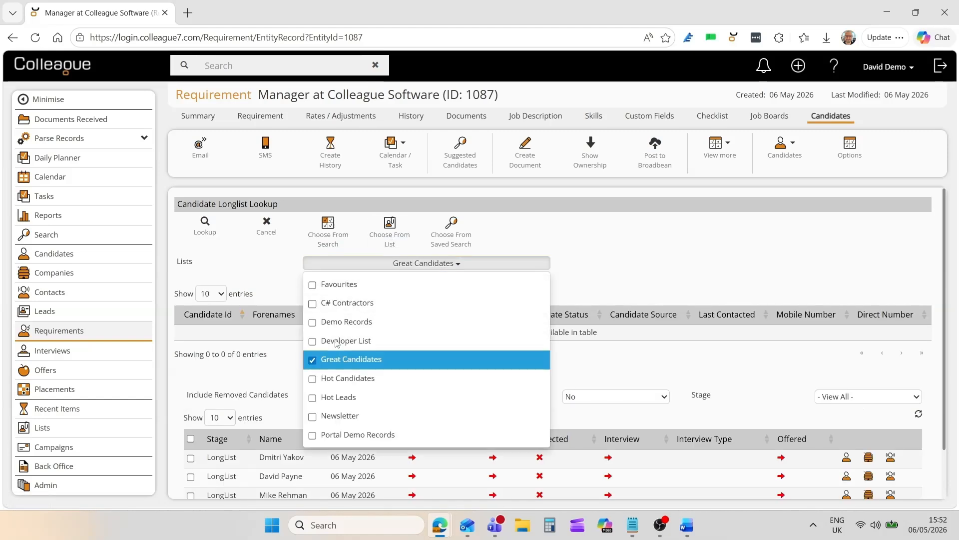
click(216, 242)
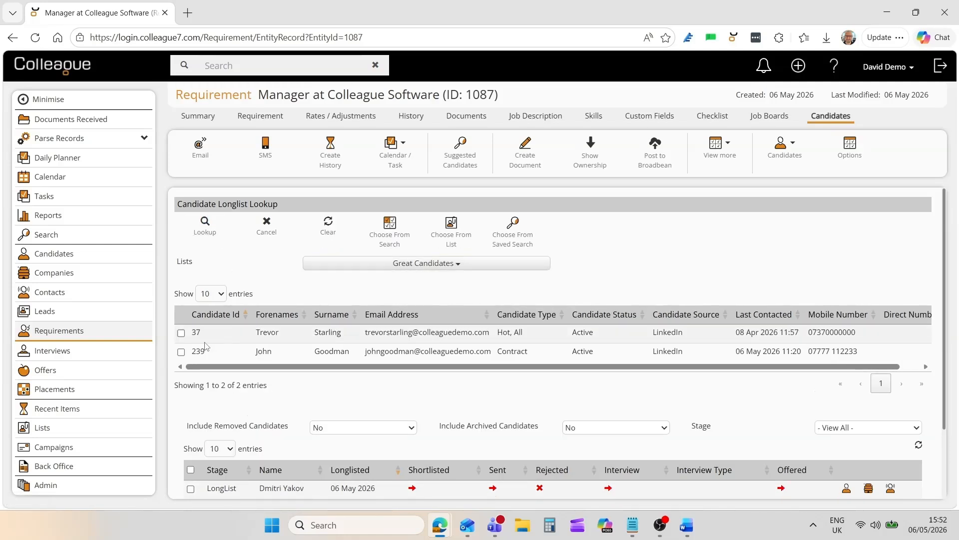
- Longlist both candidates found in the Great Candidates list, agreeing to proceed despite their earlier or future placements with the company
click(214, 337)
click(214, 351)
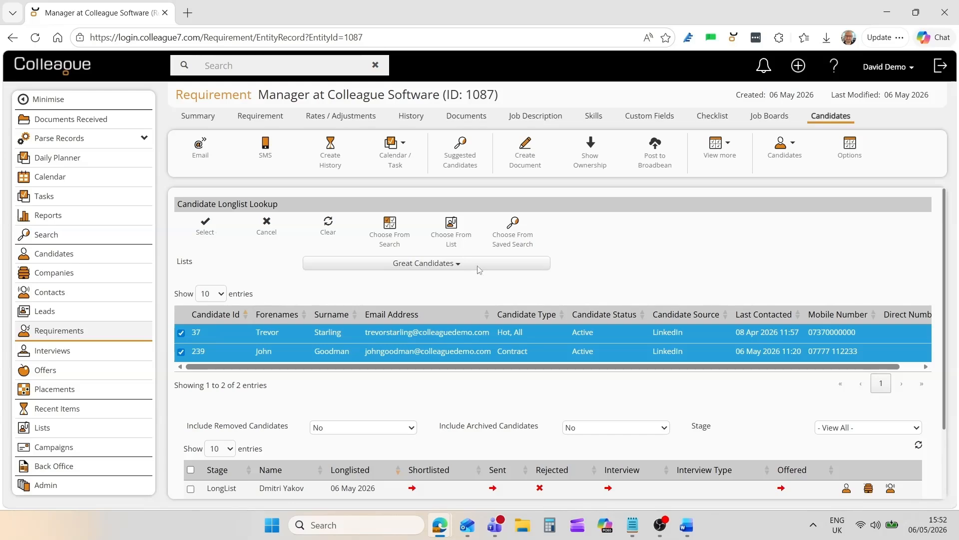
click(205, 226)
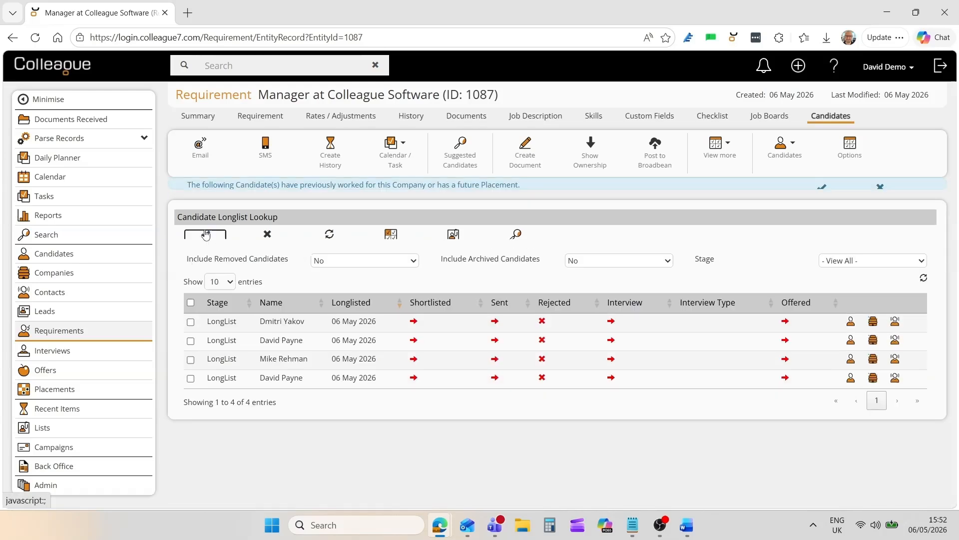
click(821, 205)
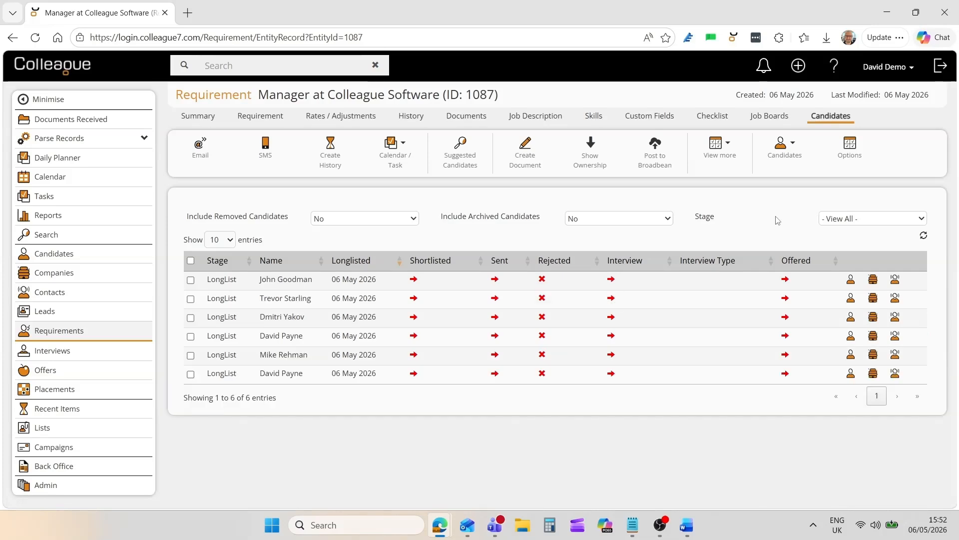
- Look up more candidates to longlist for the requirement from the saved search Davids Top Records
click(782, 150)
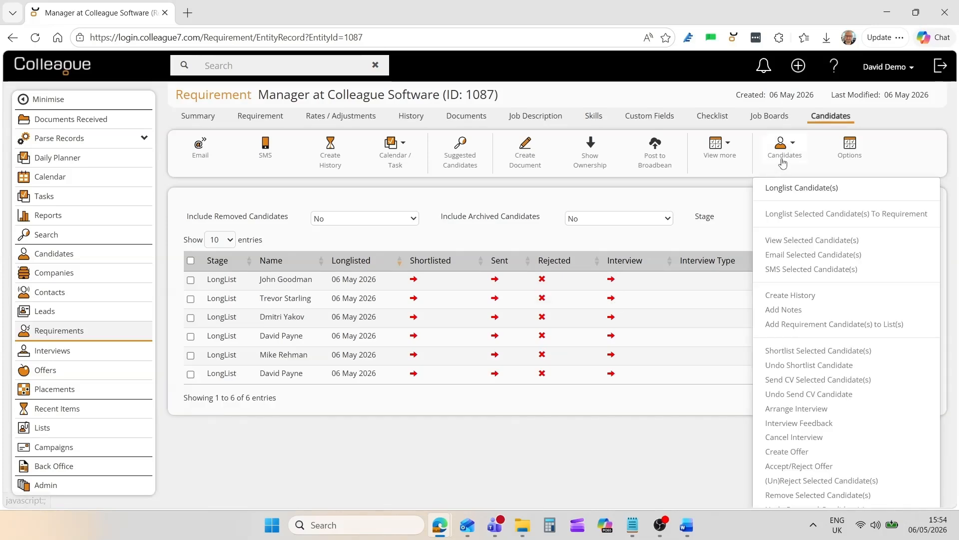
click(786, 189)
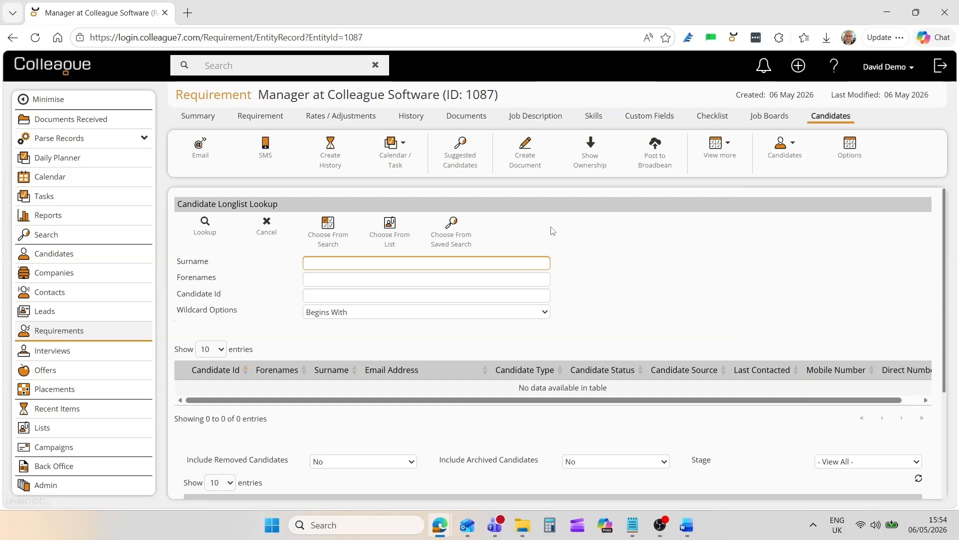
click(457, 243)
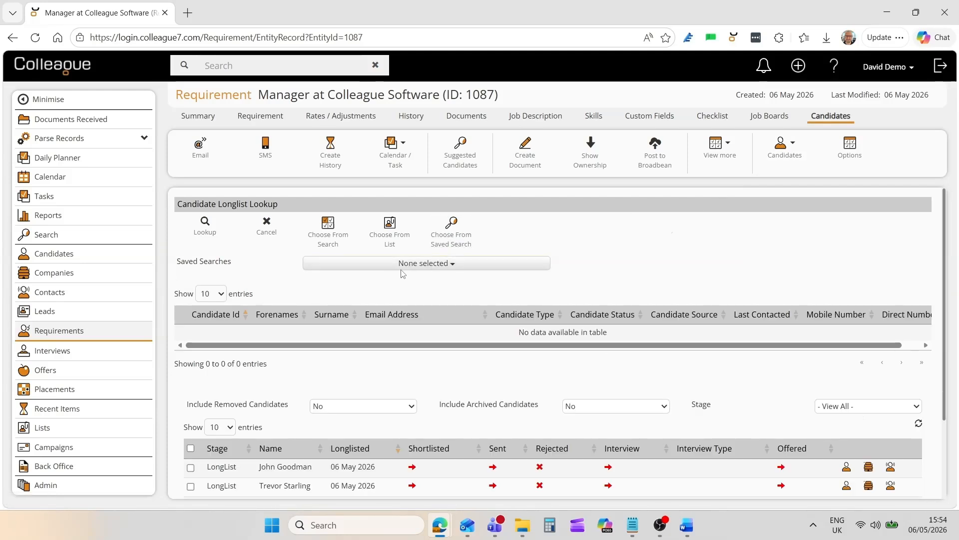
click(330, 268)
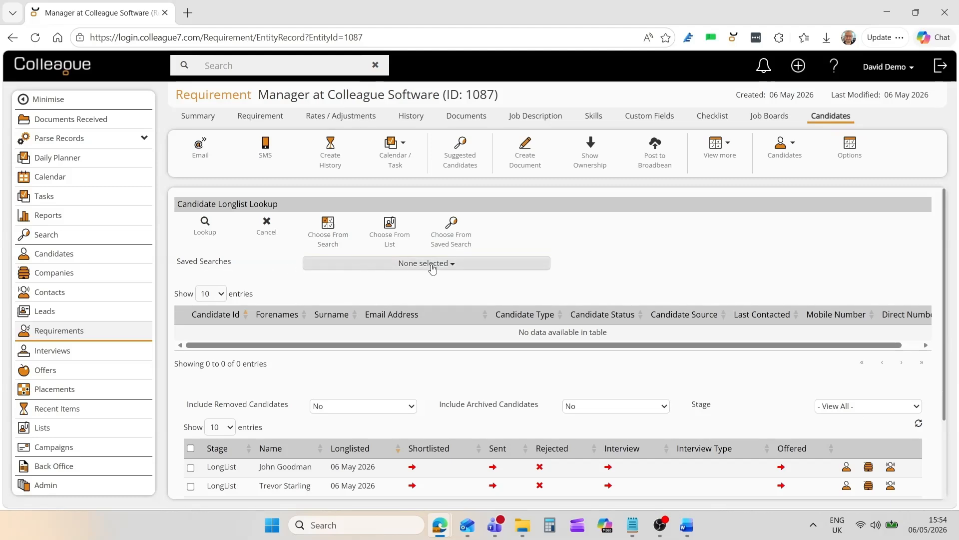
click(350, 301)
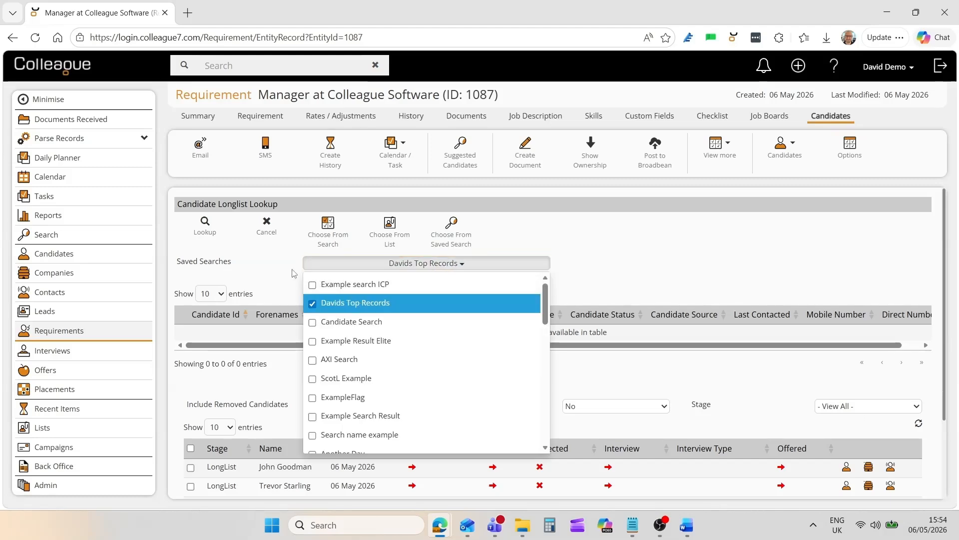
click(206, 230)
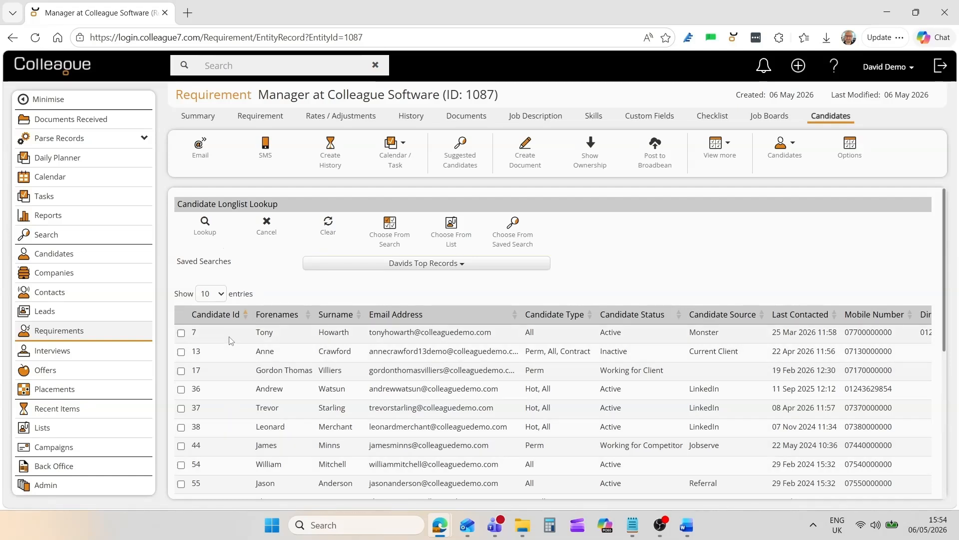
- Longlist the sixth to ninth candidates in the saved search results, agreeing to proceed despite previous or future placements
click(226, 428)
click(227, 445)
click(228, 463)
click(227, 483)
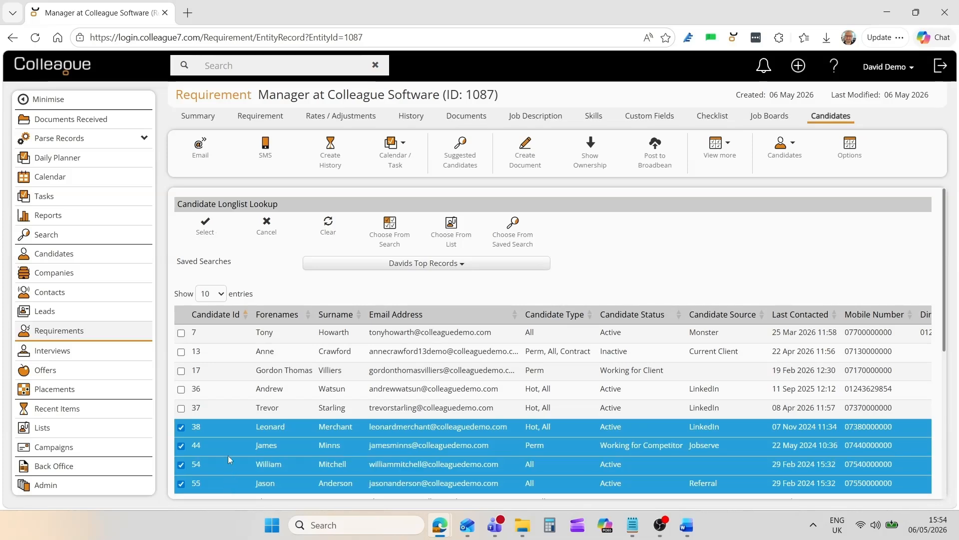
click(205, 226)
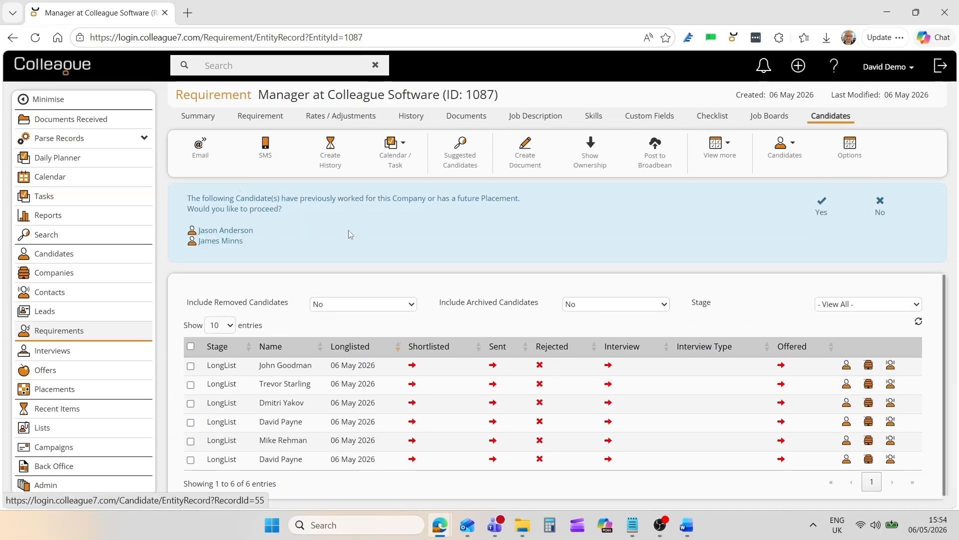
click(811, 215)
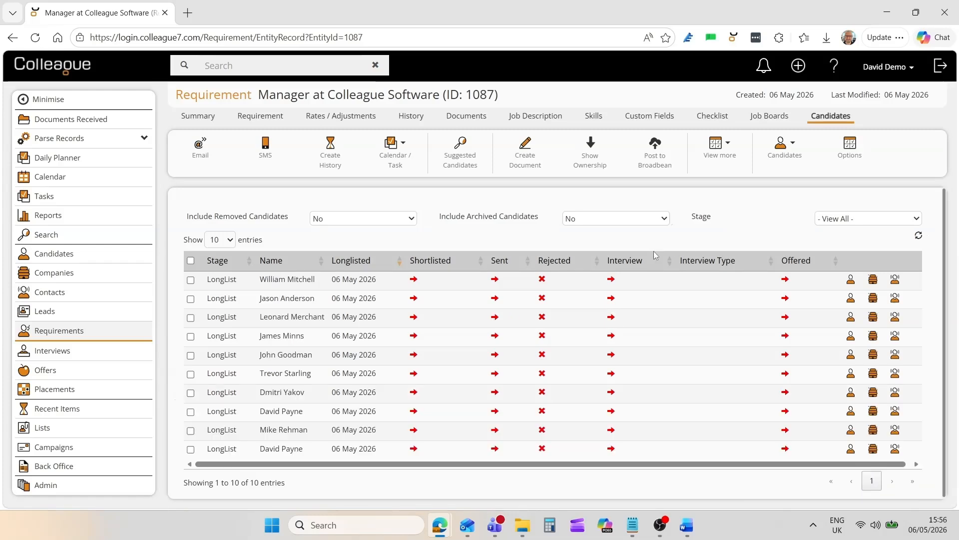
- Select all longlisted candidates, browse through the first three records in the Summary View, and close it
click(190, 260)
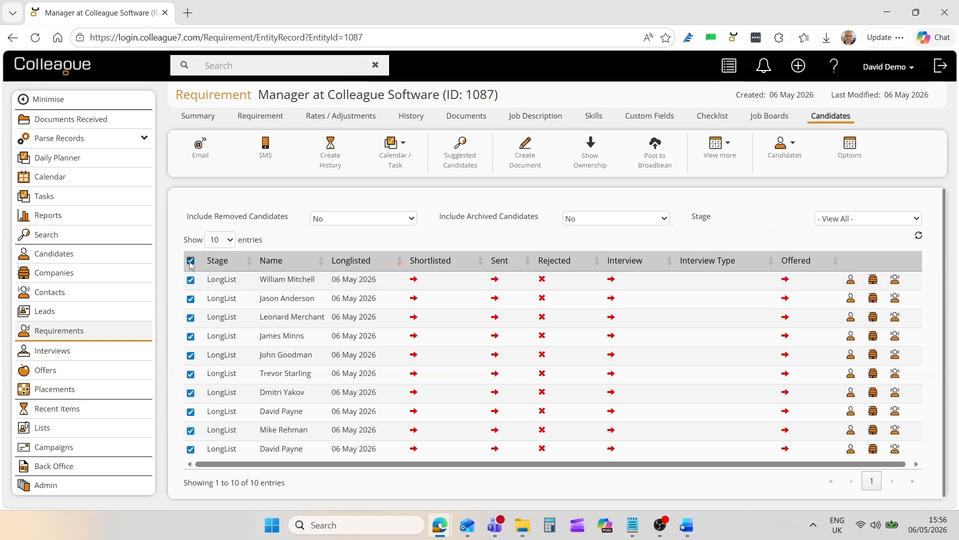
click(729, 65)
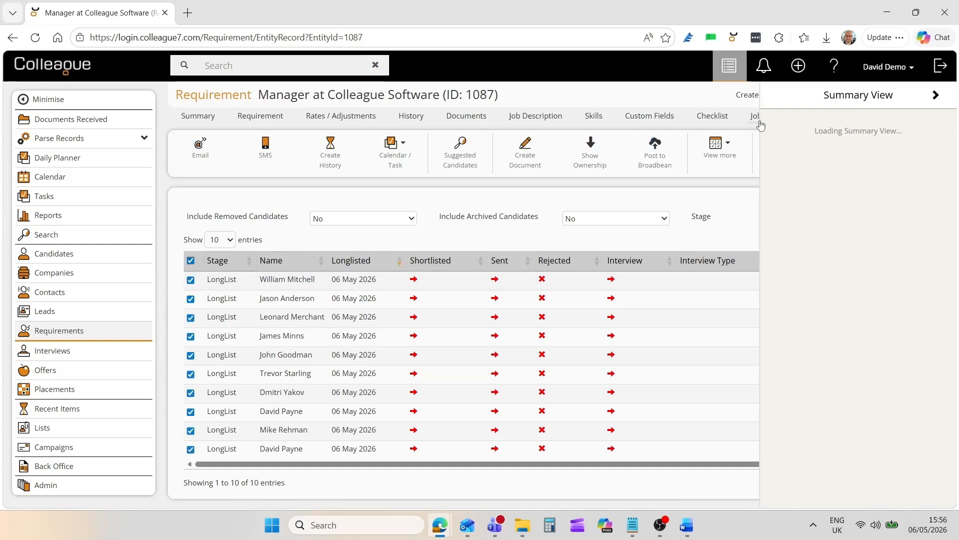
click(928, 96)
click(928, 96)
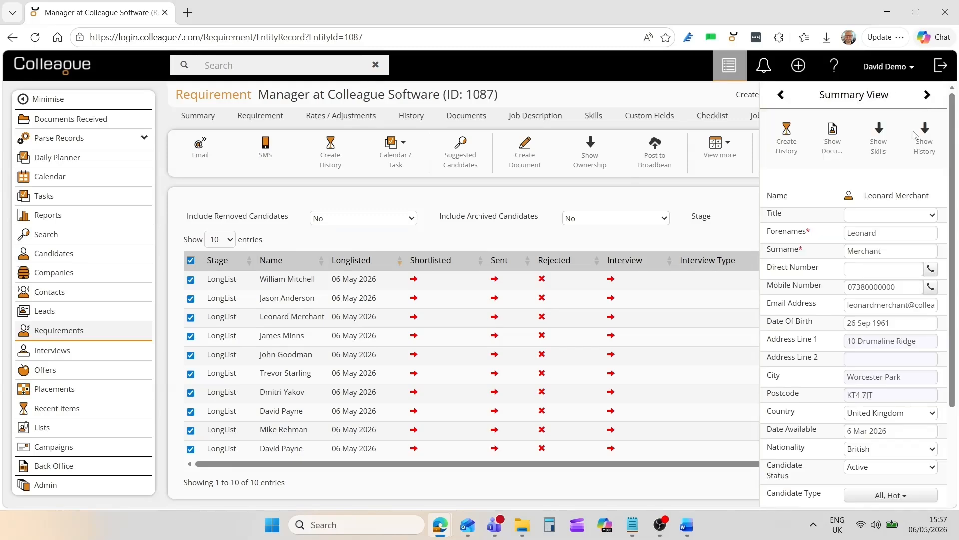
click(728, 65)
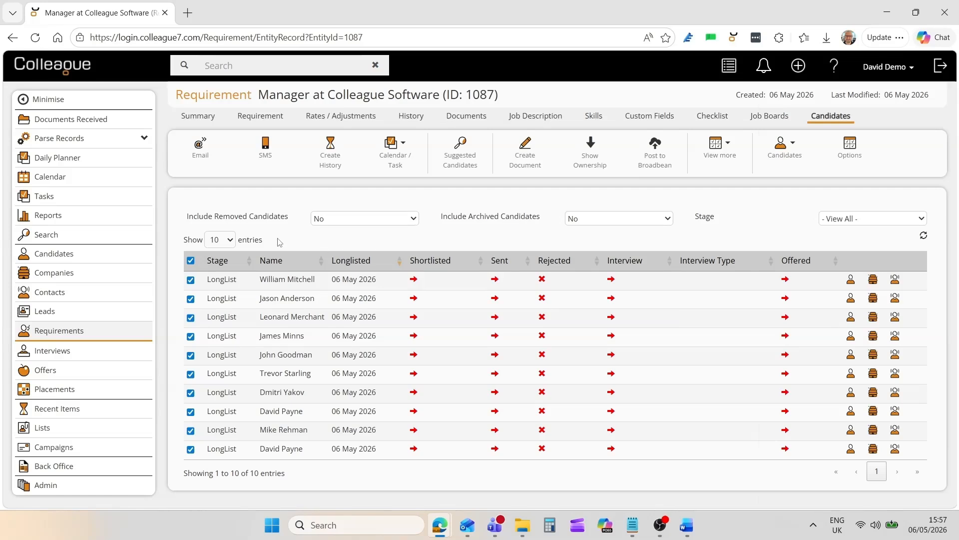
- Start an email to all the selected candidates, review the message form, discard it and clear the candidate selection
click(199, 158)
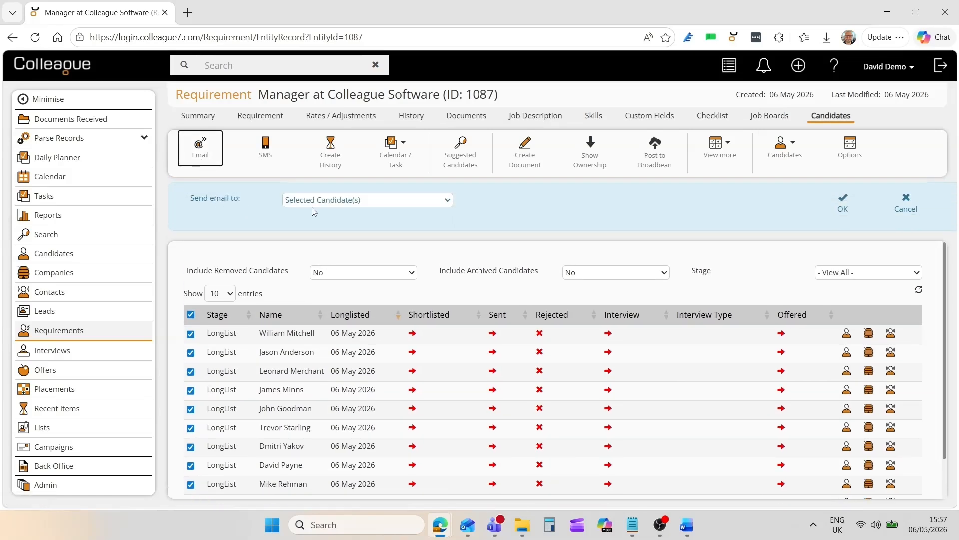
click(843, 205)
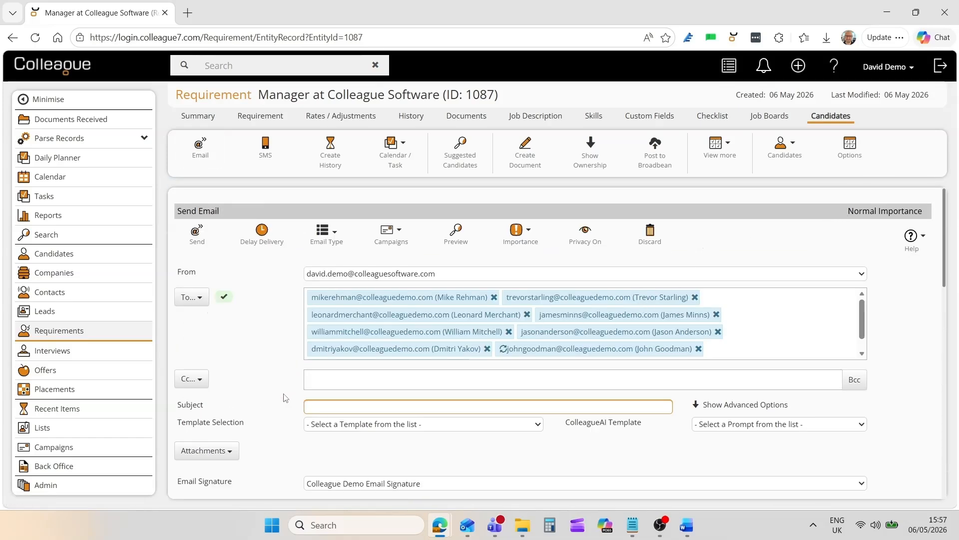
scroll(285, 397, down, 4)
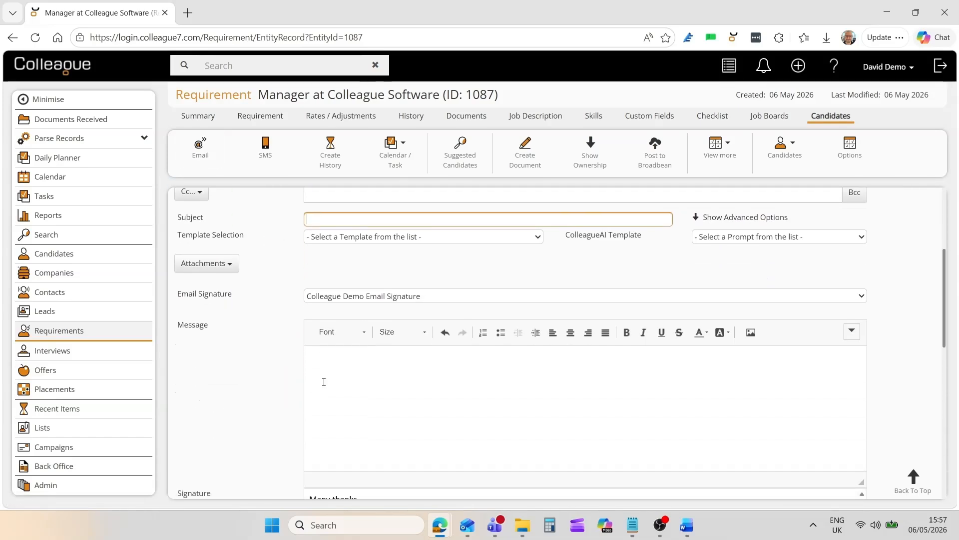
scroll(299, 392, up, 4)
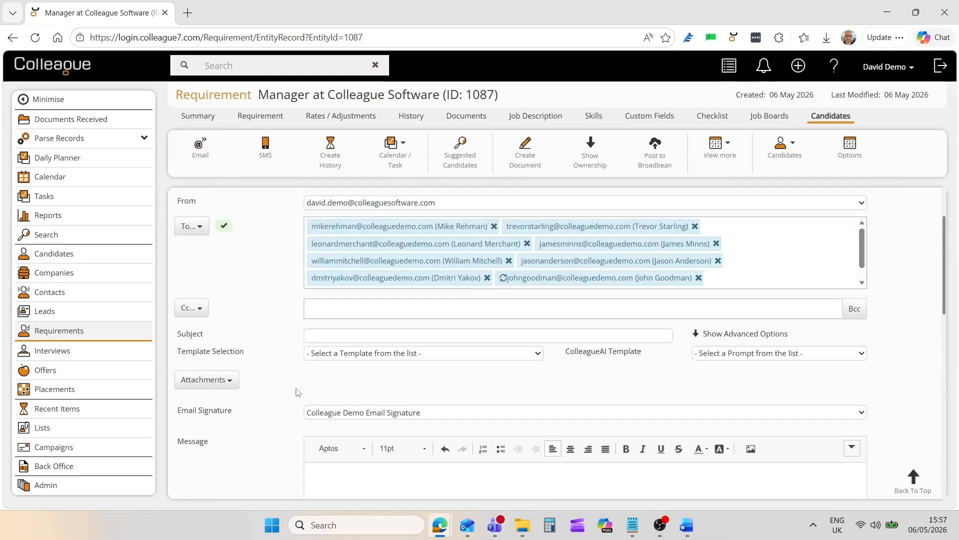
click(640, 241)
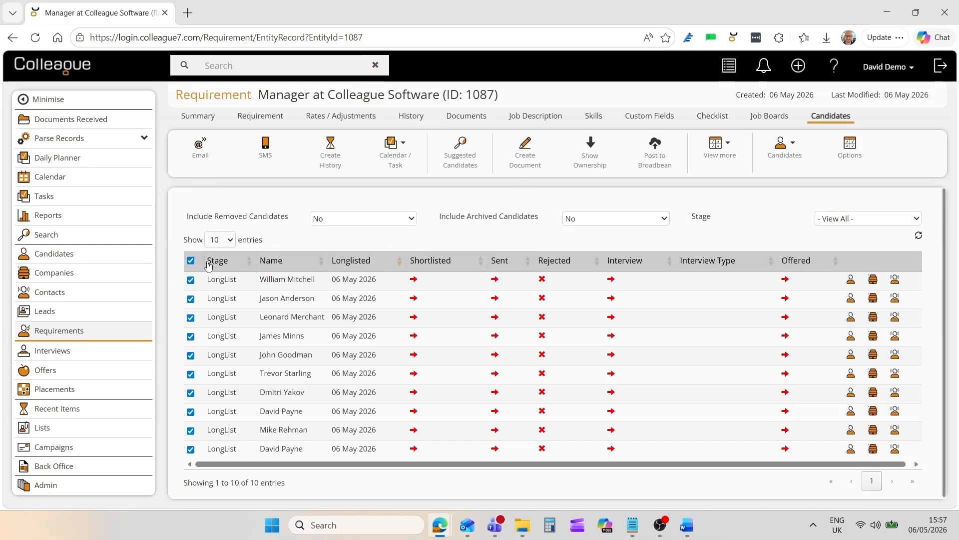
click(190, 261)
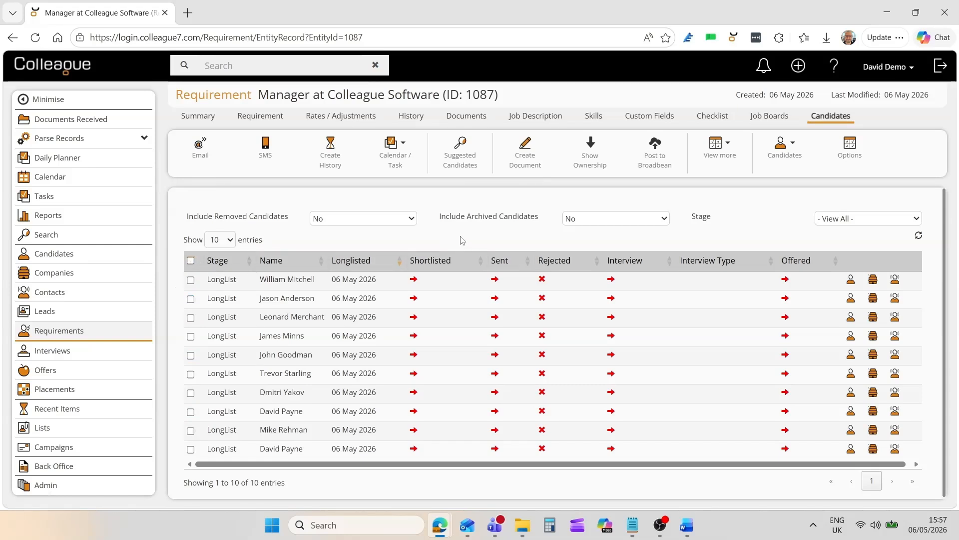
- Shortlist the first six longlisted candidates, the first two individually and the other four together as a selection
click(414, 279)
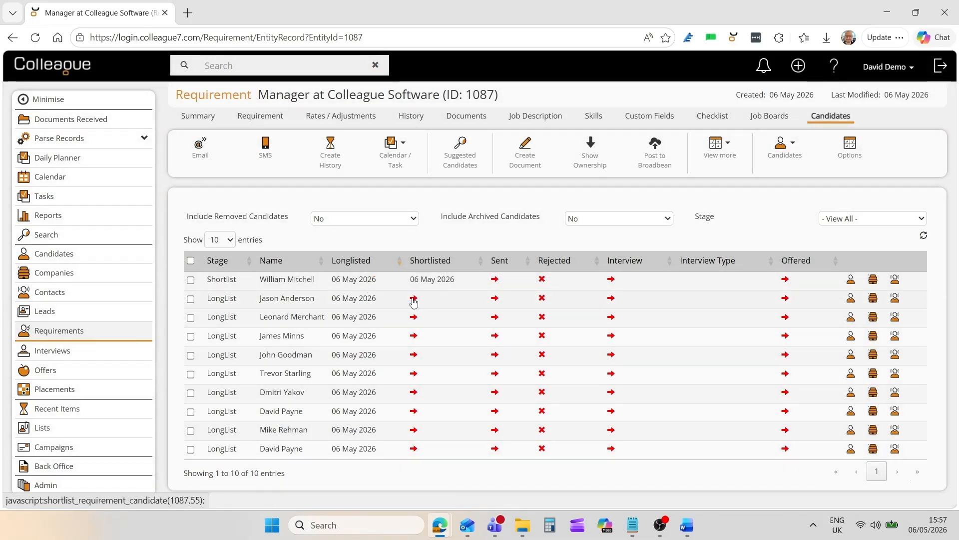
click(414, 299)
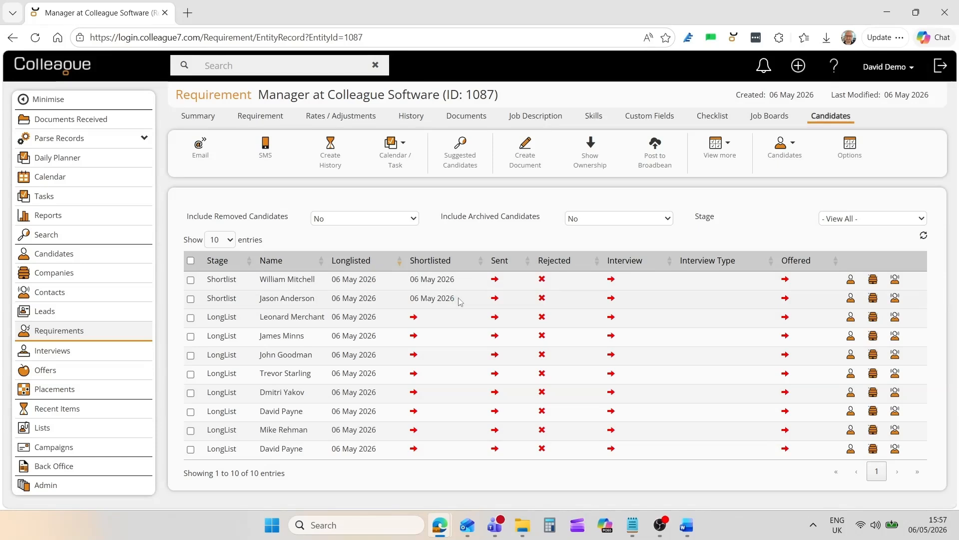
click(191, 318)
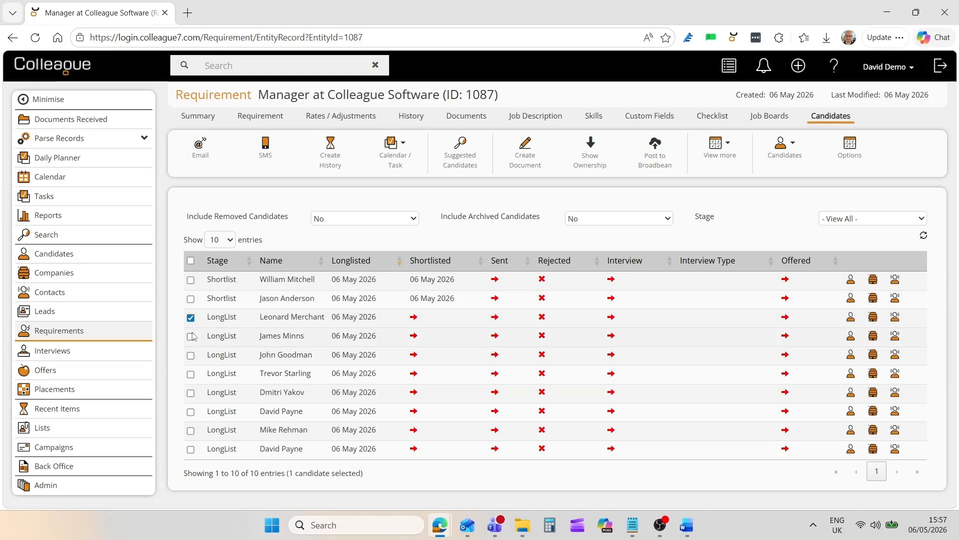
click(191, 337)
click(191, 355)
click(191, 374)
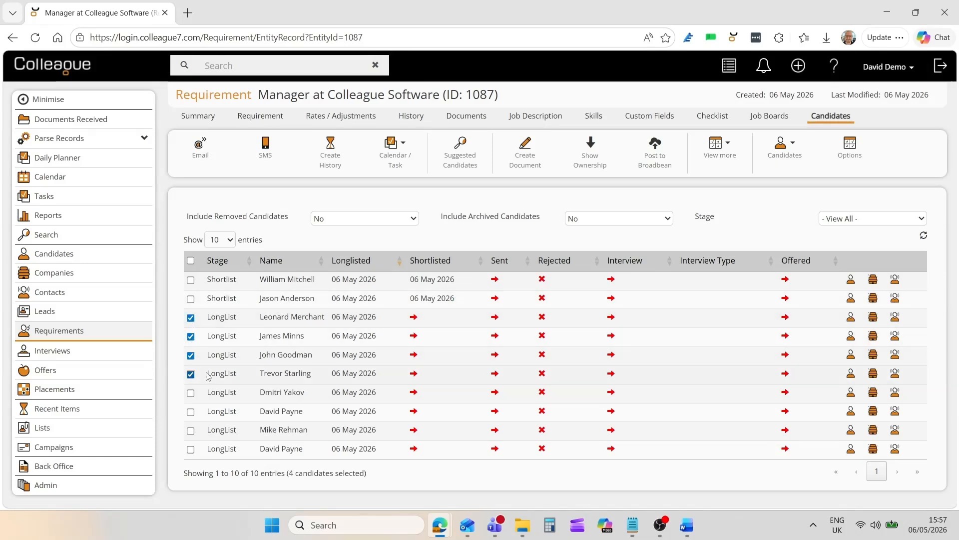
right_click(441, 338)
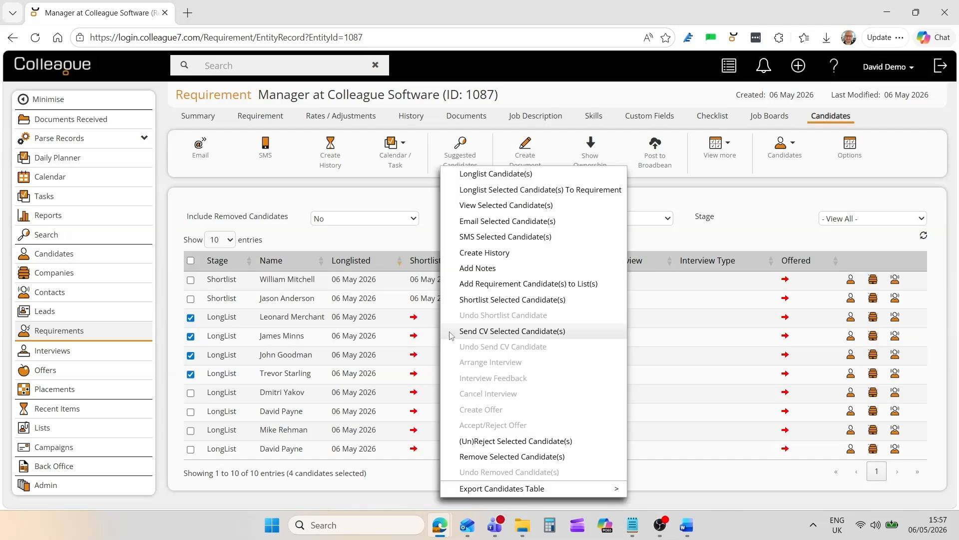
click(485, 300)
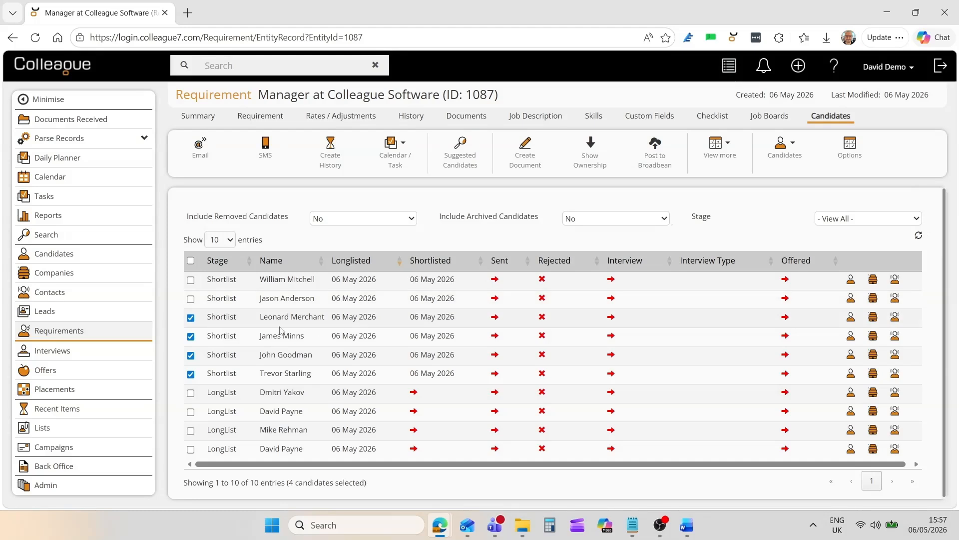
- Deselect the shortlisted candidates and remove the four candidates still at the LongList stage from the requirement, confirming the removal
click(191, 318)
click(192, 338)
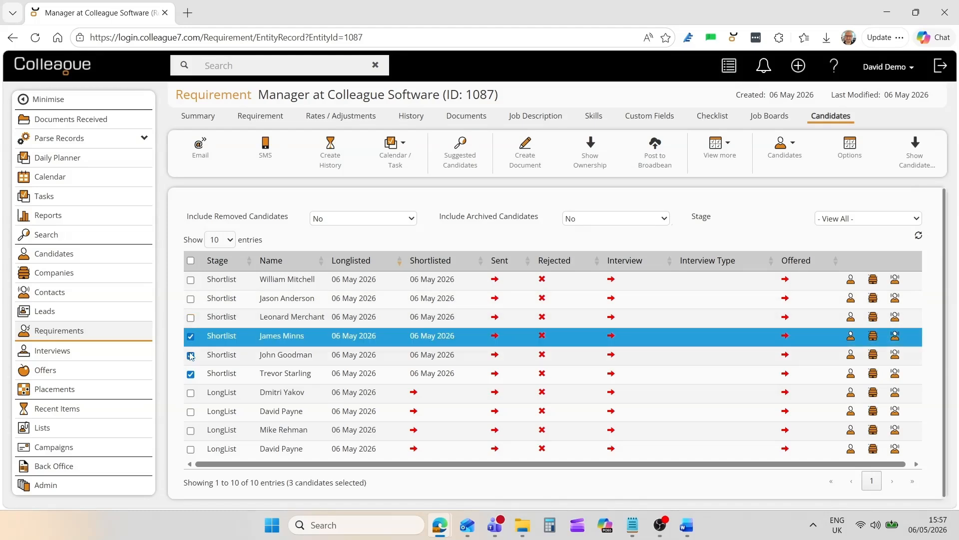
click(190, 355)
click(191, 336)
click(191, 375)
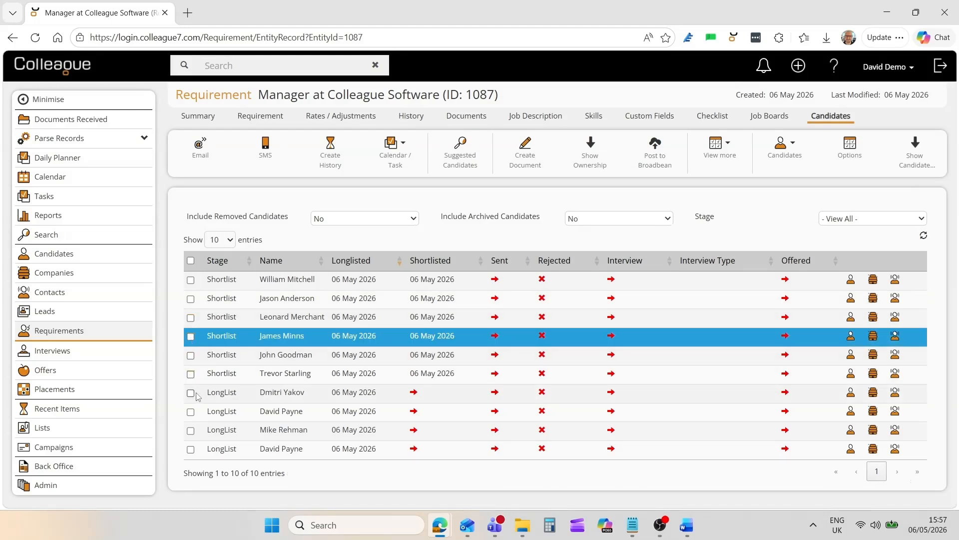
click(191, 393)
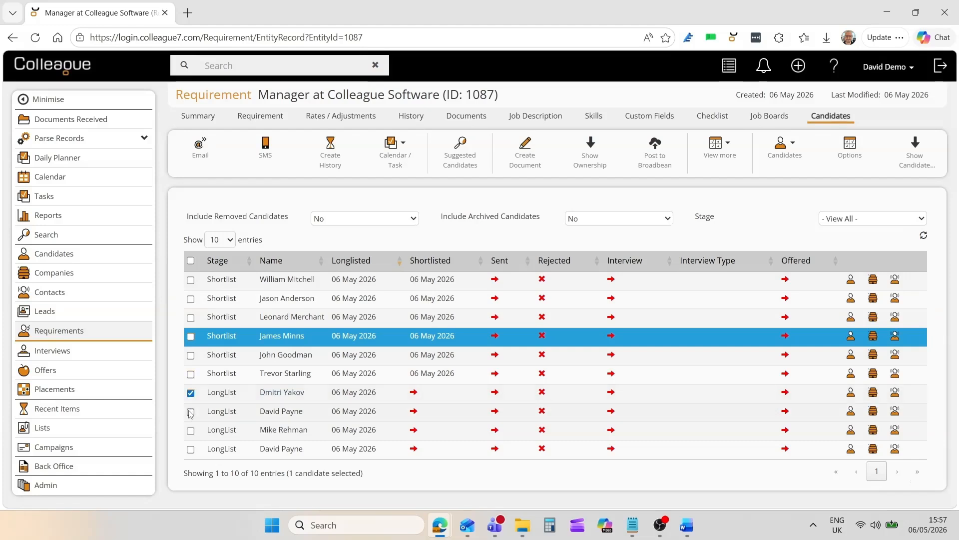
click(191, 412)
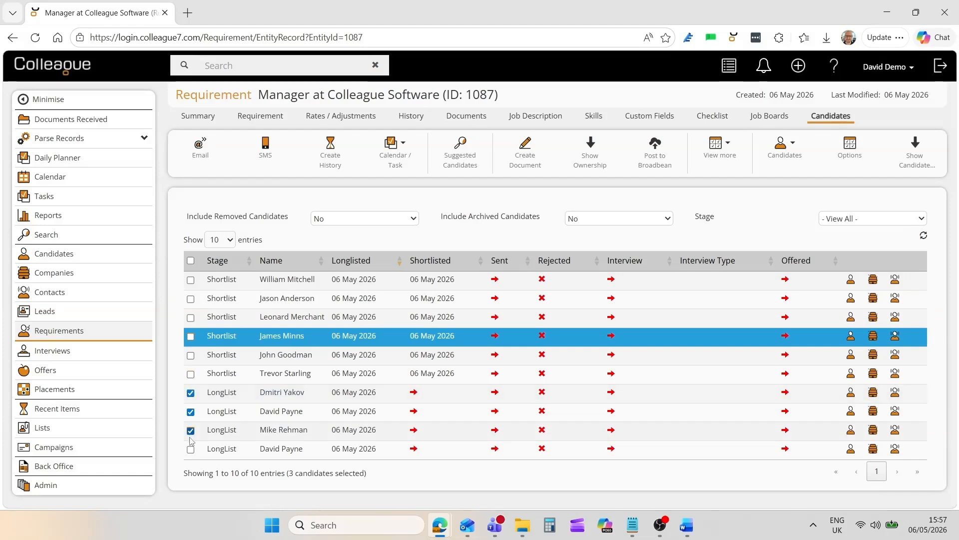
click(191, 448)
right_click(444, 403)
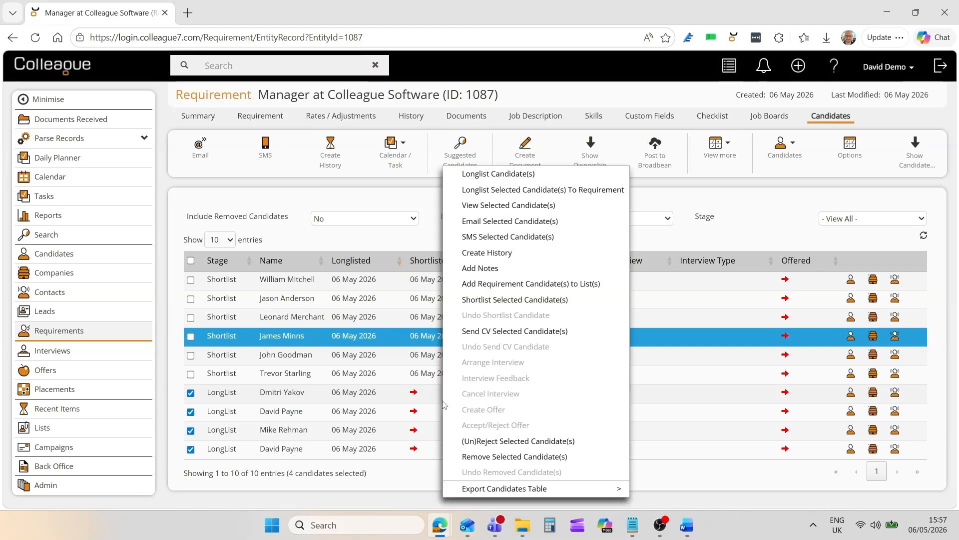
click(484, 457)
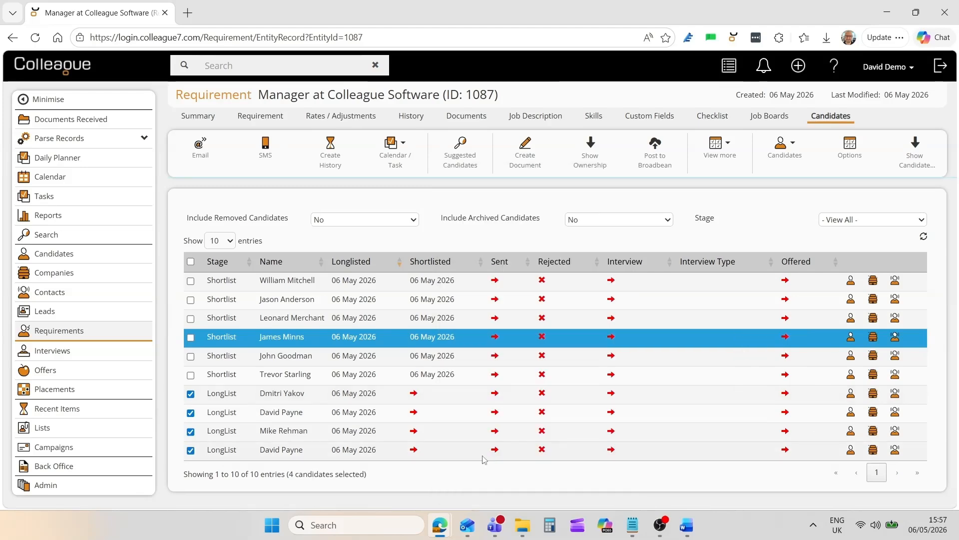
click(842, 205)
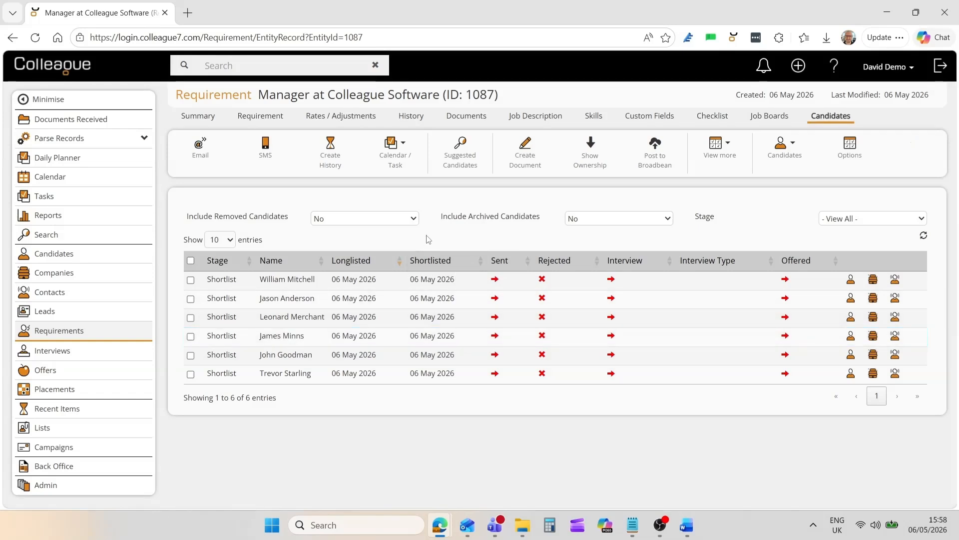
- Open the first shortlisted candidate's details for this requirement, review the Applicant Source options, and hide the details
click(469, 281)
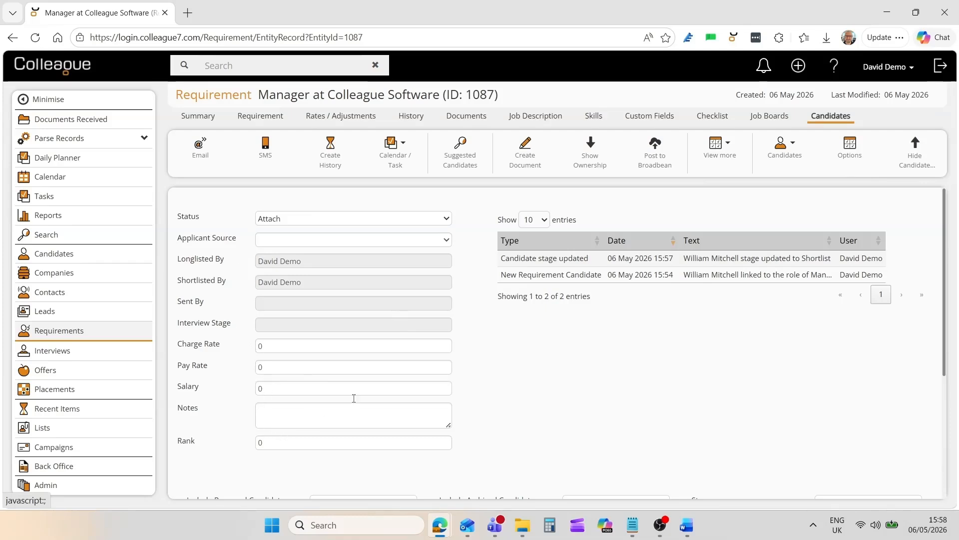
click(439, 240)
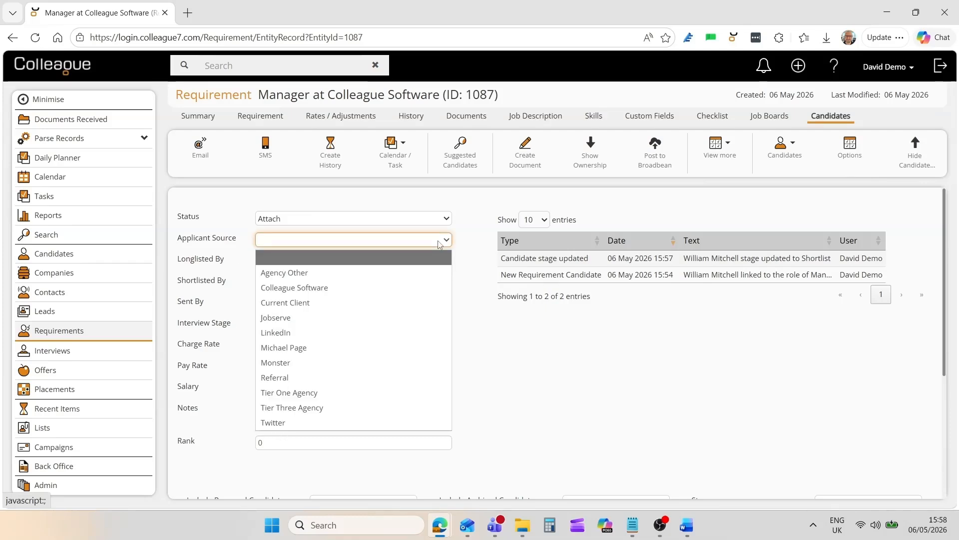
click(439, 240)
click(468, 244)
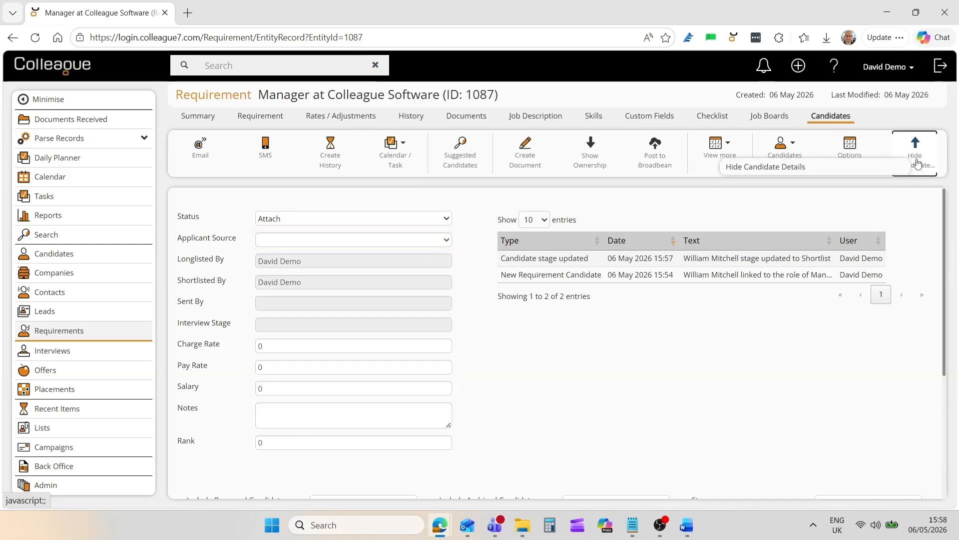
click(915, 159)
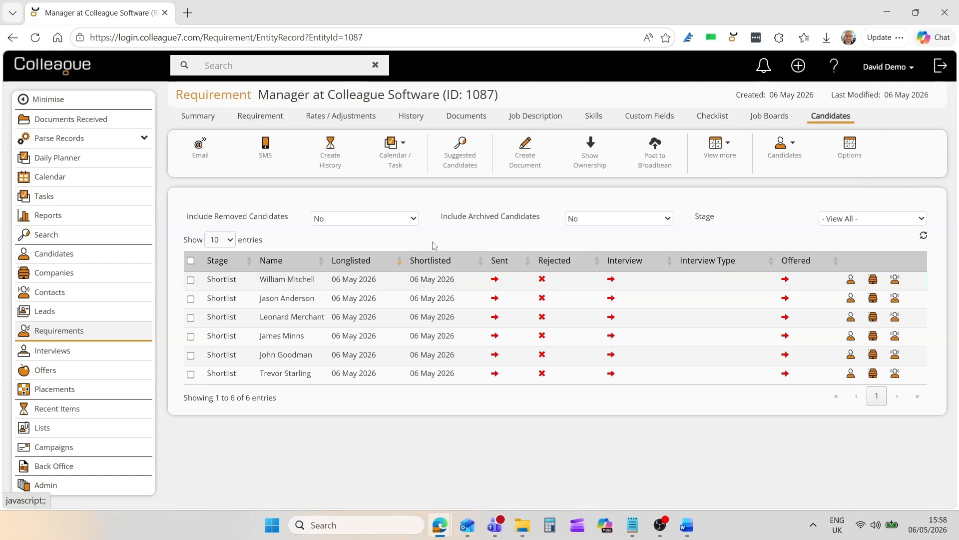
- Send the last shortlisted candidate's CV to the client contact by email, using the "Send CV from Requirement (Single Candidate)" template
click(191, 374)
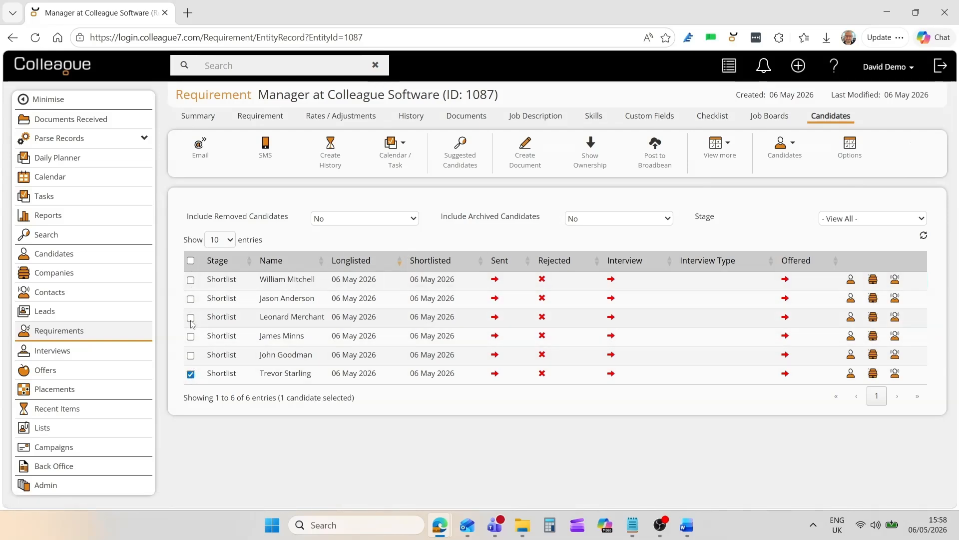
click(495, 374)
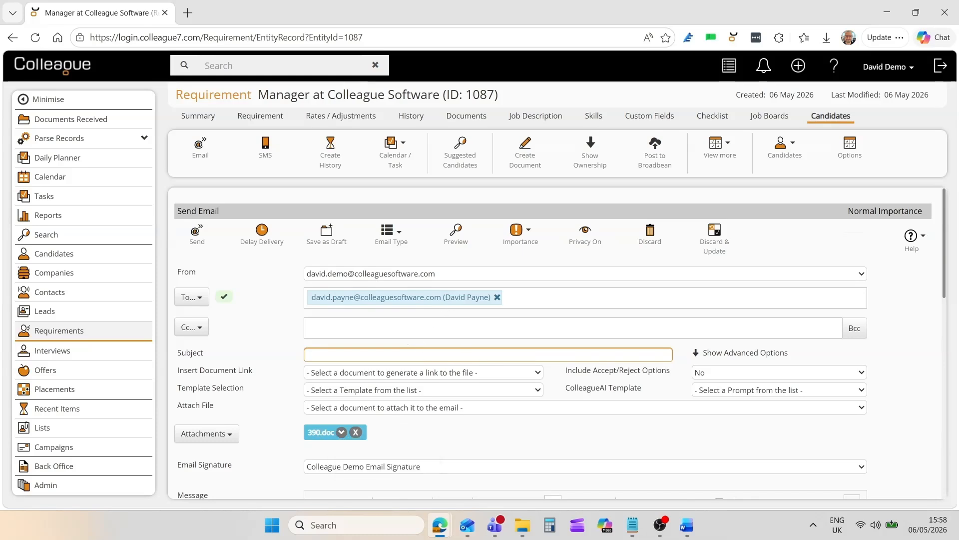
click(332, 392)
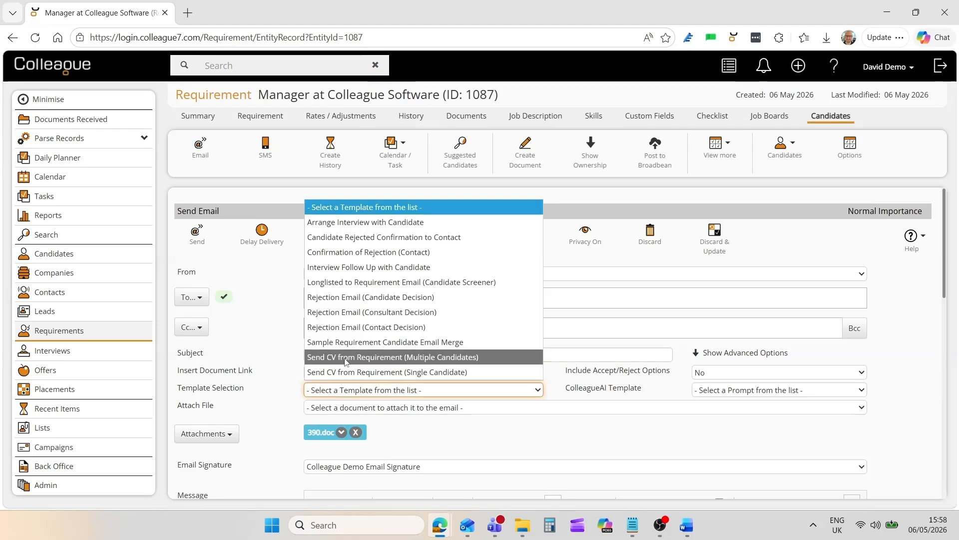
click(349, 371)
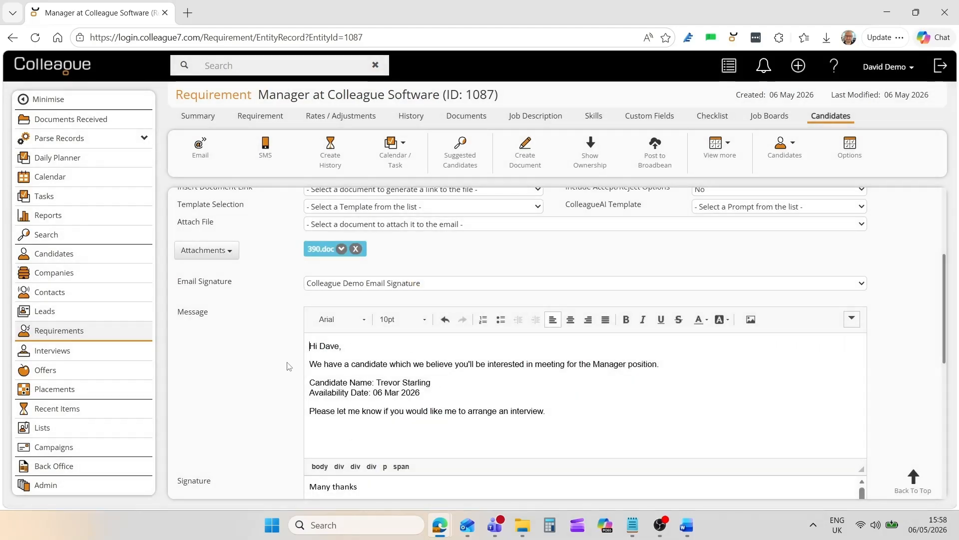
scroll(289, 362, up, 4)
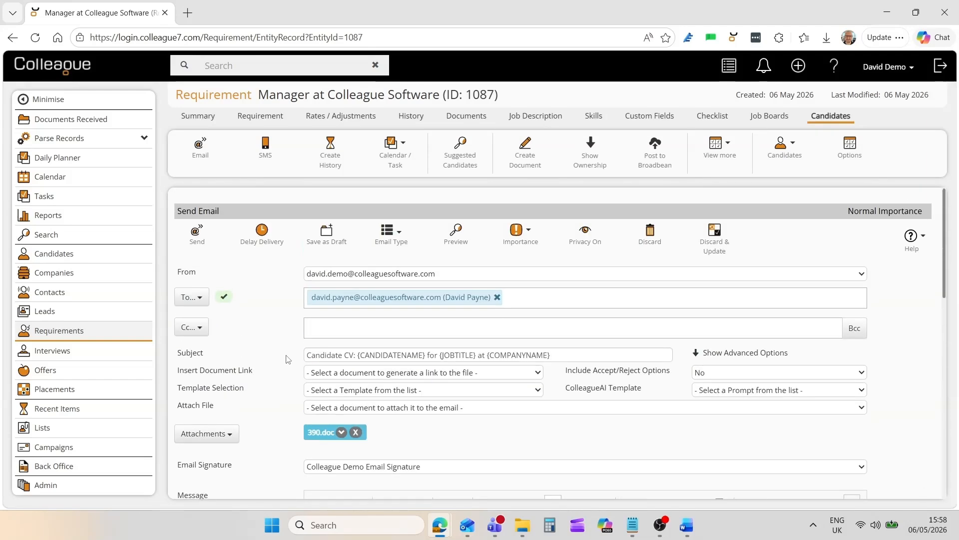
click(198, 239)
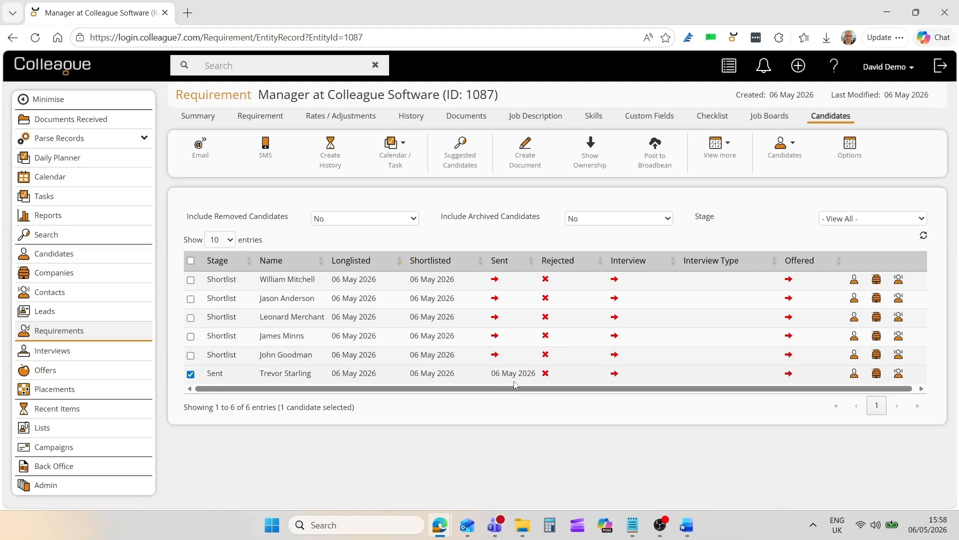
- Email the CVs of only the second, third and fourth candidates to the client contact with the "Send CV from Requirement (Multiple Candidates)" template
click(190, 374)
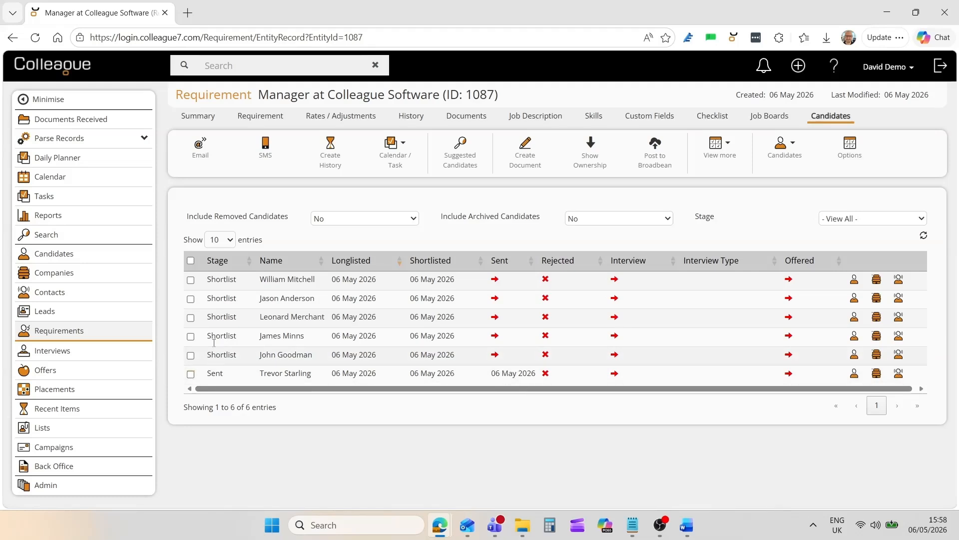
click(191, 298)
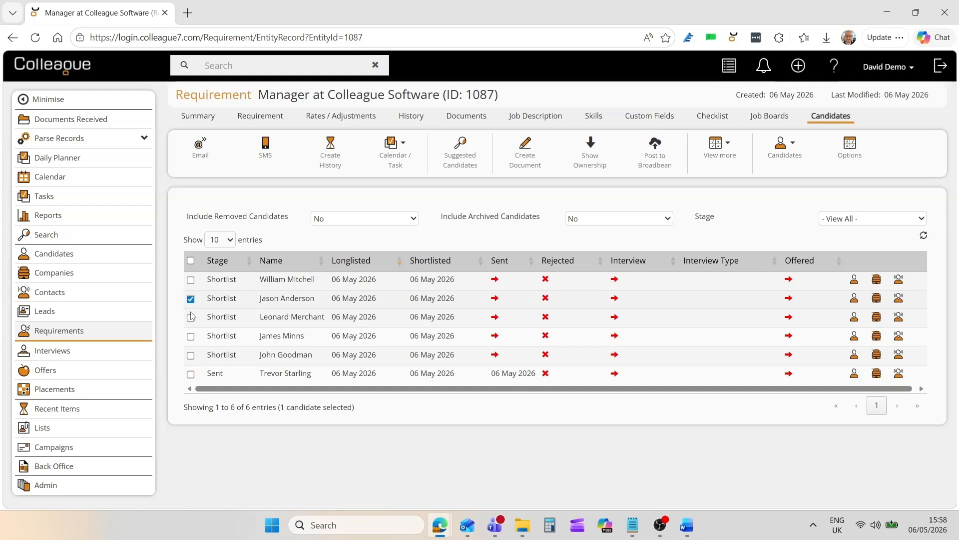
click(191, 316)
click(191, 336)
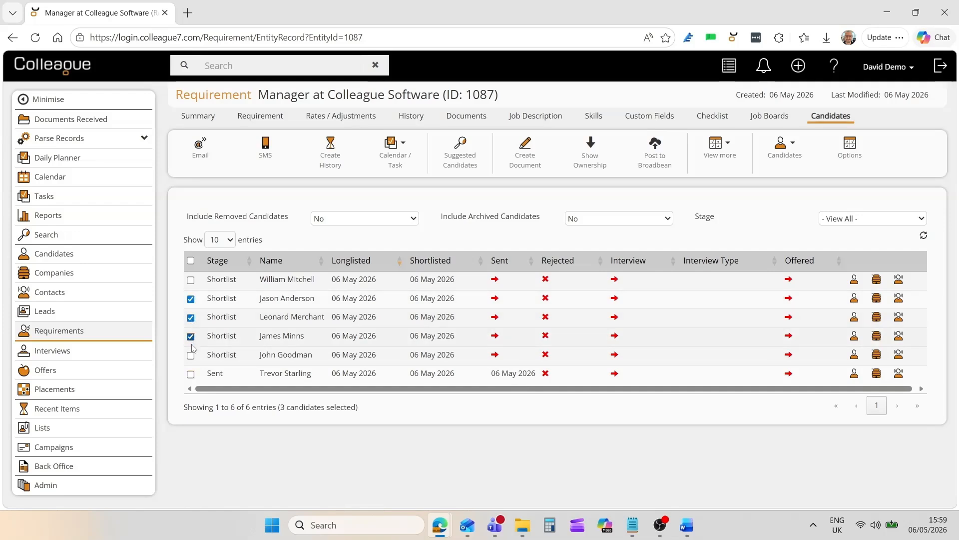
right_click(251, 322)
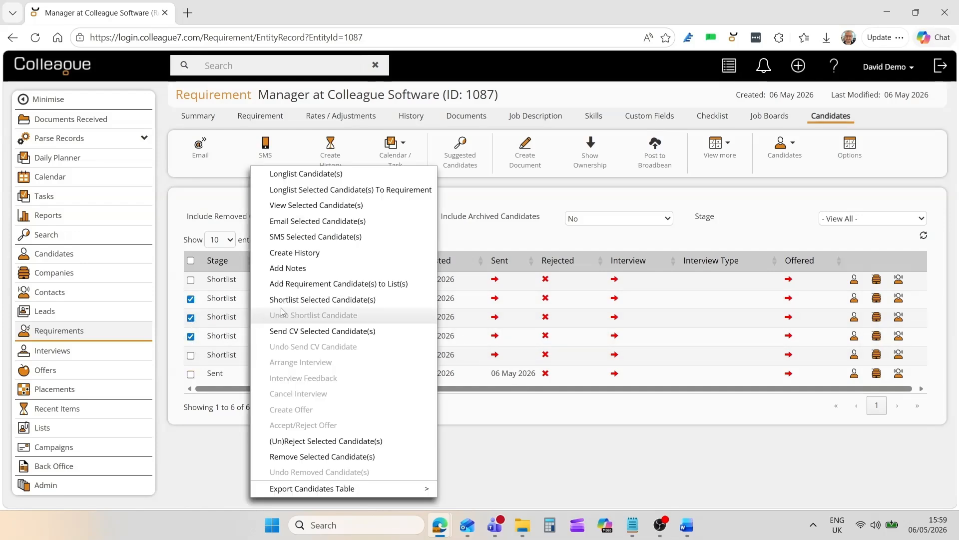
click(307, 331)
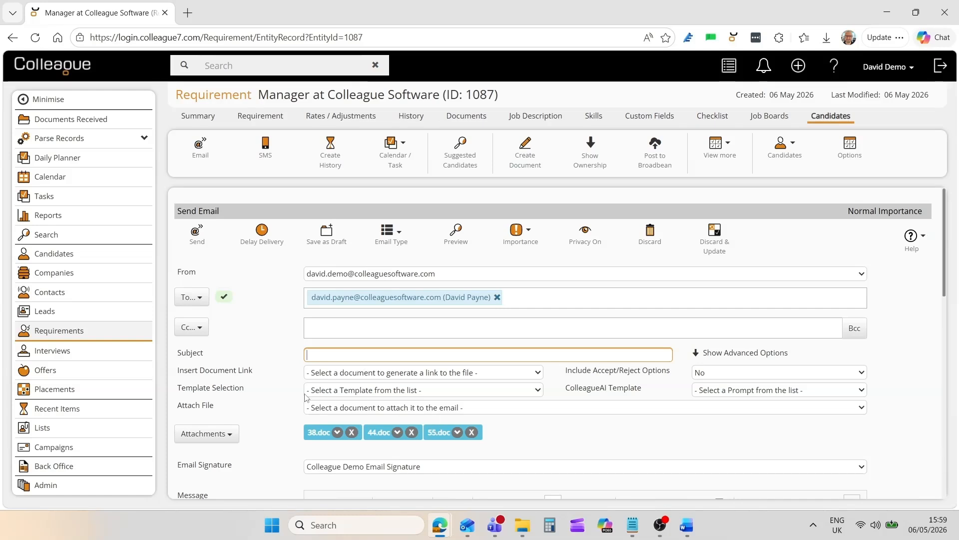
click(343, 390)
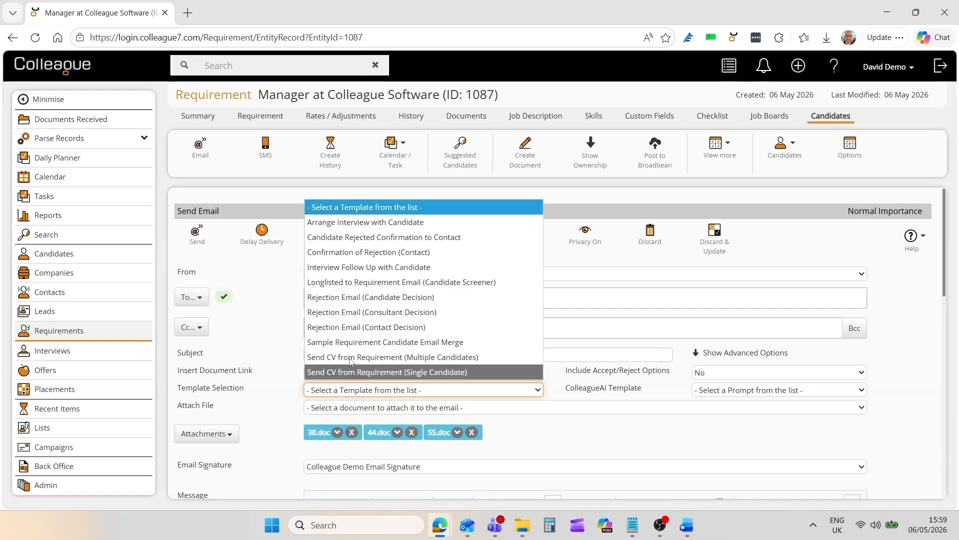
click(345, 371)
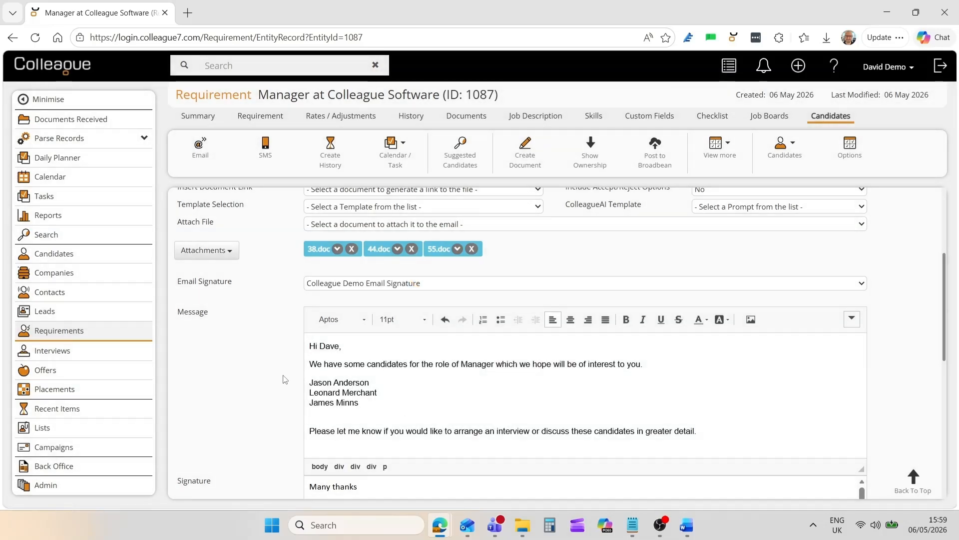
scroll(284, 379, up, 4)
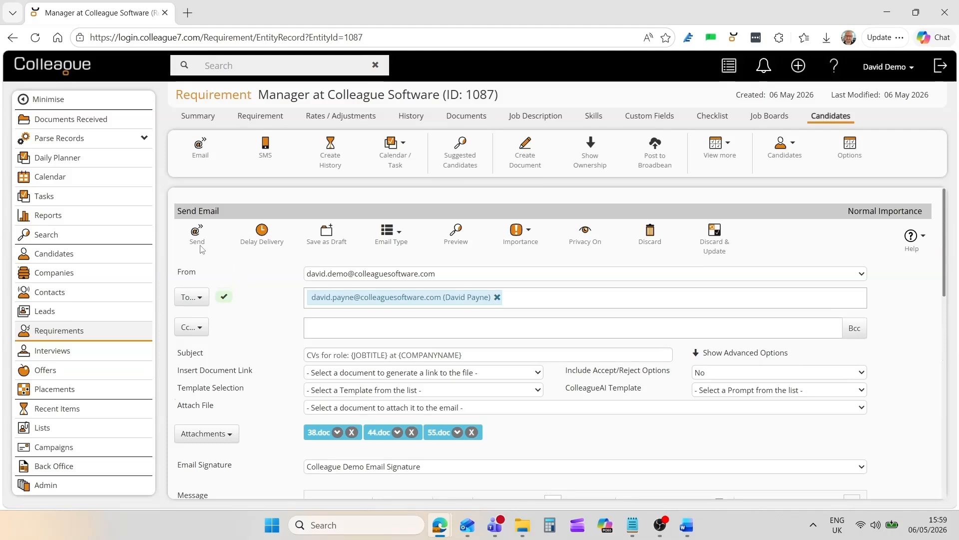
click(200, 240)
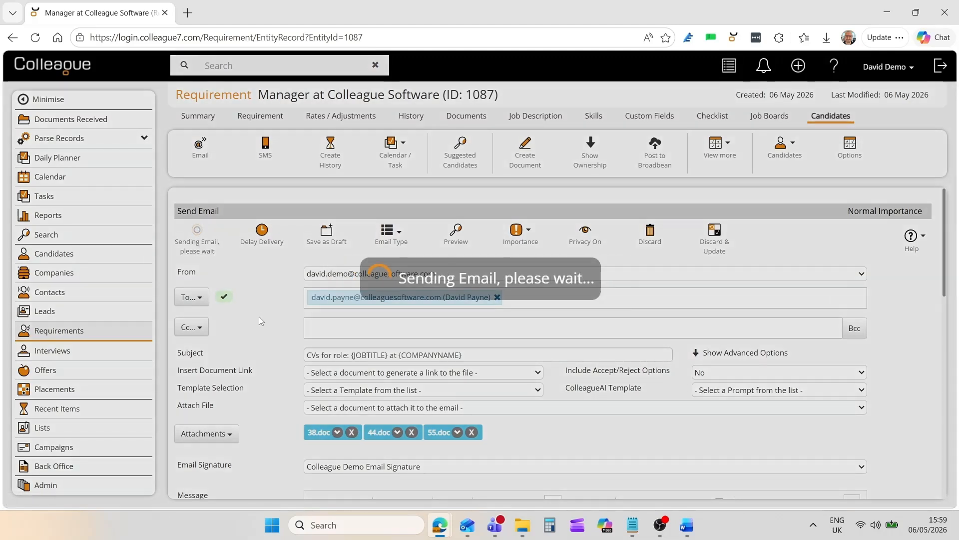
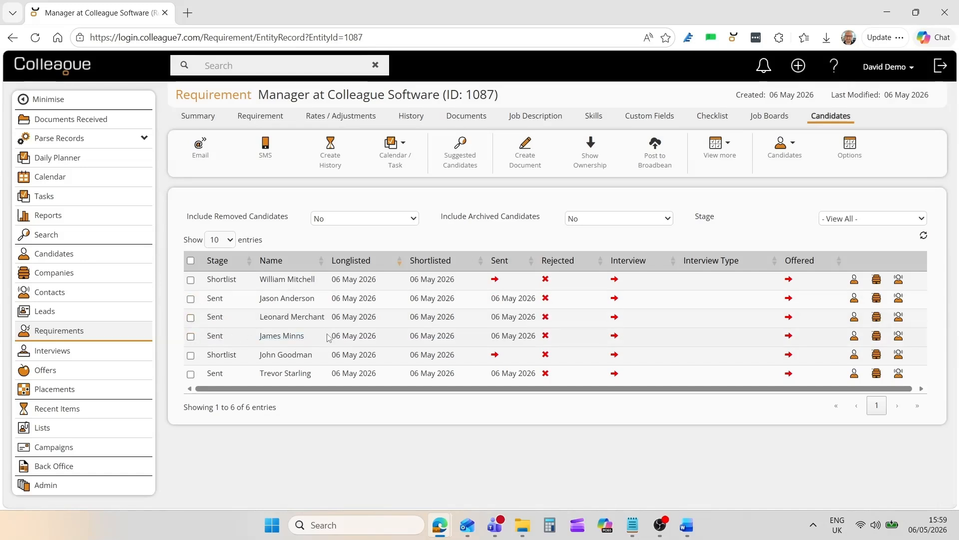
- Record the fifth candidate's CV as sent on 05 May 2026 by discarding the email and updating the stage
click(494, 354)
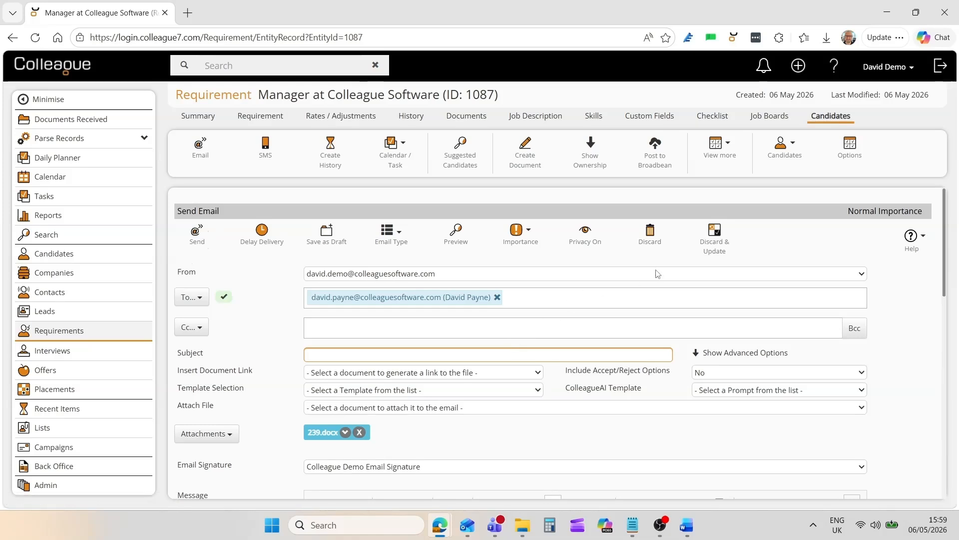
click(716, 244)
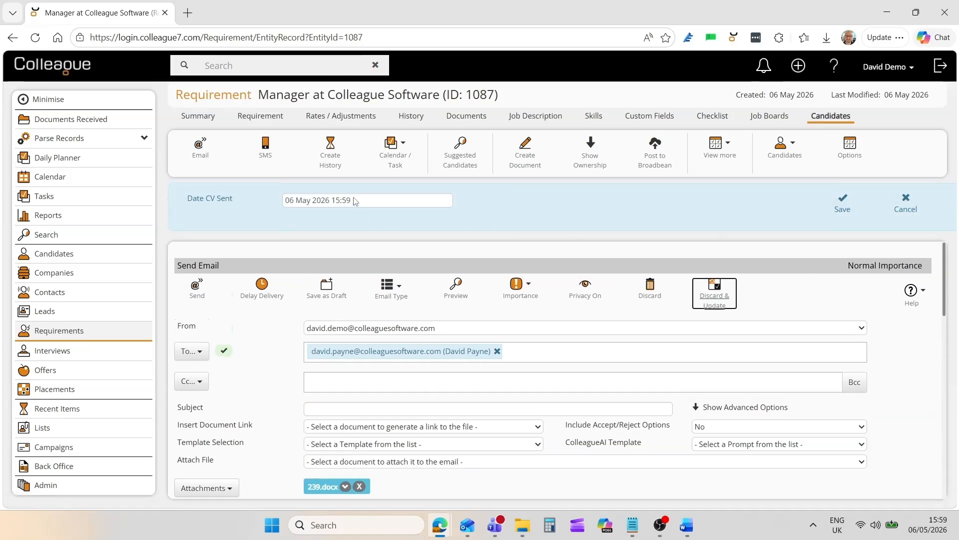
click(353, 200)
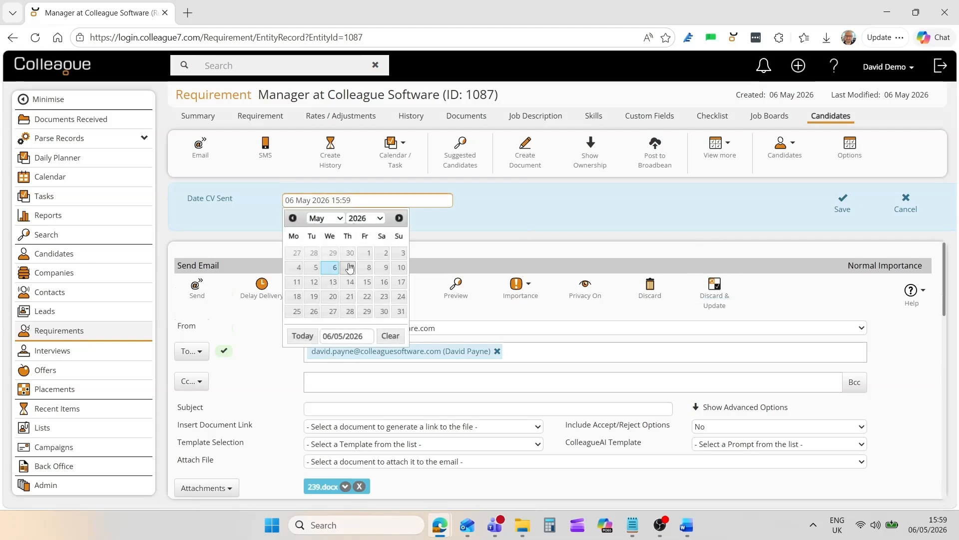
click(315, 268)
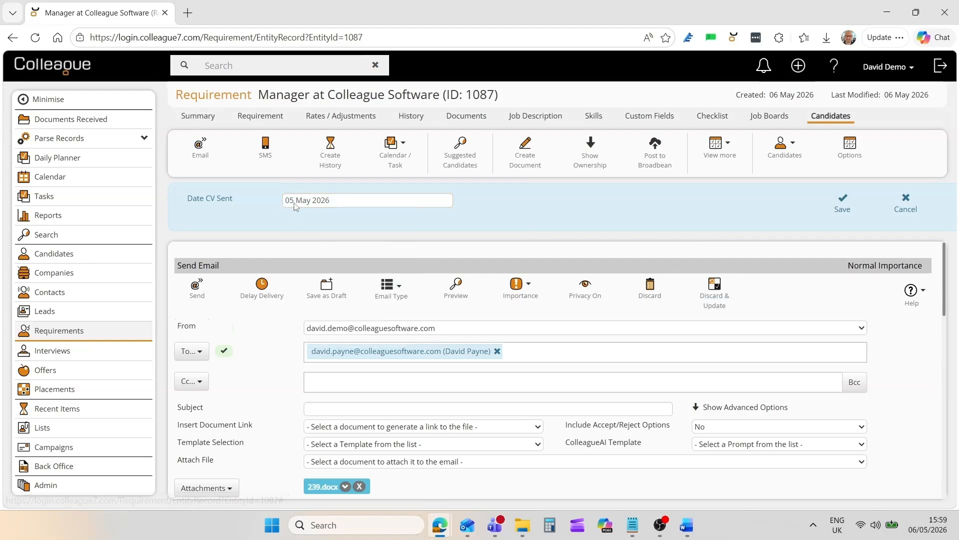
click(842, 203)
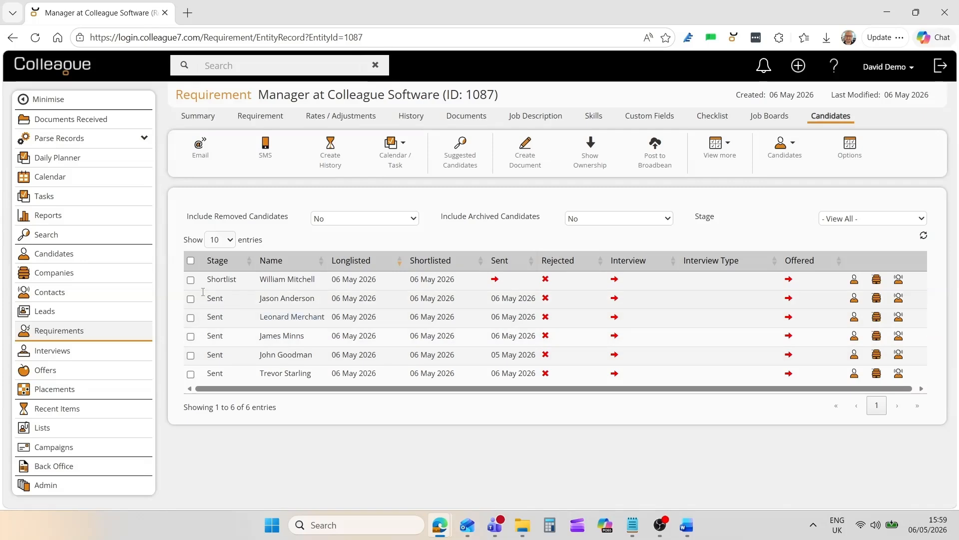
- Reject the first three candidates together, rejected by Contact, with the reason "Not suitable for the position"
click(191, 280)
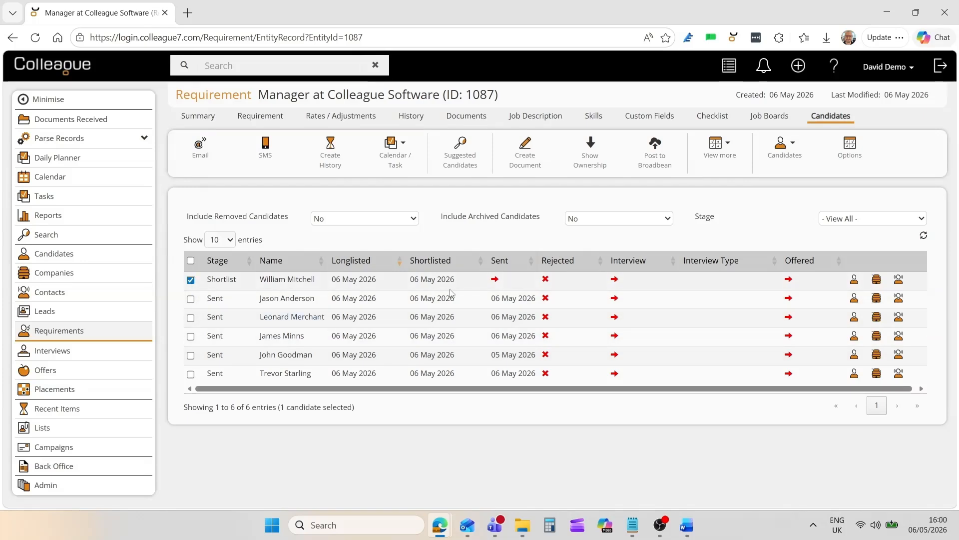
click(191, 299)
click(191, 318)
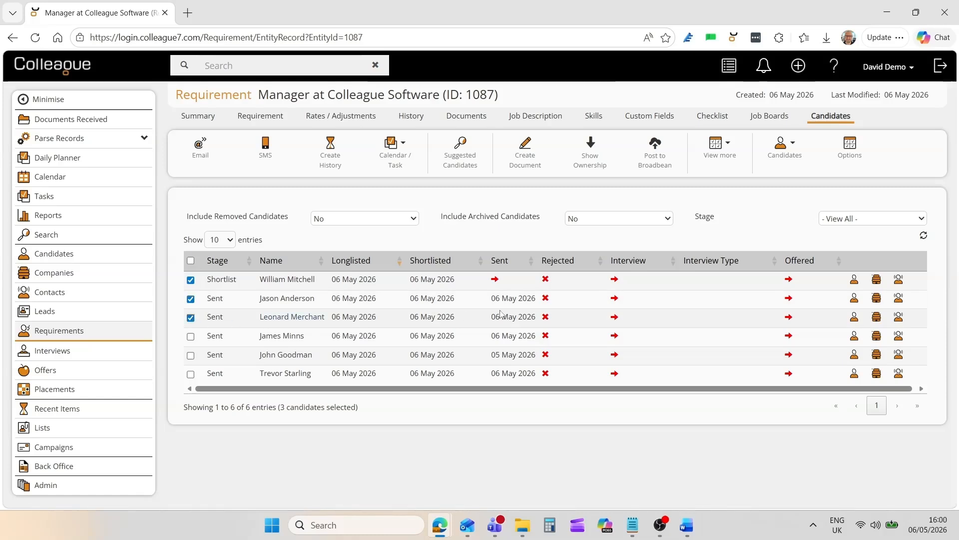
right_click(520, 283)
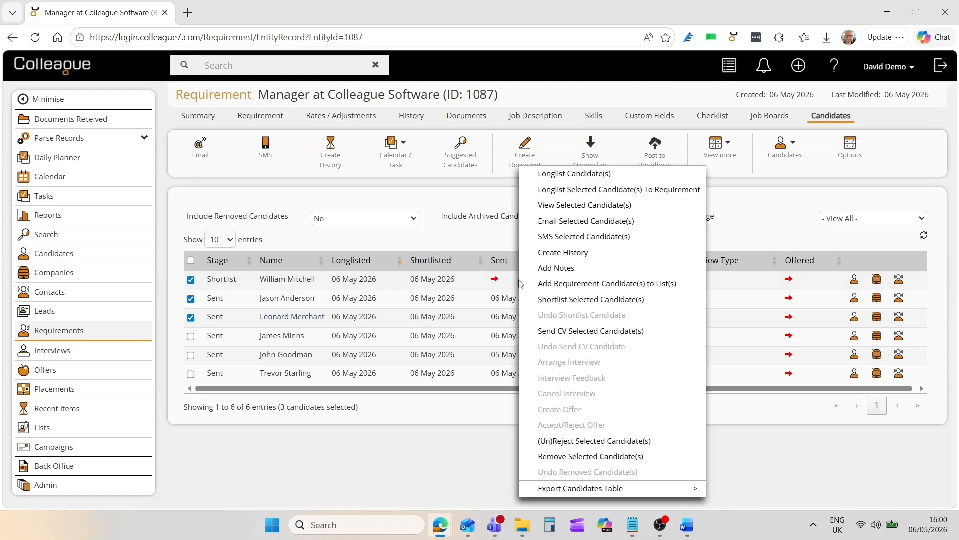
click(593, 441)
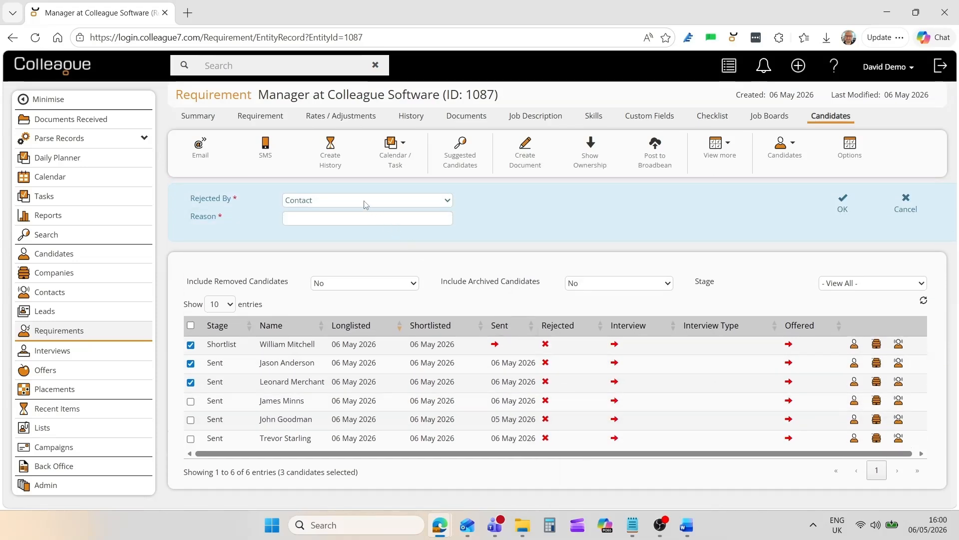
click(365, 217)
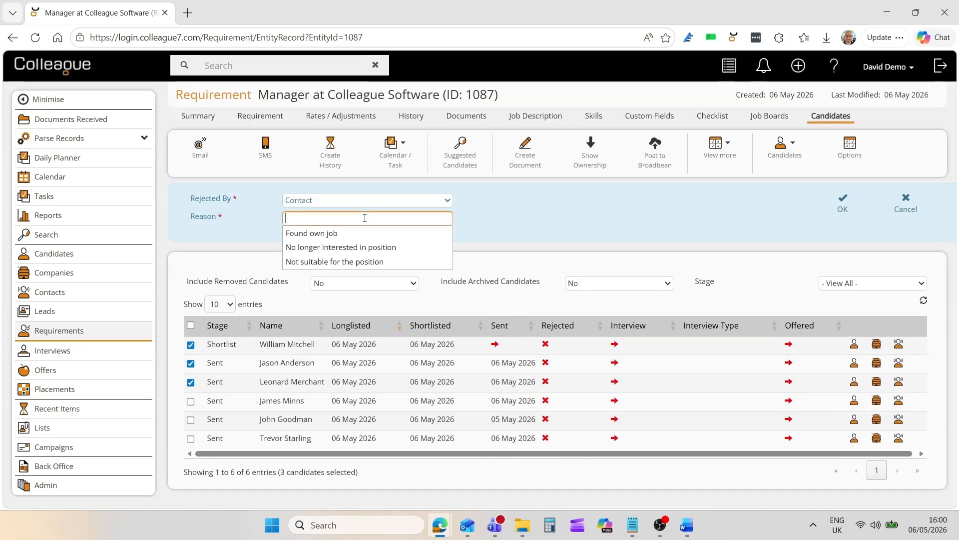
click(368, 261)
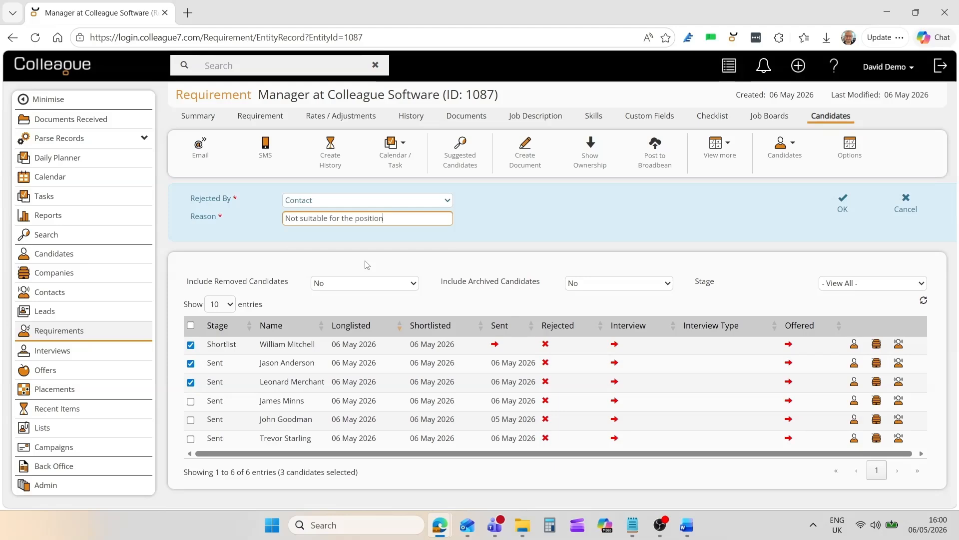
click(842, 204)
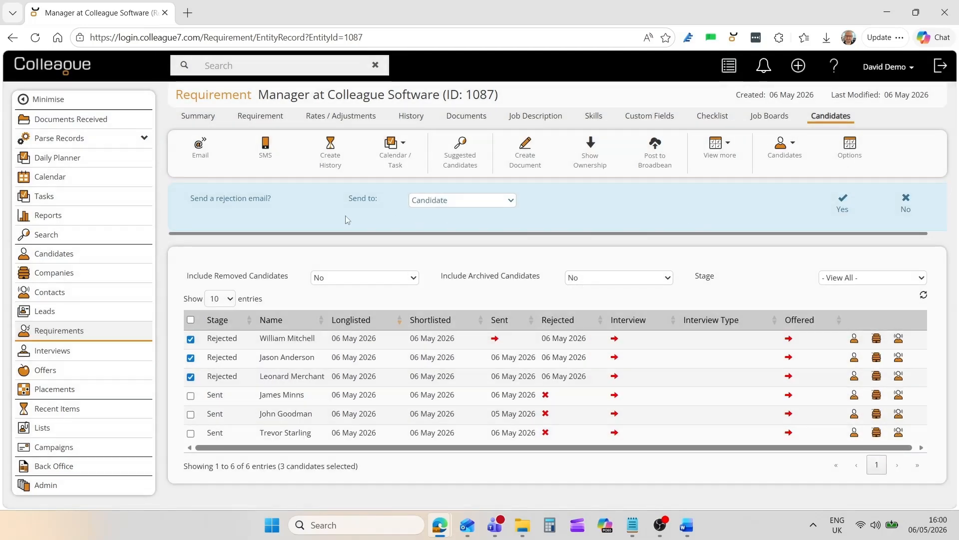
- Email the three rejected candidates using the "Rejection Email (Contact Decision)" template, and deselect them in the candidates table
click(482, 204)
click(454, 217)
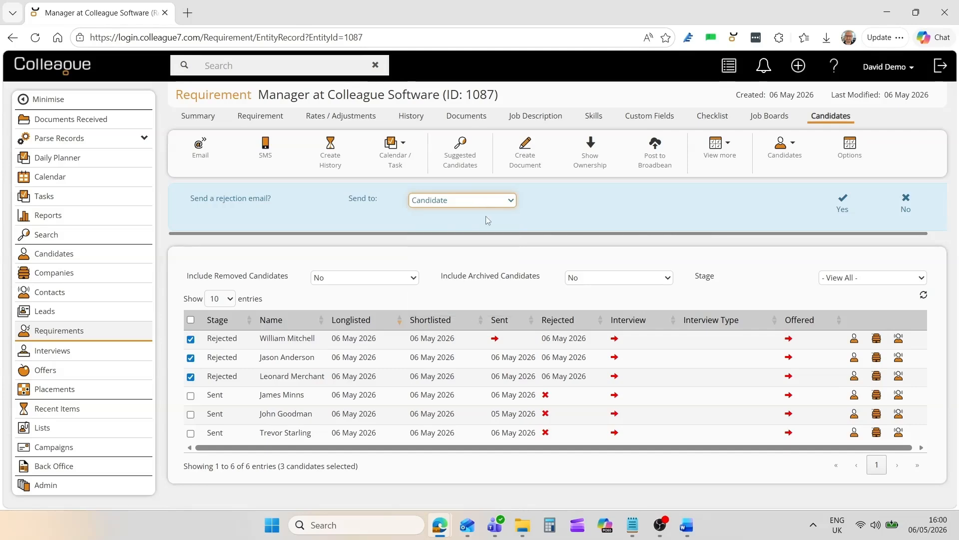
click(831, 214)
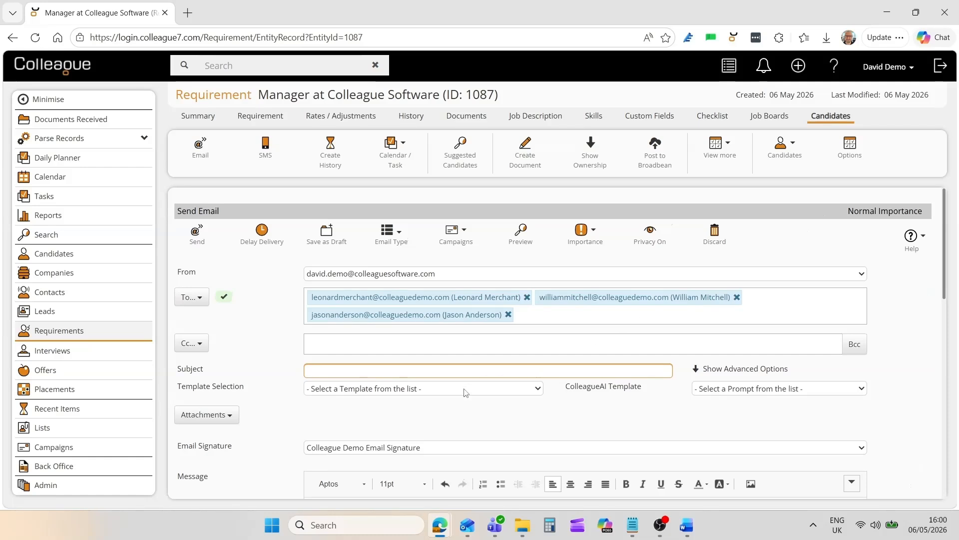
click(454, 389)
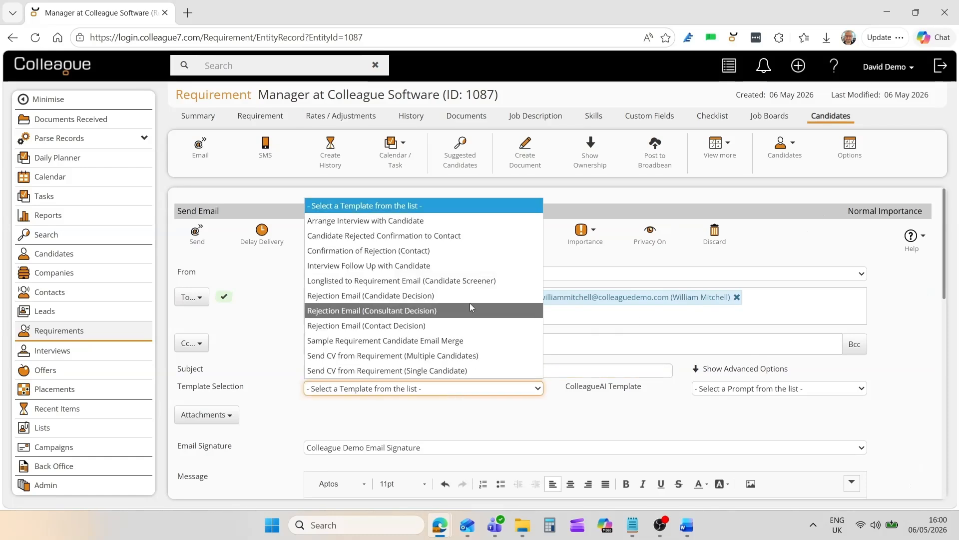
click(469, 326)
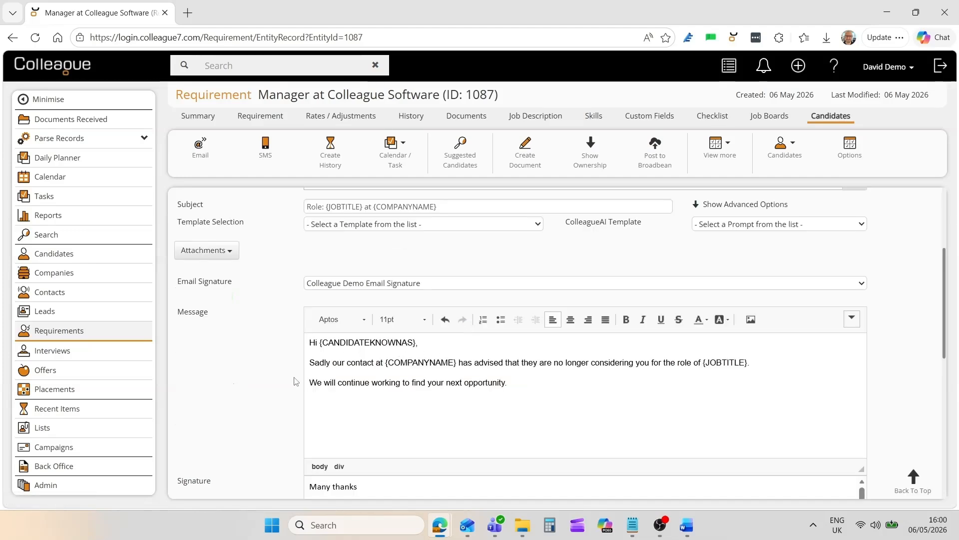
scroll(299, 376, up, 3)
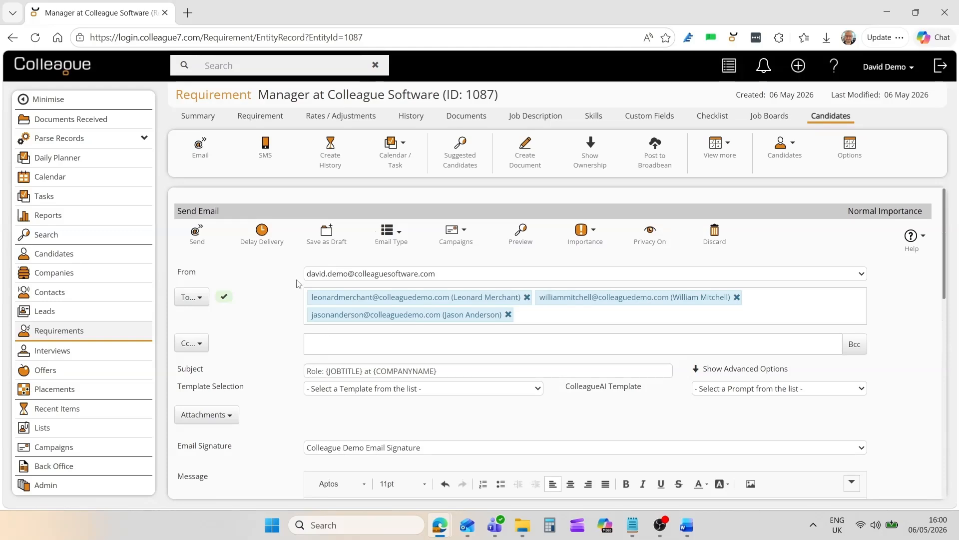
click(199, 235)
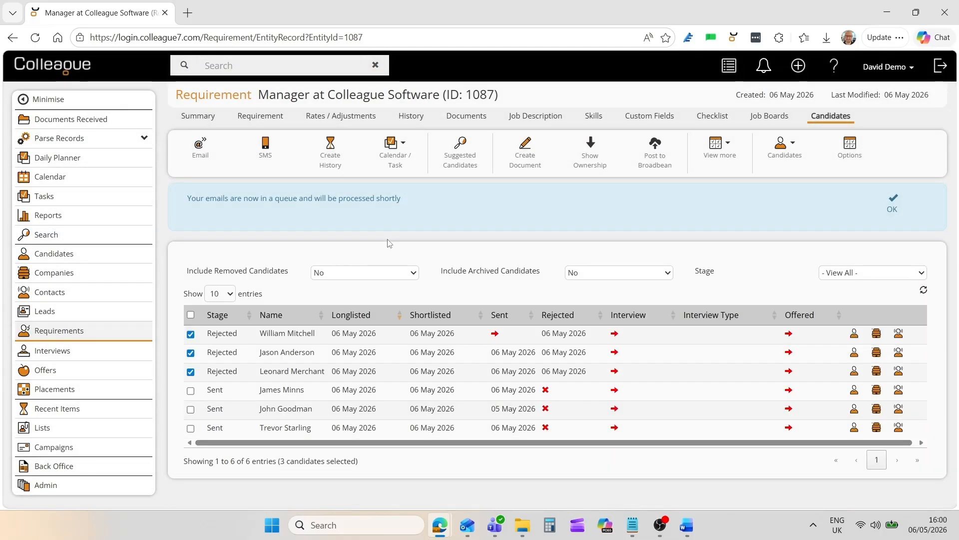
click(892, 205)
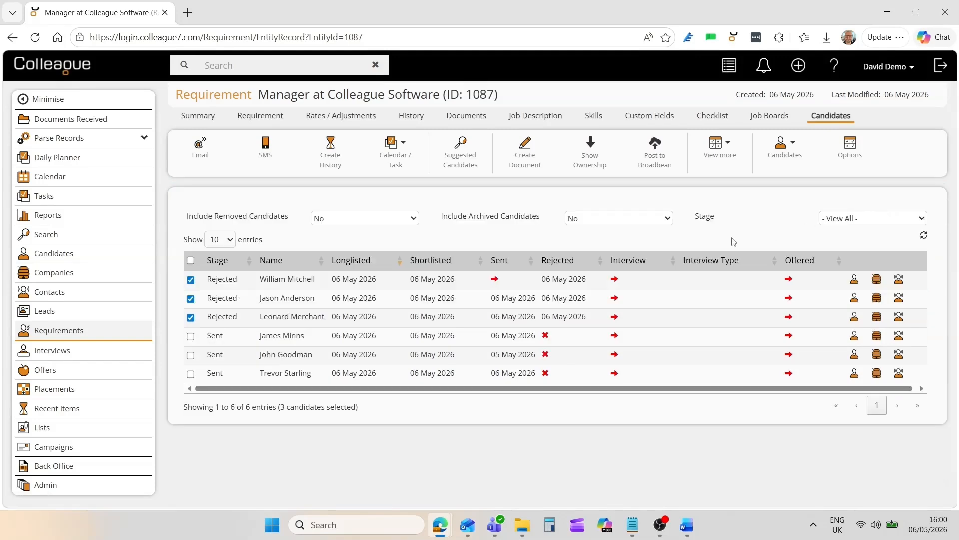
click(190, 280)
click(190, 299)
click(190, 318)
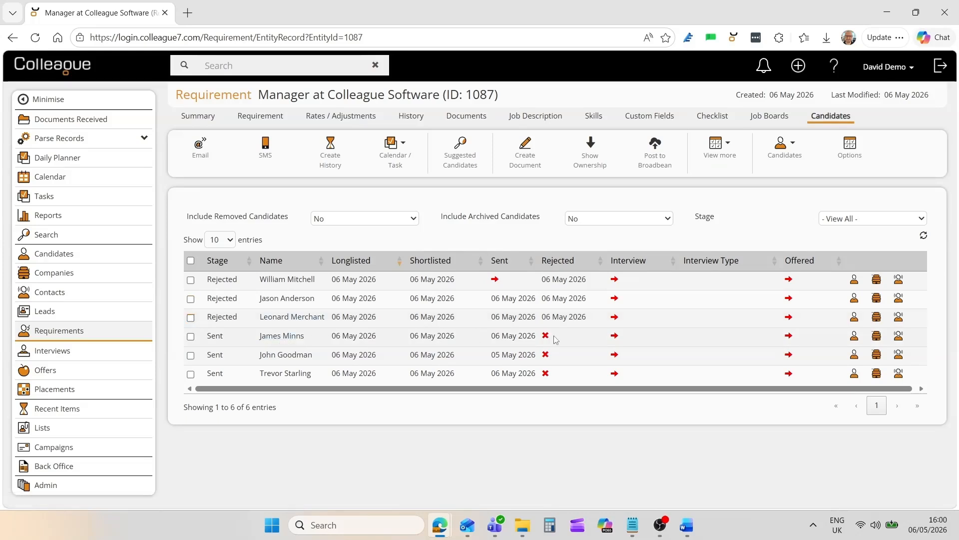
- Arrange a 1st Interview for the fourth candidate on 08 May 2026 at 17:00 and save it
click(616, 337)
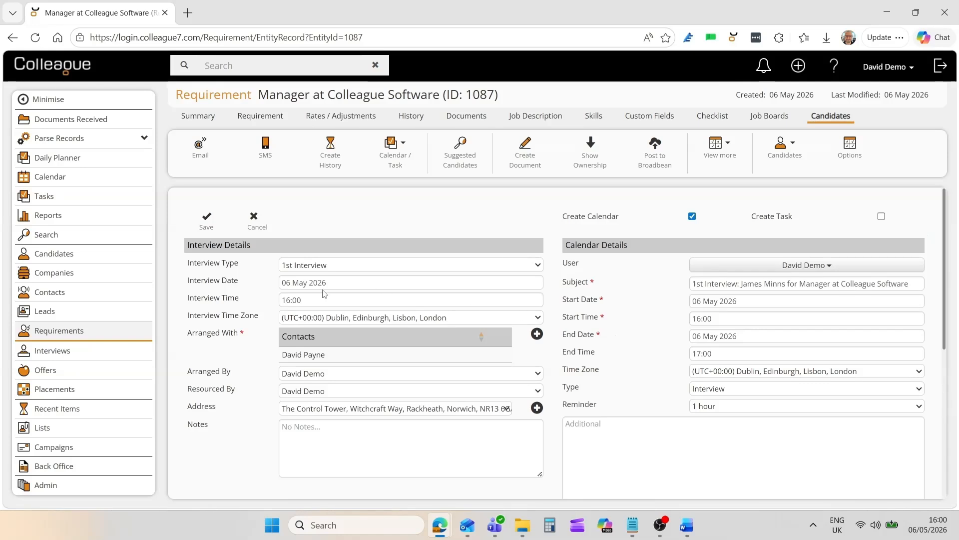
click(343, 266)
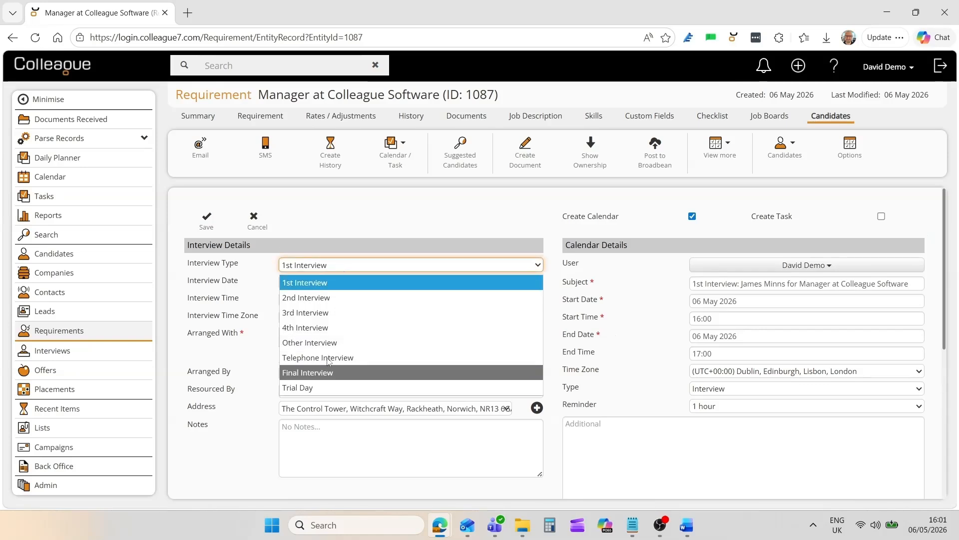
click(333, 282)
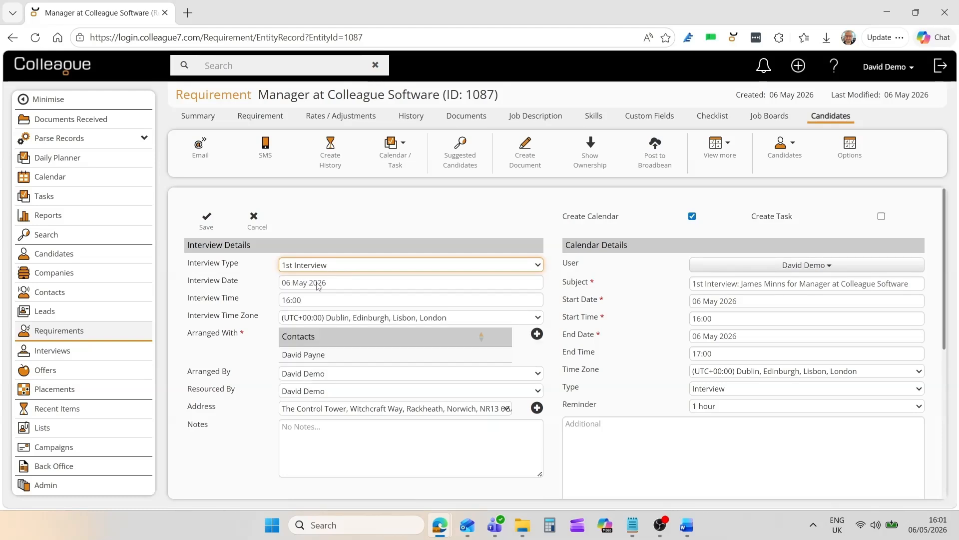
click(319, 283)
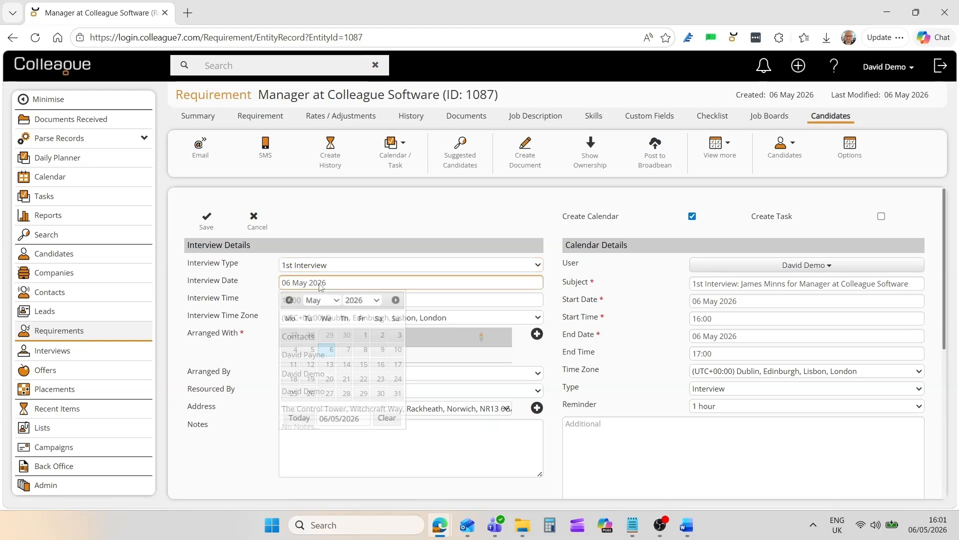
click(362, 350)
click(320, 300)
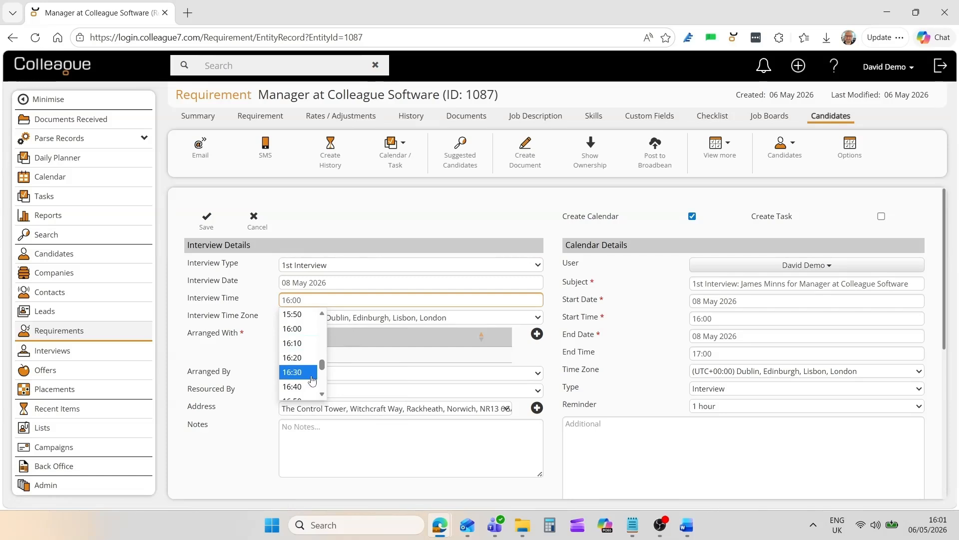
scroll(308, 376, down, 1)
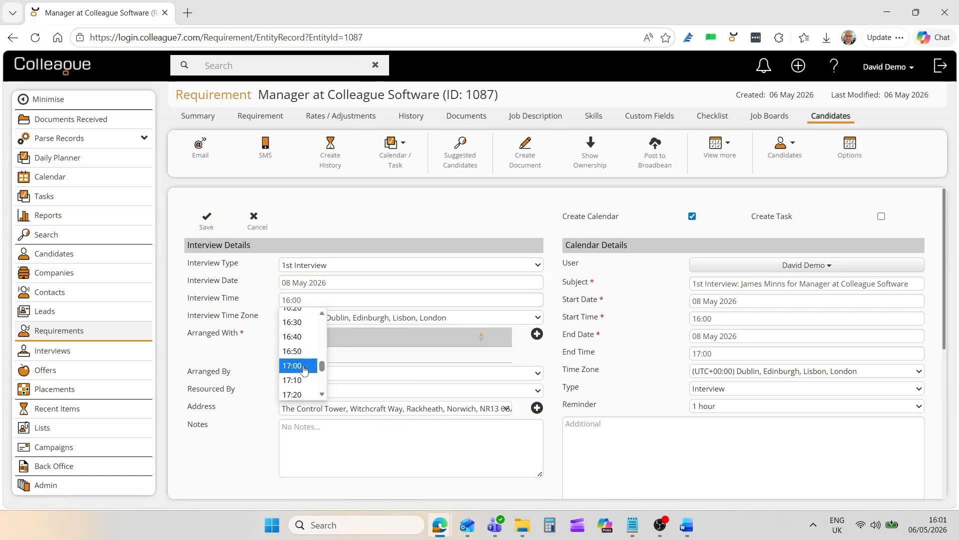
click(304, 366)
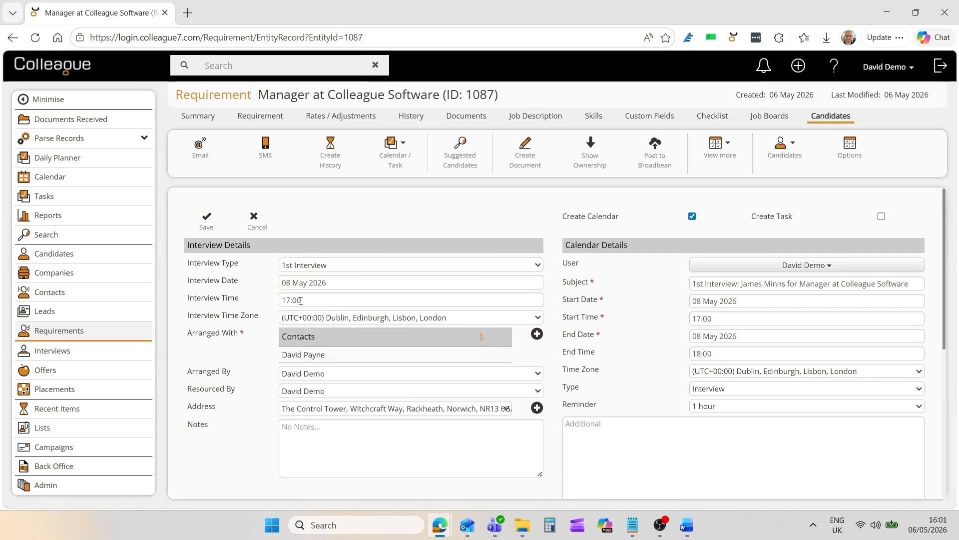
click(206, 220)
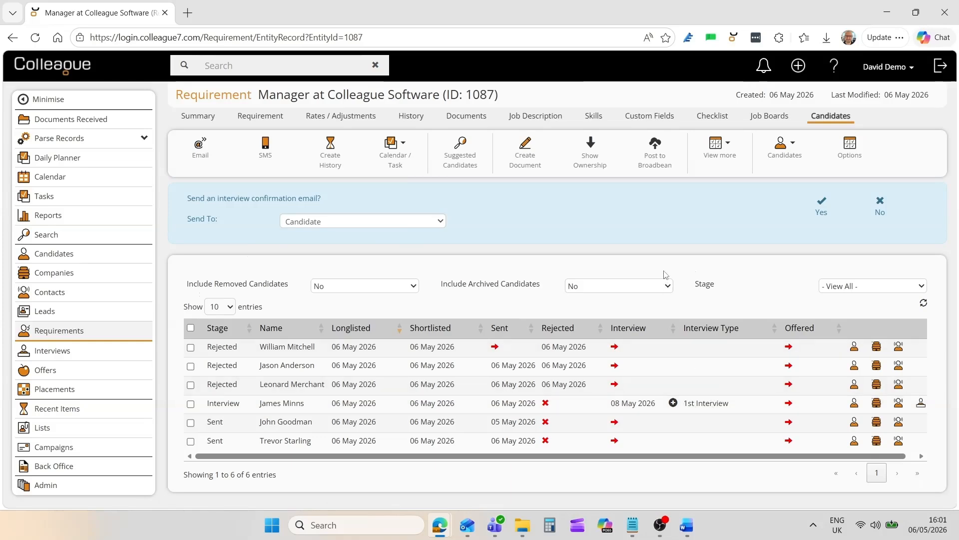
- Send the interviewed candidate a confirmation email using the "Interview Confirmation for Candidate" template, checking the merged interview details
click(822, 215)
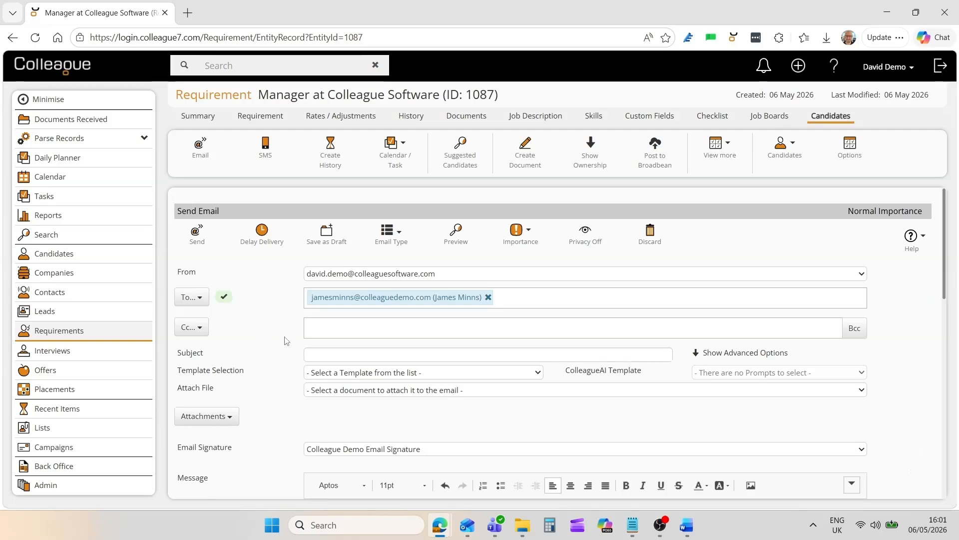
scroll(287, 343, down, 1)
click(345, 310)
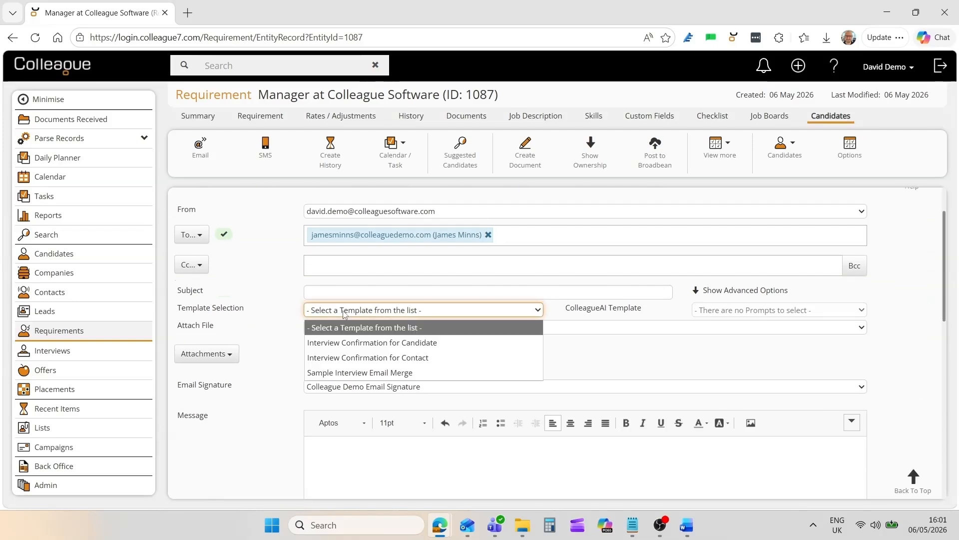
click(350, 342)
scroll(350, 345, down, 1)
scroll(376, 417, down, 2)
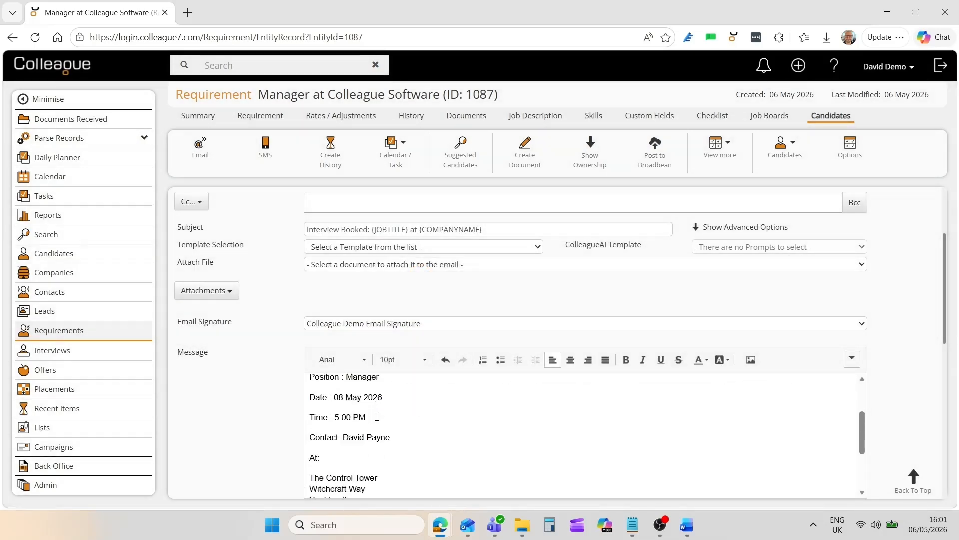
scroll(377, 416, down, 2)
scroll(377, 417, up, 4)
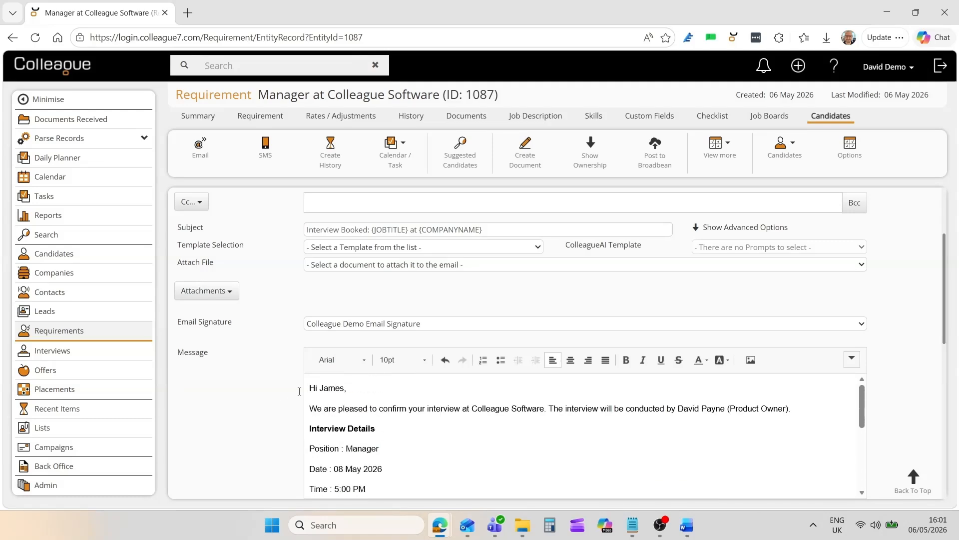
scroll(299, 391, down, 3)
scroll(278, 392, up, 6)
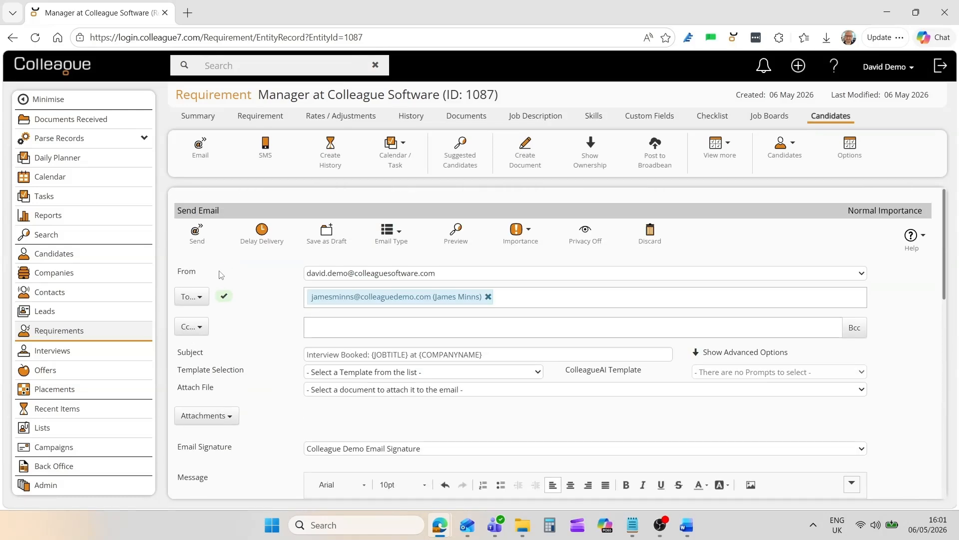
click(197, 231)
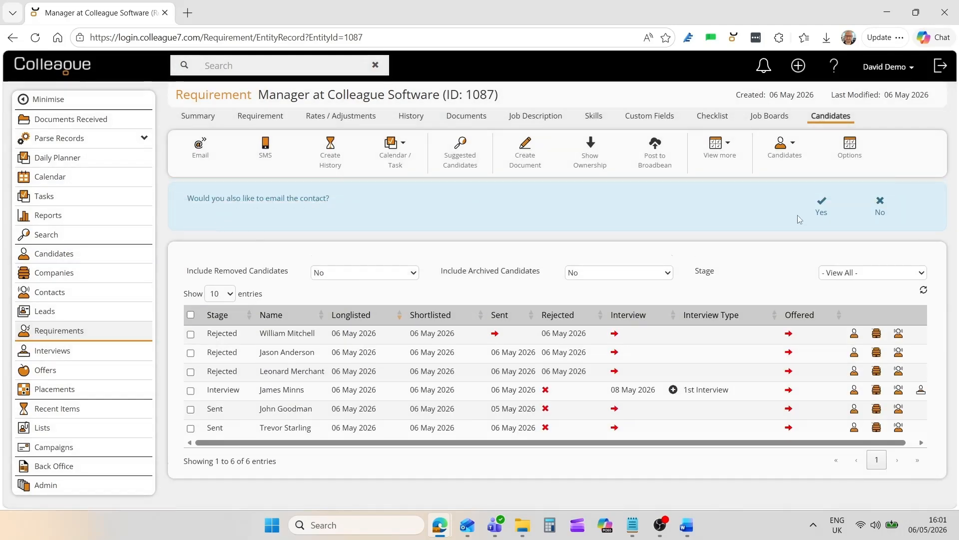
- Email the client contact using the "Interview Confirmation for Contact" template, checking the merged interview details before sending
click(821, 206)
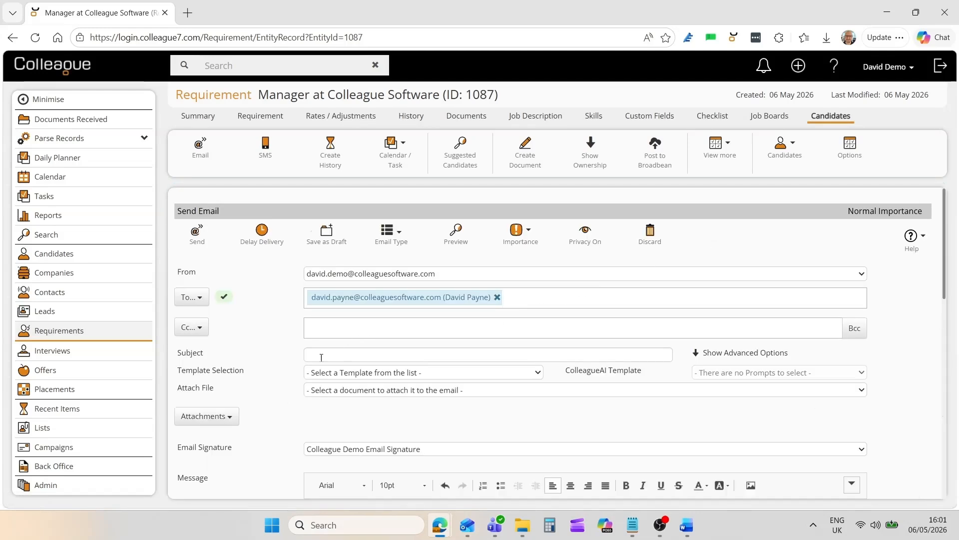
click(343, 377)
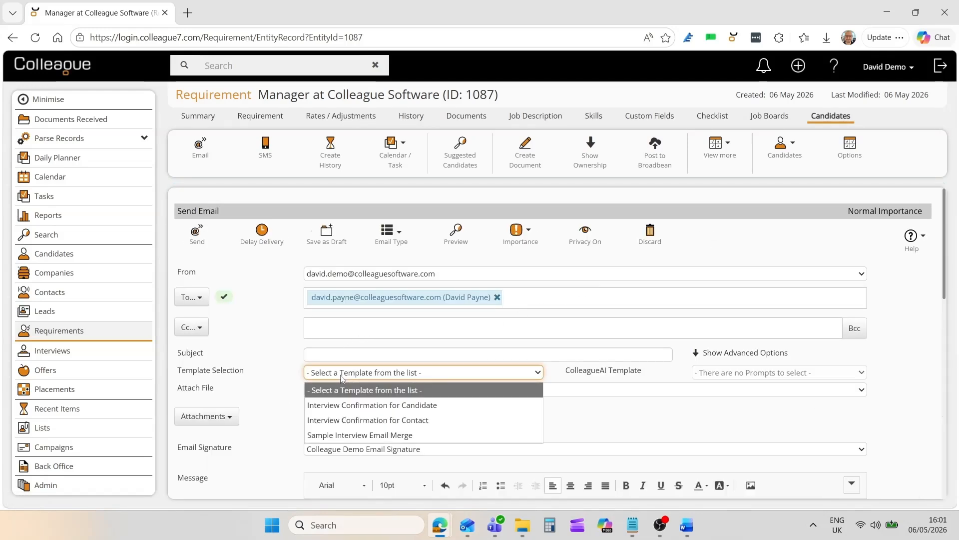
click(382, 420)
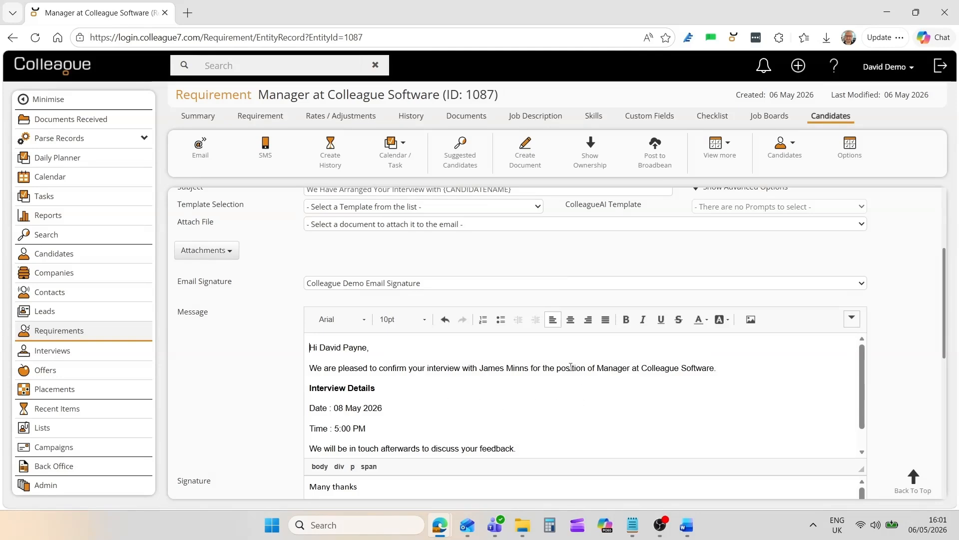
scroll(394, 412, down, 2)
scroll(398, 410, up, 2)
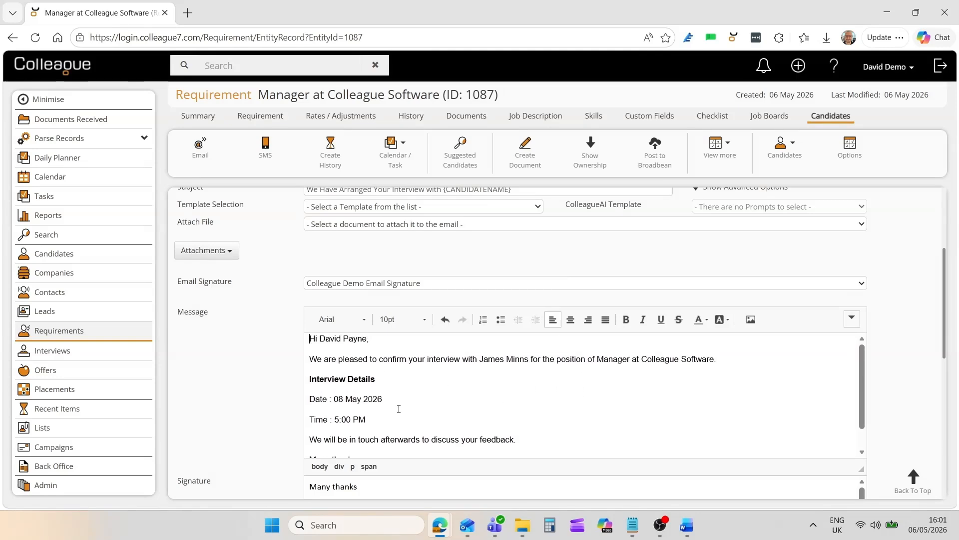
scroll(287, 347, up, 3)
click(201, 241)
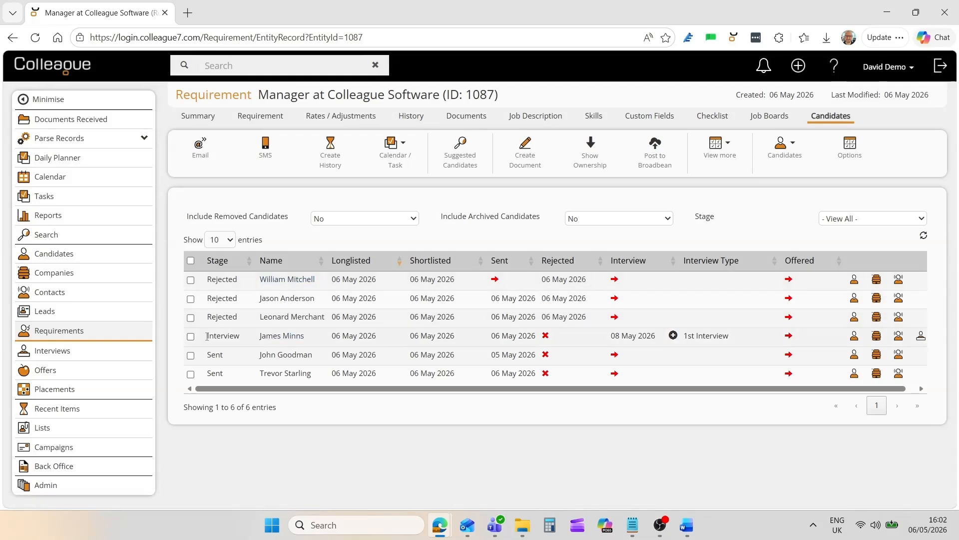
- Open interview feedback for the candidate at Interview stage and enter "Very happy" as the Candidate Feedback
click(190, 336)
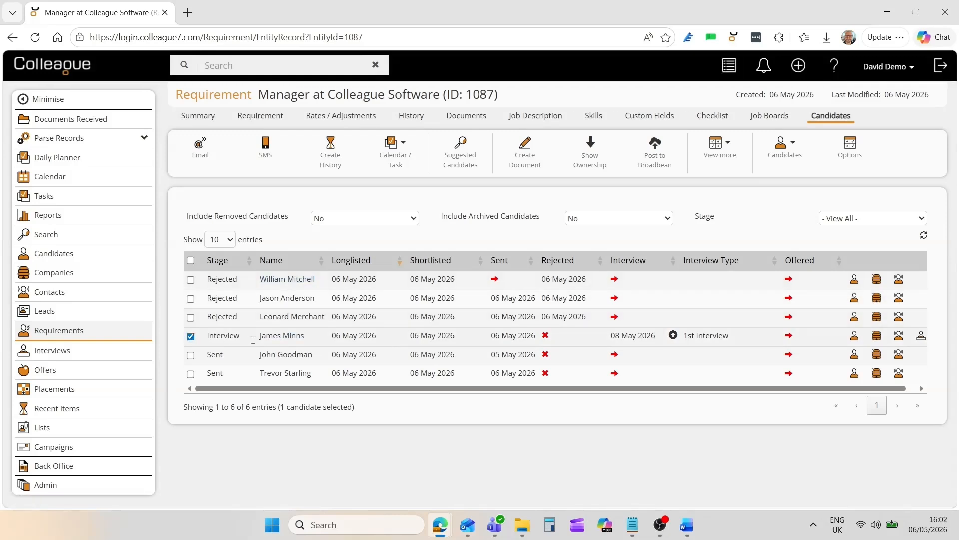
right_click(472, 339)
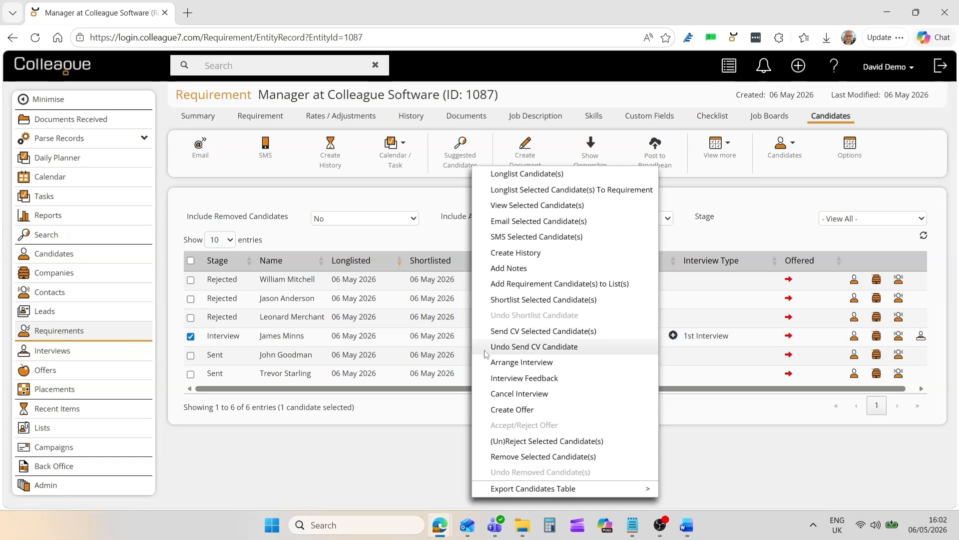
click(506, 381)
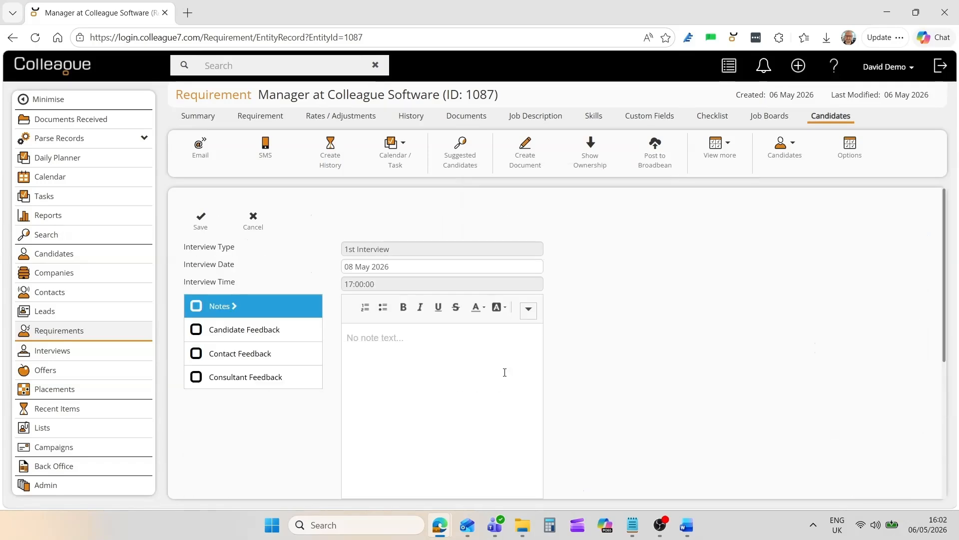
click(300, 330)
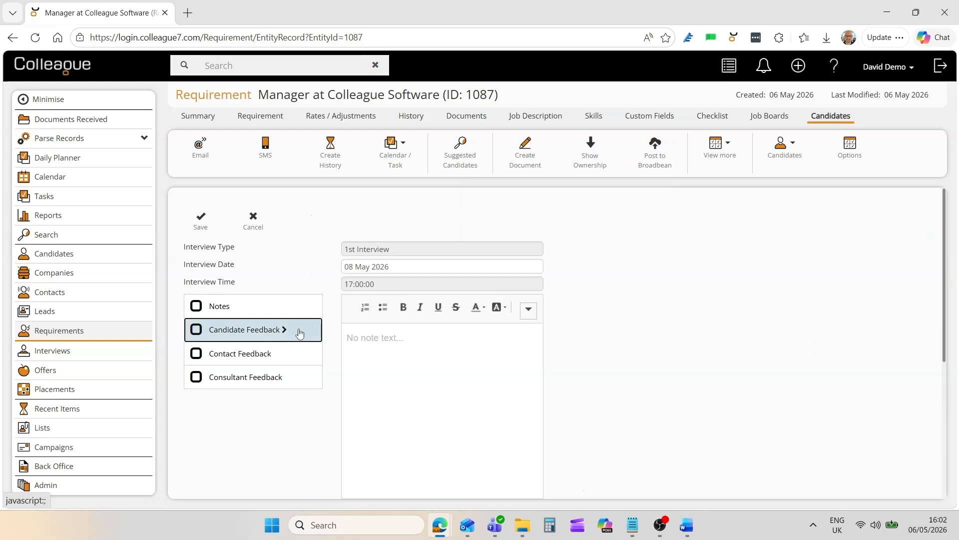
click(378, 344)
text(Very happy)
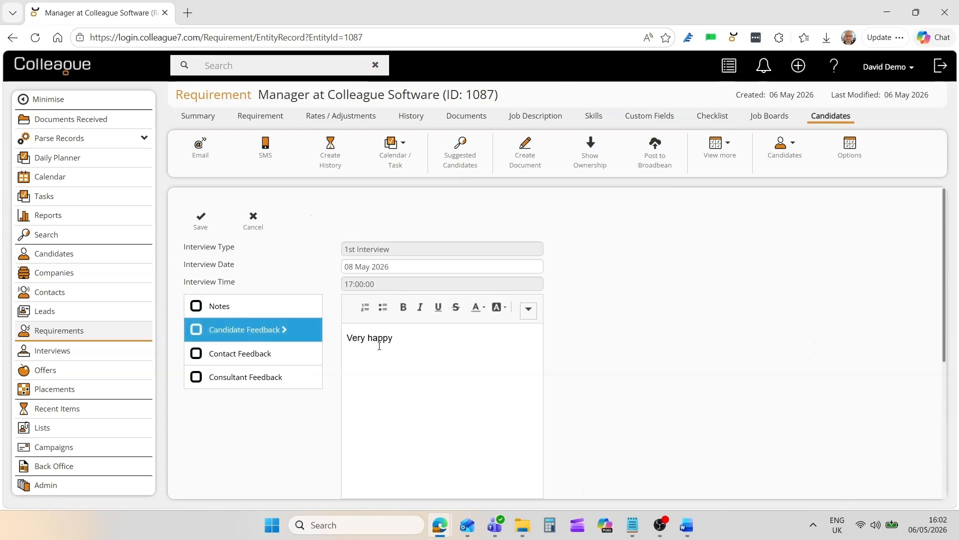
- Enter "Would like second interview" as the Contact Feedback, save the interview feedback, and deselect the candidate
click(300, 354)
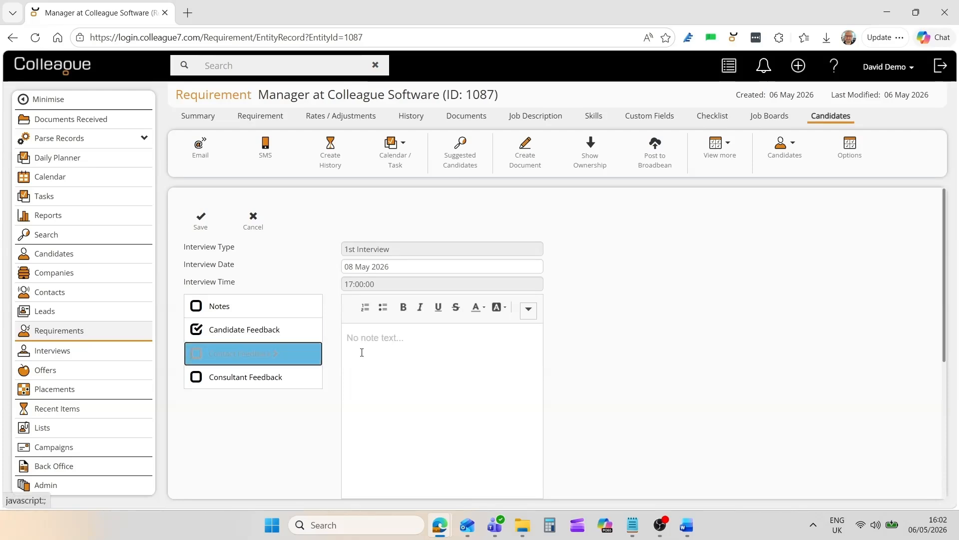
click(361, 352)
text(Would)
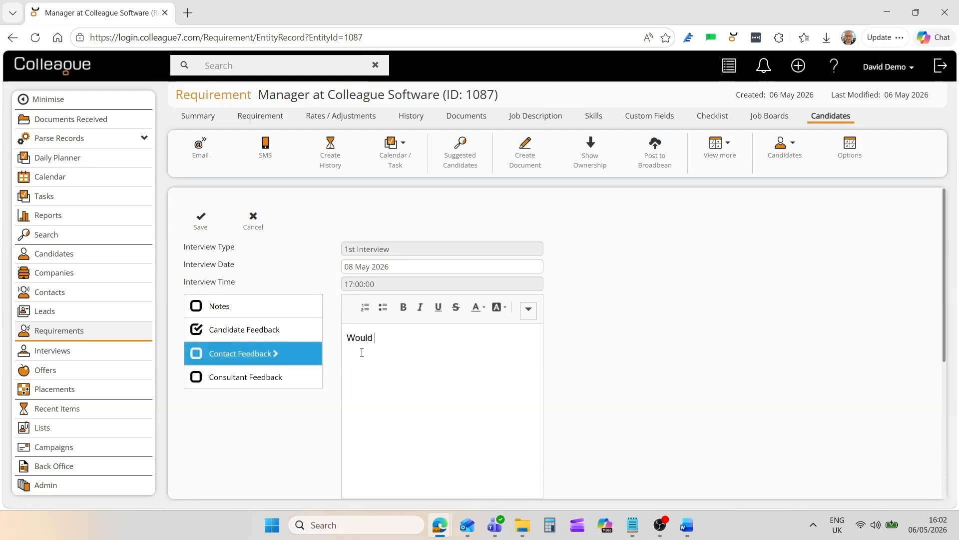
text( like second interview)
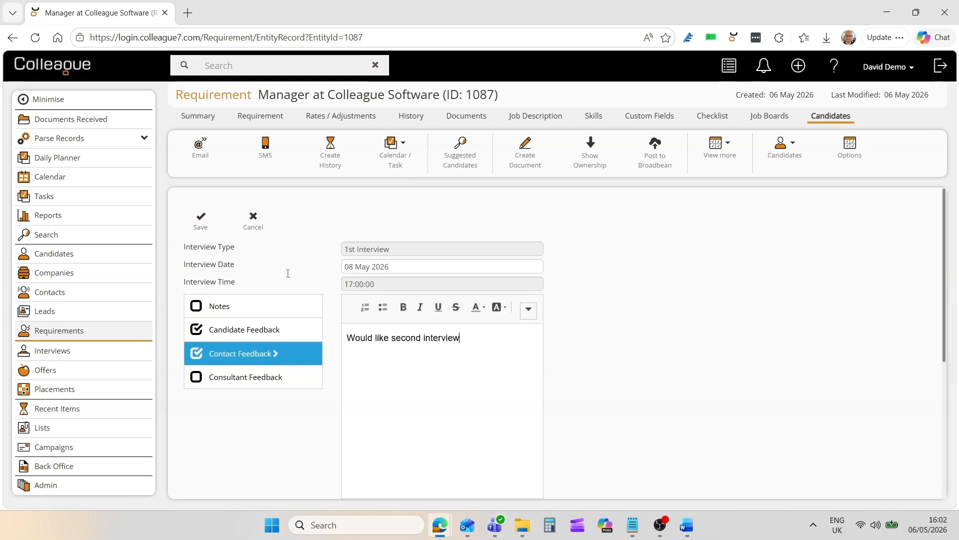
click(204, 221)
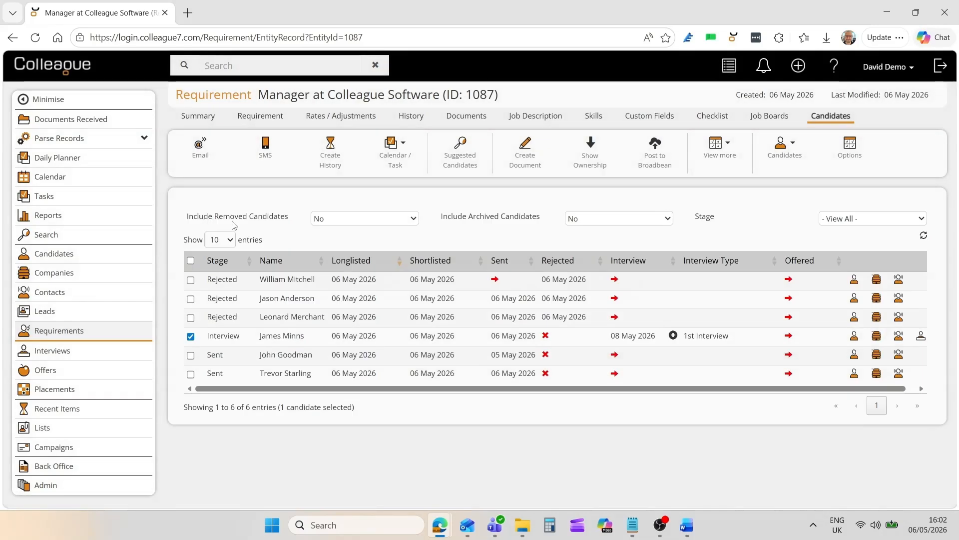
click(191, 337)
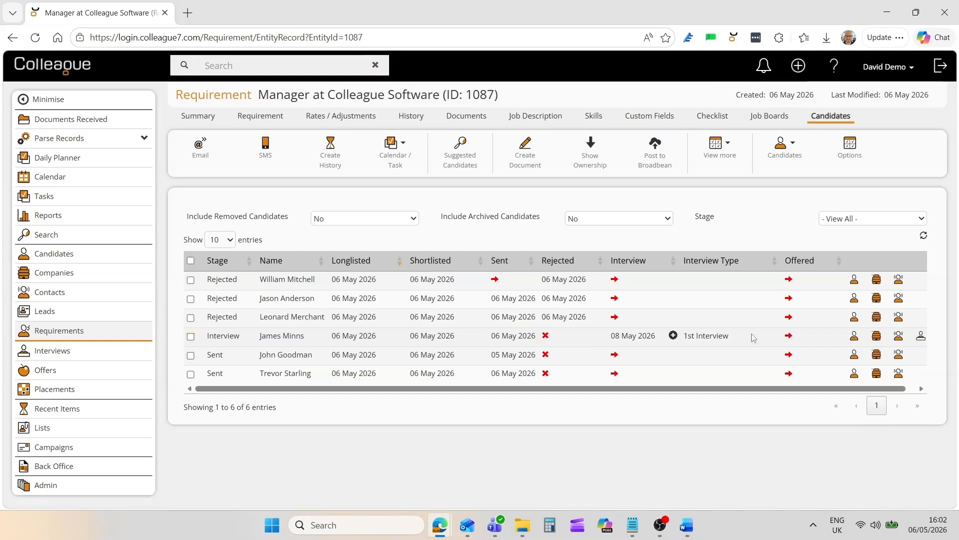
- Review the candidate and contact feedback on the 1st Interview record, and close that record
ctrl+click(921, 338)
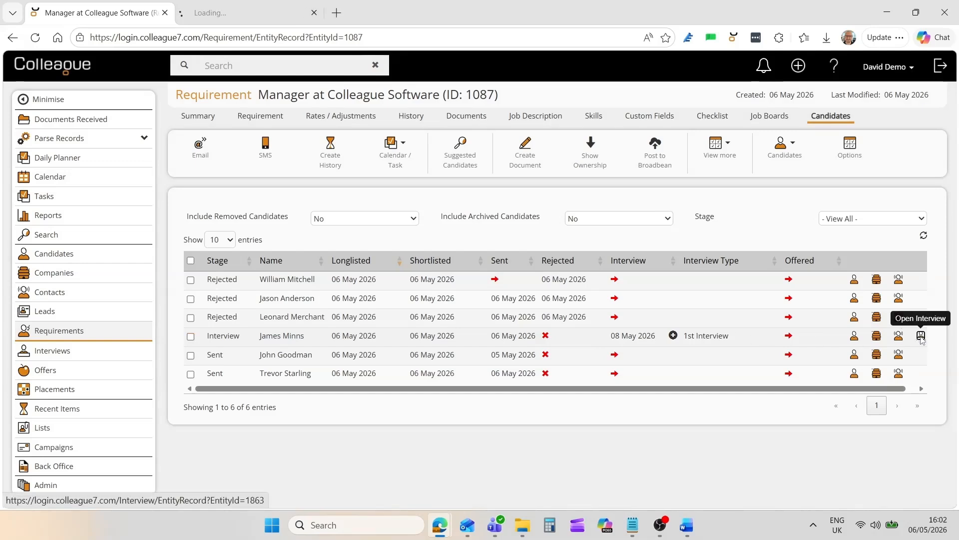
click(271, 9)
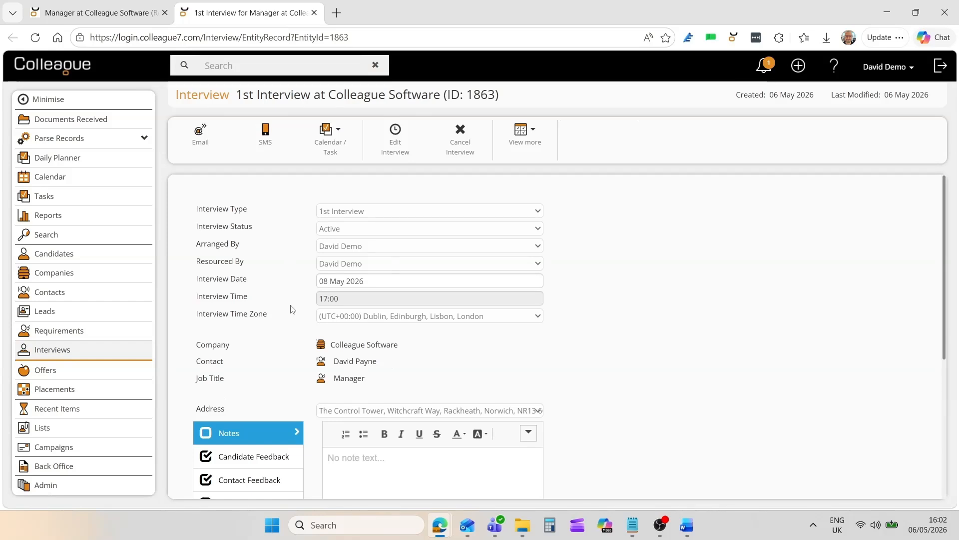
scroll(295, 312, down, 3)
click(269, 342)
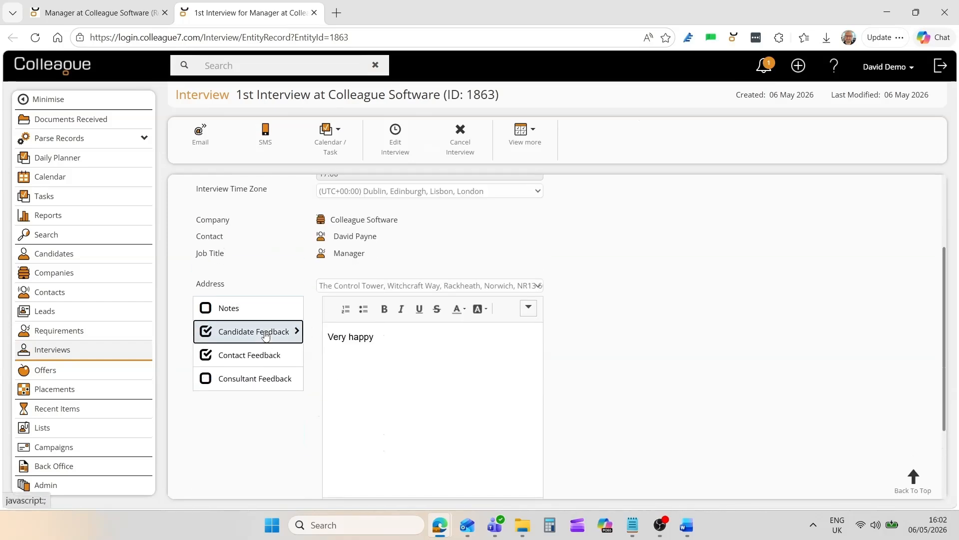
click(283, 356)
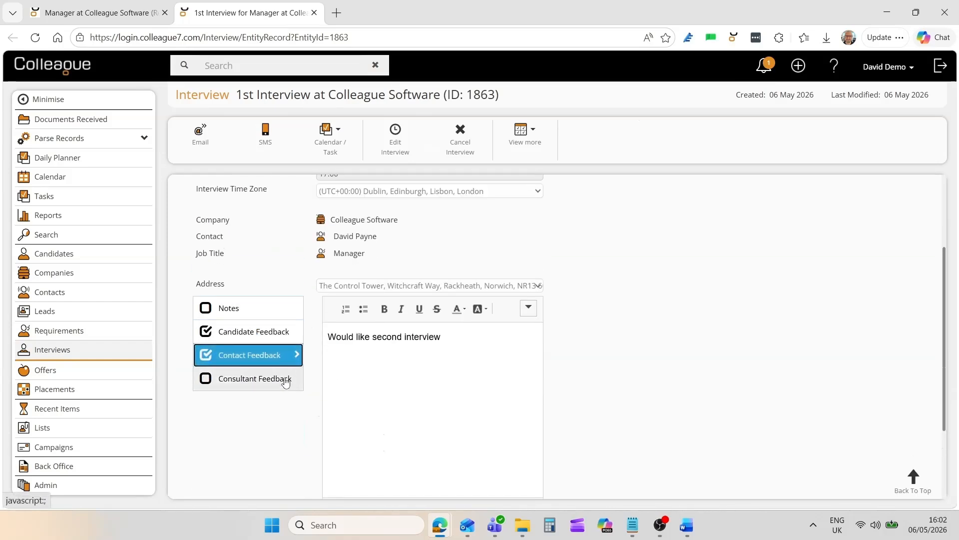
click(274, 327)
scroll(380, 312, up, 3)
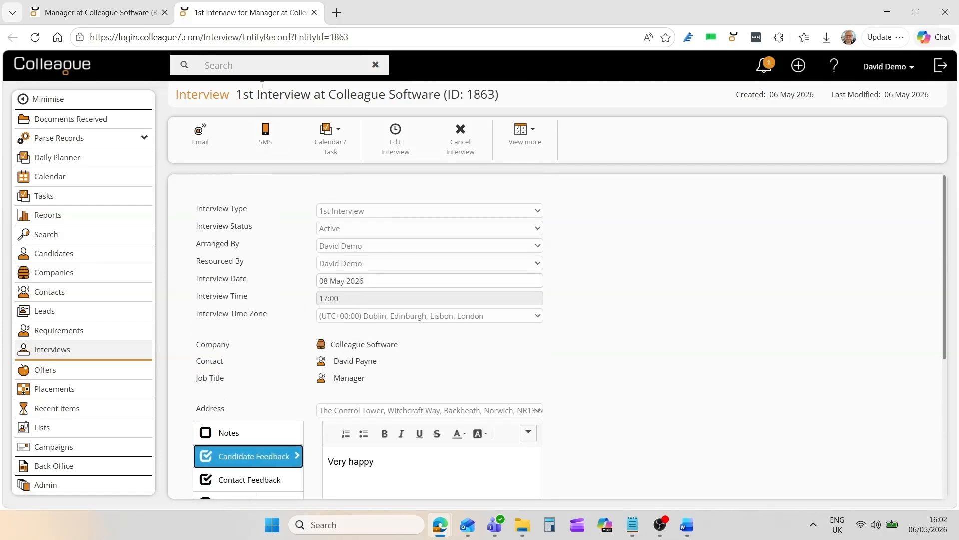
click(314, 13)
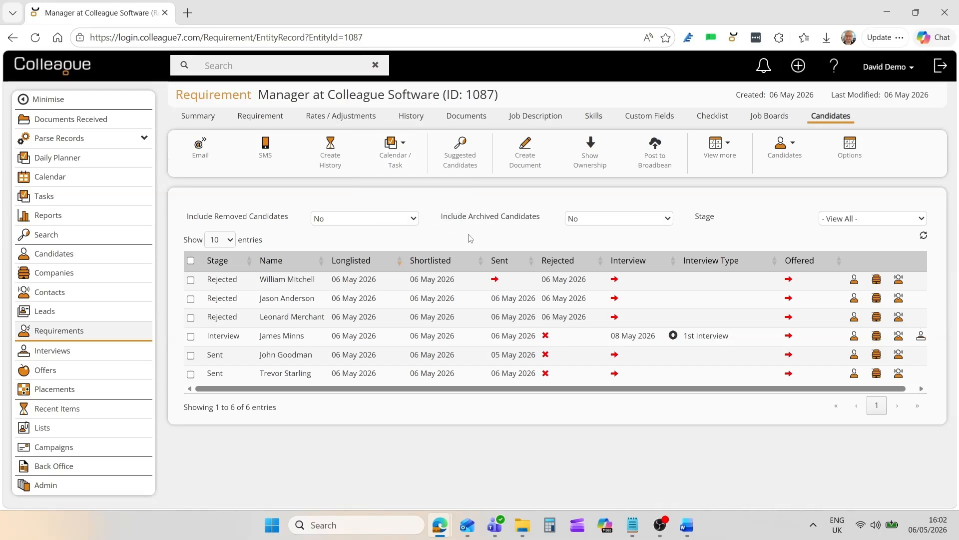
- Arrange a 2nd Interview for the same candidate on 20 May 2026 at 16:30, saving it without a confirmation email
click(673, 336)
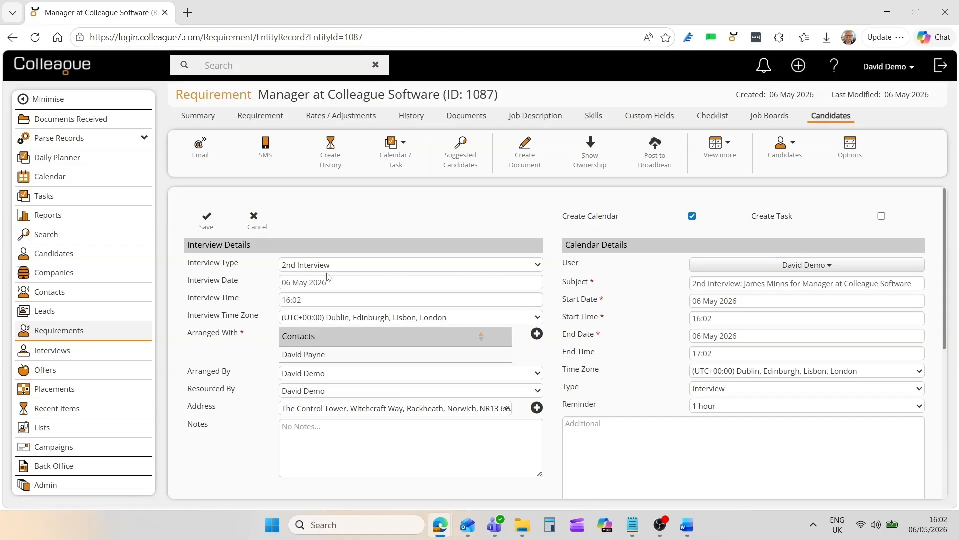
click(324, 289)
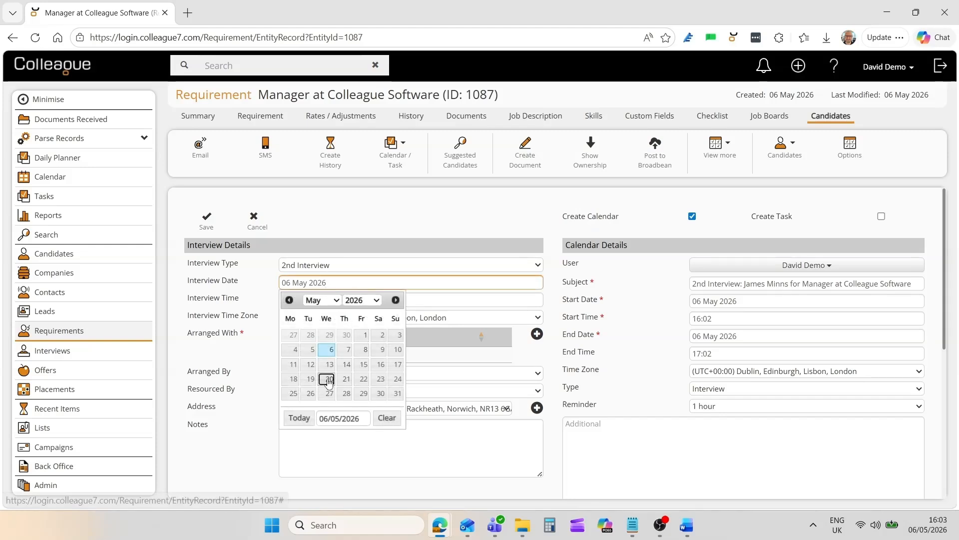
click(326, 381)
click(306, 301)
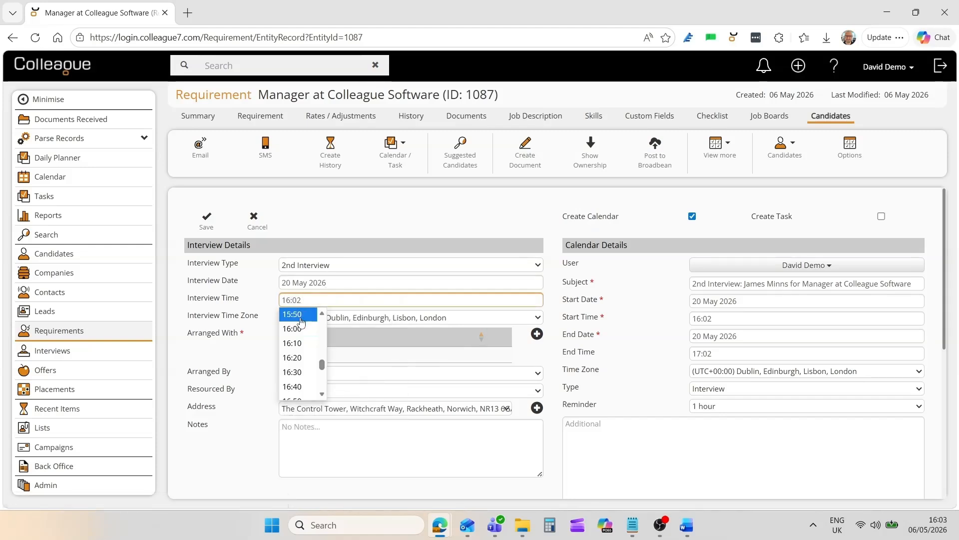
click(298, 371)
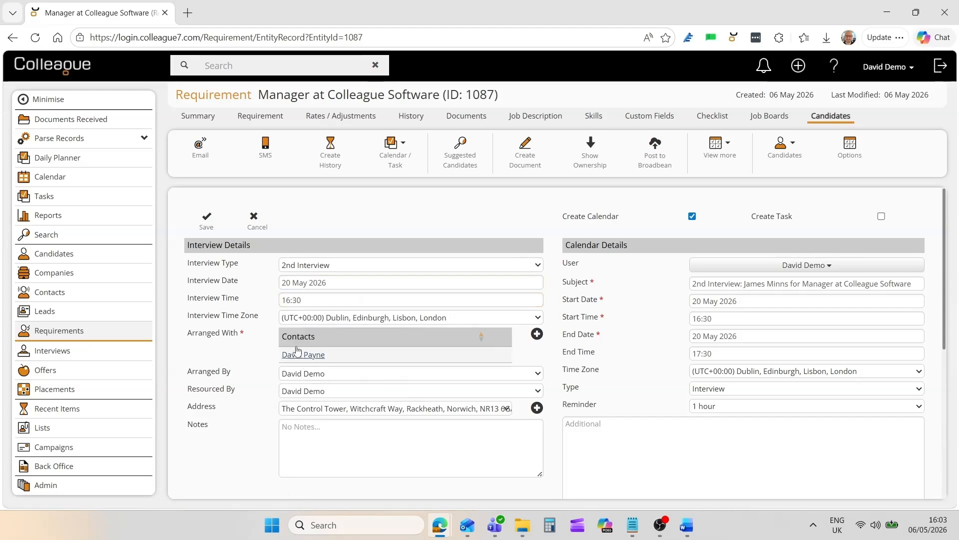
click(207, 229)
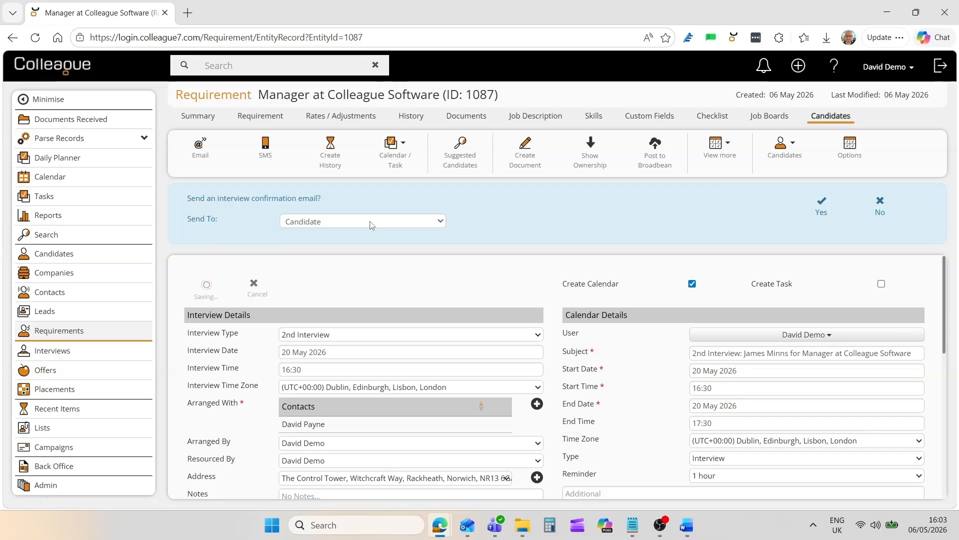
click(880, 215)
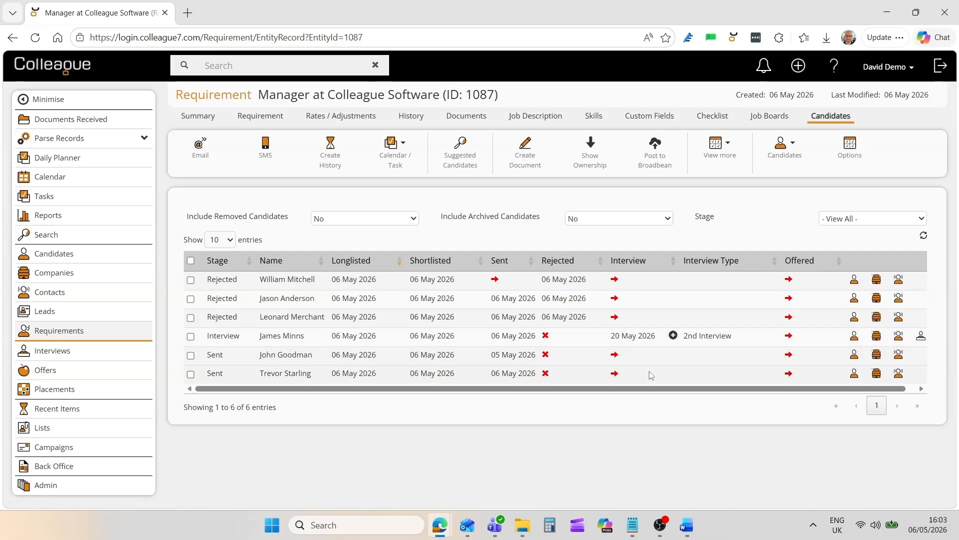
- Create an offer for the interviewed candidate, check the contract and rate details, choose a department, and save the offer
click(788, 335)
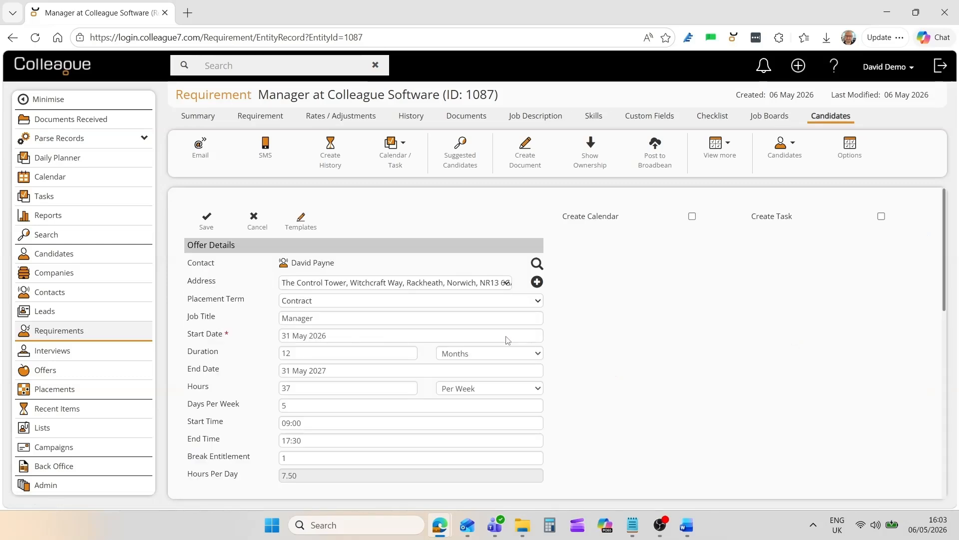
scroll(507, 340, down, 5)
scroll(356, 348, up, 5)
scroll(257, 377, down, 5)
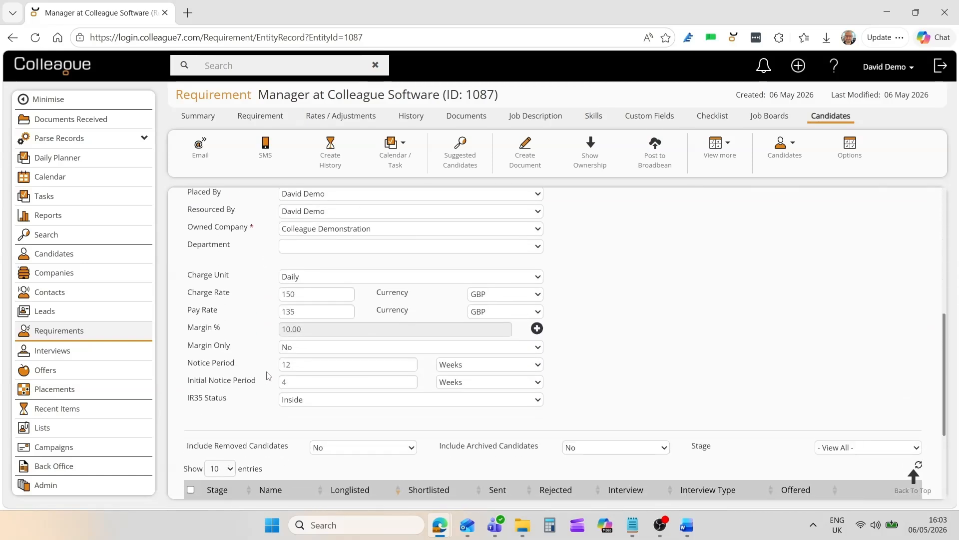
click(297, 248)
click(306, 308)
scroll(280, 374, up, 6)
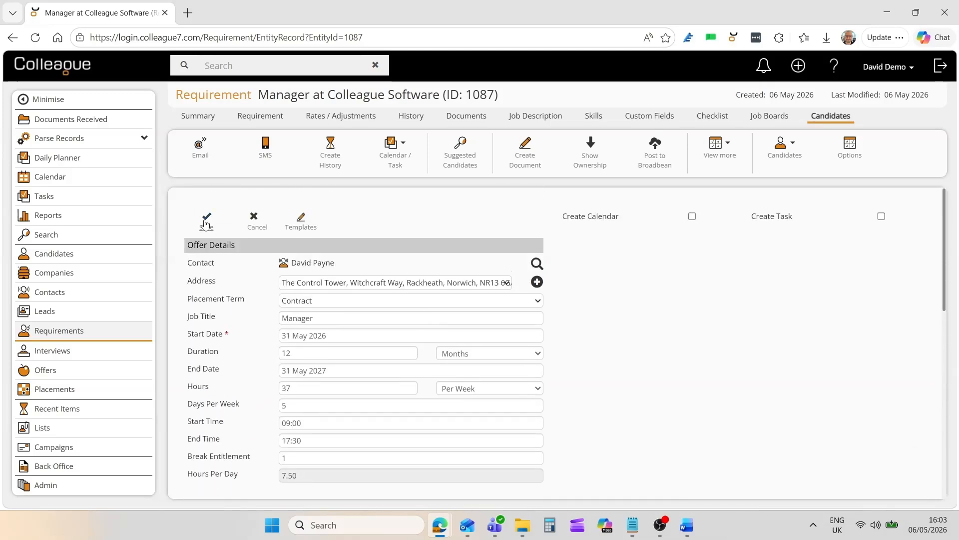
click(205, 221)
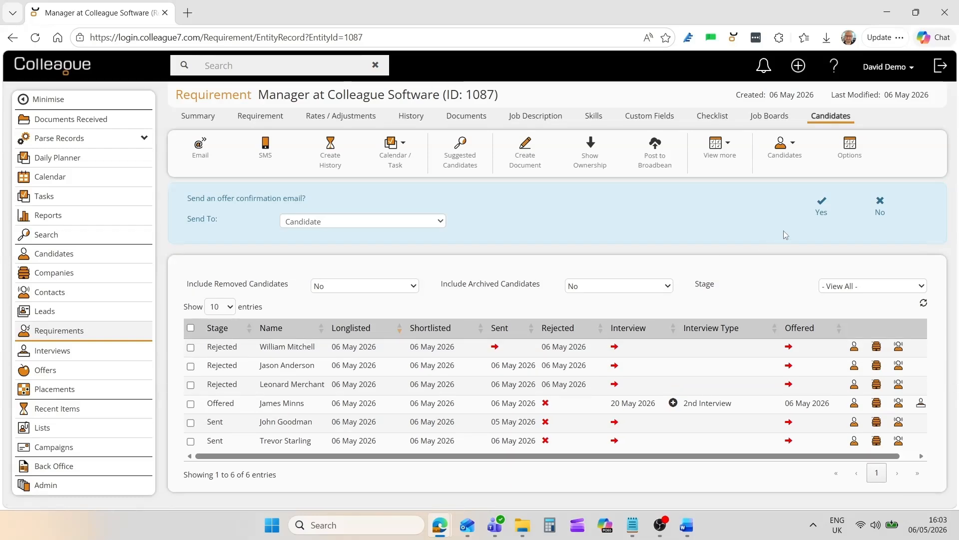
- Send the candidate an offer confirmation email using the Candidate Offer Template
click(823, 214)
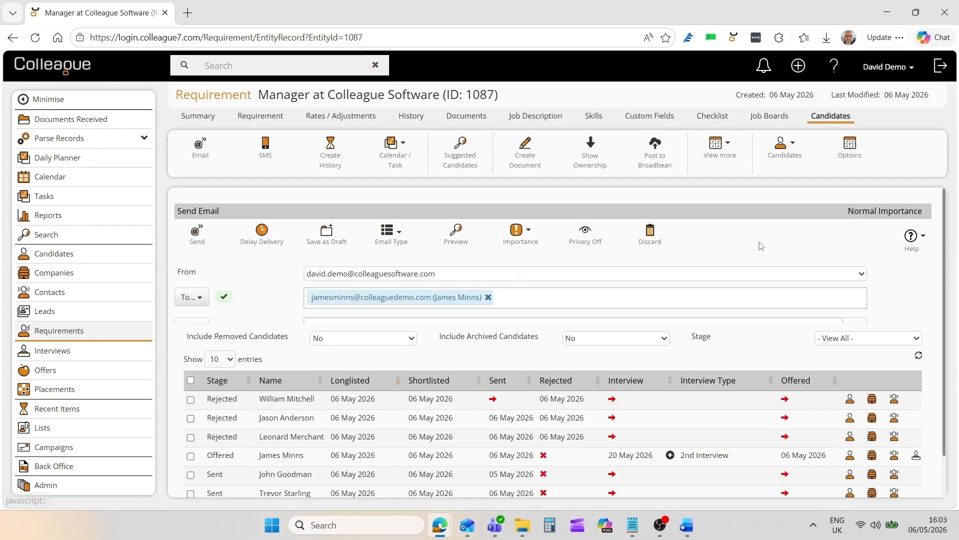
click(376, 374)
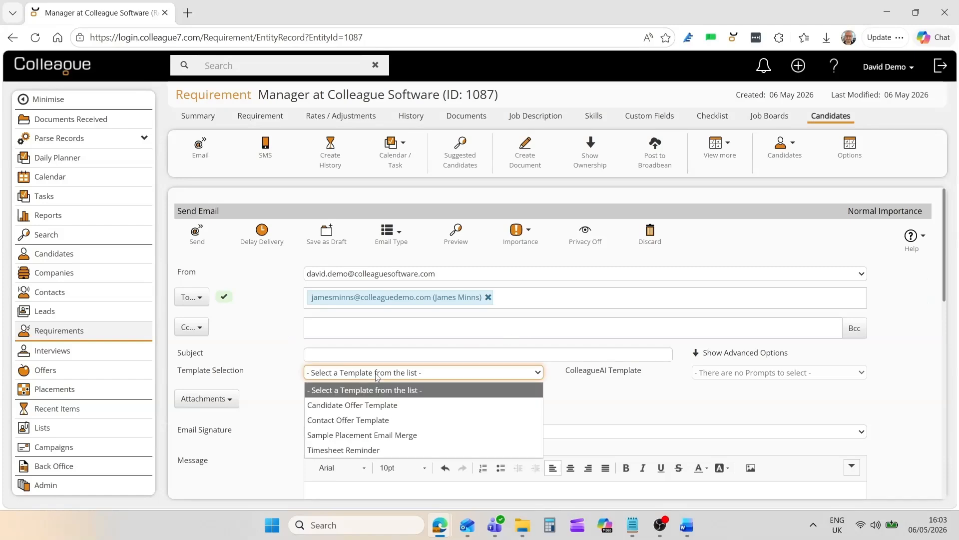
click(358, 408)
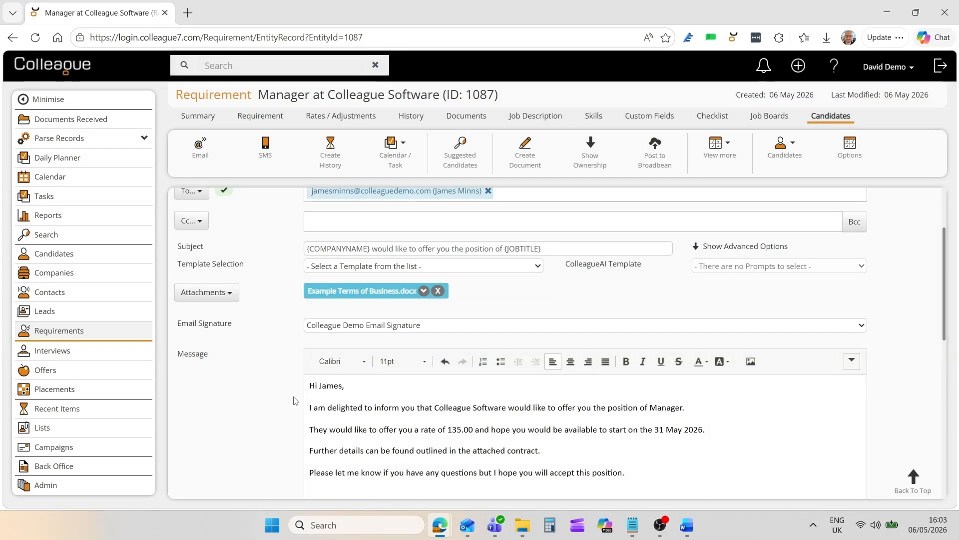
scroll(294, 401, up, 2)
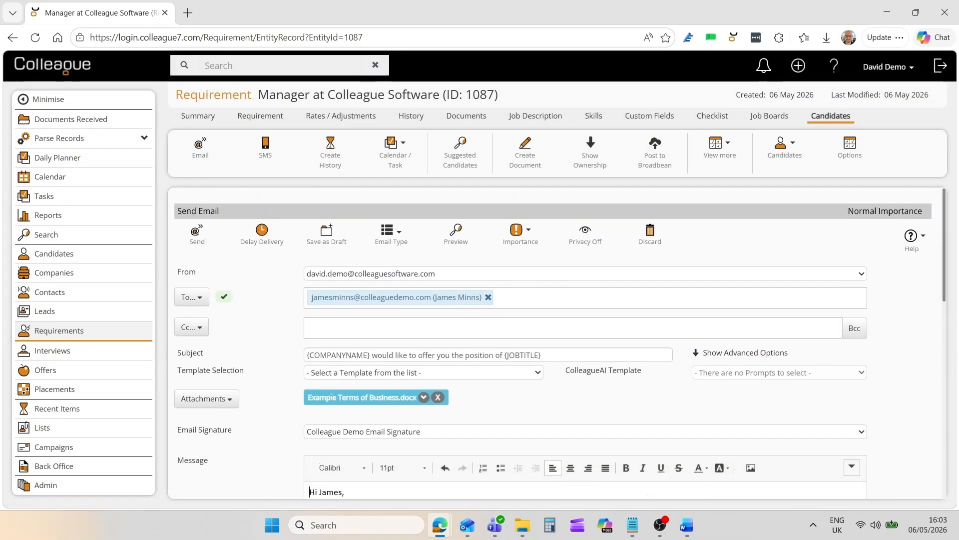
click(196, 233)
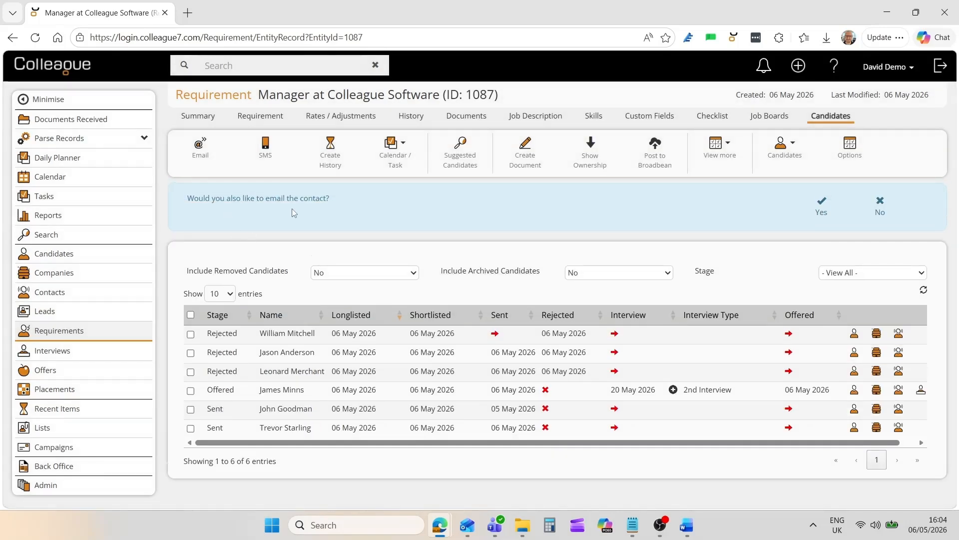
- Email the contact about the offer using the Contact Offer Template, and decline the internal email
click(812, 210)
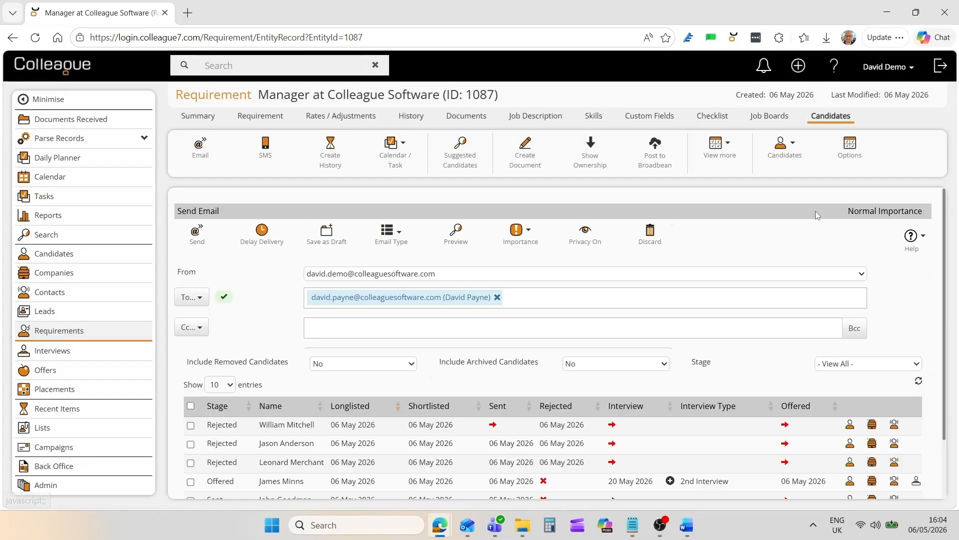
click(382, 372)
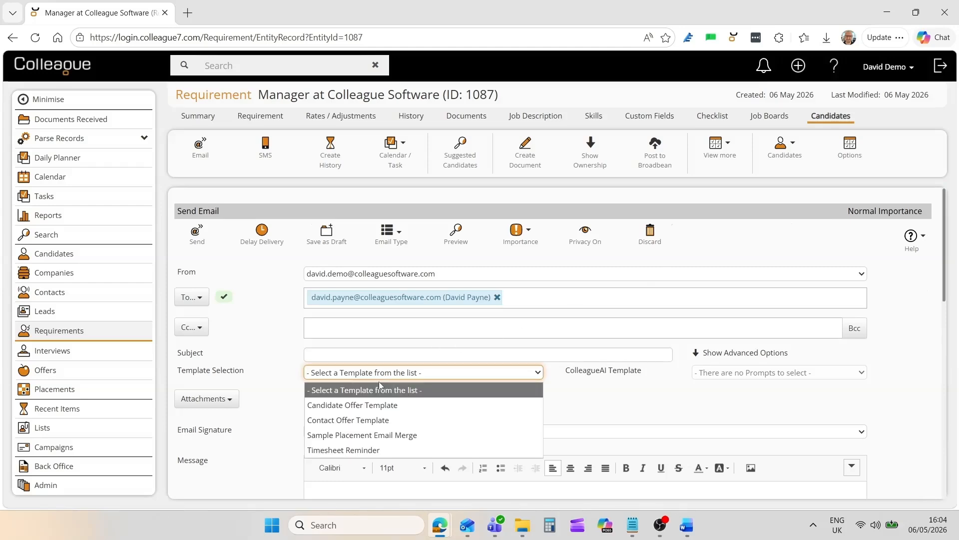
click(376, 419)
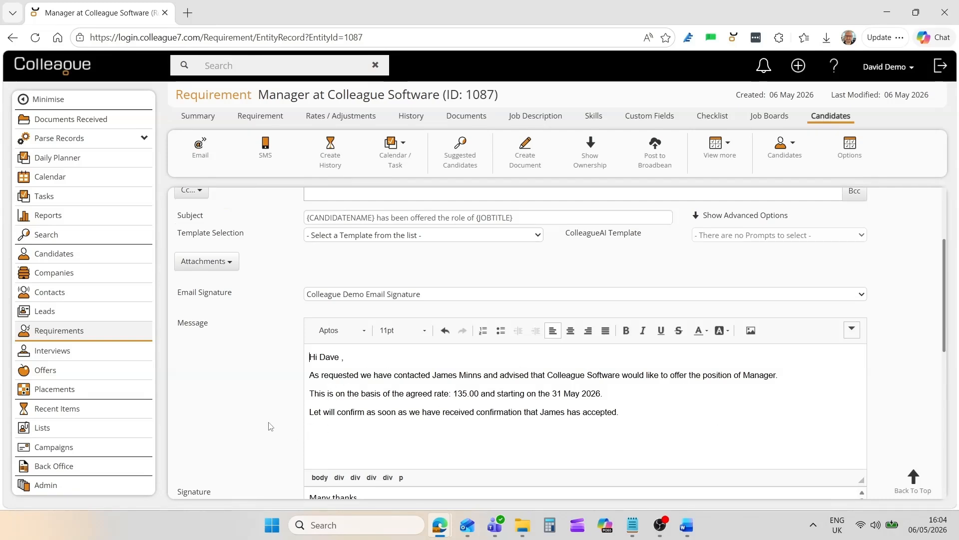
scroll(271, 426, up, 3)
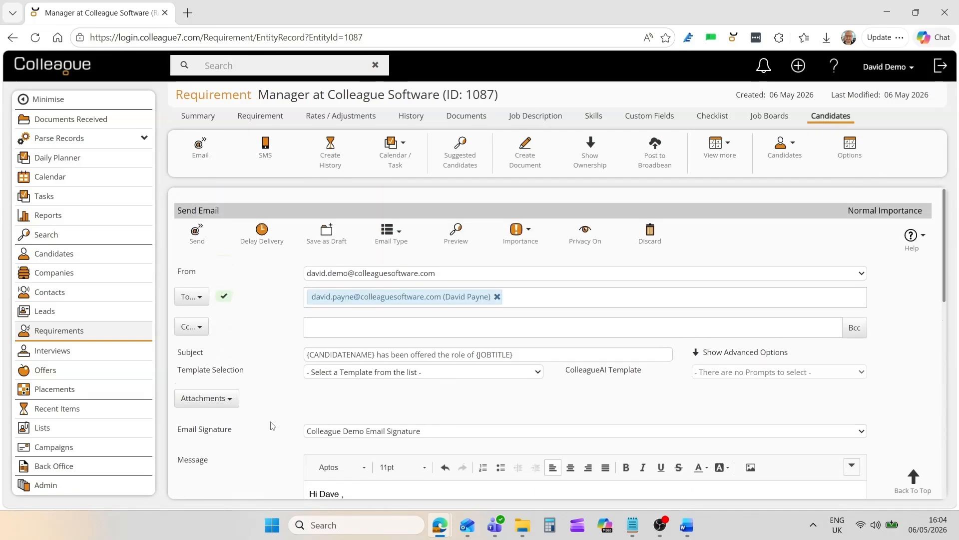
click(203, 242)
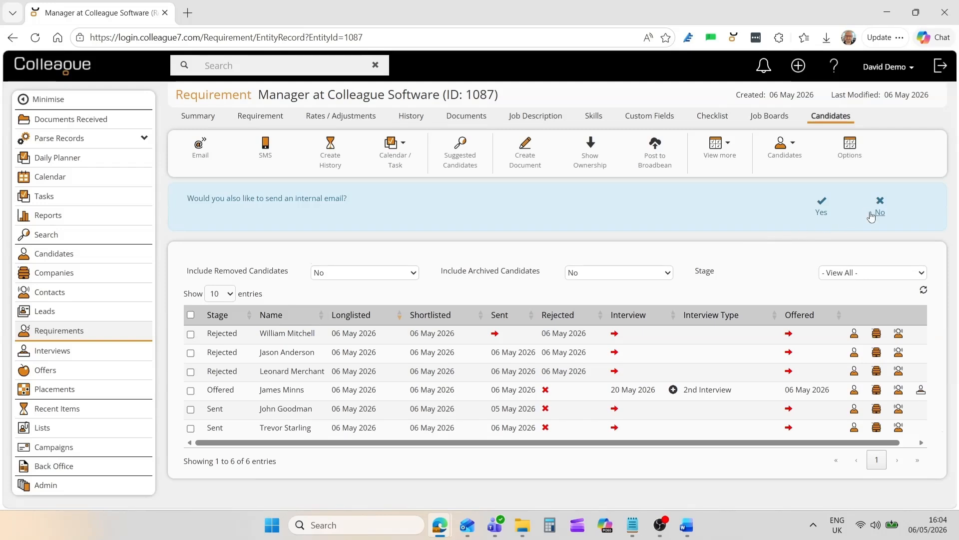
click(871, 216)
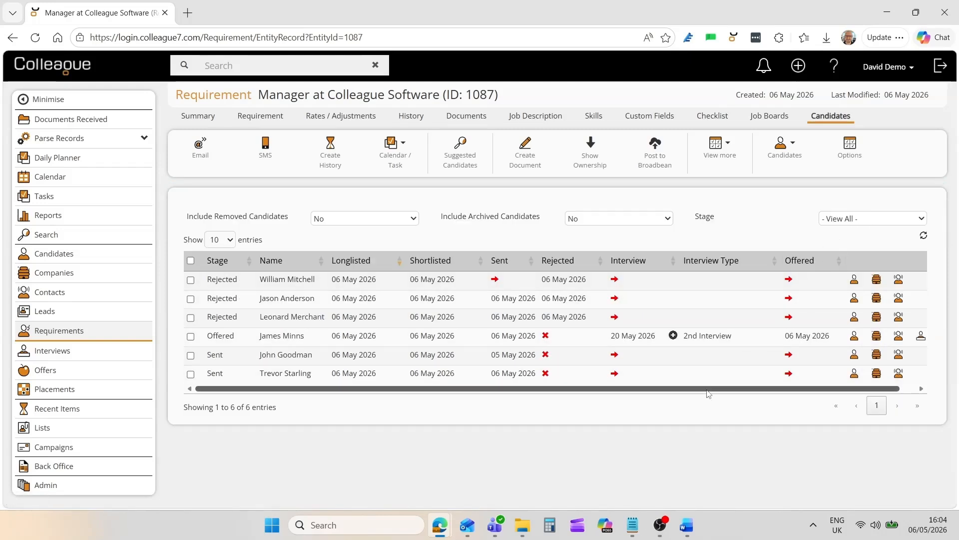
- Open the offered candidate's record, review the under-offer notice, and return to the requirement's candidate list
ctrl+click(283, 335)
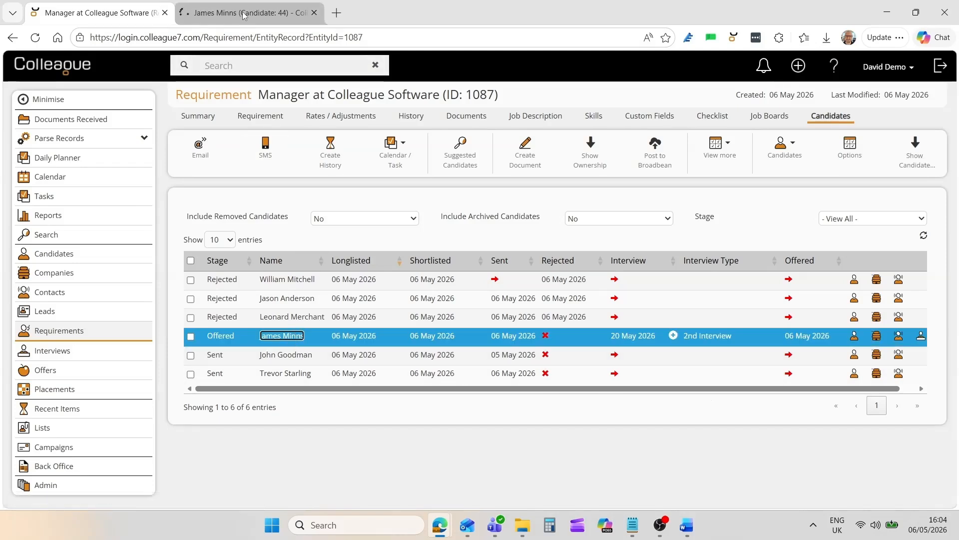
click(244, 14)
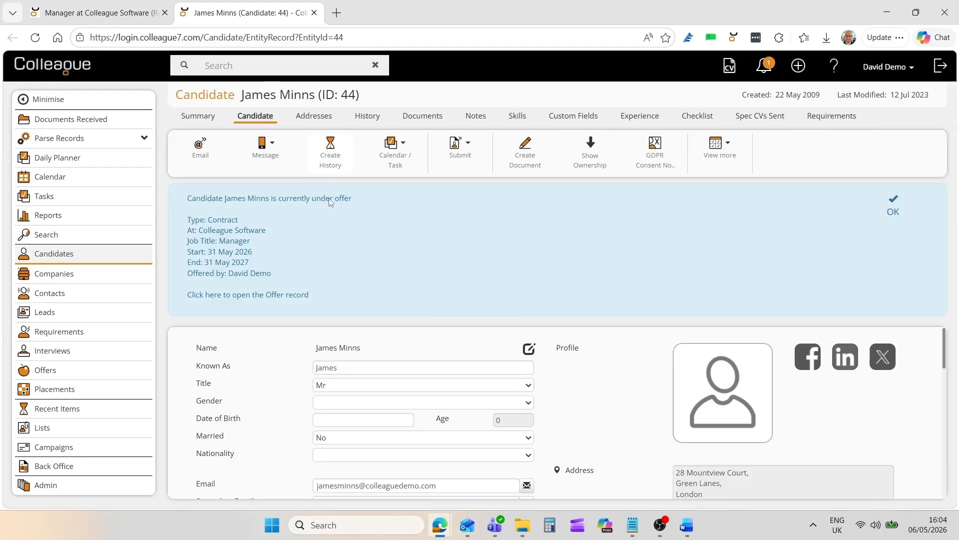
drag(196, 199, 349, 213)
click(244, 208)
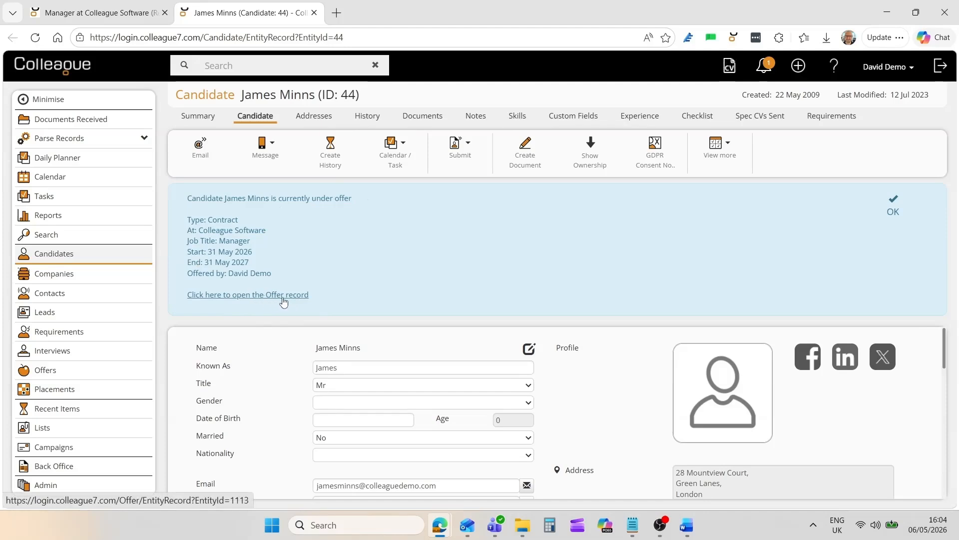
click(141, 13)
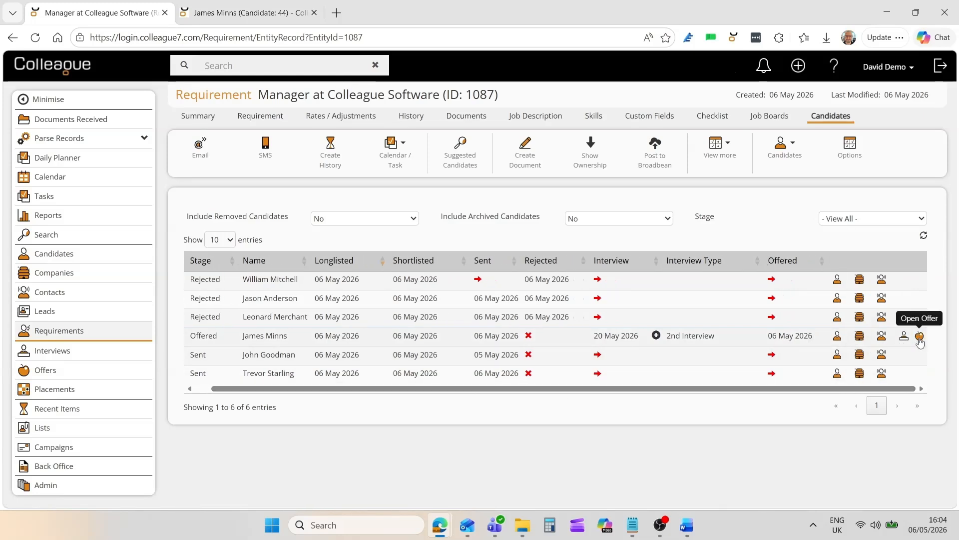
- Open the candidate's pending offer, check the details required for rejecting it, and cancel the rejection
click(920, 338)
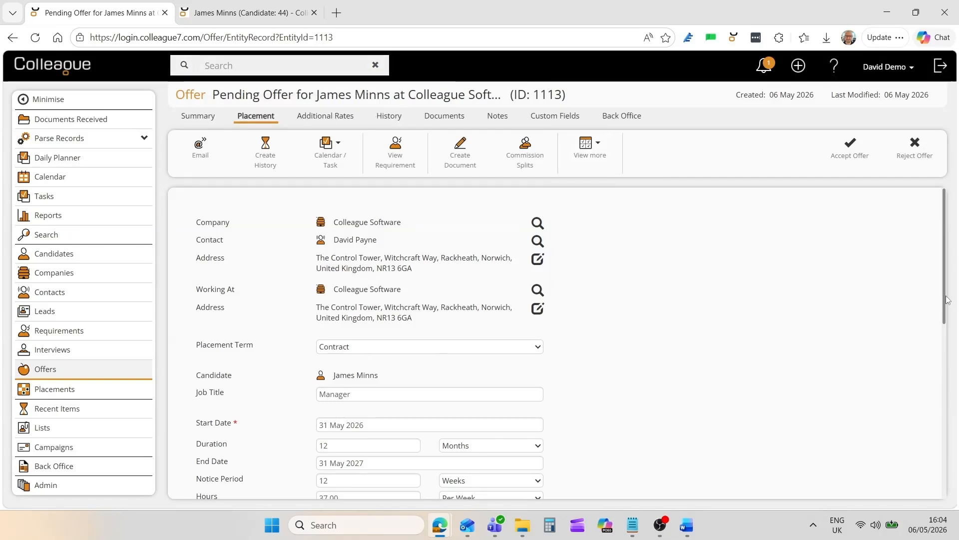
mouse_move(948, 299)
mouse_down()
mouse_move(956, 477)
mouse_move(952, 294)
mouse_up()
click(915, 158)
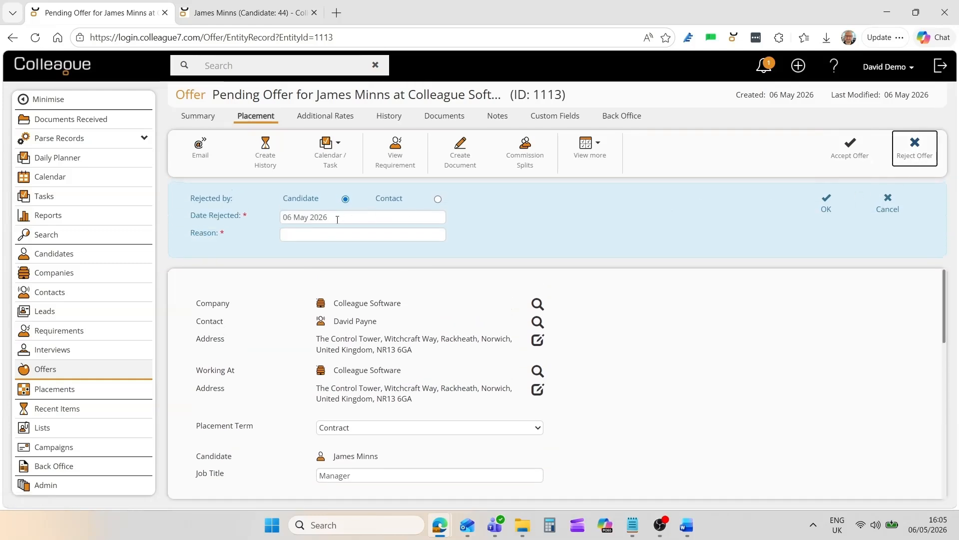
click(886, 214)
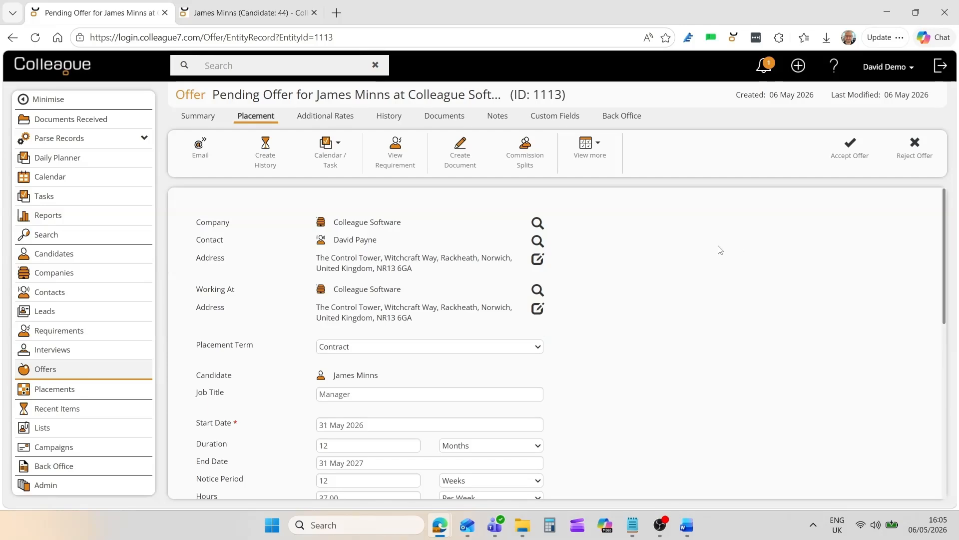
- Accept the pending offer to create the placement, and decline the finish date reminder
click(846, 160)
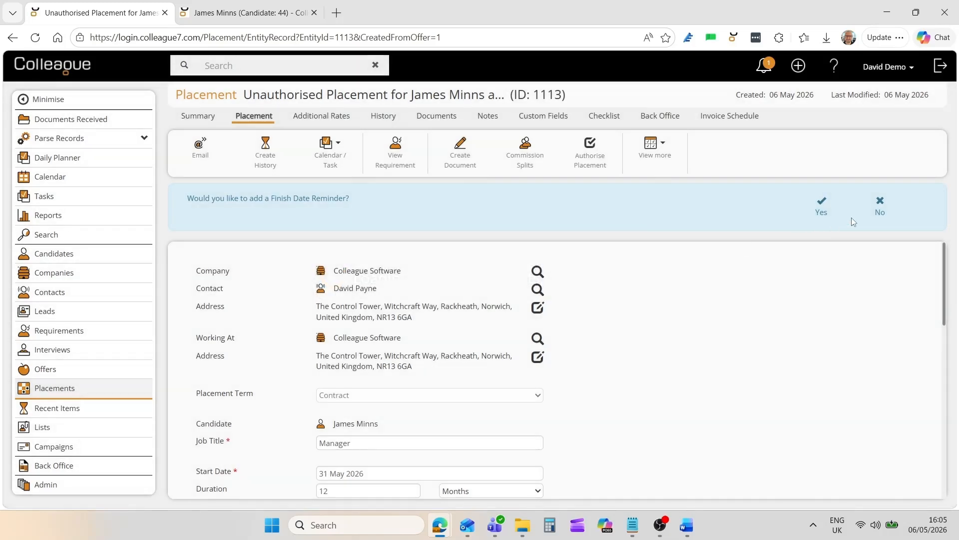
click(878, 213)
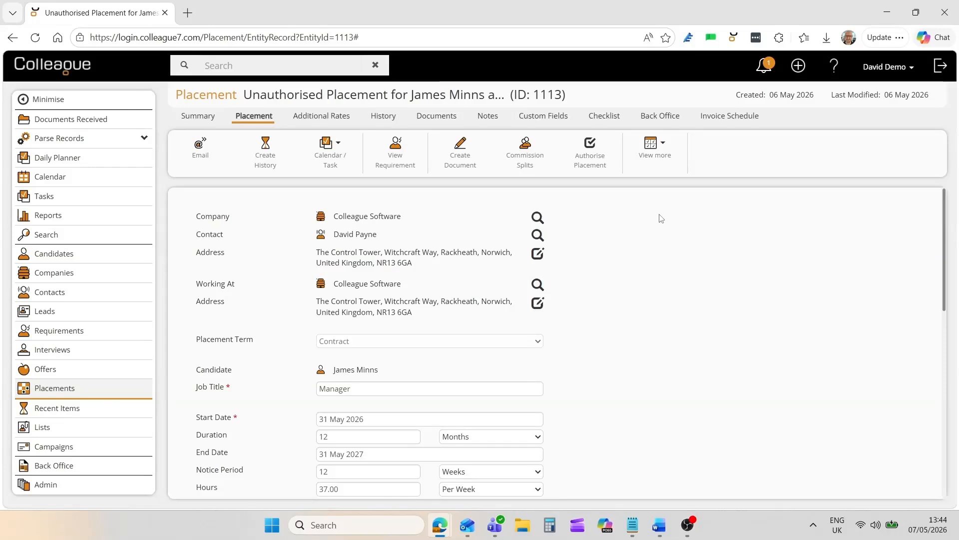
- Enter Company Car, Pension and Mobile Phone as the placement's benefits, and check the remaining placement fields
drag(944, 219, 952, 363)
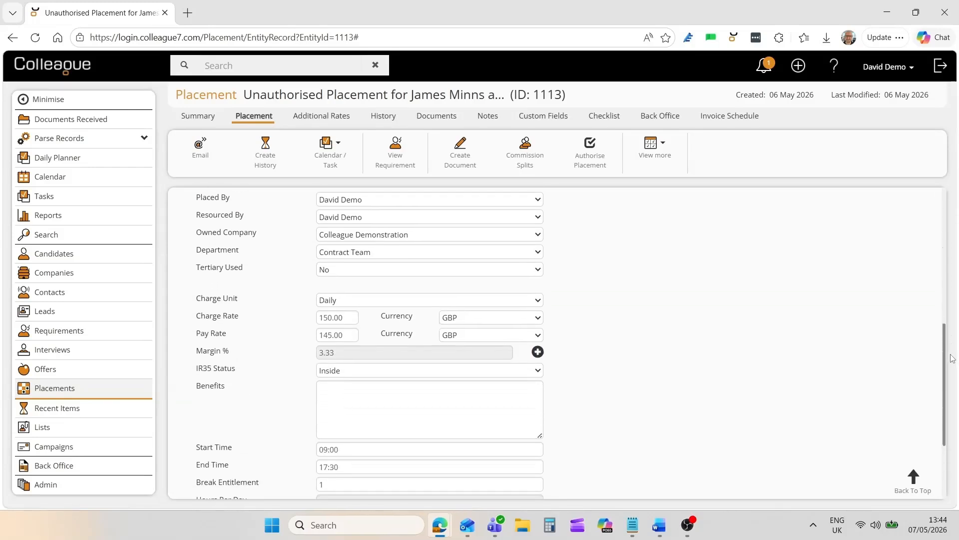
click(391, 399)
text(Company Car Pension Mobile Phone)
click(565, 400)
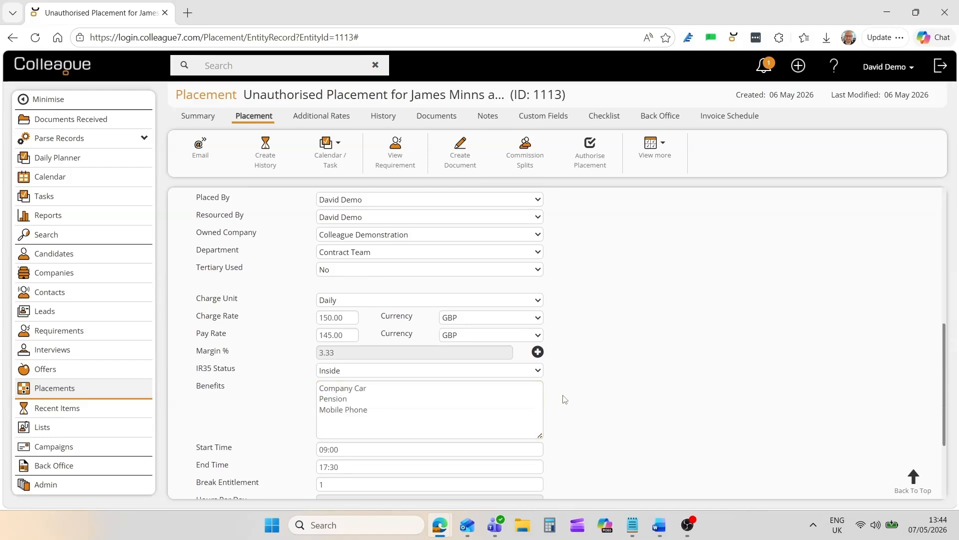
scroll(565, 400, down, 3)
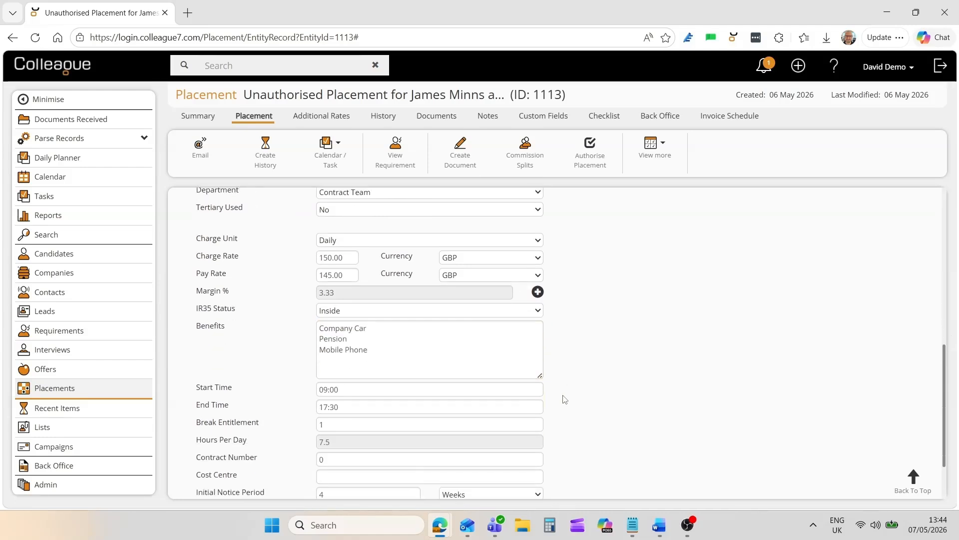
click(912, 478)
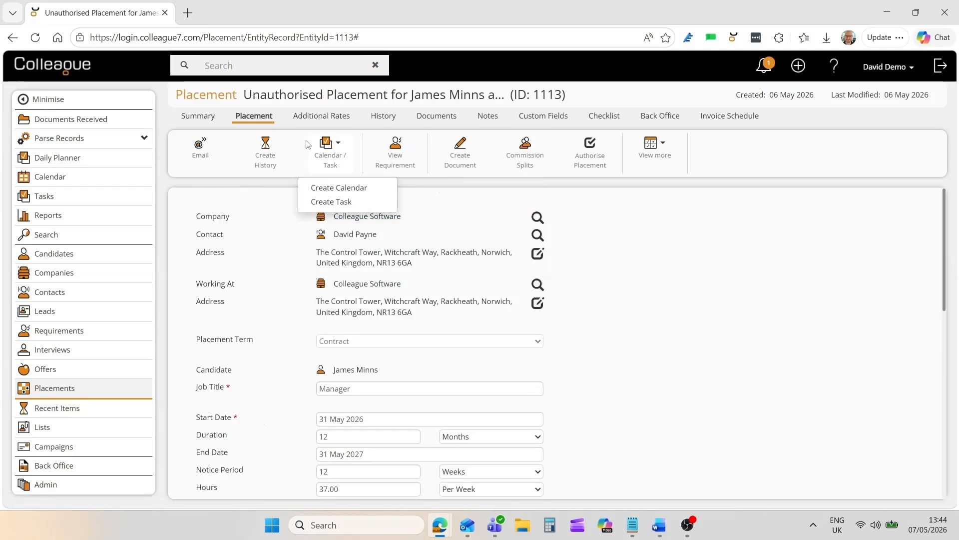
- Review the placement's additional rates and the new rate form, cancel without adding a rate, and return to the placement details
click(305, 119)
mouse_move(308, 186)
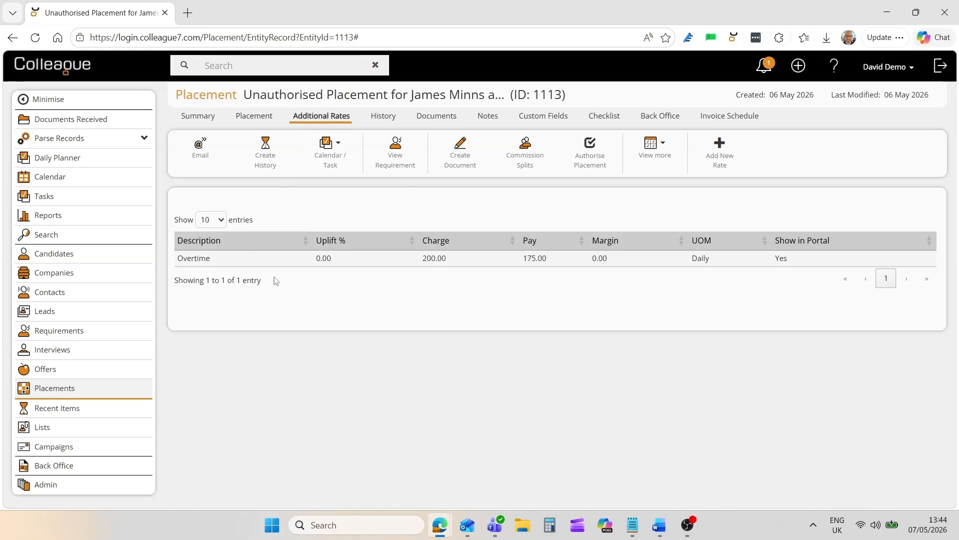
click(719, 158)
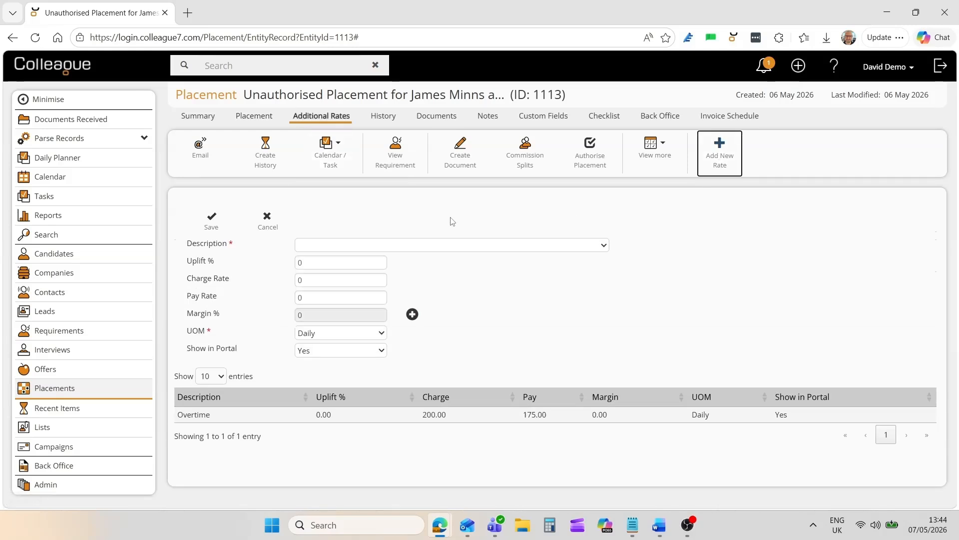
click(267, 220)
click(254, 116)
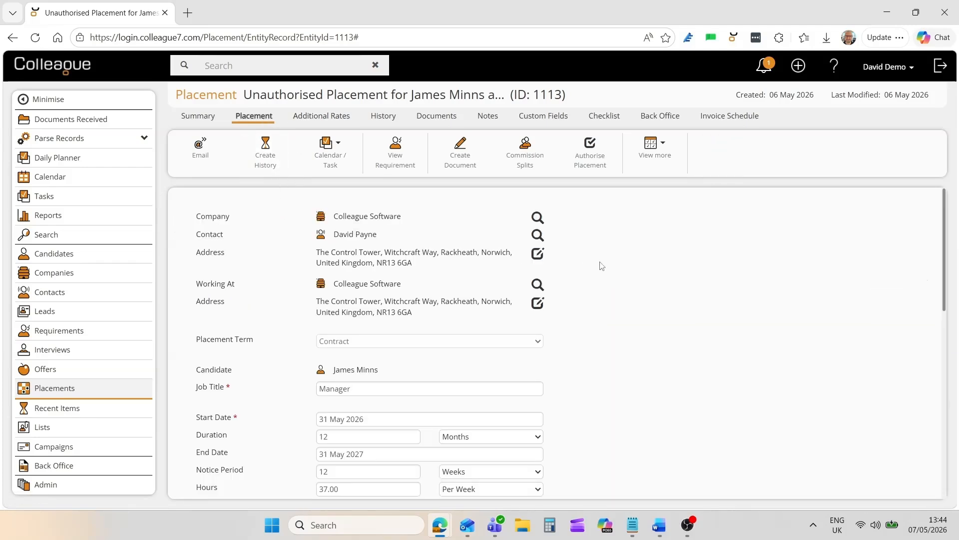
- Review and save the placement's commission splits, and look over the further actions available for the placement
click(523, 165)
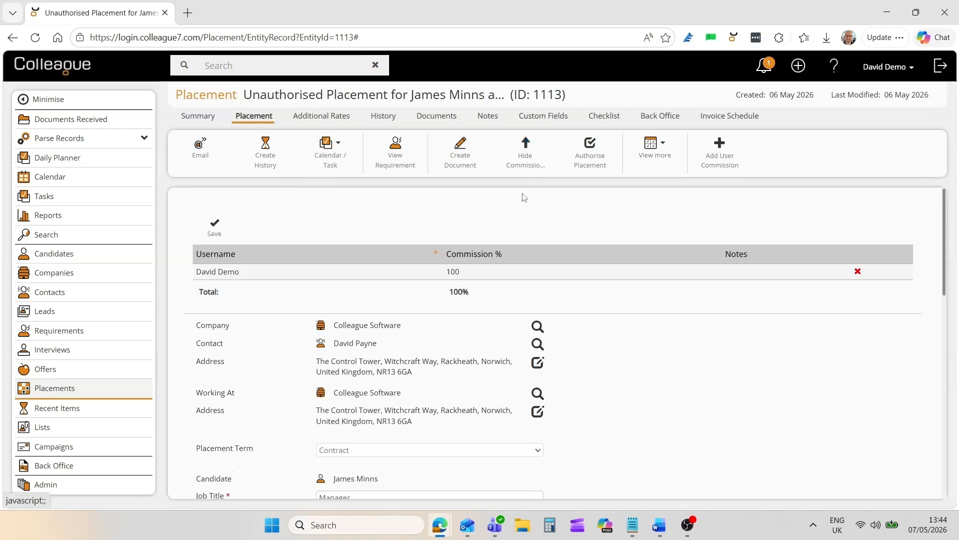
click(215, 227)
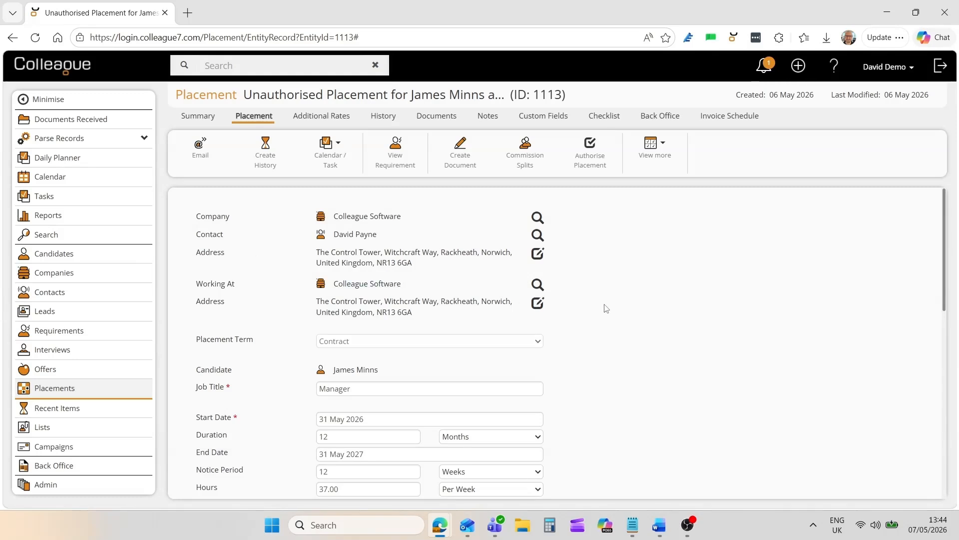
click(655, 146)
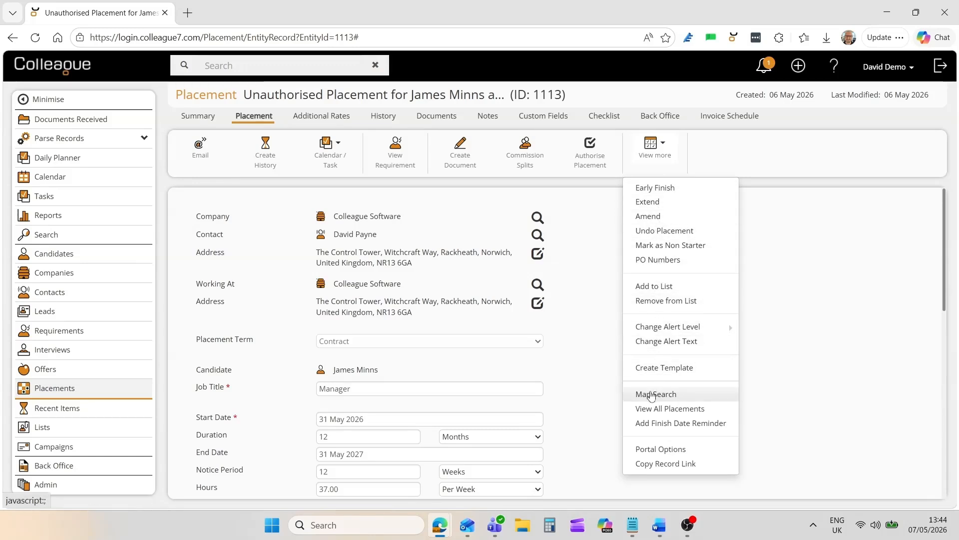
click(632, 367)
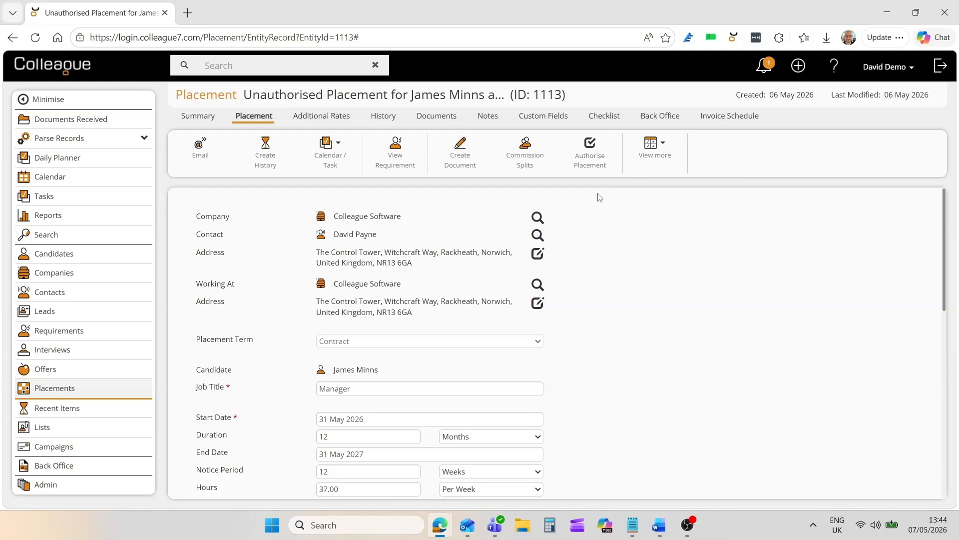
- Authorise the placement and review the fields of the authorised record
click(593, 164)
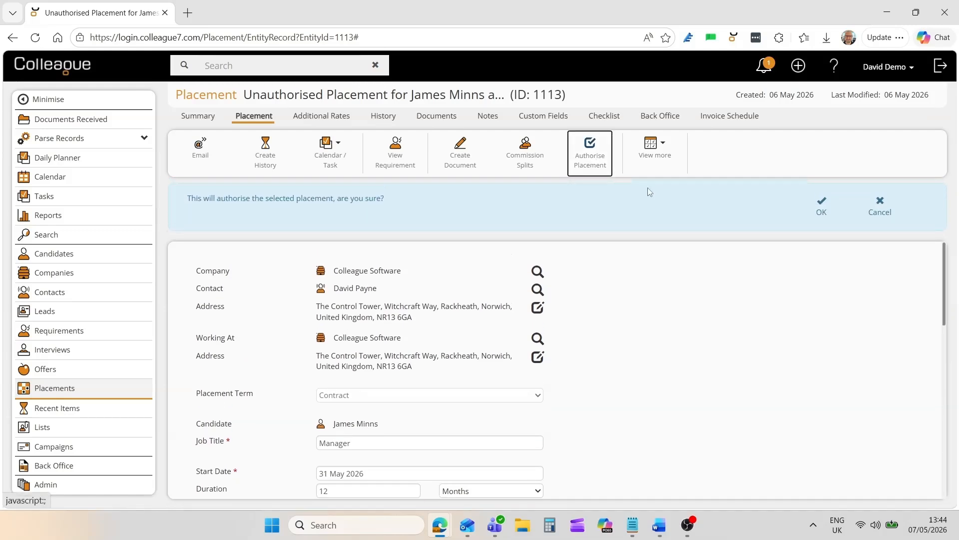
click(820, 207)
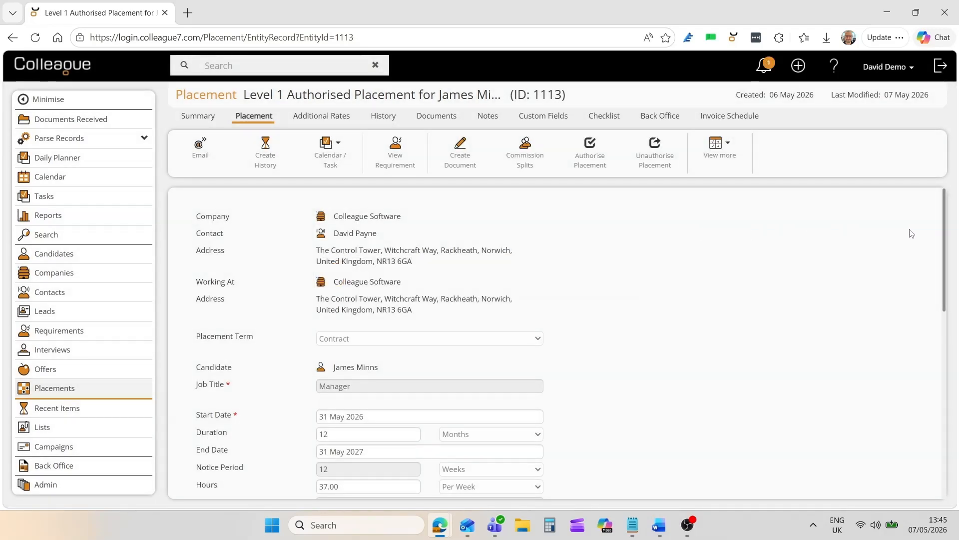
scroll(688, 332, down, 5)
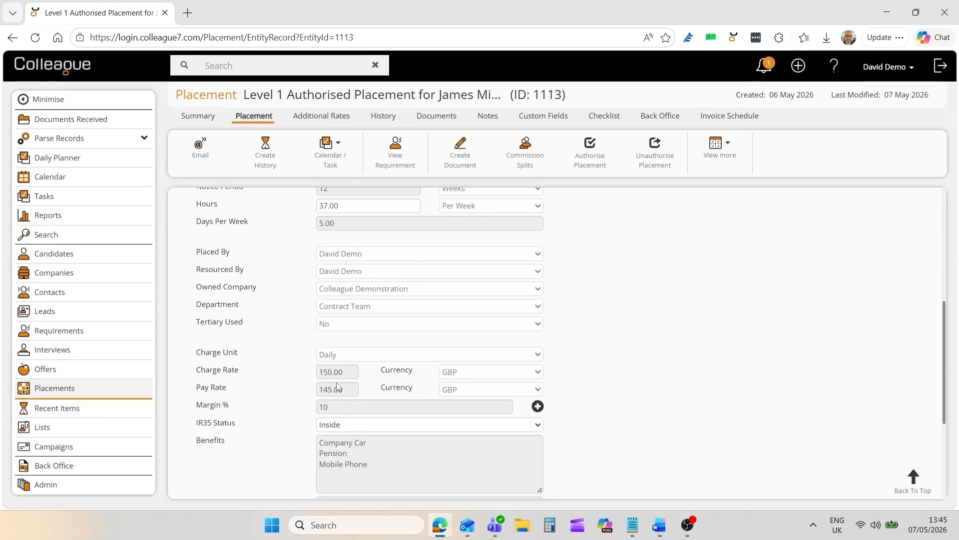
scroll(345, 343, up, 5)
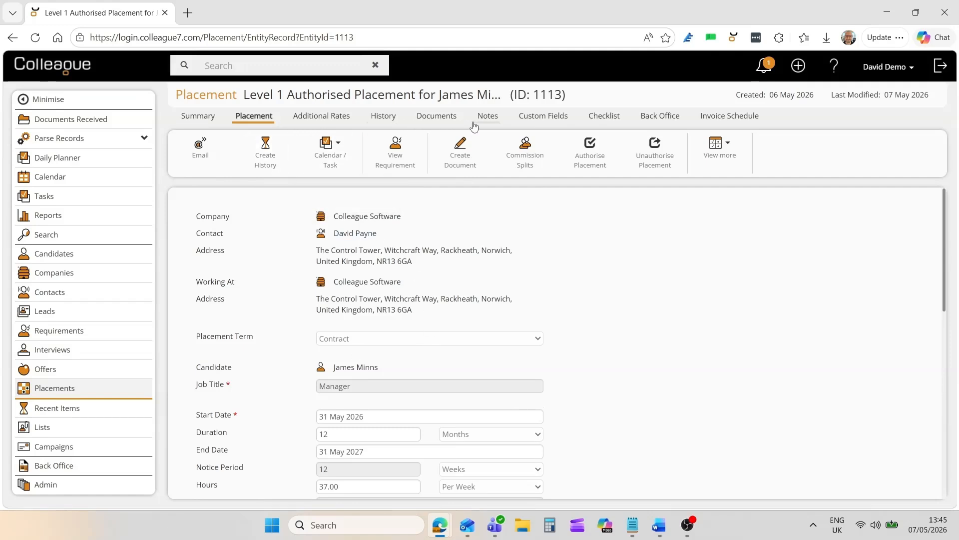
- Review the placement's back office invoice details and authorise the placement to Level 2
click(669, 119)
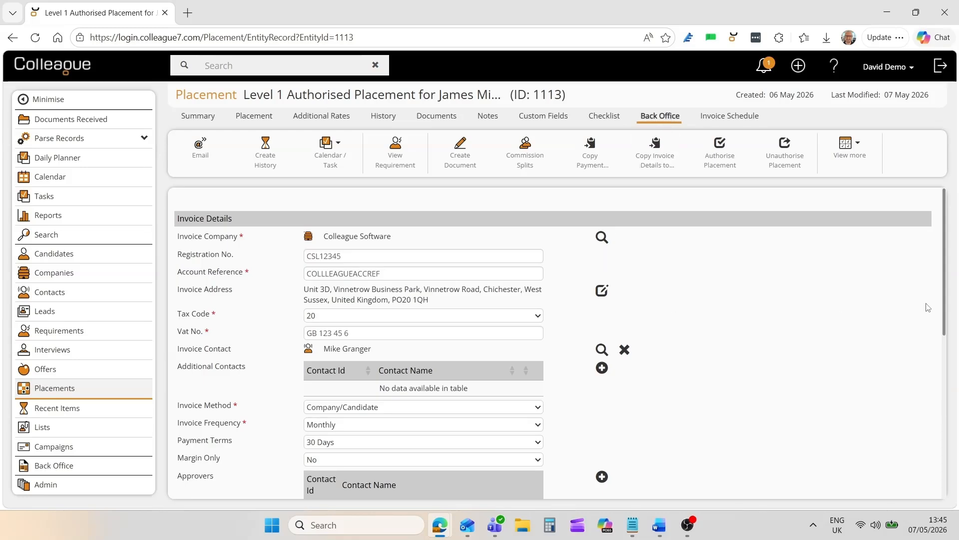
mouse_move(943, 269)
mouse_down()
mouse_move(948, 395)
mouse_move(948, 259)
mouse_up()
click(257, 255)
scroll(247, 324, down, 6)
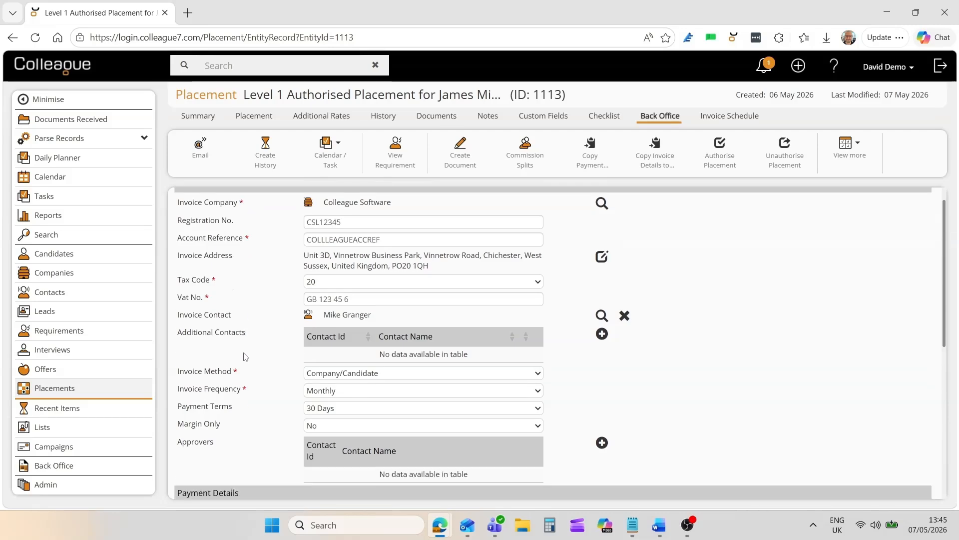
scroll(251, 378, up, 6)
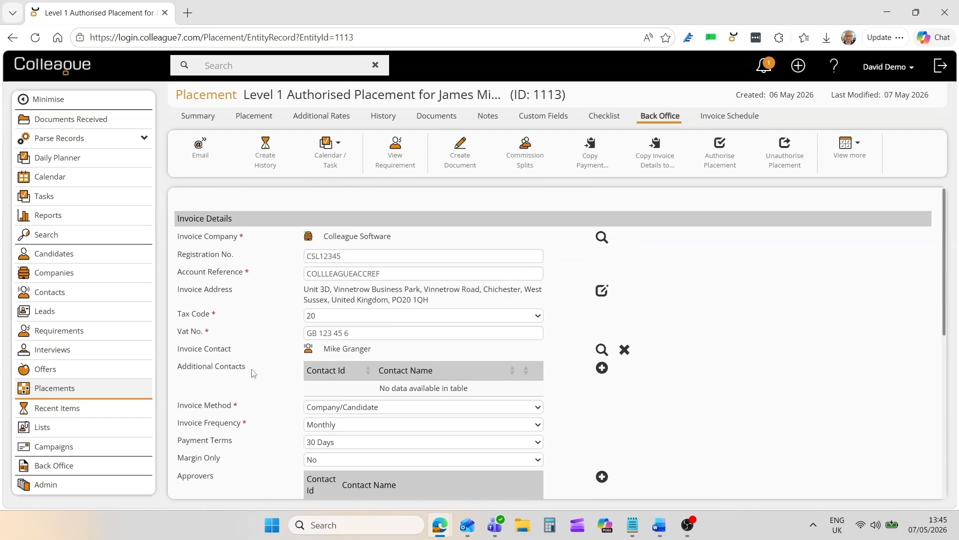
click(713, 160)
click(827, 215)
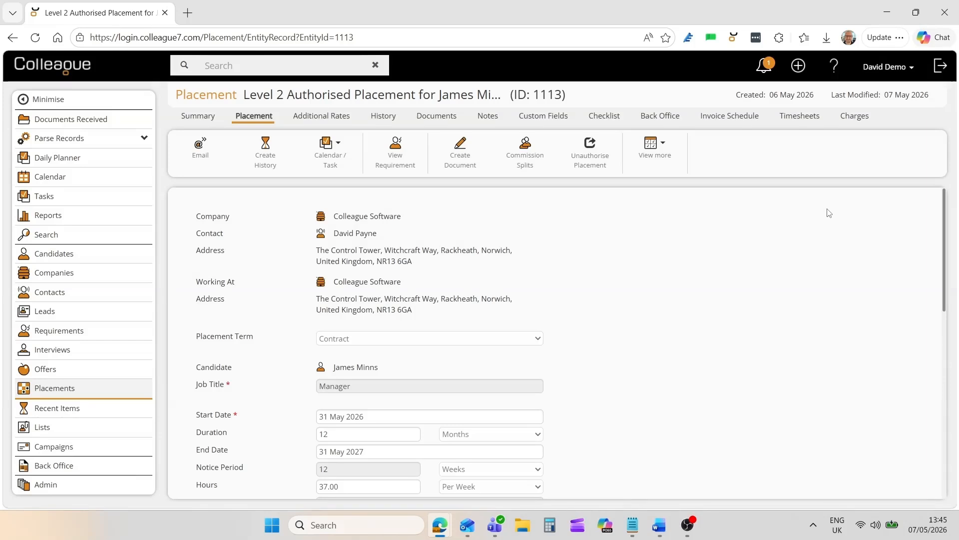
- Check the authorised placement's back office details, placement fields, timesheets and charges, and return to the placement details
click(659, 117)
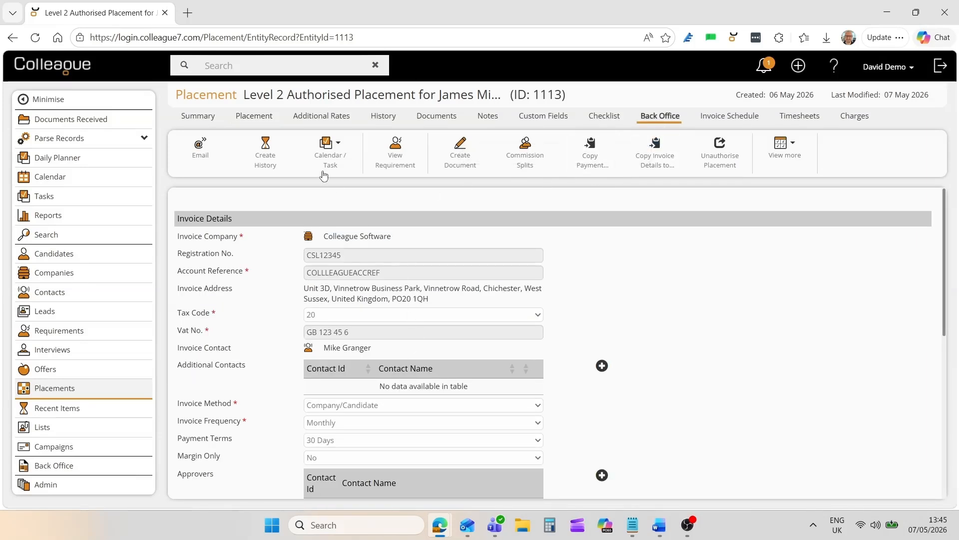
click(253, 120)
scroll(354, 344, down, 2)
scroll(354, 343, down, 2)
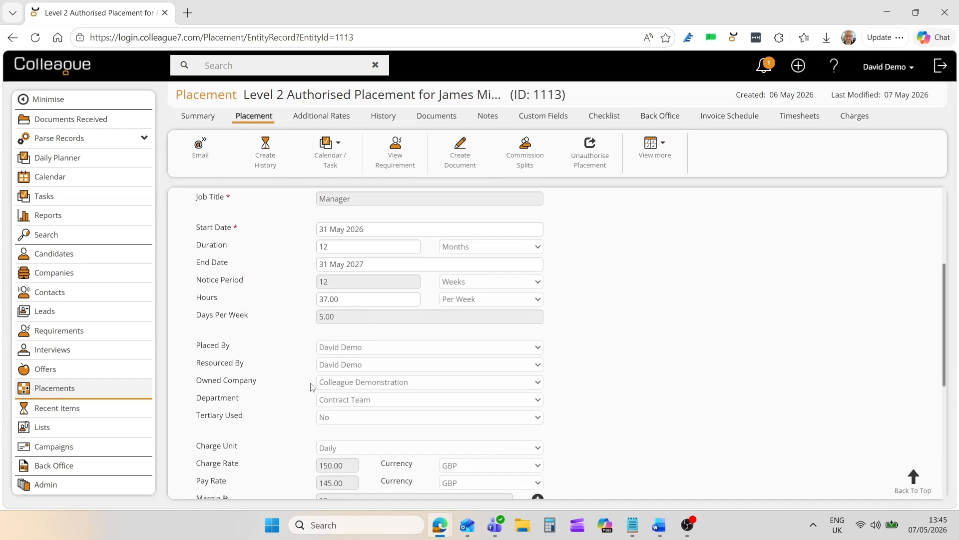
scroll(402, 335, up, 4)
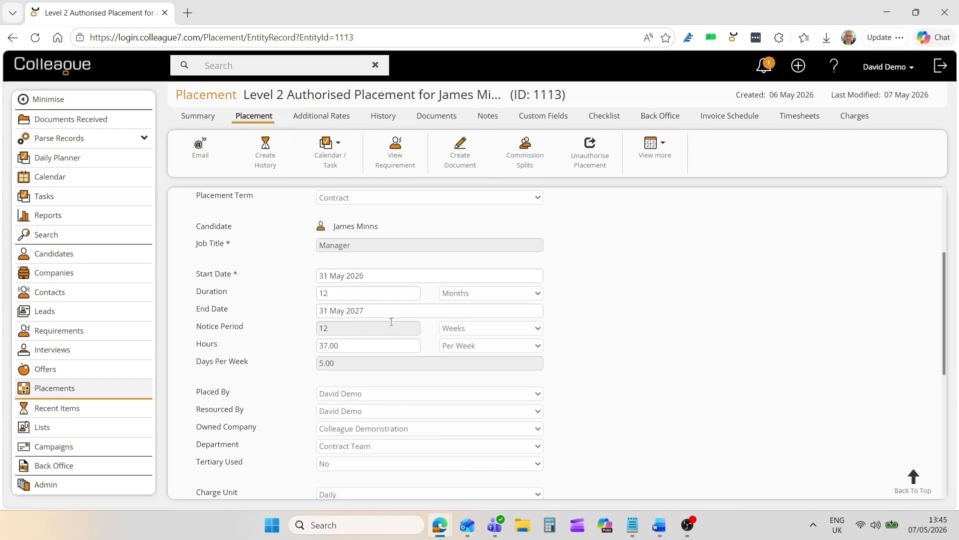
click(798, 120)
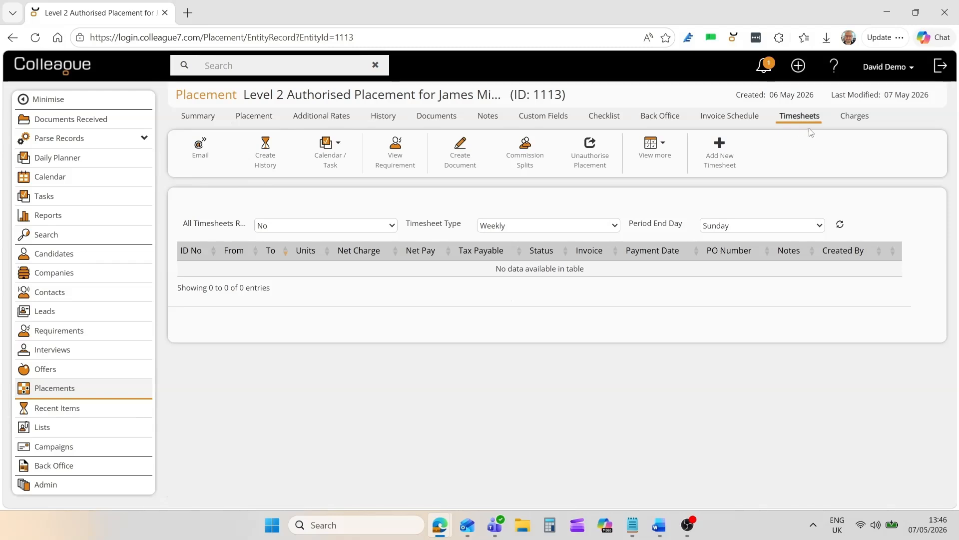
click(852, 122)
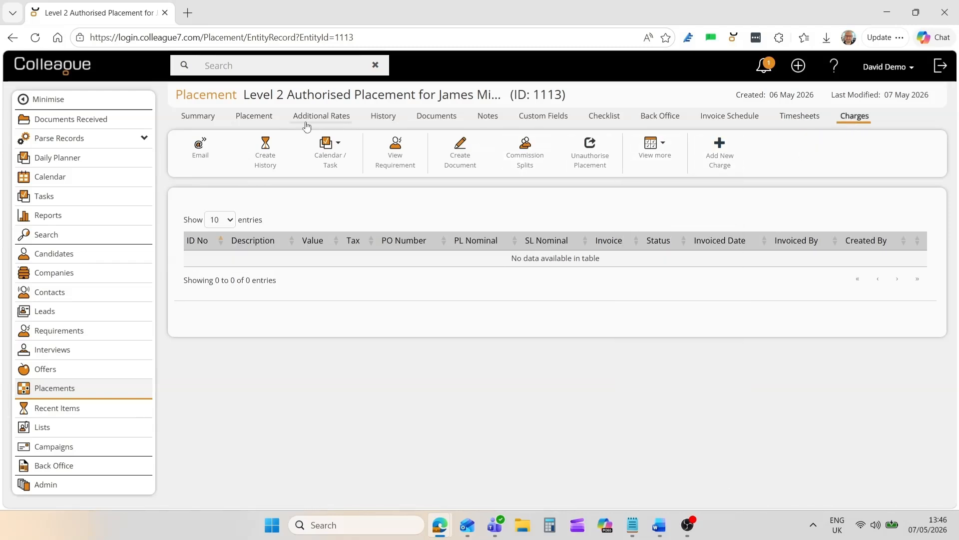
click(257, 122)
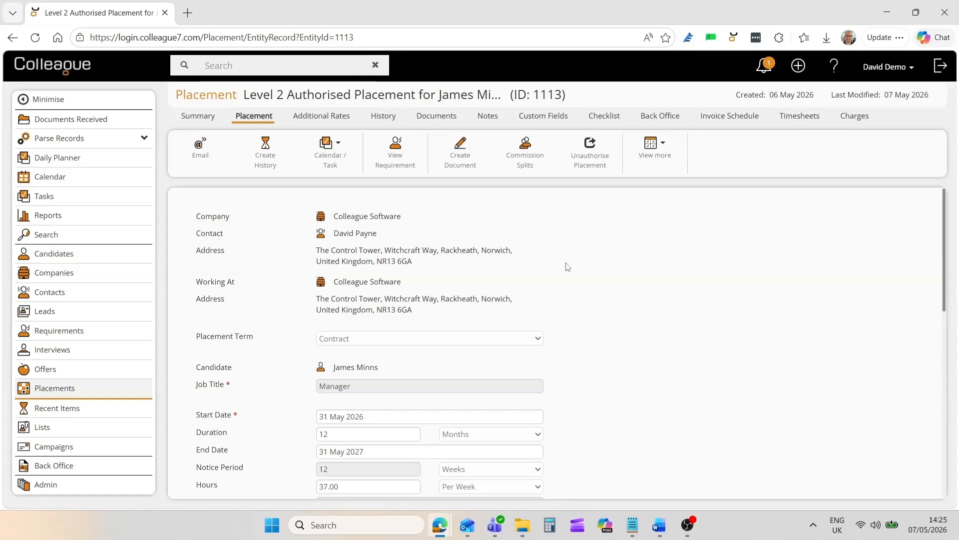
- Look over the Back Office functions and the list of items for generating invoices, and return to the Back Office overview
click(63, 470)
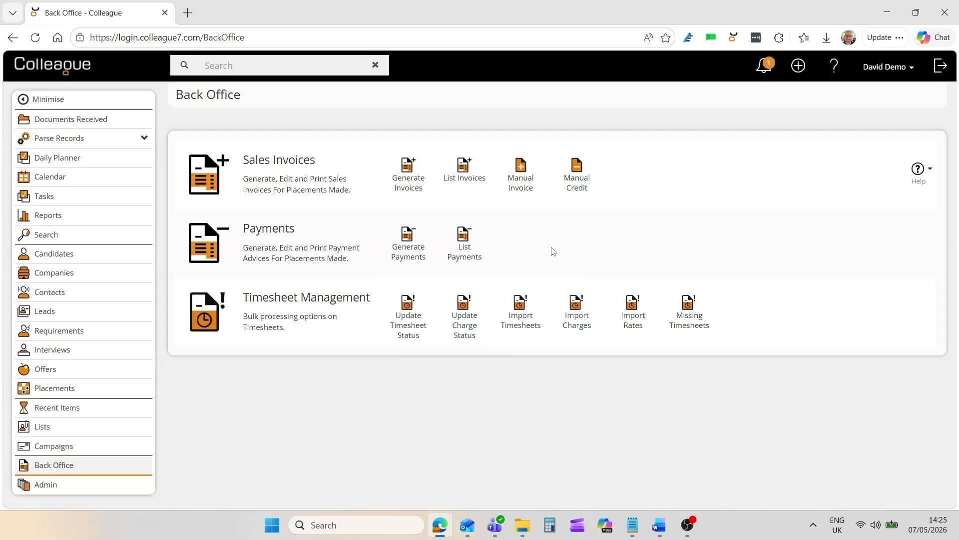
click(408, 189)
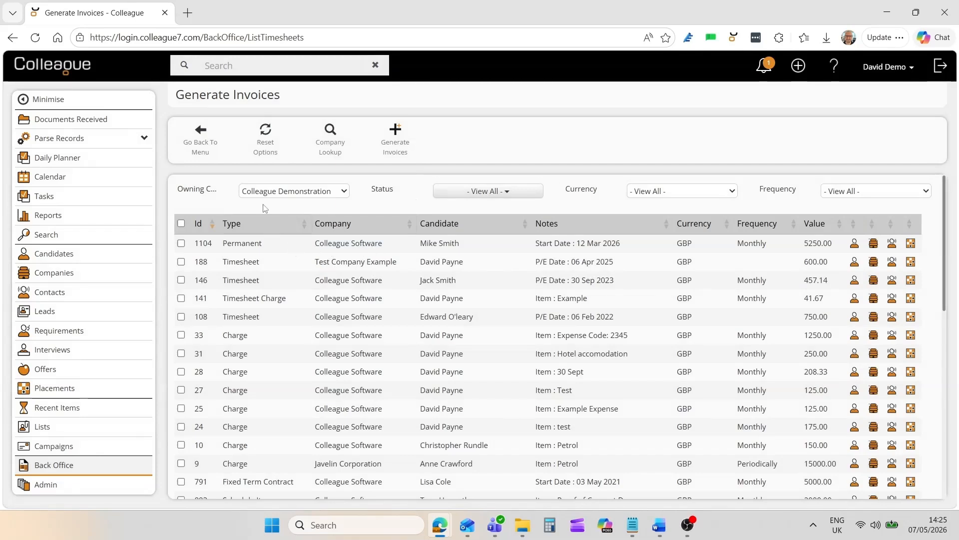
click(200, 148)
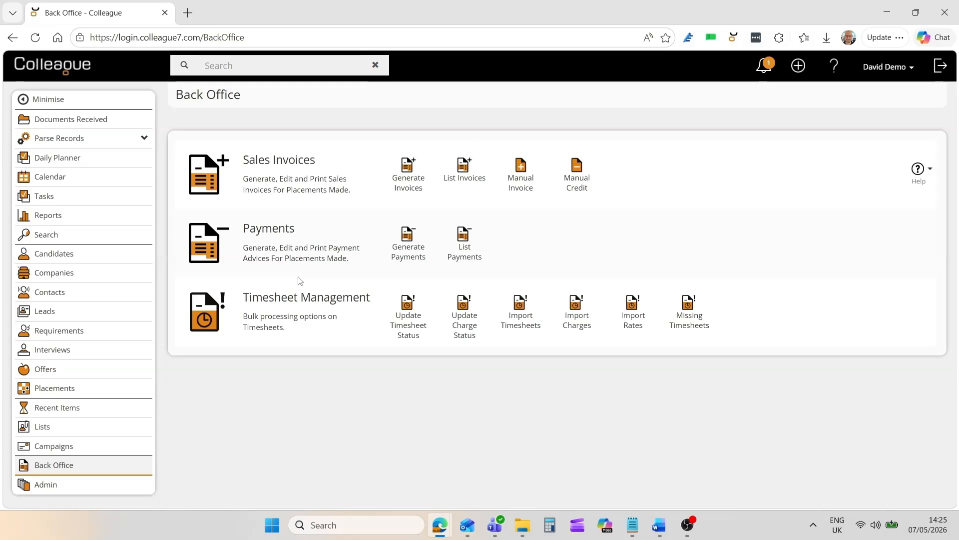
- Look through the Admin area's settings, from users, system and templates down to the back office options
click(53, 484)
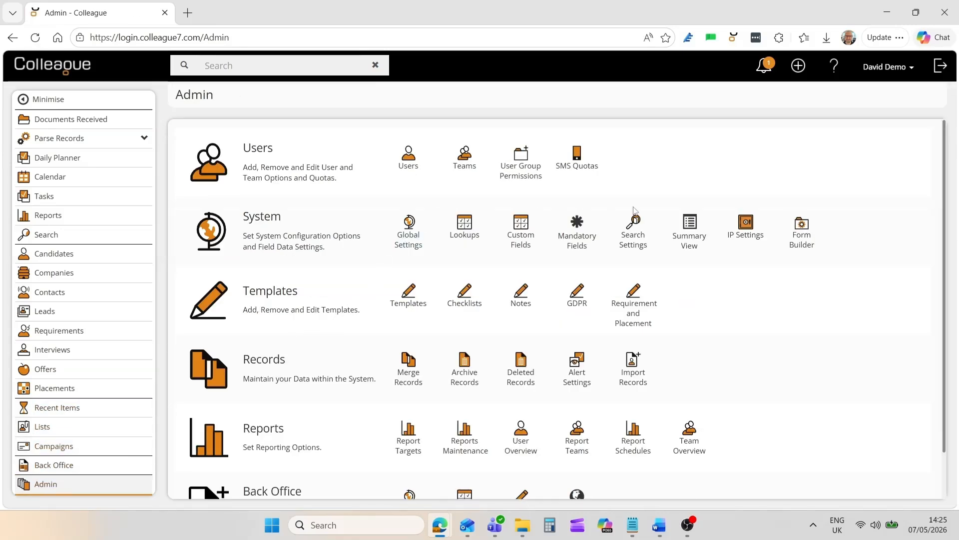
scroll(948, 257, down, 2)
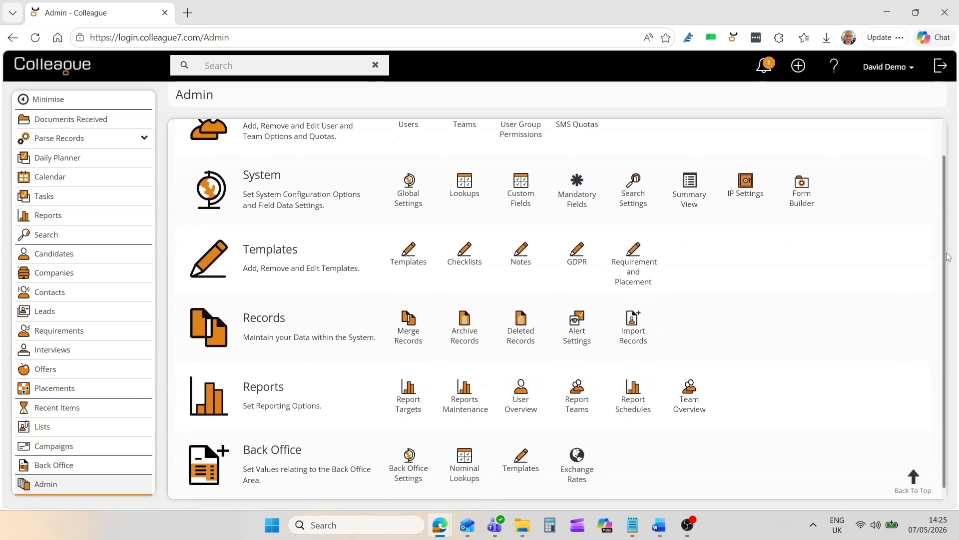
scroll(947, 257, up, 2)
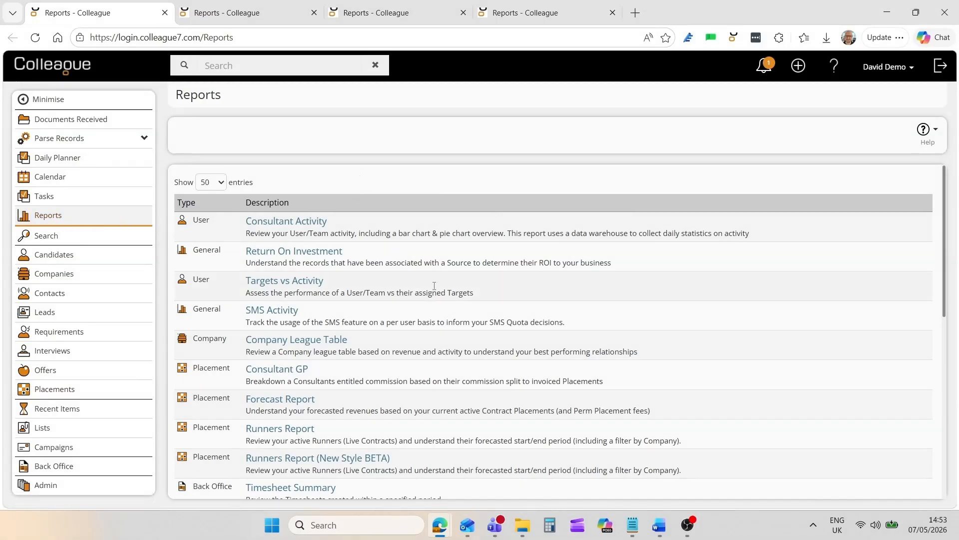
- Browse the report list, and view the Consultant Activity Report's bar chart for Email Received, Email Sent and Telephone
mouse_move(939, 220)
mouse_down()
mouse_move(957, 342)
mouse_move(956, 223)
mouse_up()
click(281, 10)
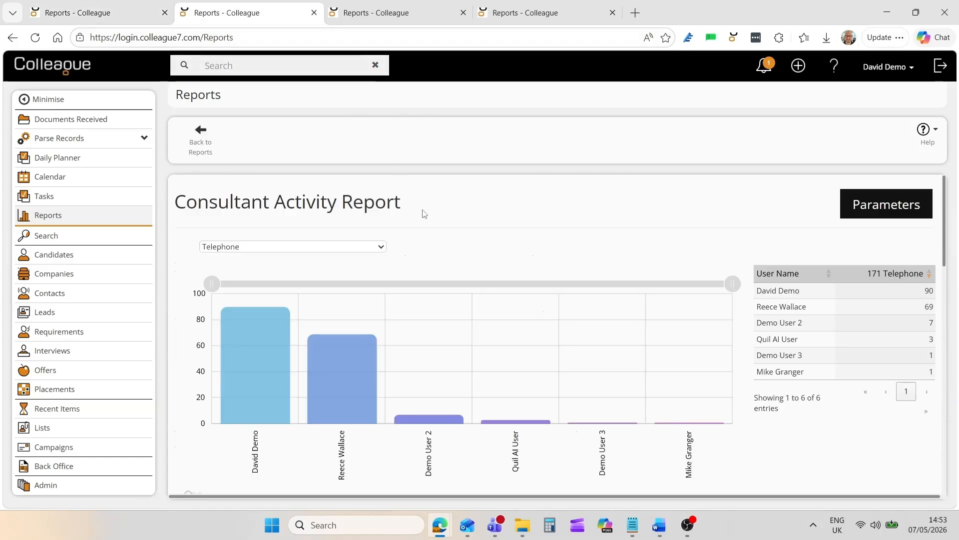
click(364, 251)
scroll(309, 273, up, 5)
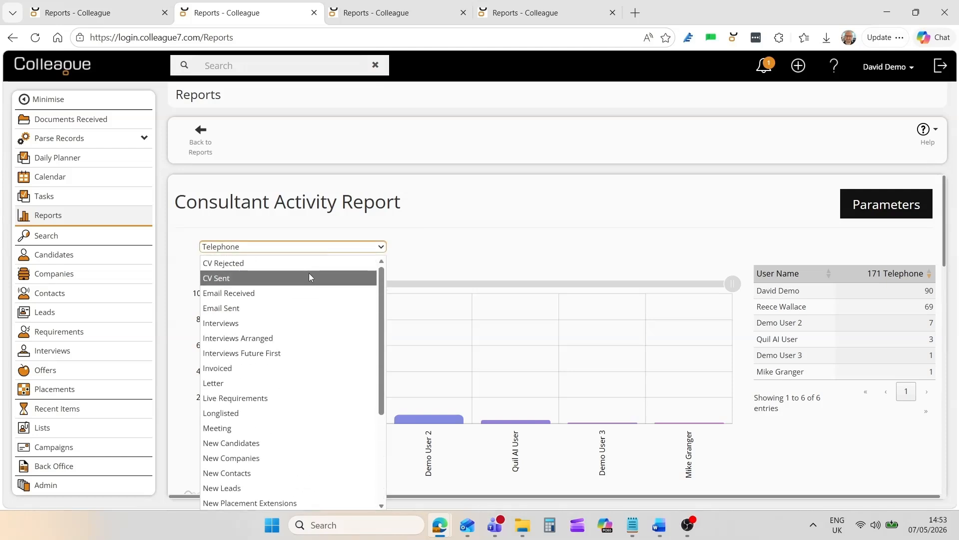
click(258, 291)
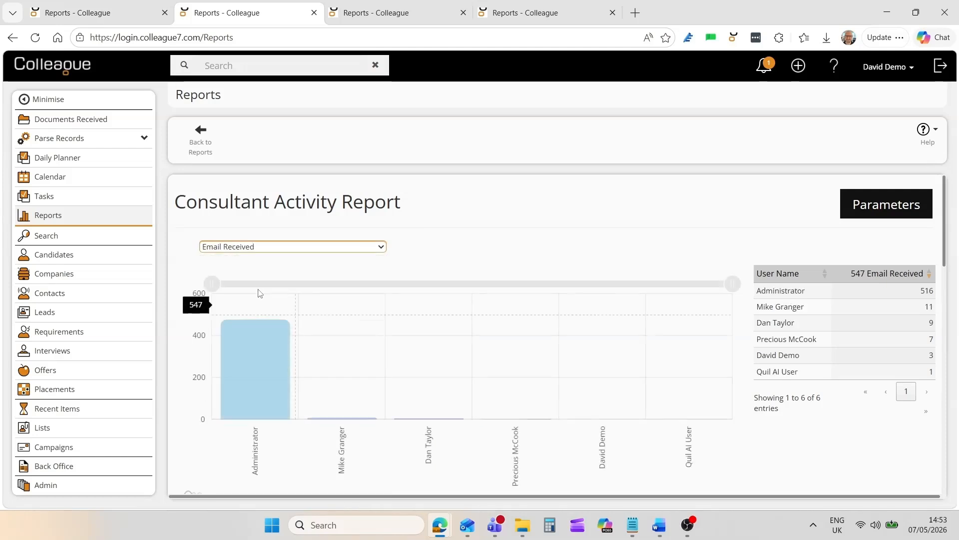
click(257, 247)
click(249, 306)
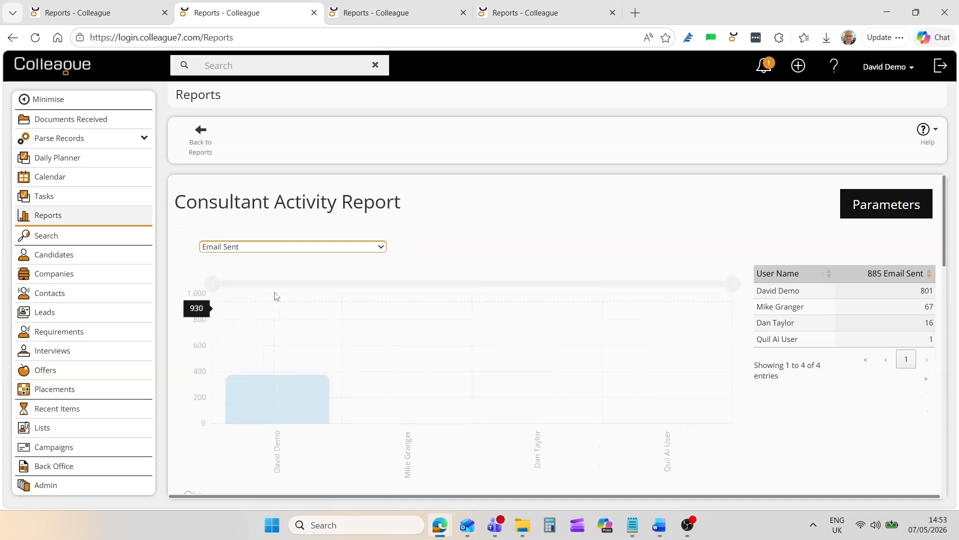
click(357, 247)
scroll(310, 390, down, 3)
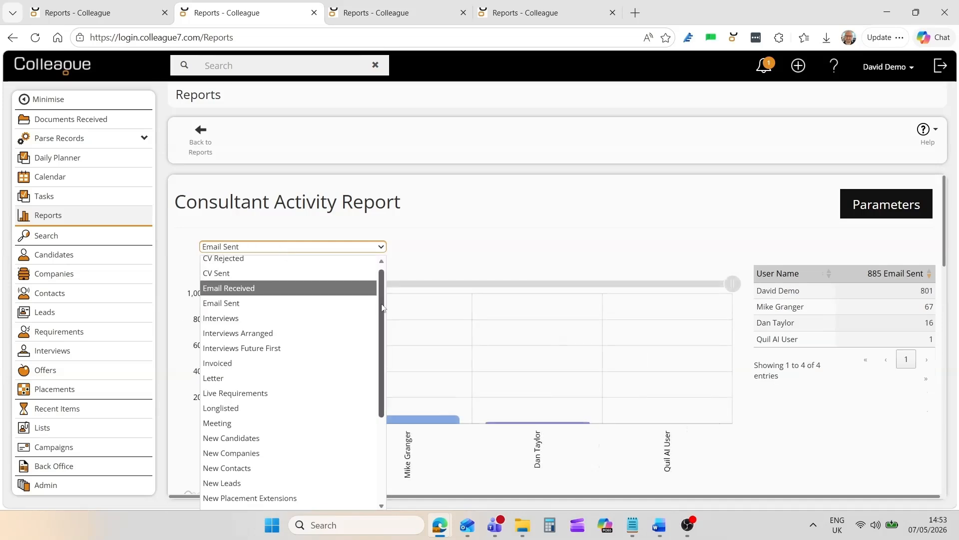
click(278, 503)
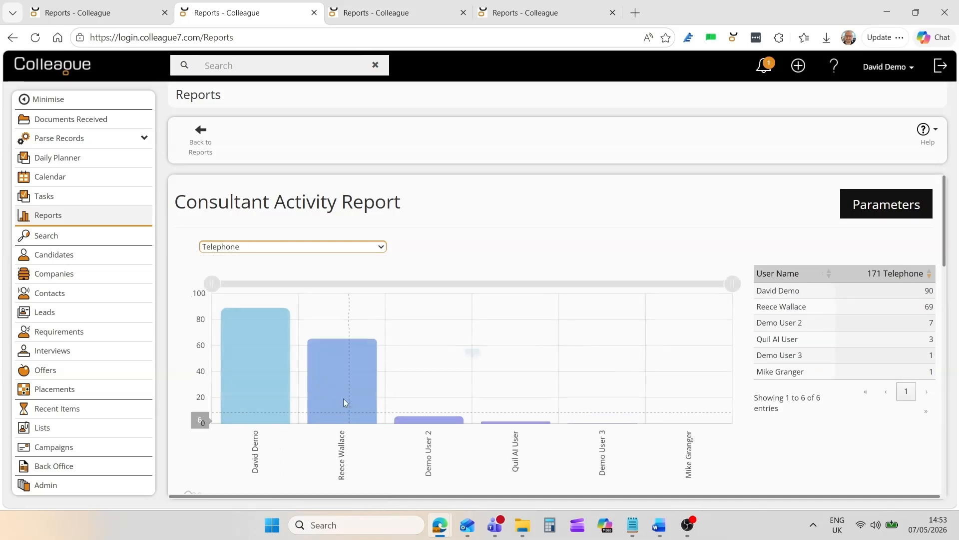
- Display Email Received in the Consultant Activity Report's pie chart
scroll(344, 397, down, 6)
click(286, 229)
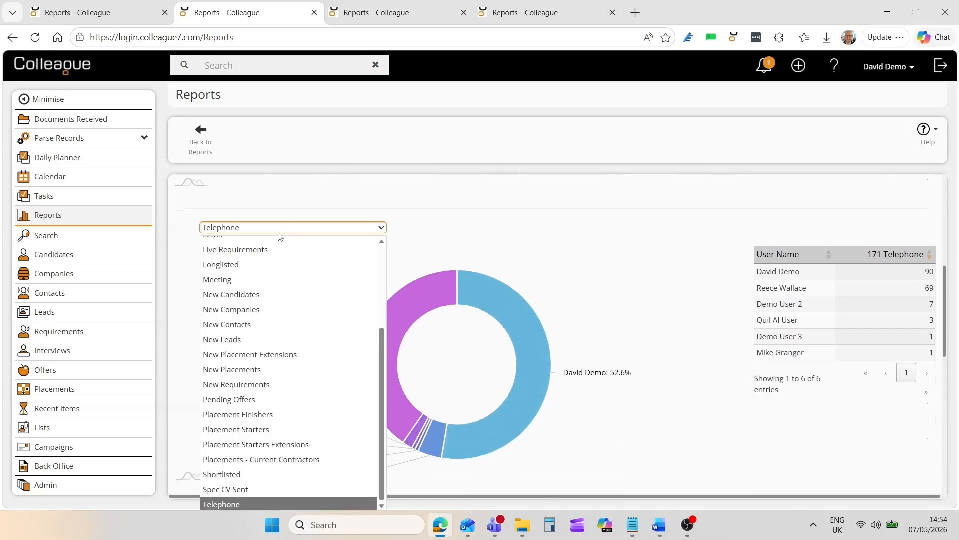
scroll(271, 255, up, 8)
click(261, 274)
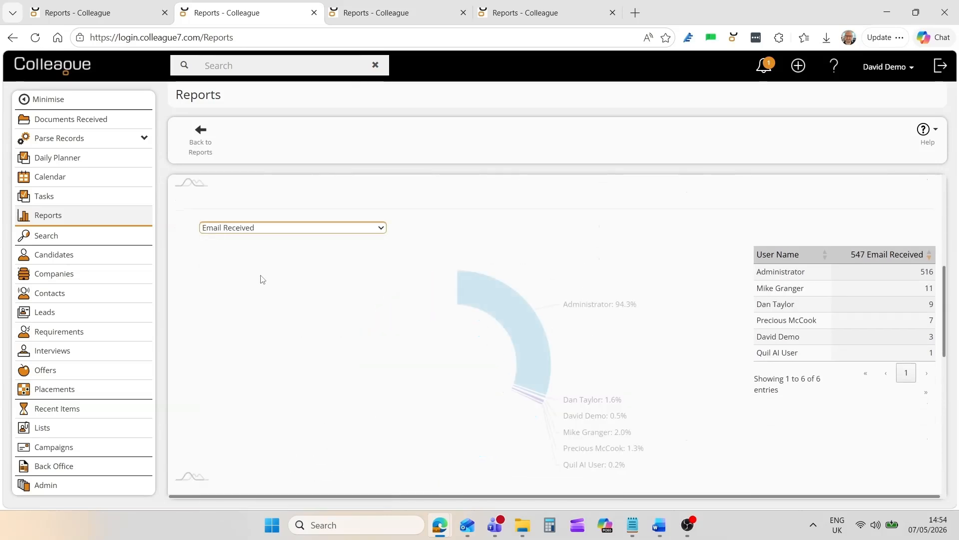
- Examine the Consultant Activity Report's summary table of activity per user and its export options
scroll(288, 339, down, 4)
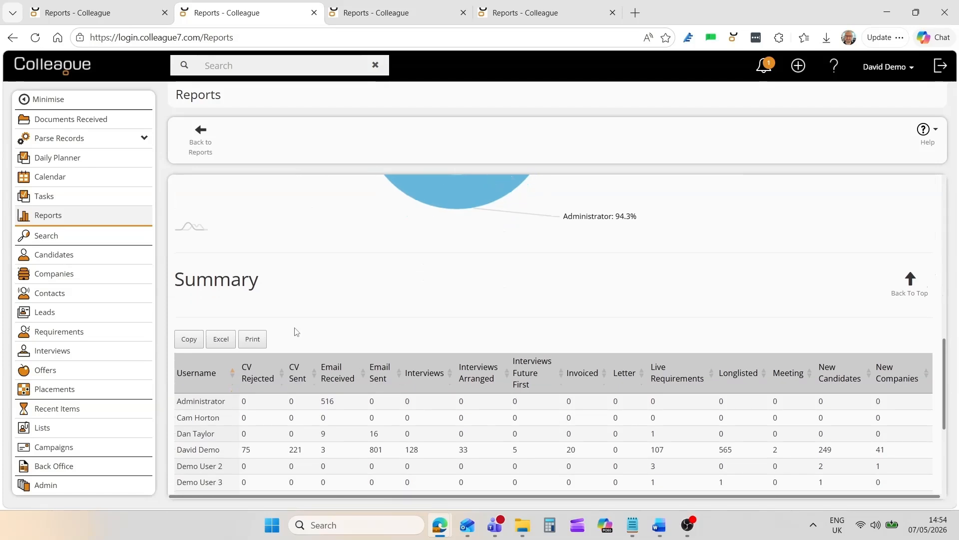
scroll(295, 330, down, 2)
scroll(294, 345, down, 2)
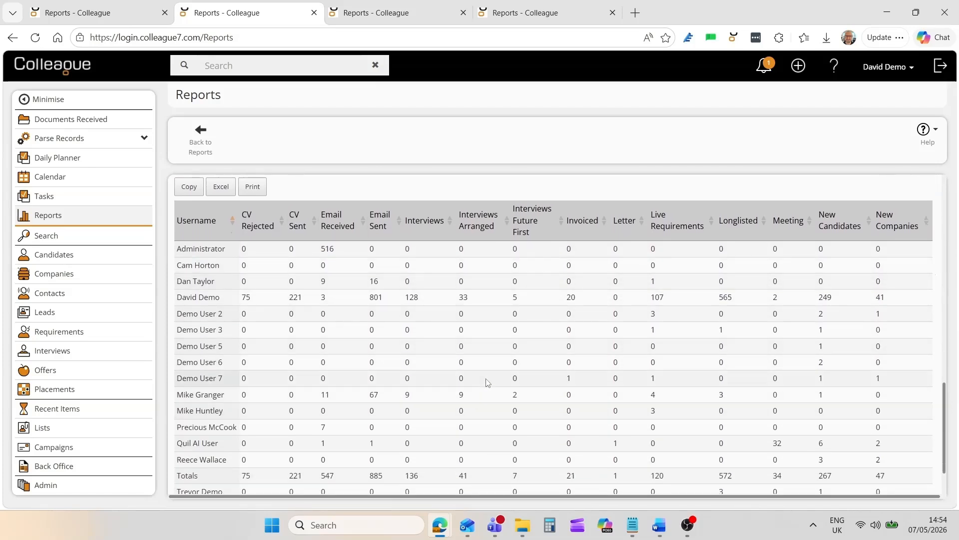
scroll(475, 365, up, 4)
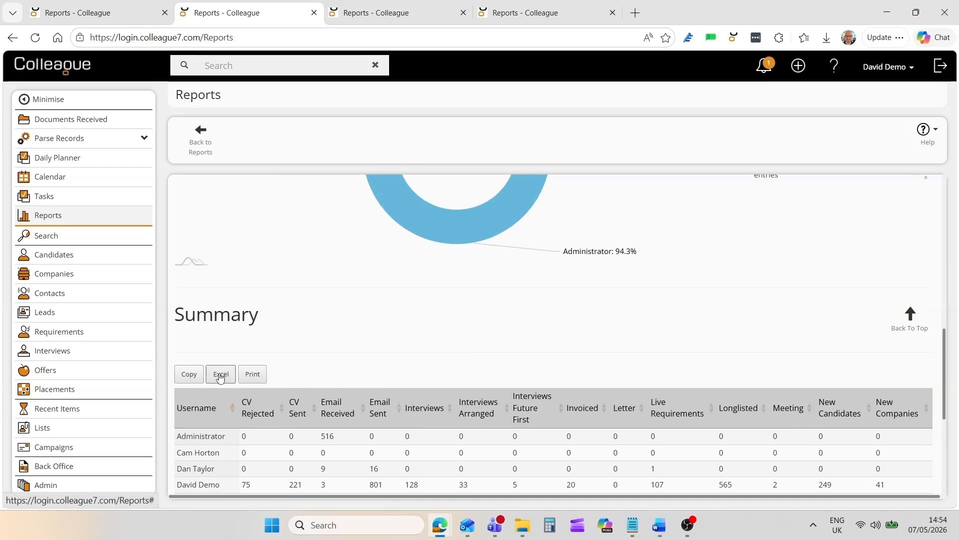
- View the Runners Report's chart and its table of running placements, and return to the start of the report
click(370, 11)
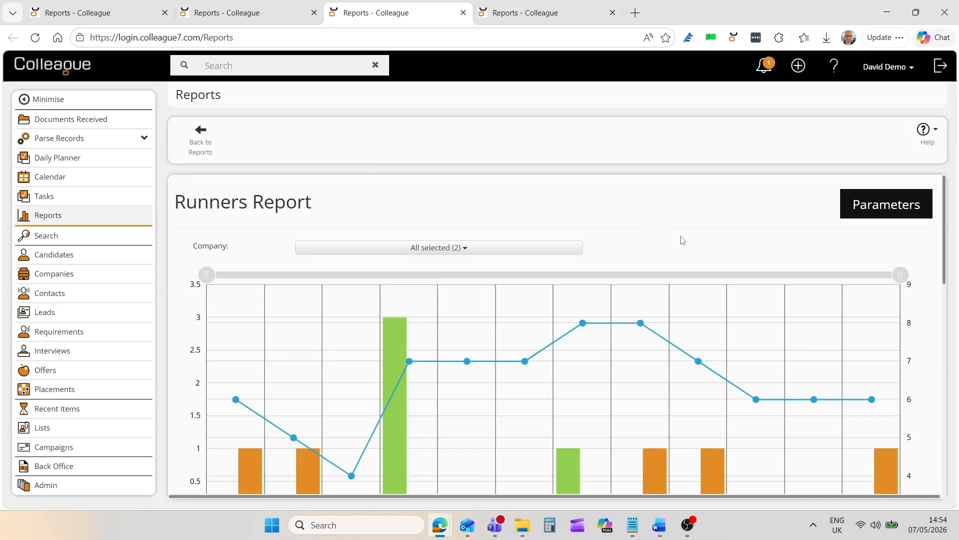
drag(943, 251, 955, 402)
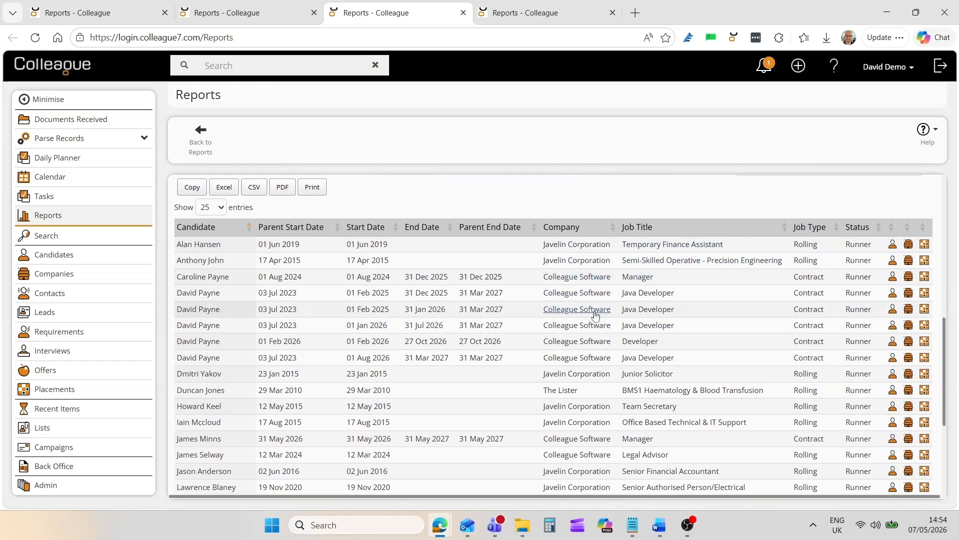
drag(950, 351, 949, 210)
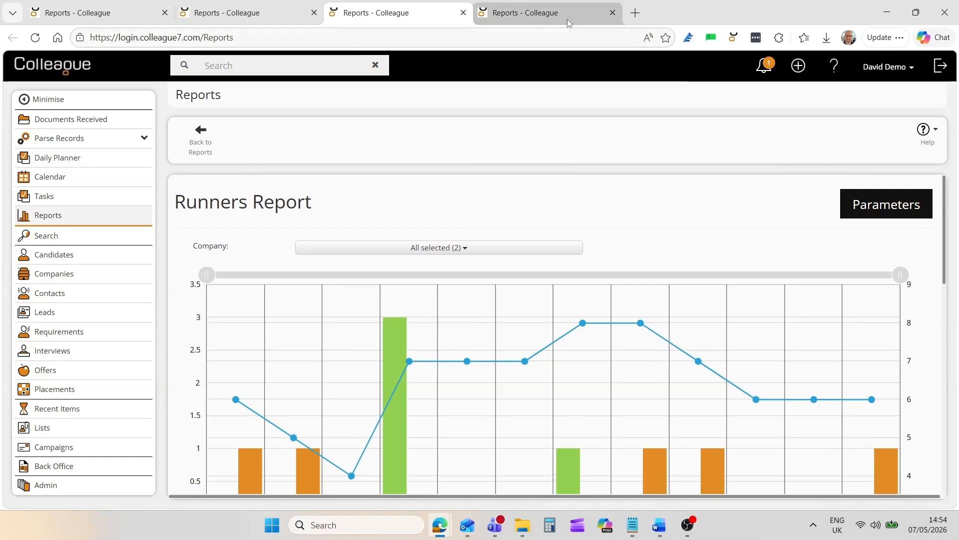
- View the Target vs Activity report's weekly CV Sent chart and its summary table by period
click(556, 12)
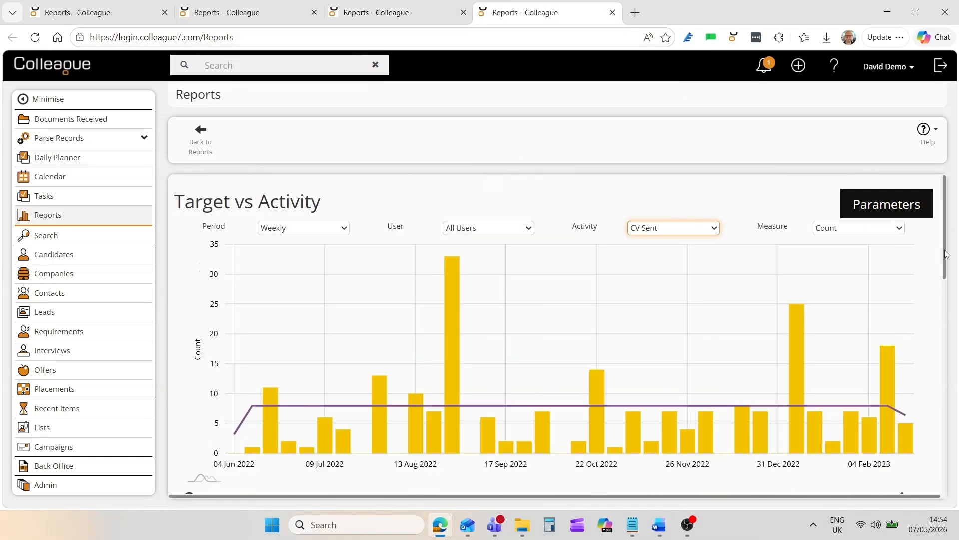
scroll(938, 251, down, 3)
scroll(955, 314, down, 1)
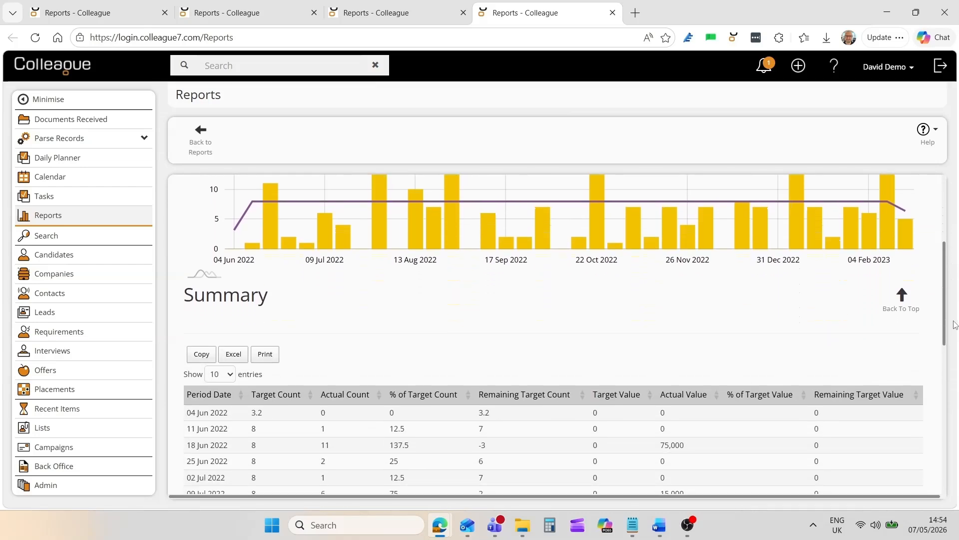
scroll(954, 327, up, 4)
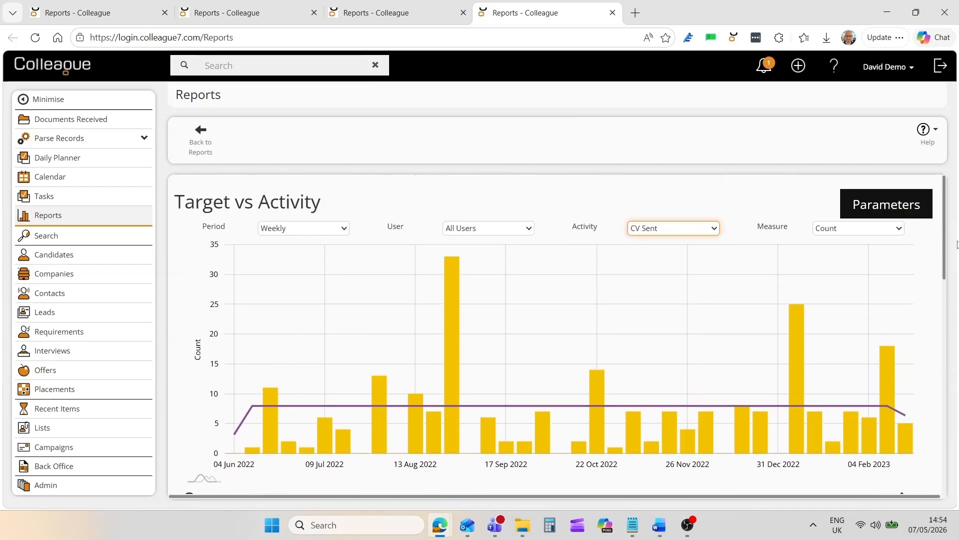